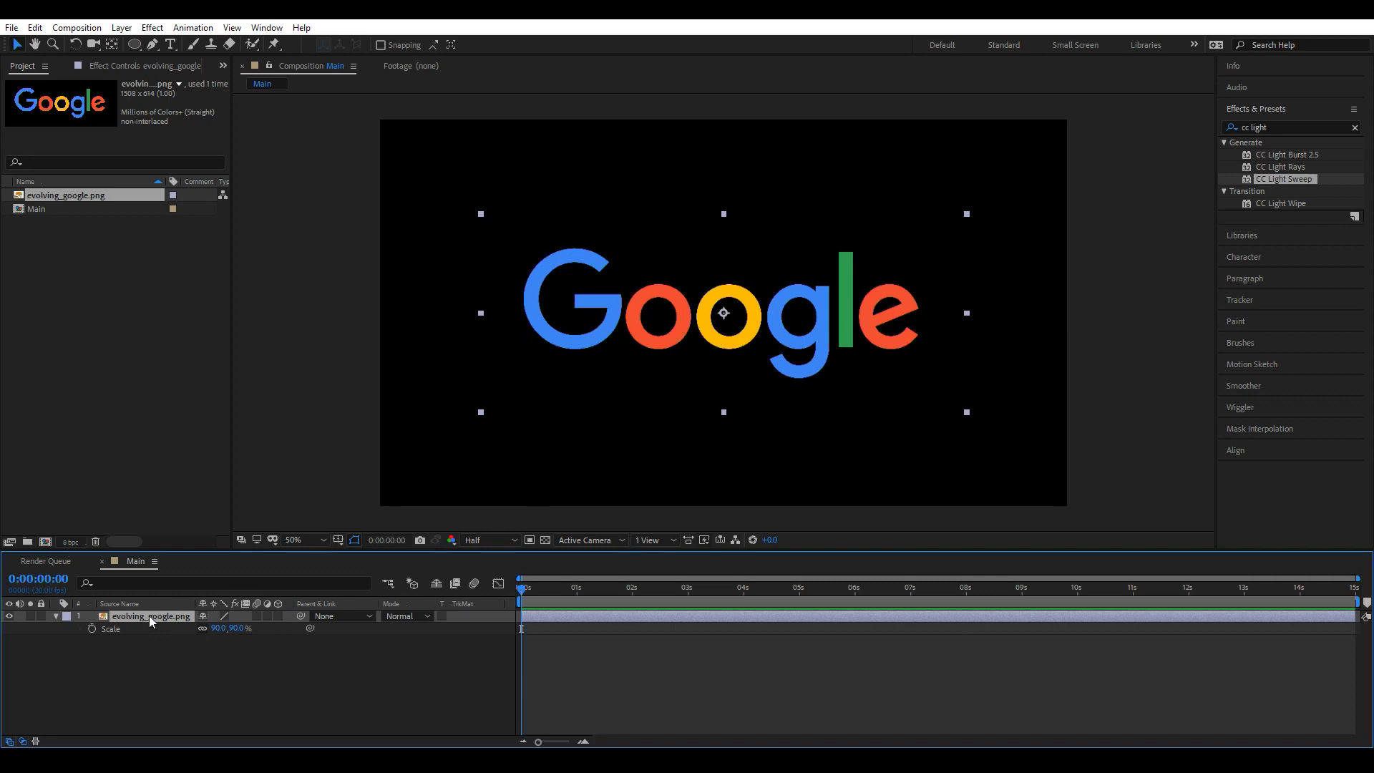
Pre-compose the evolving_google.png layer as "Logo", moving all attributes into the new composition.
right_click(149, 616)
left_click(192, 554)
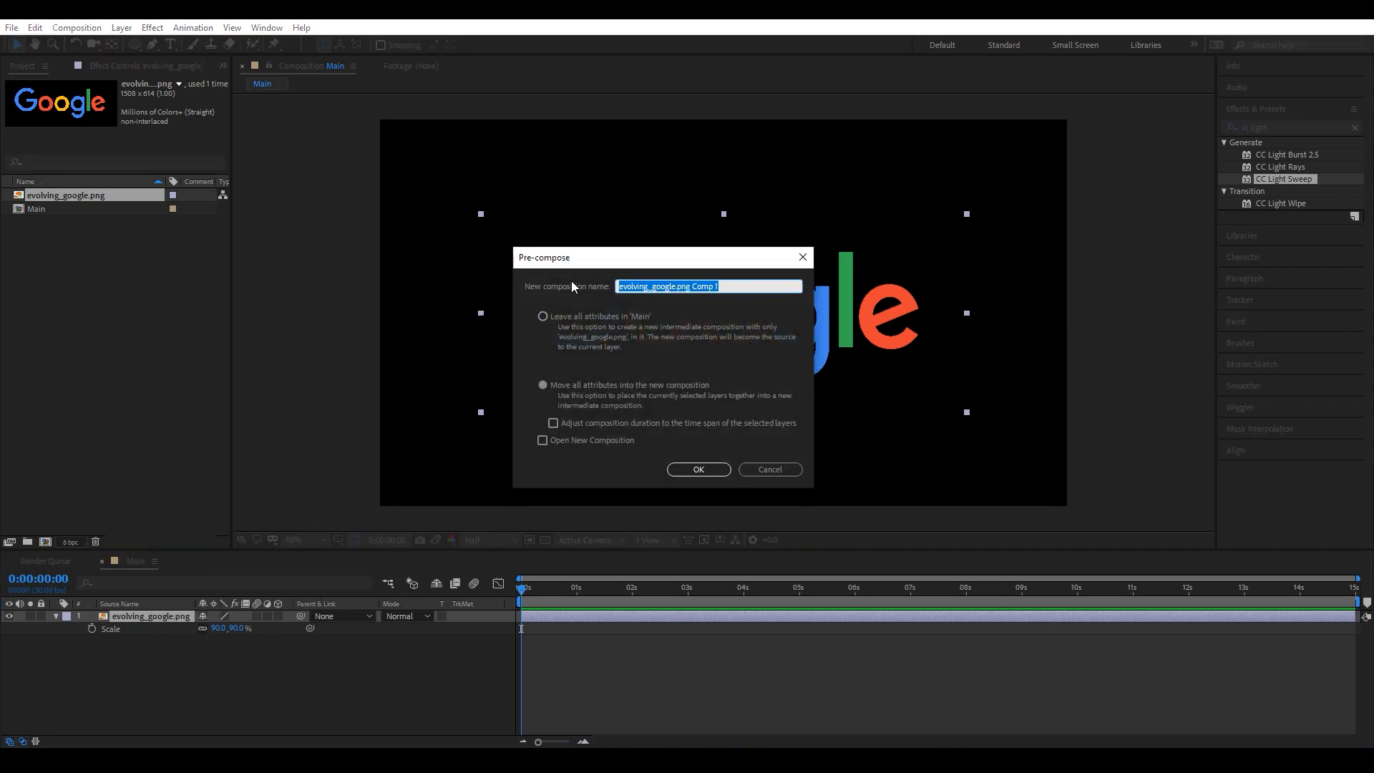
type("Logo")
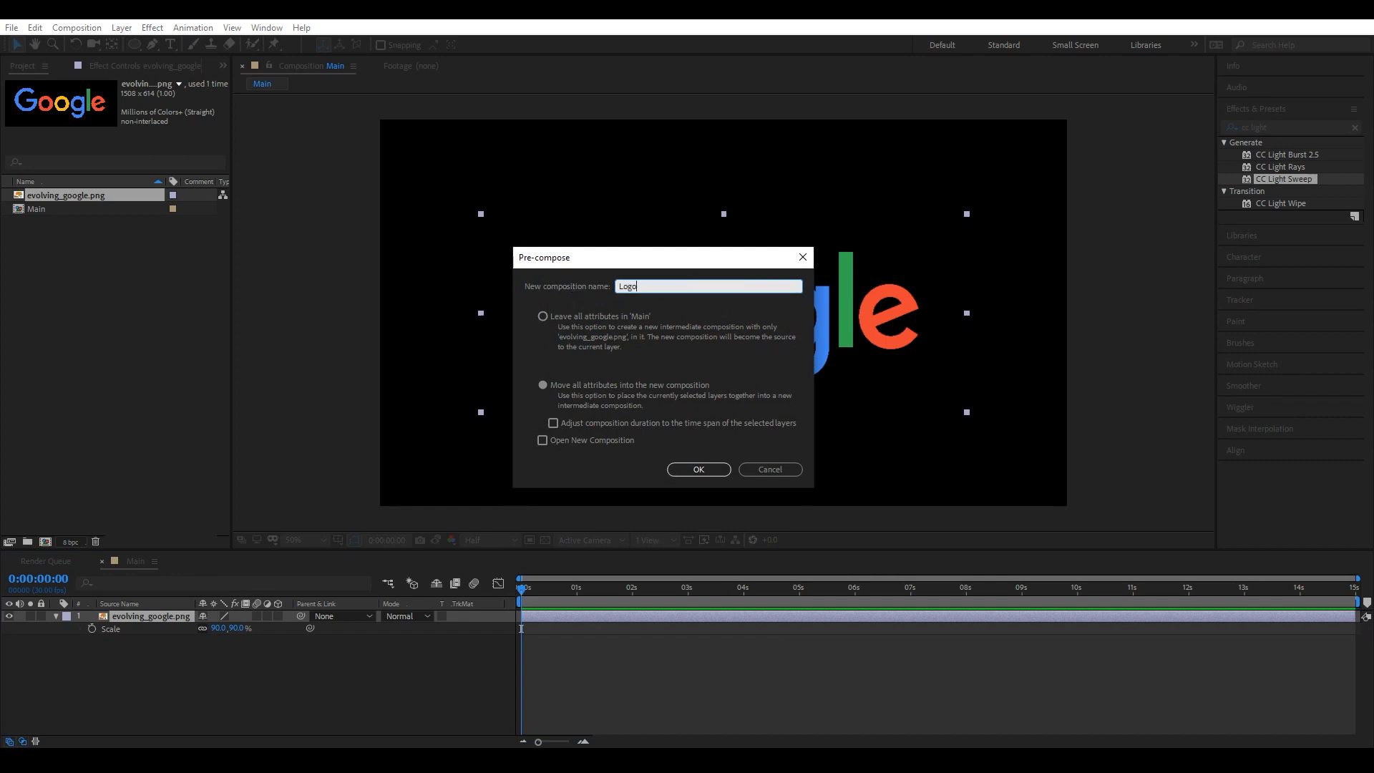
left_click(542, 388)
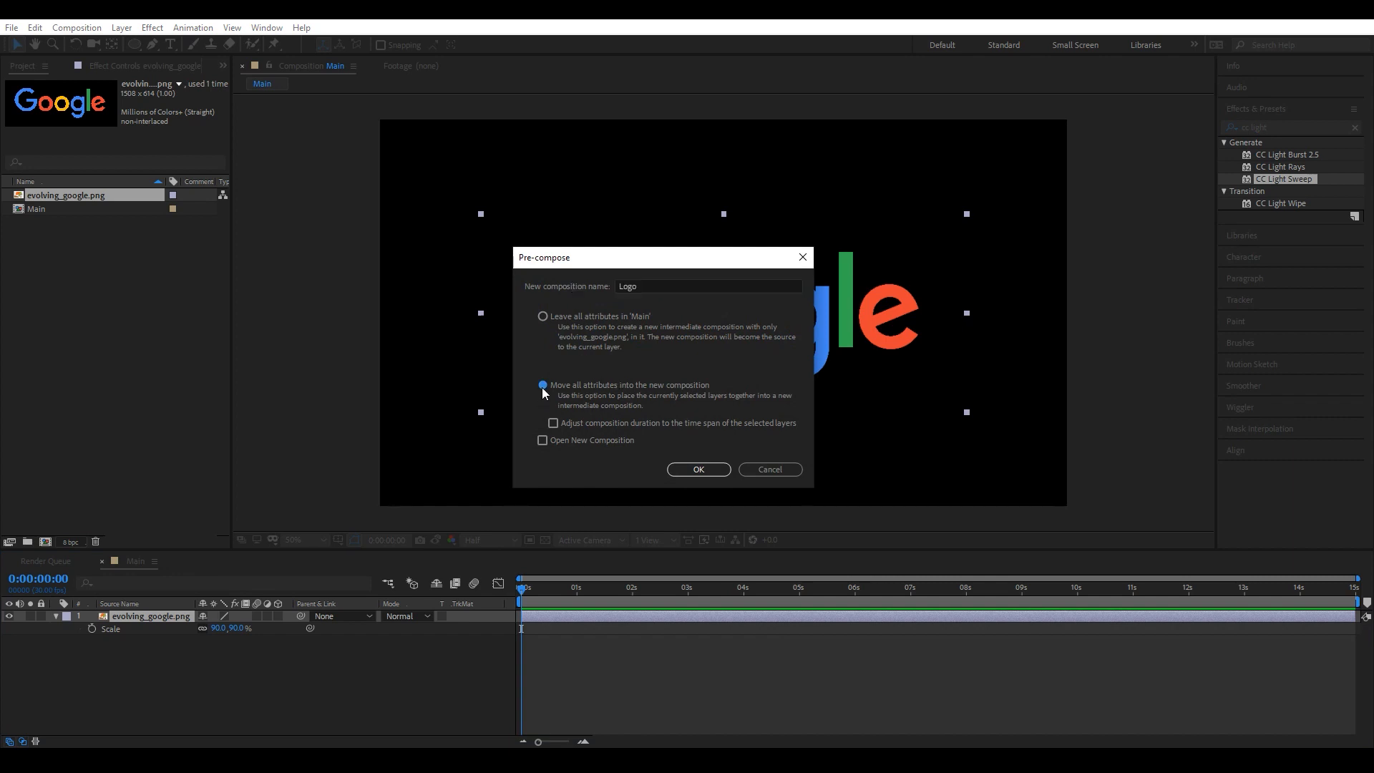
left_click(699, 470)
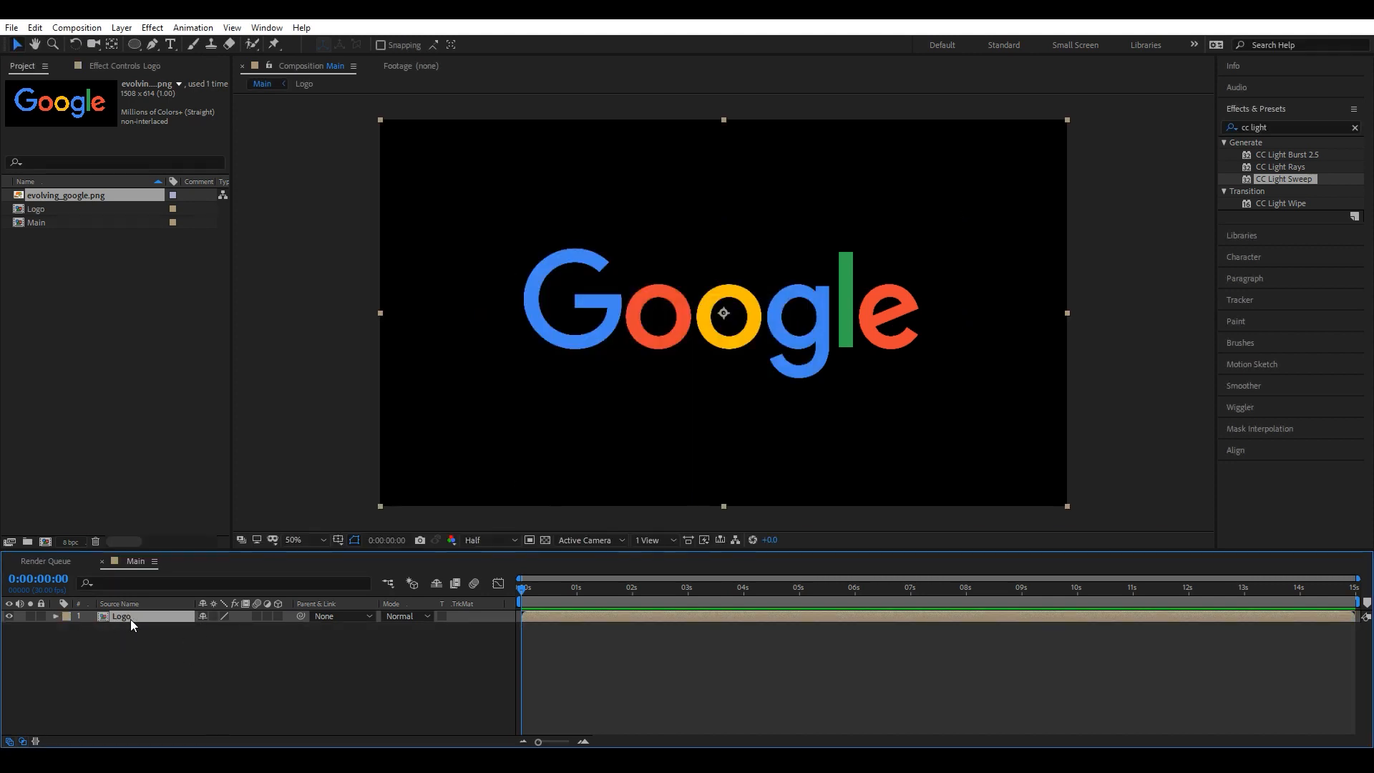
With no layer selected, draw a circle with an FFFAFA fill and no stroke over the logo using the Ellipse tool.
left_click(161, 631)
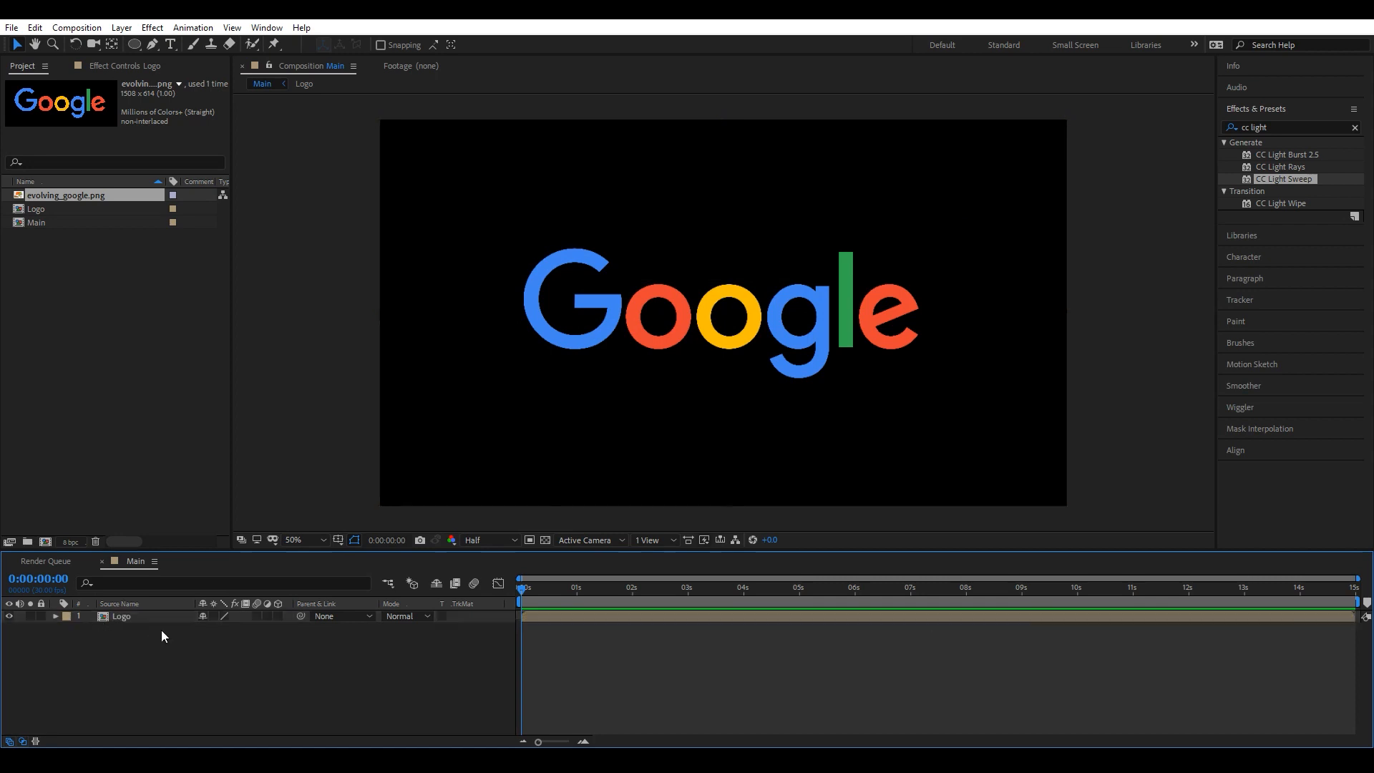
left_click_drag(138, 41, 196, 79)
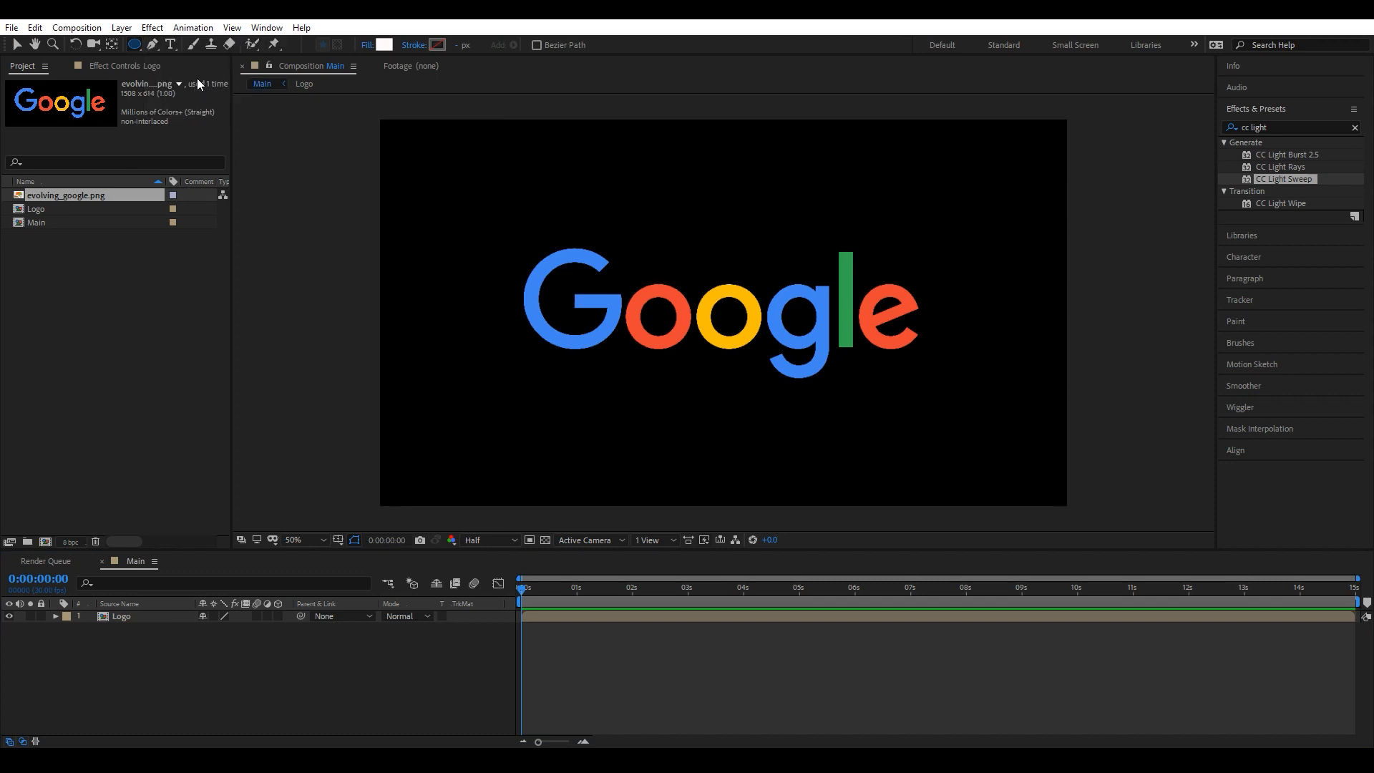
left_click(381, 45)
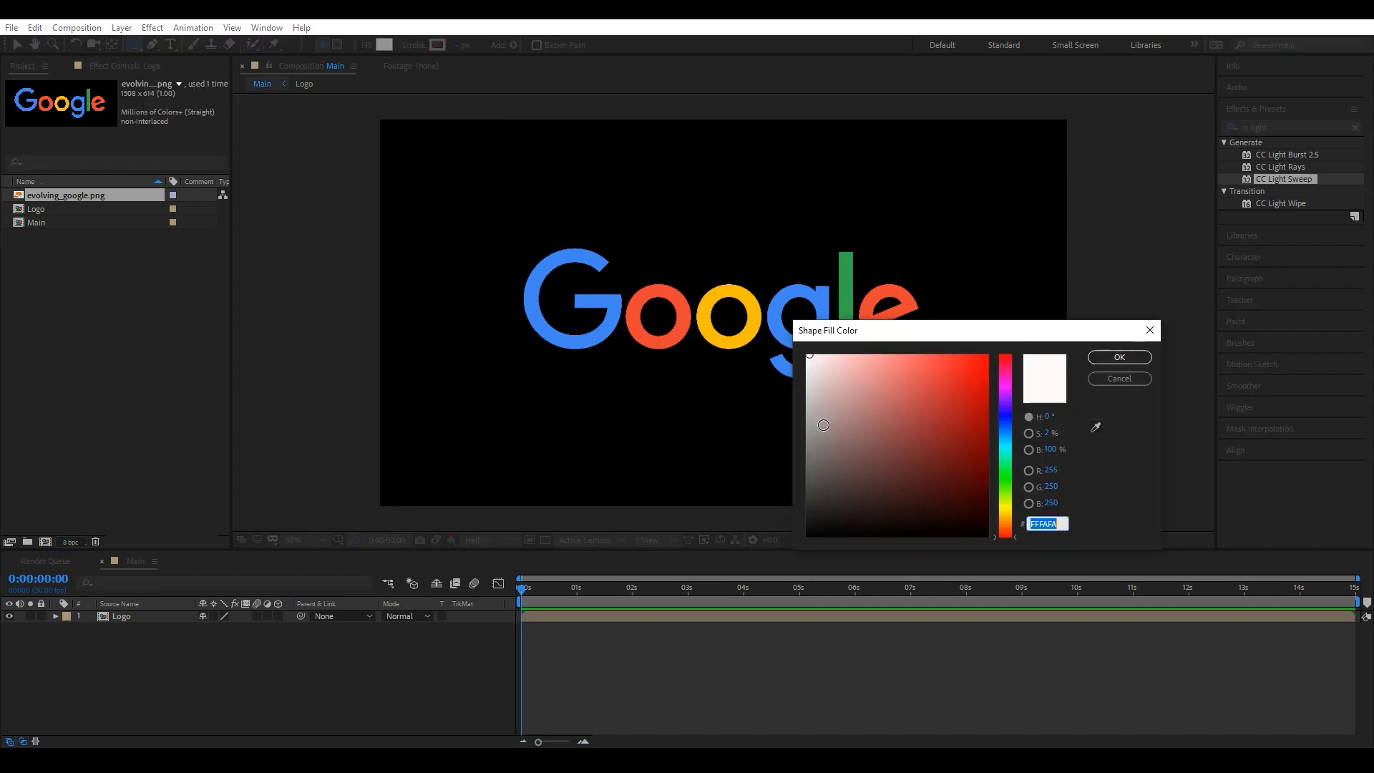
left_click(1118, 357)
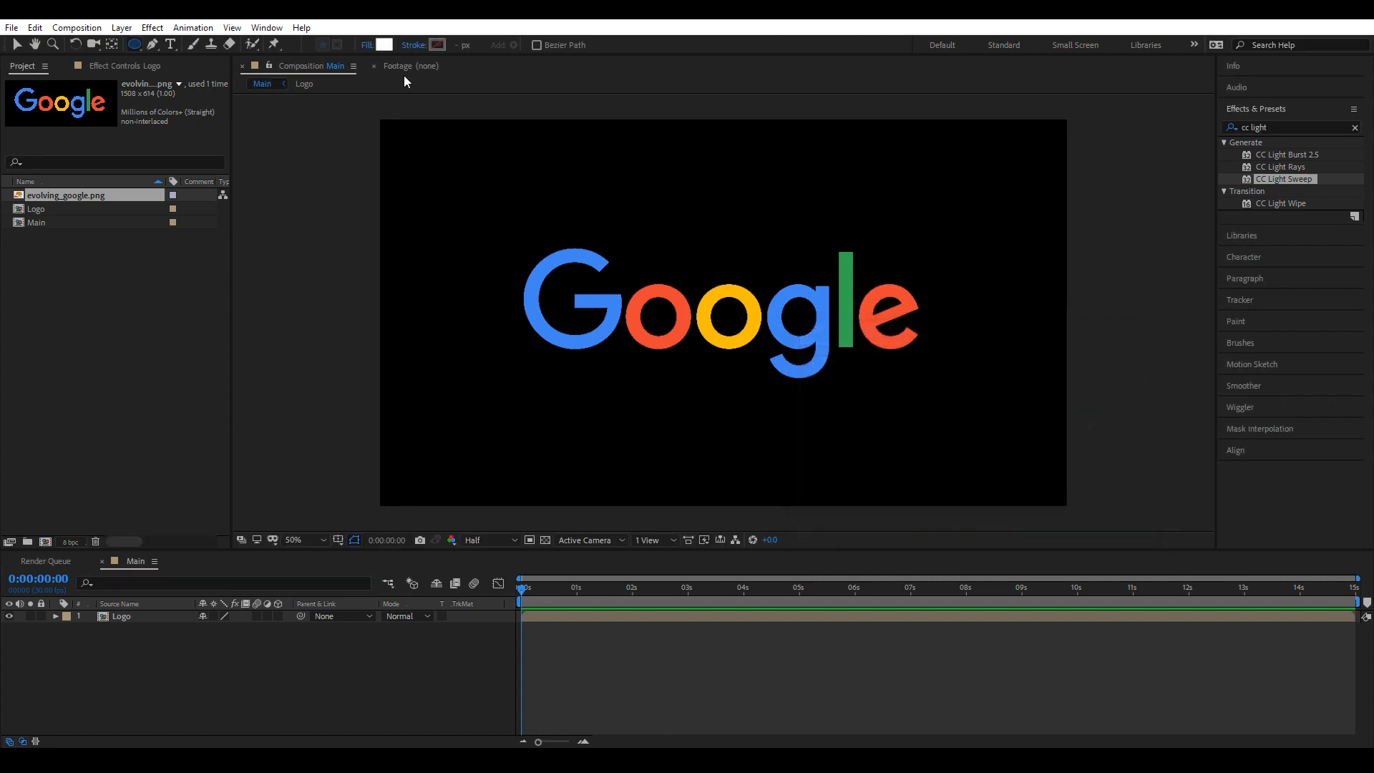
left_click(415, 45)
left_click(667, 425)
mouse_move(679, 228)
left_mouse_down()
mouse_move(930, 494)
mouse_move(888, 444)
left_mouse_up()
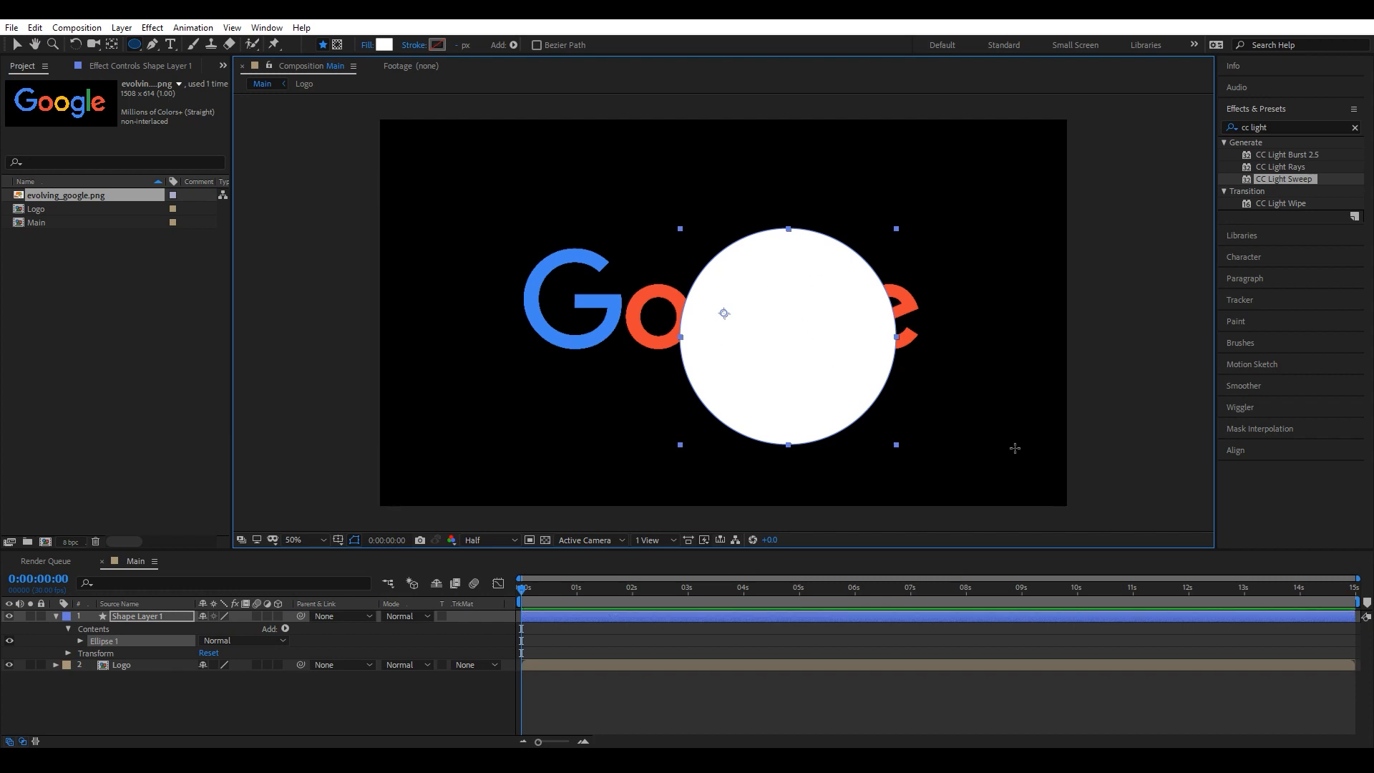
Align the circle's shape layer to the horizontal and vertical centre of the composition.
left_click(1245, 450)
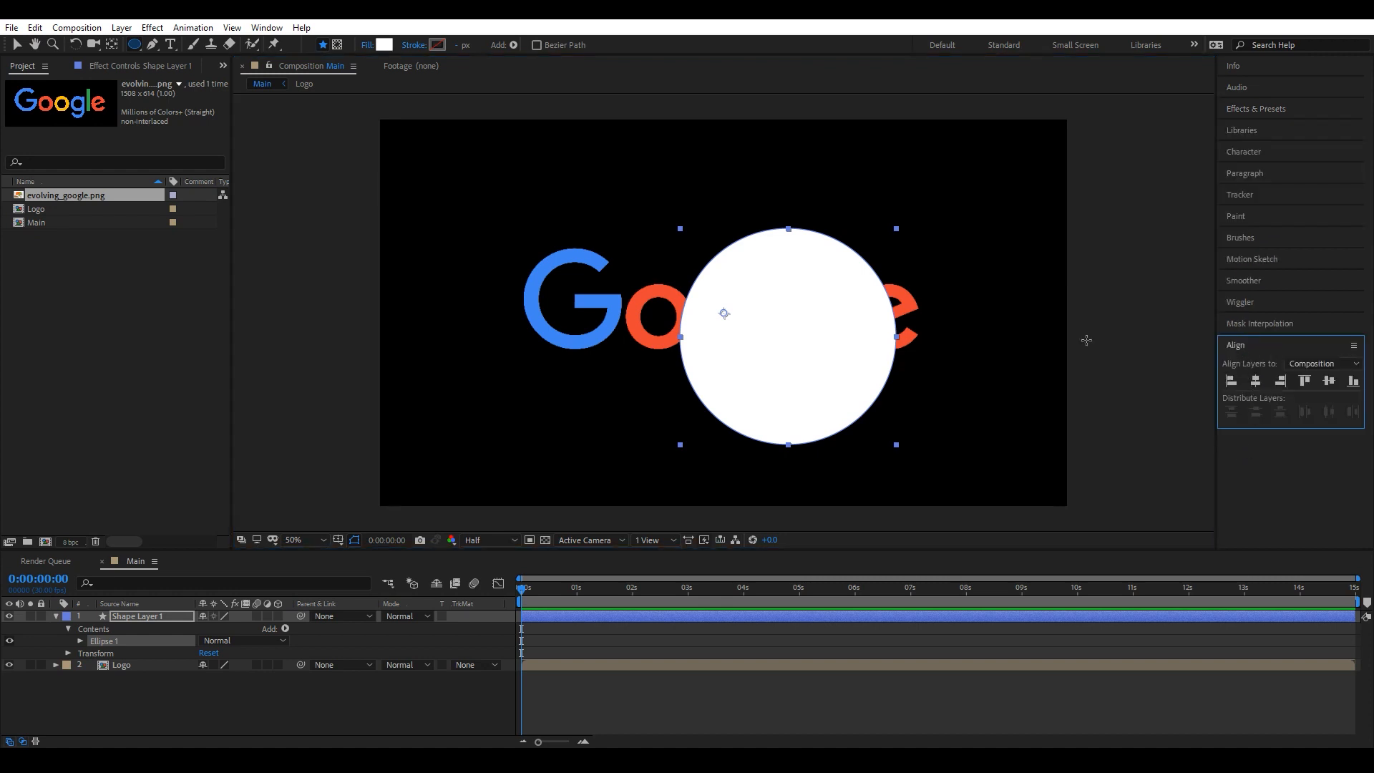
left_click(263, 29)
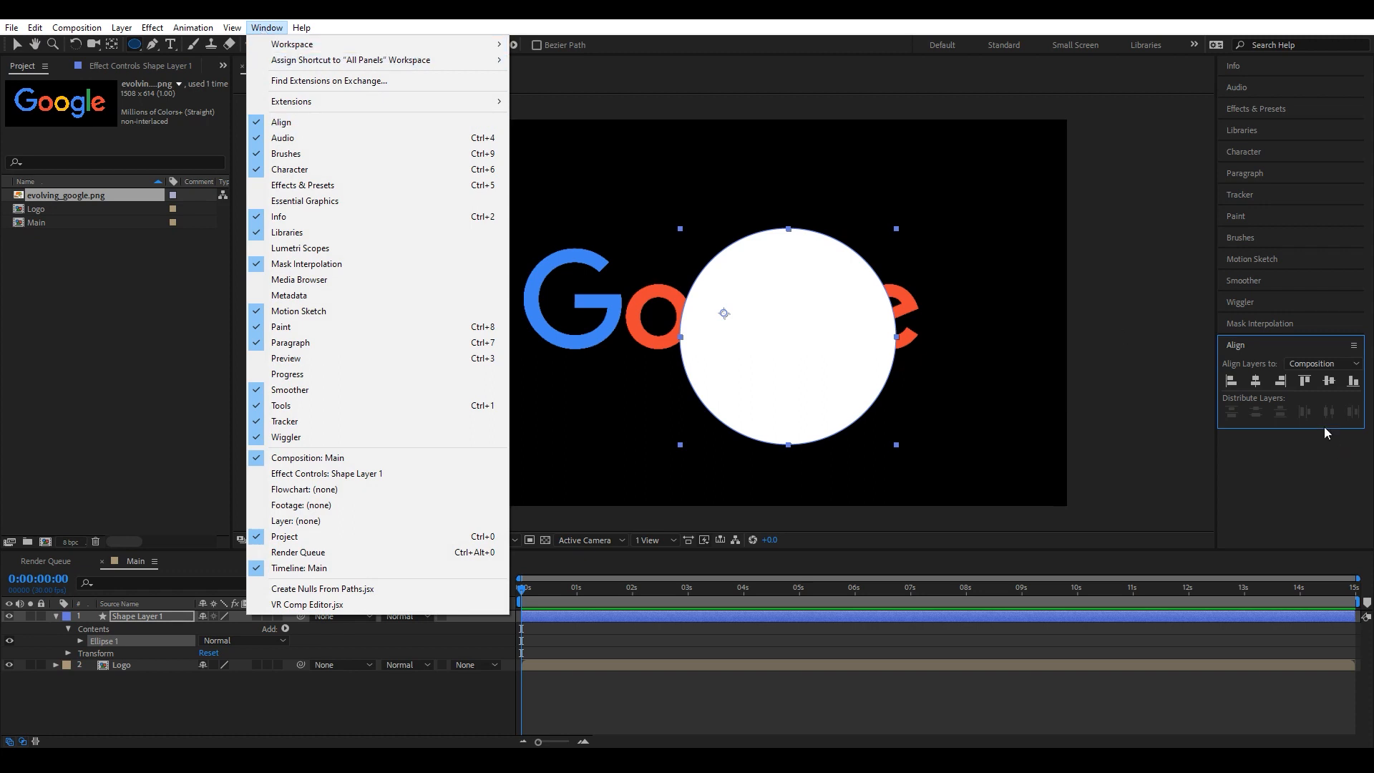
left_click(1253, 383)
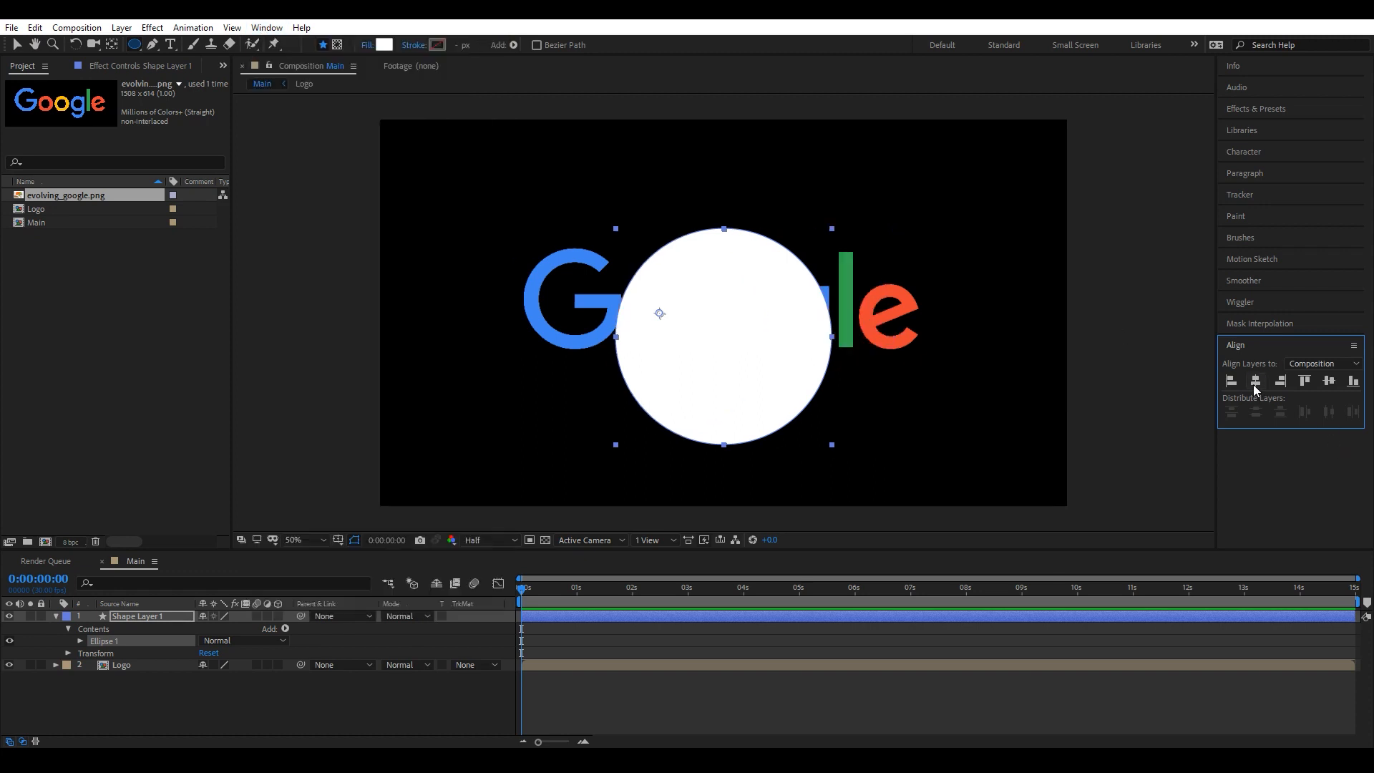
left_click(1330, 382)
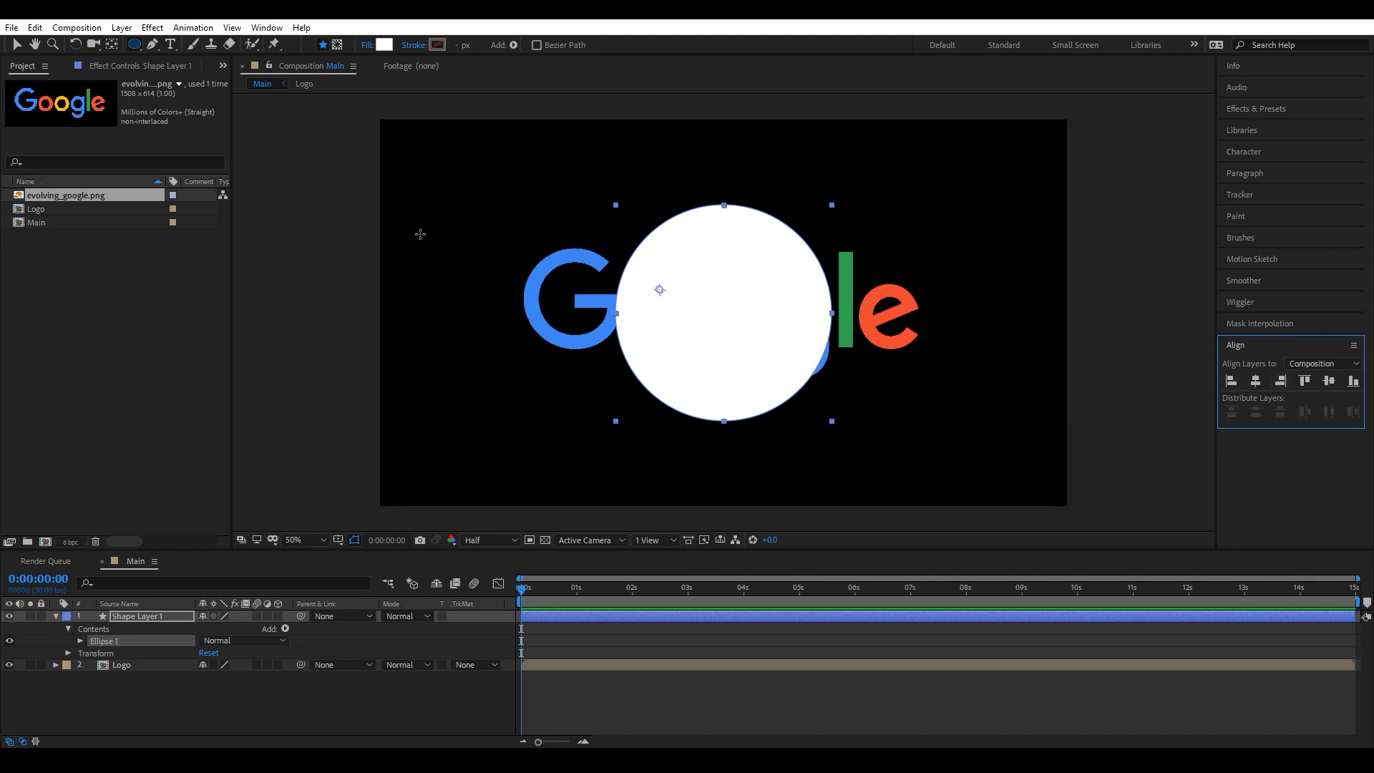
Centre the anchor point of the circle's shape layer in its layer content.
left_click(121, 28)
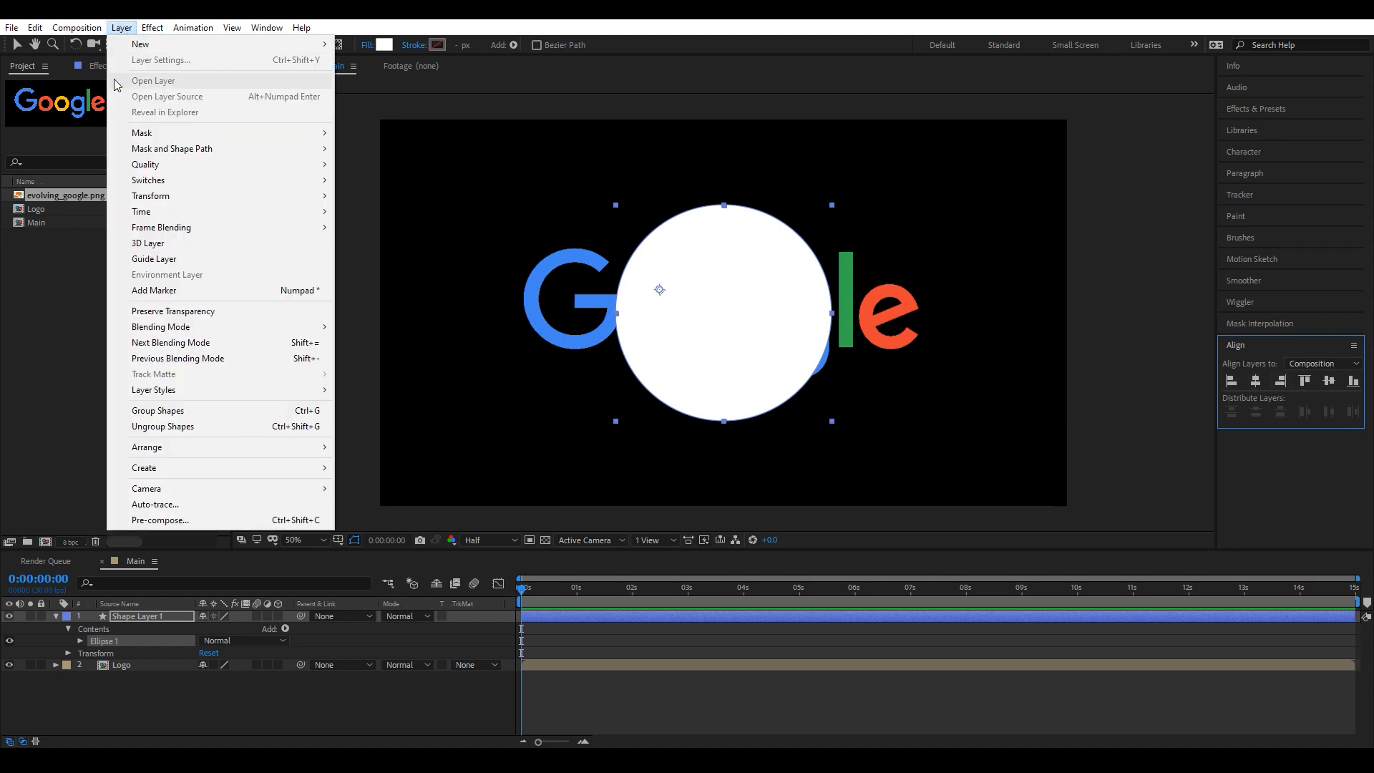
mouse_move(287, 196)
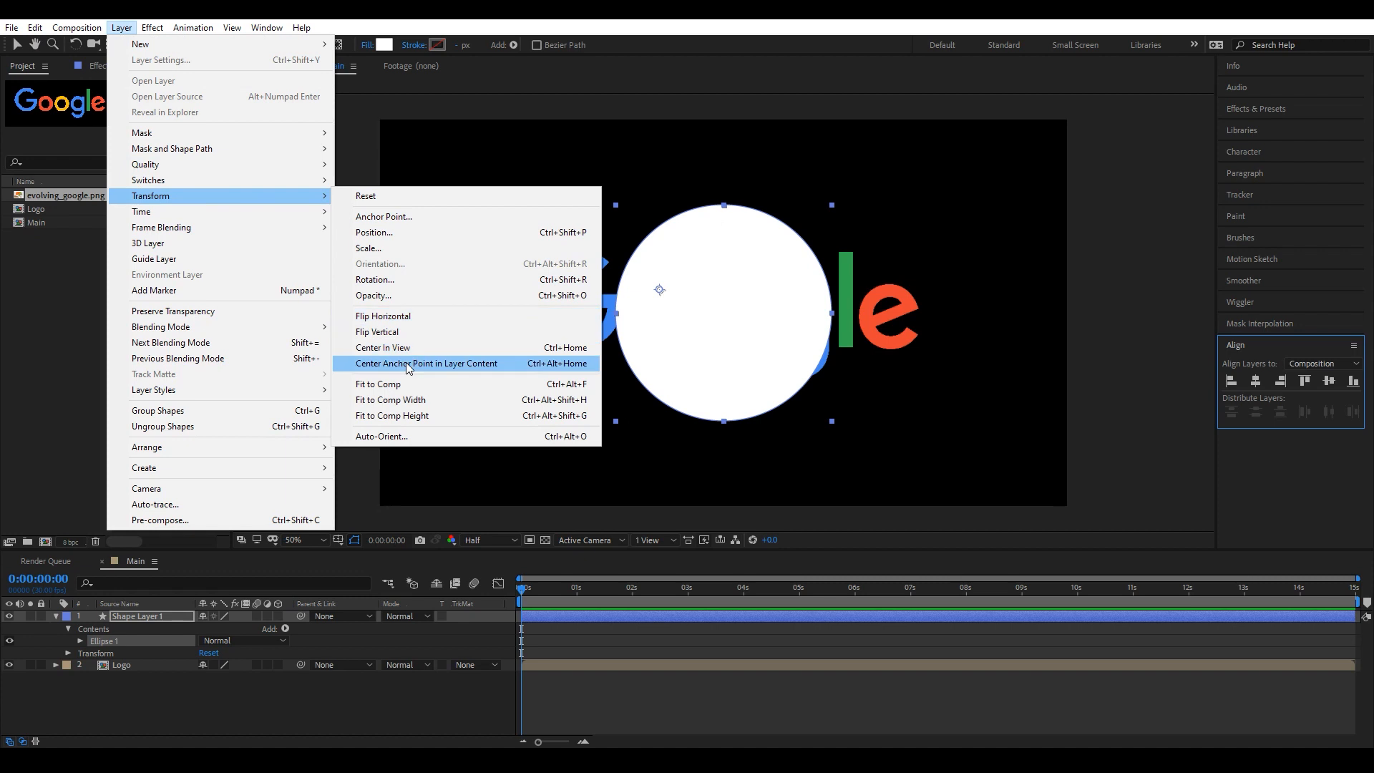
left_click(502, 365)
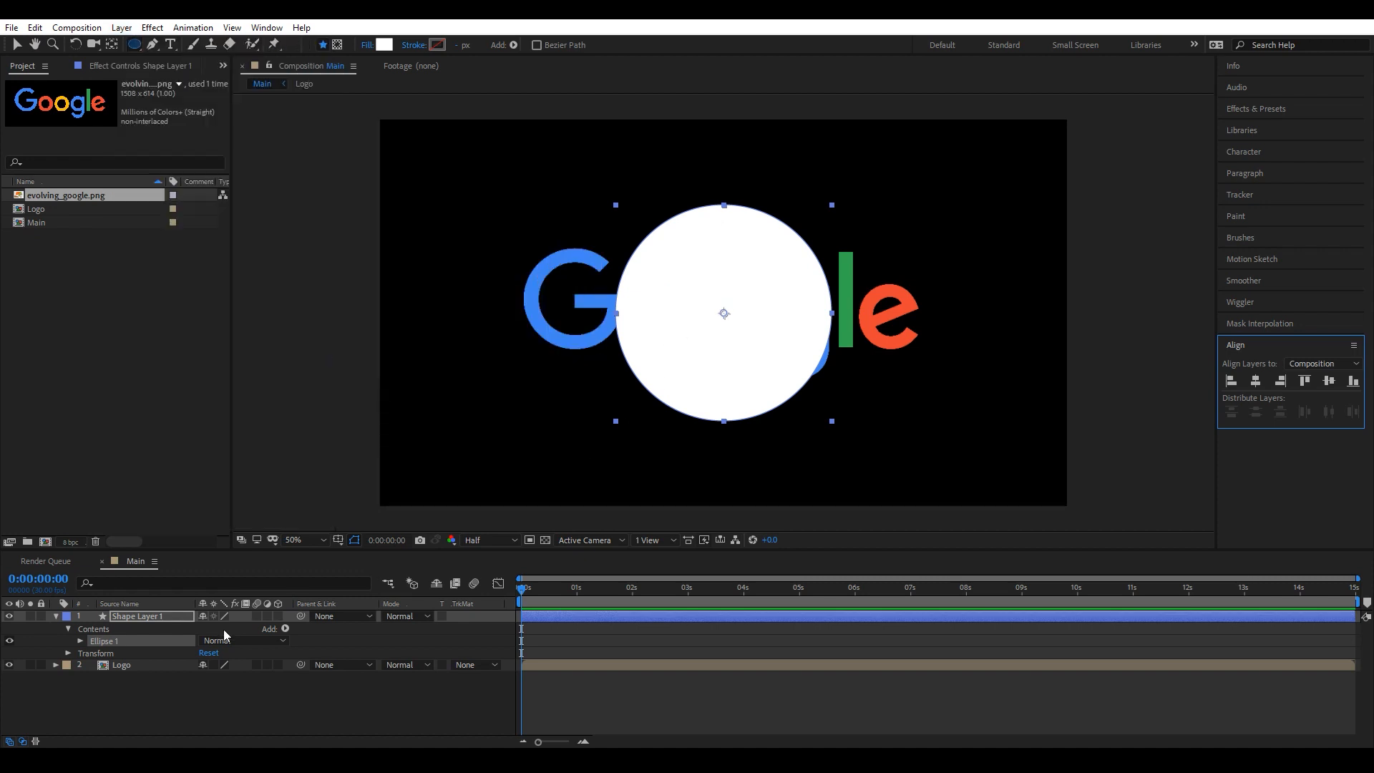
Set the shape layer's Scale to 0% and add a Scale keyframe at the start of the timeline.
left_click(159, 615)
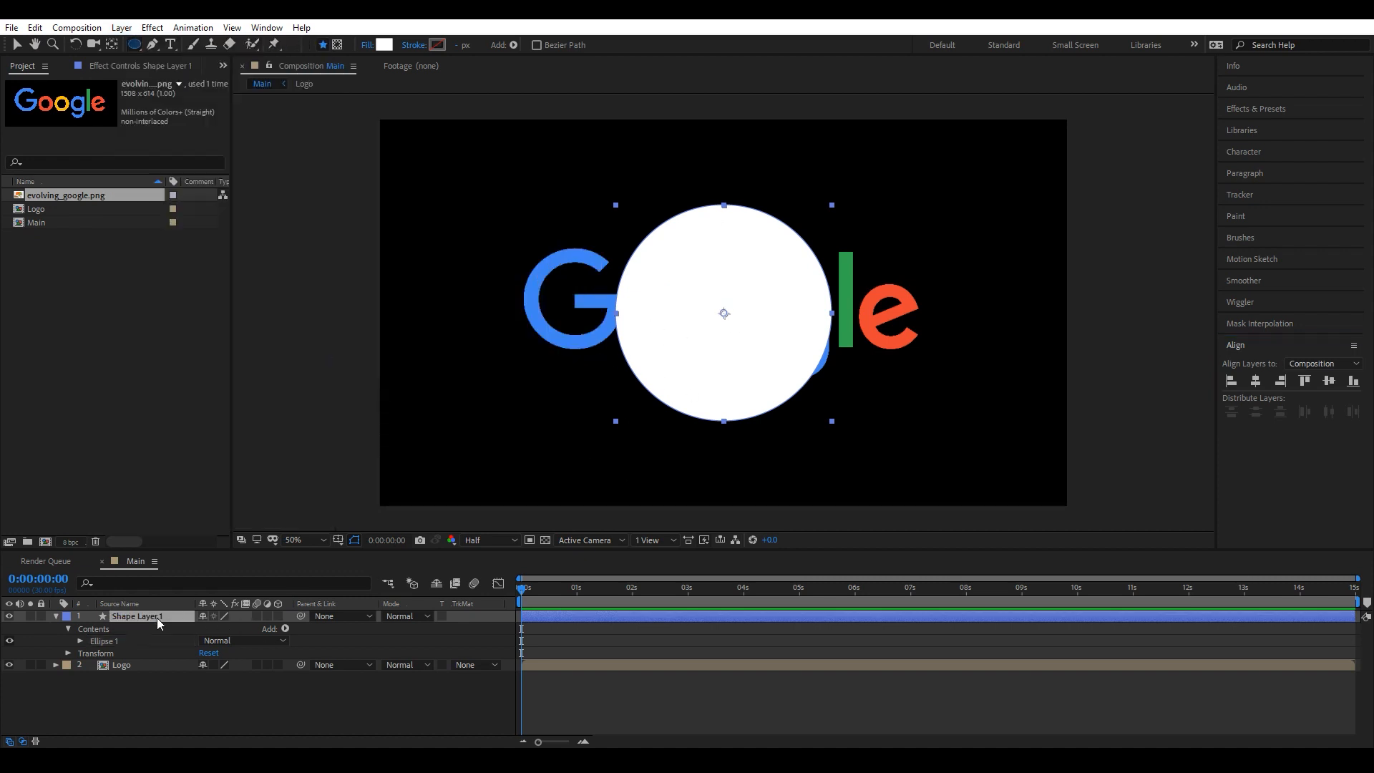
left_click(54, 618)
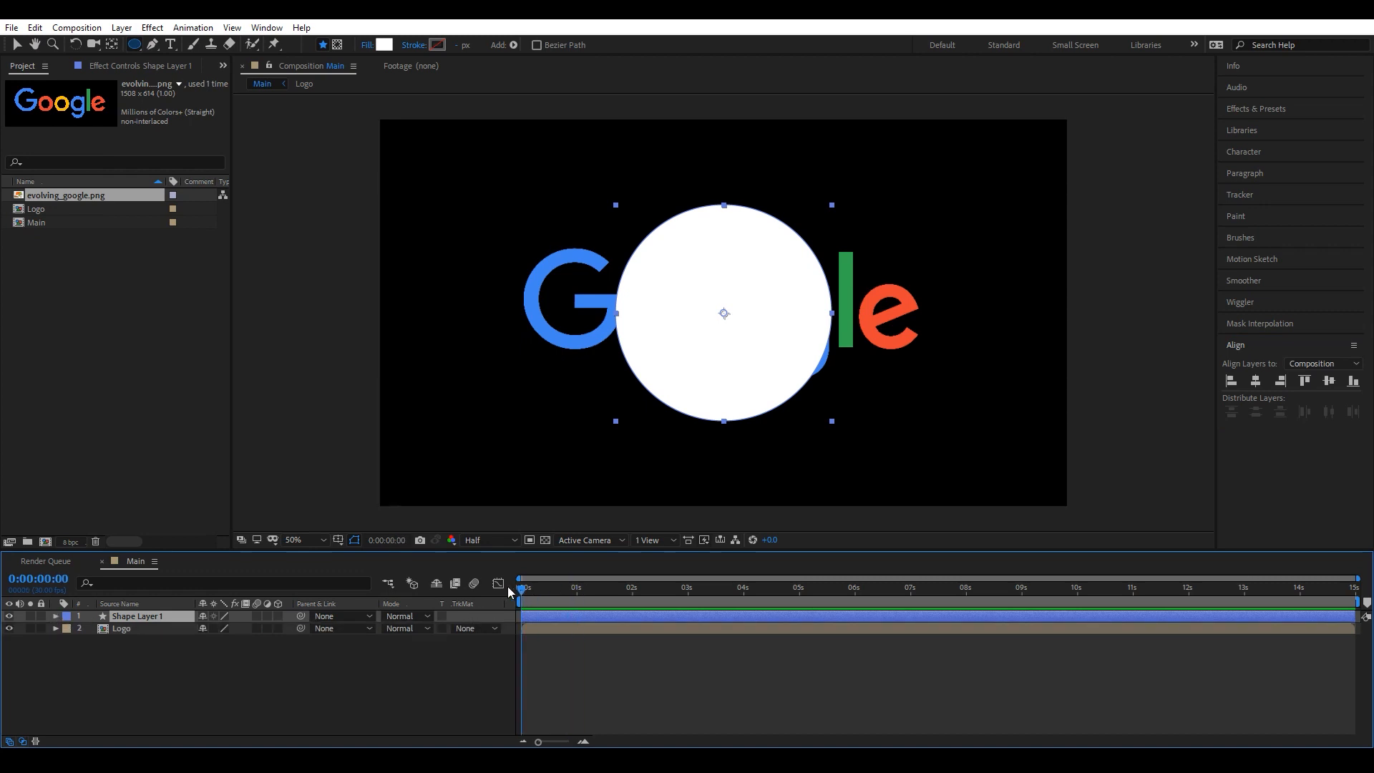
key("s")
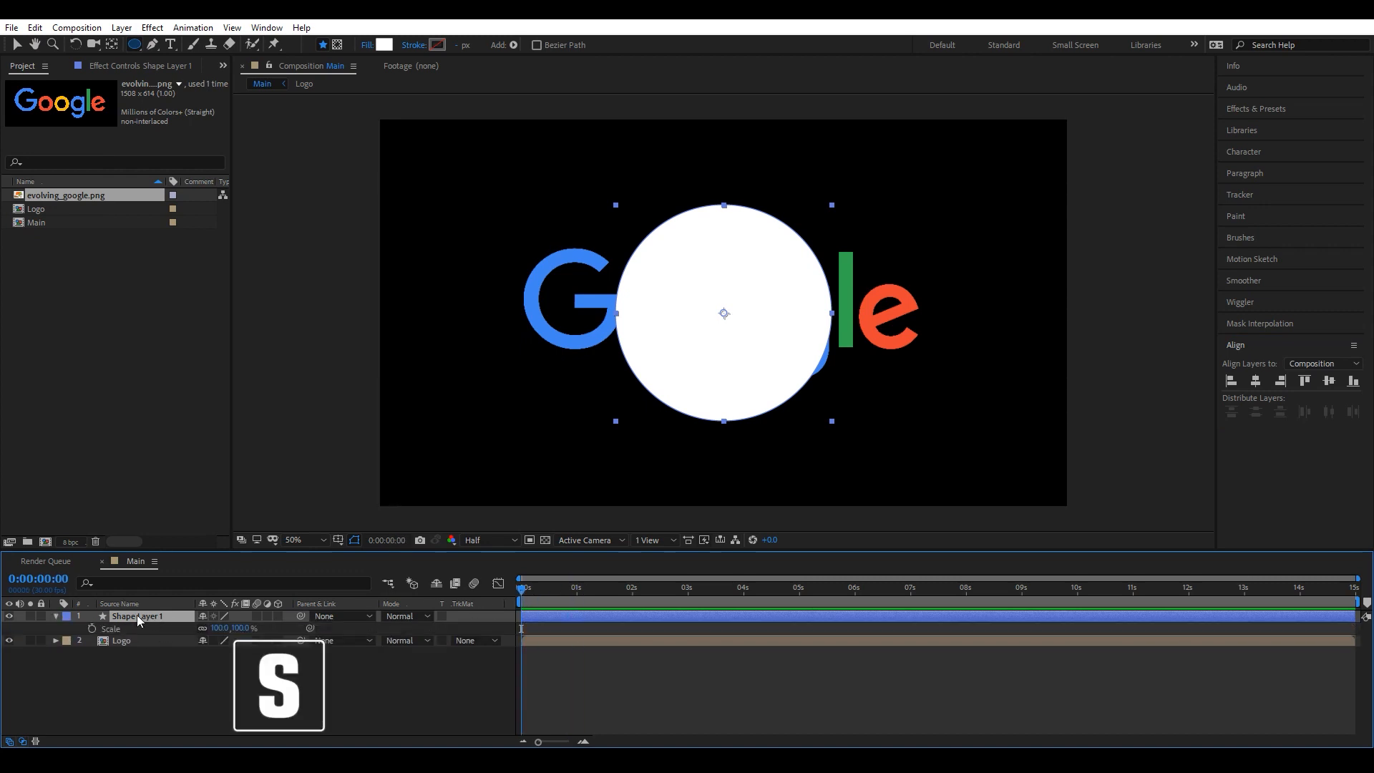
left_click(222, 628)
type("0")
key("Return")
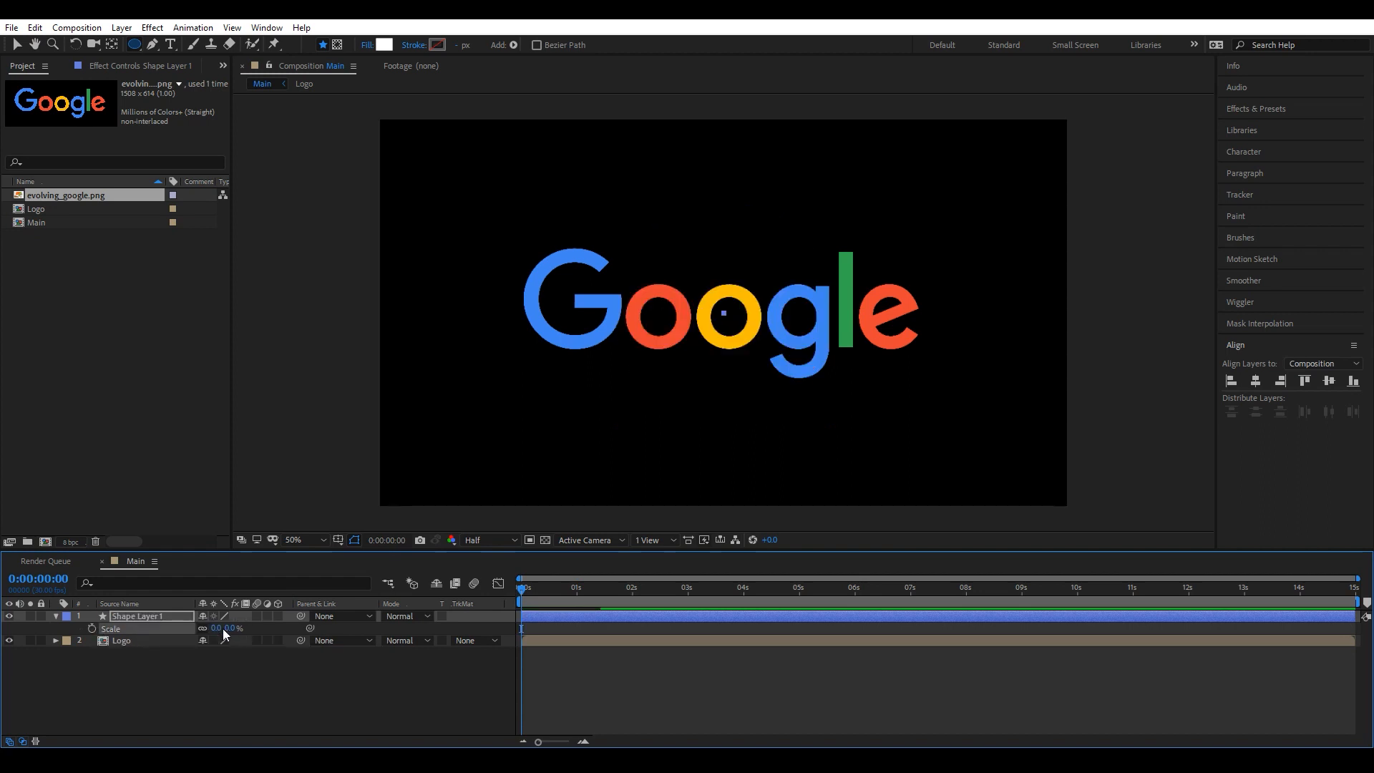
left_click(91, 628)
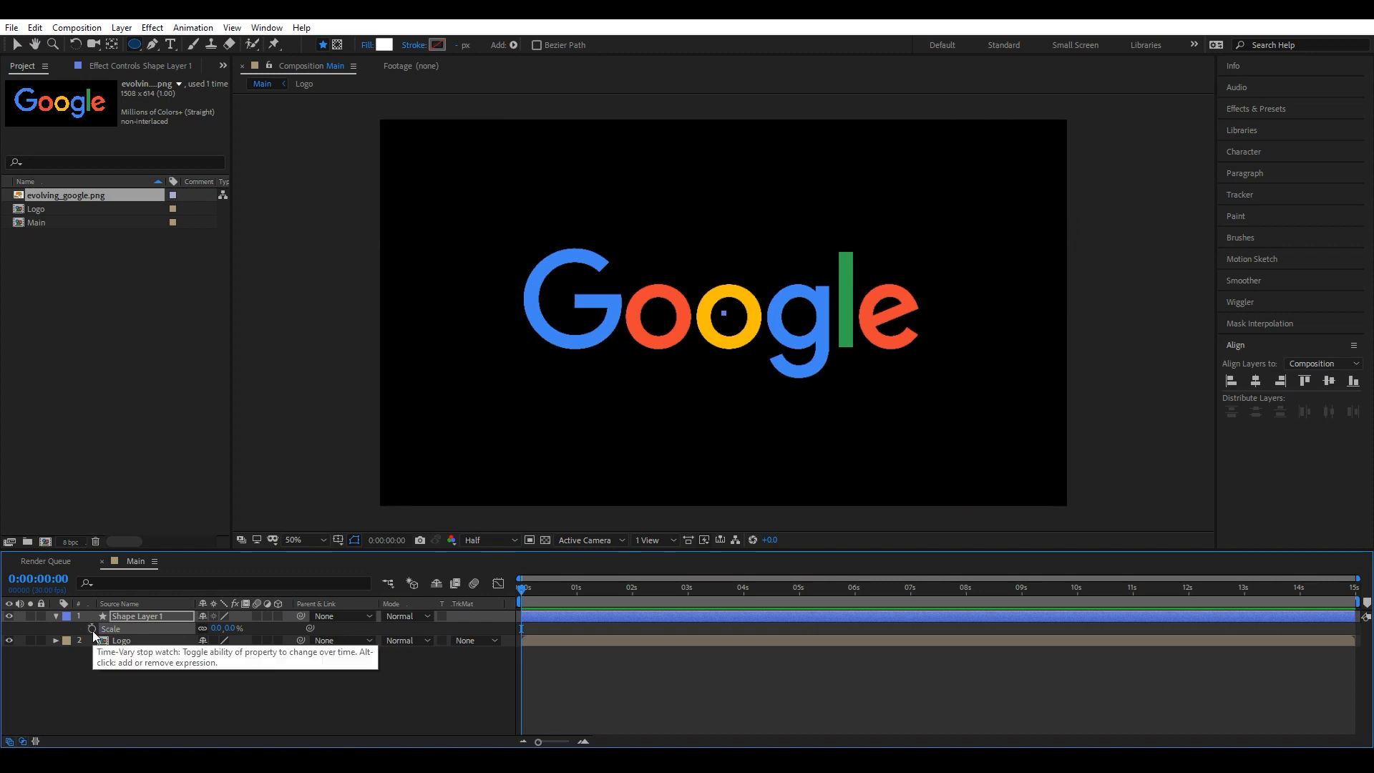
Add a shape layer Scale keyframe of 372% at 10 seconds and preview the circle's growth.
left_click_drag(520, 588, 1075, 592)
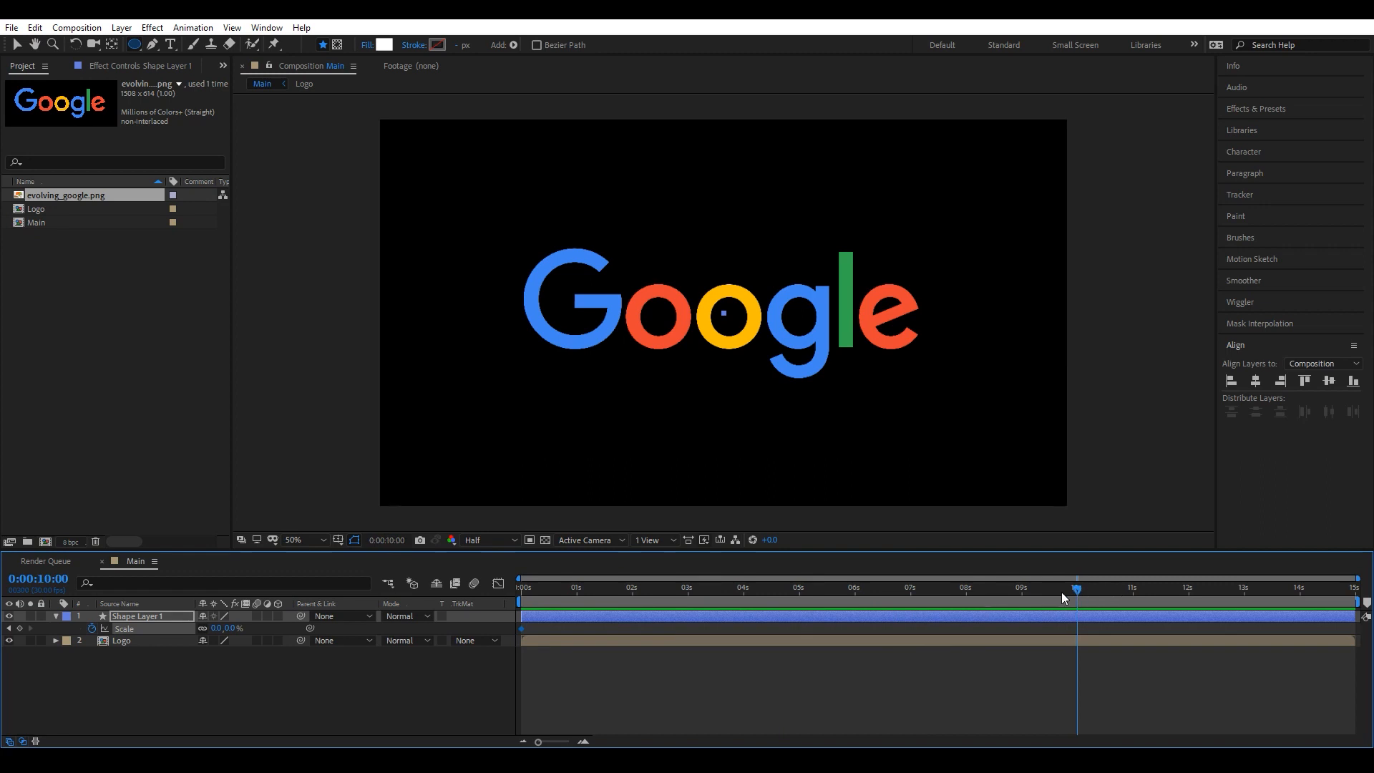
left_click_drag(217, 628, 482, 624)
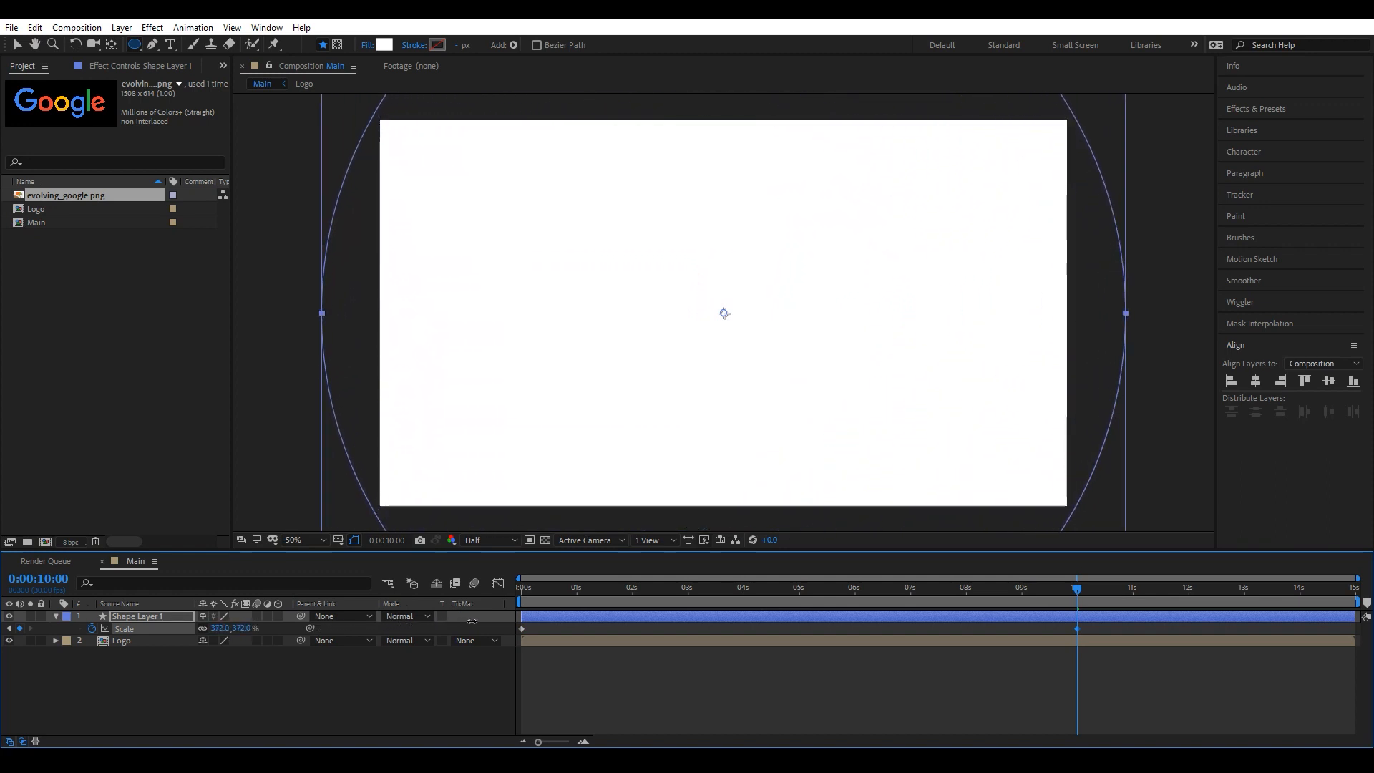
left_click_drag(1087, 590, 705, 617)
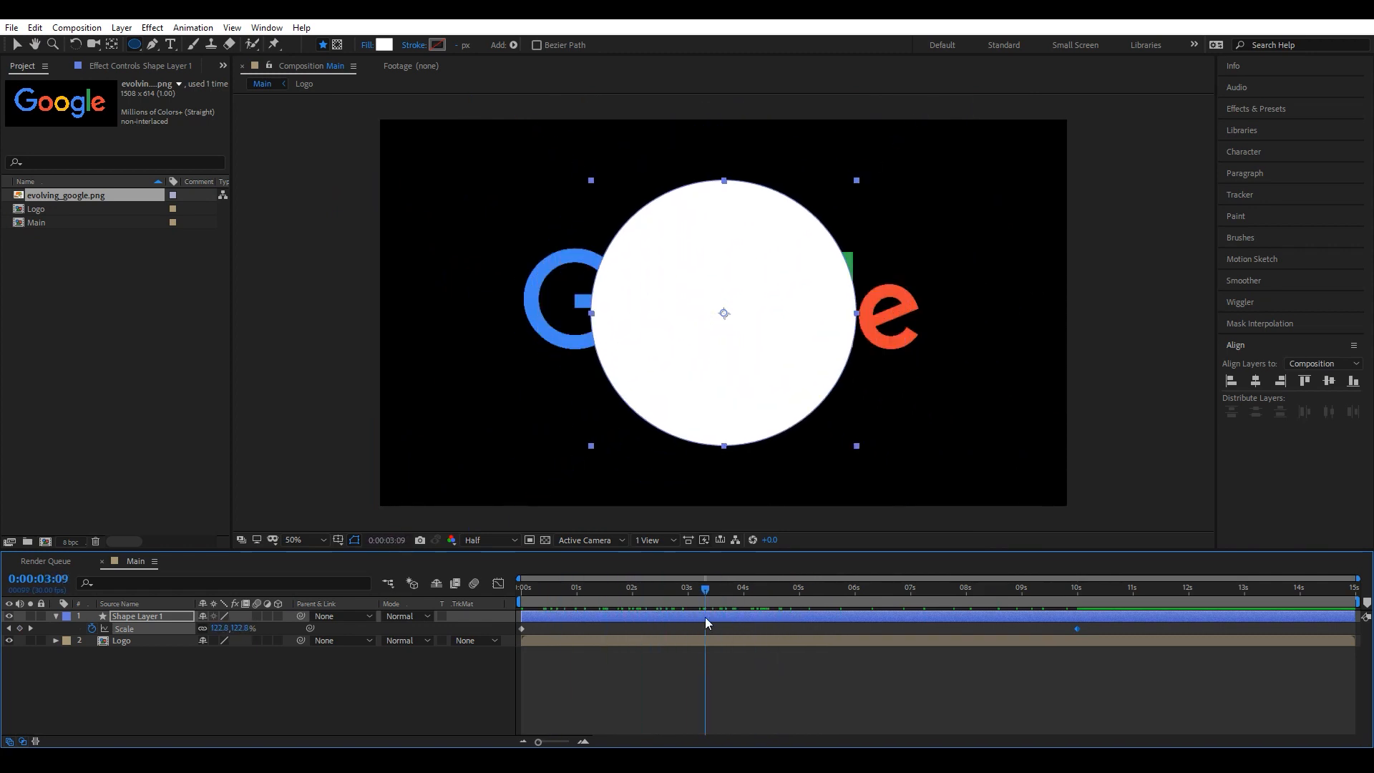
Find the Turbulent Displace effect and apply it to Shape Layer 1.
left_click(1242, 110)
left_click(1260, 128)
type("Tur")
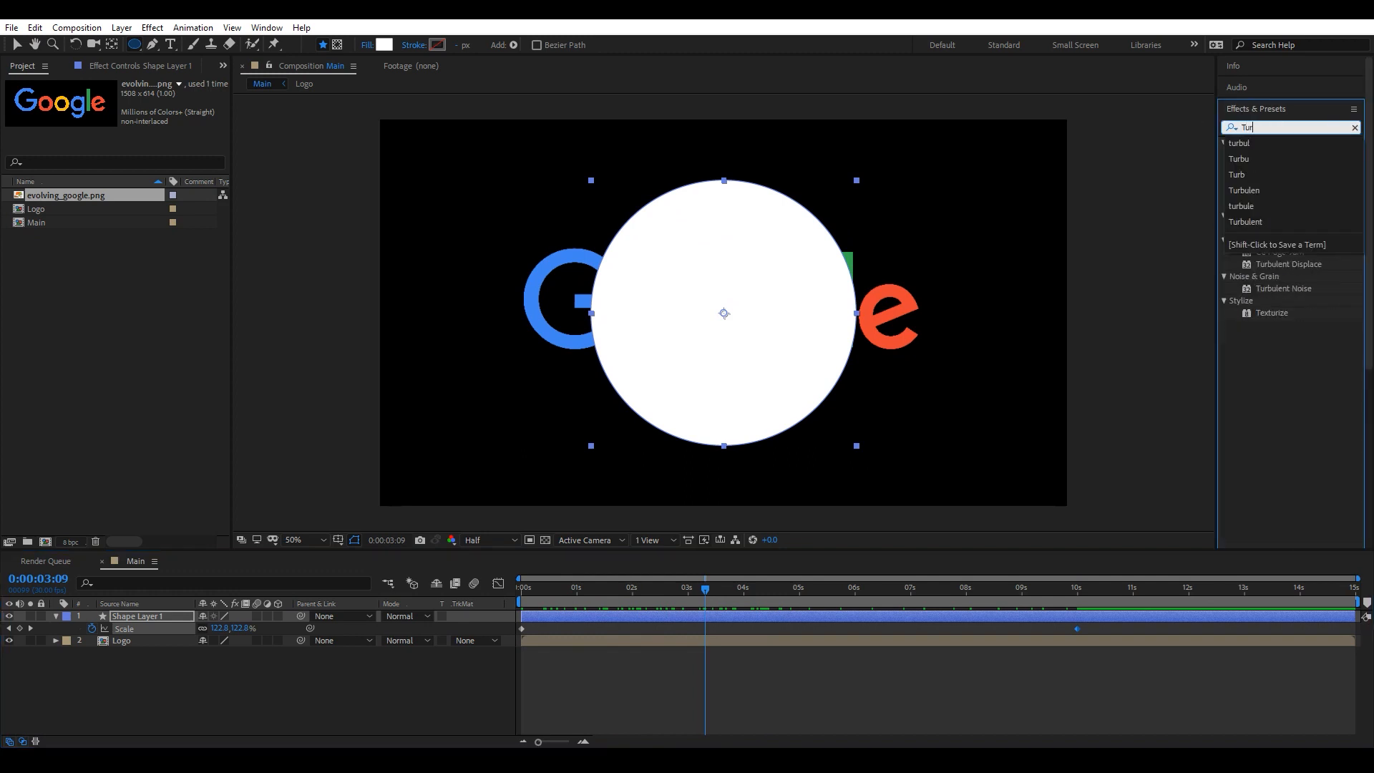
type("bula")
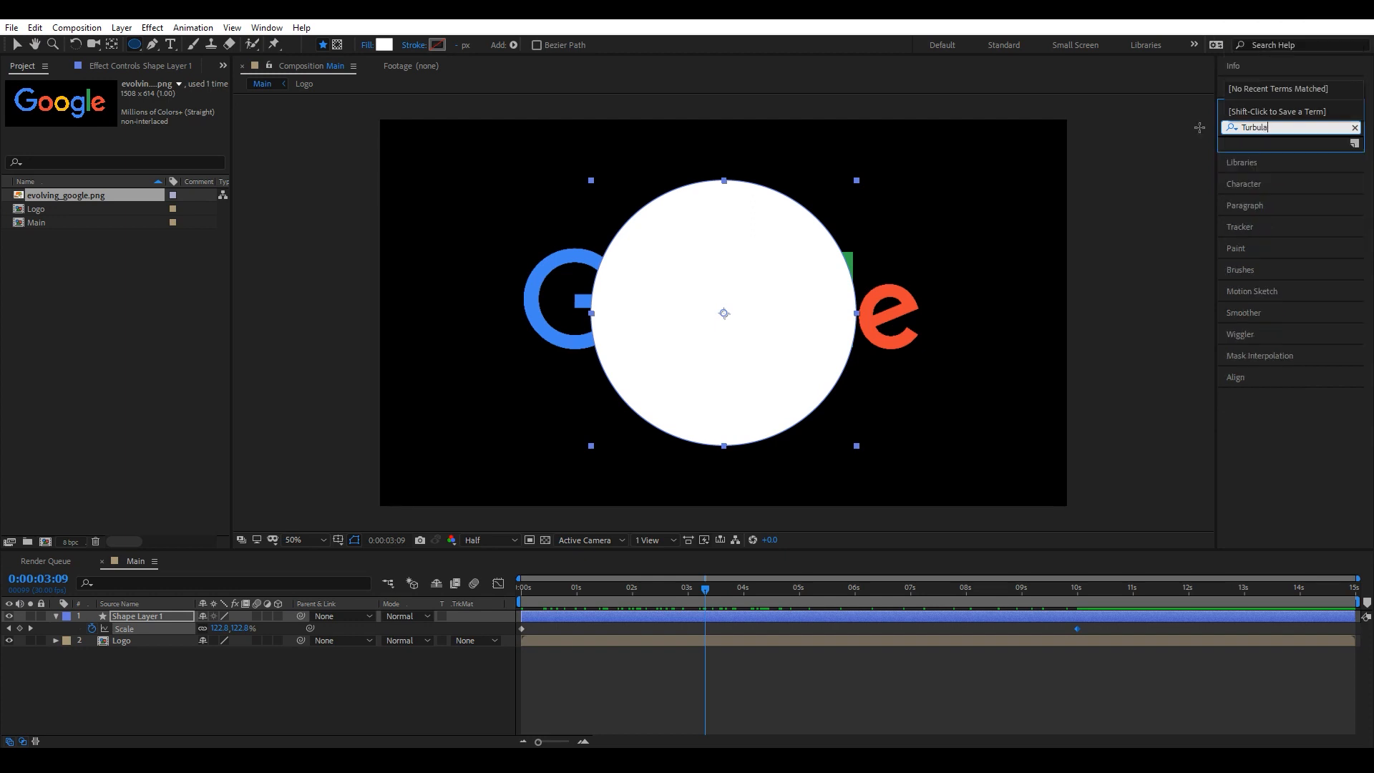
key("BackSpace")
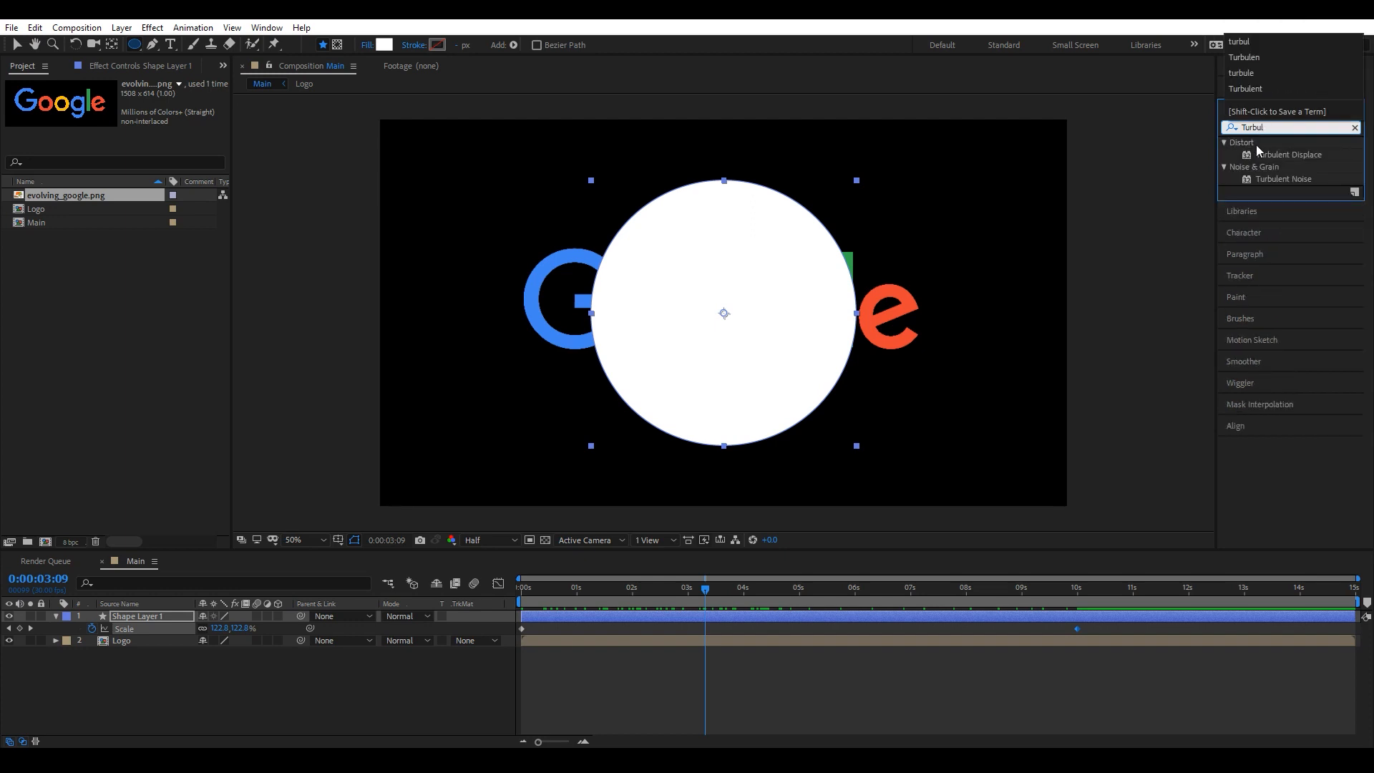
left_click(1318, 156)
left_click_drag(1319, 156, 182, 616)
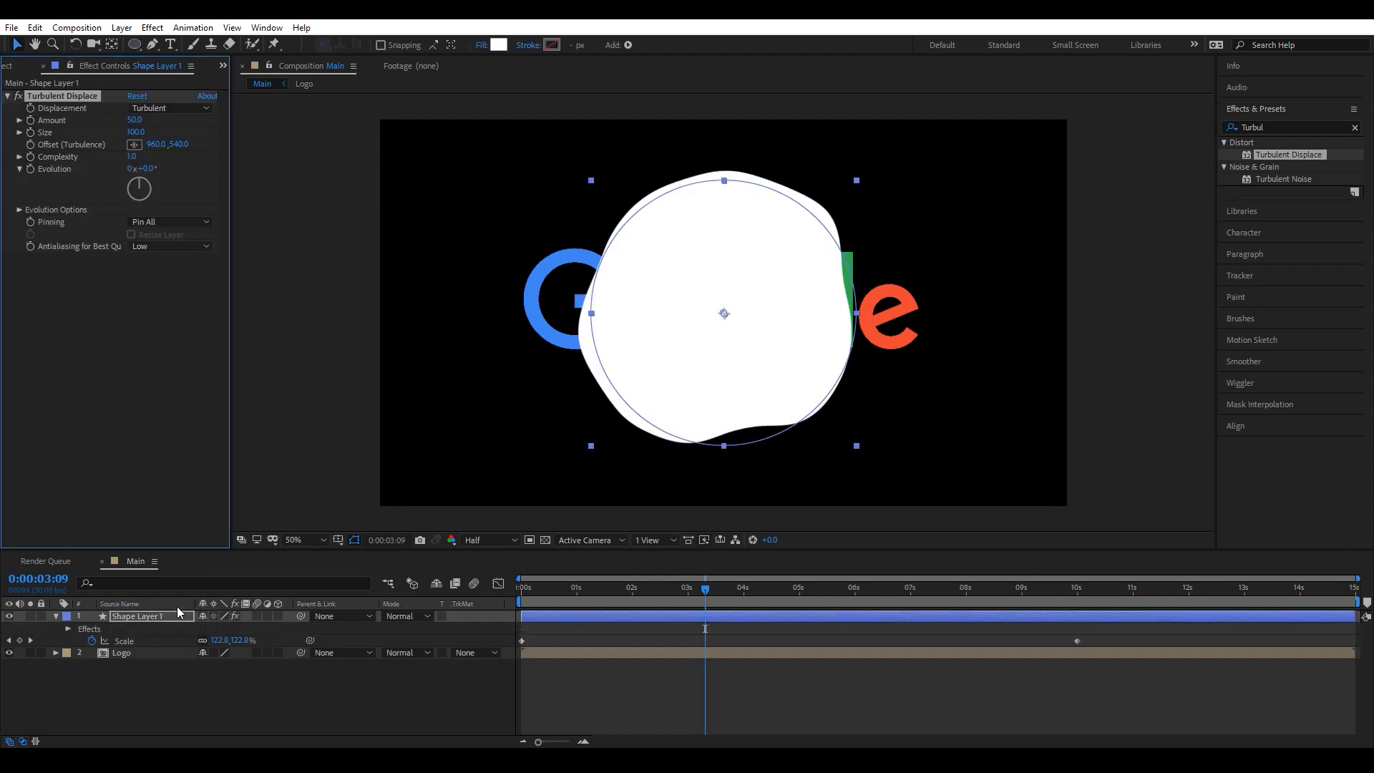
Set Turbulent Displace to Amount 60, Size 75 and Complexity 10, and preview the roughened circle edge.
left_click(135, 120)
type("60")
key("Return")
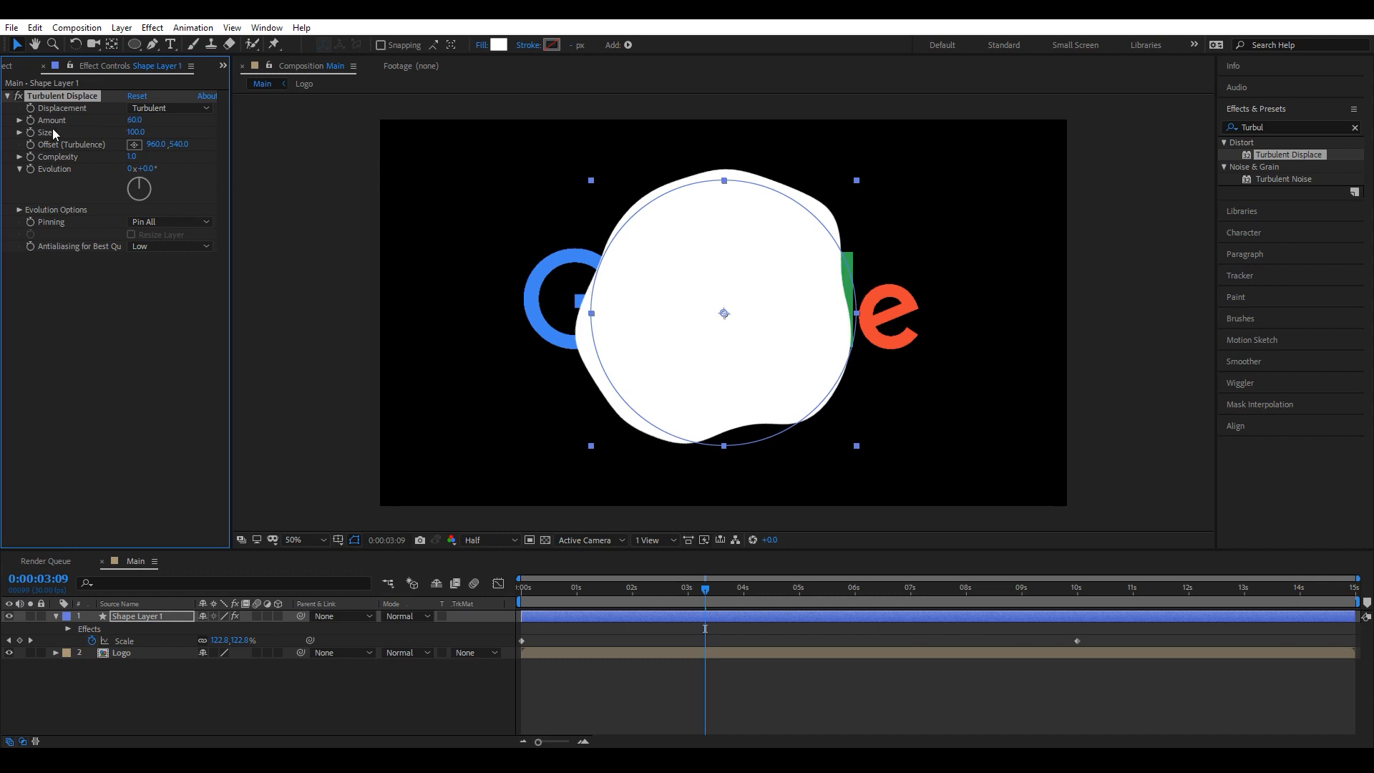
left_click(133, 132)
type("75")
key("Return")
left_click(132, 156)
type("10")
key("Return")
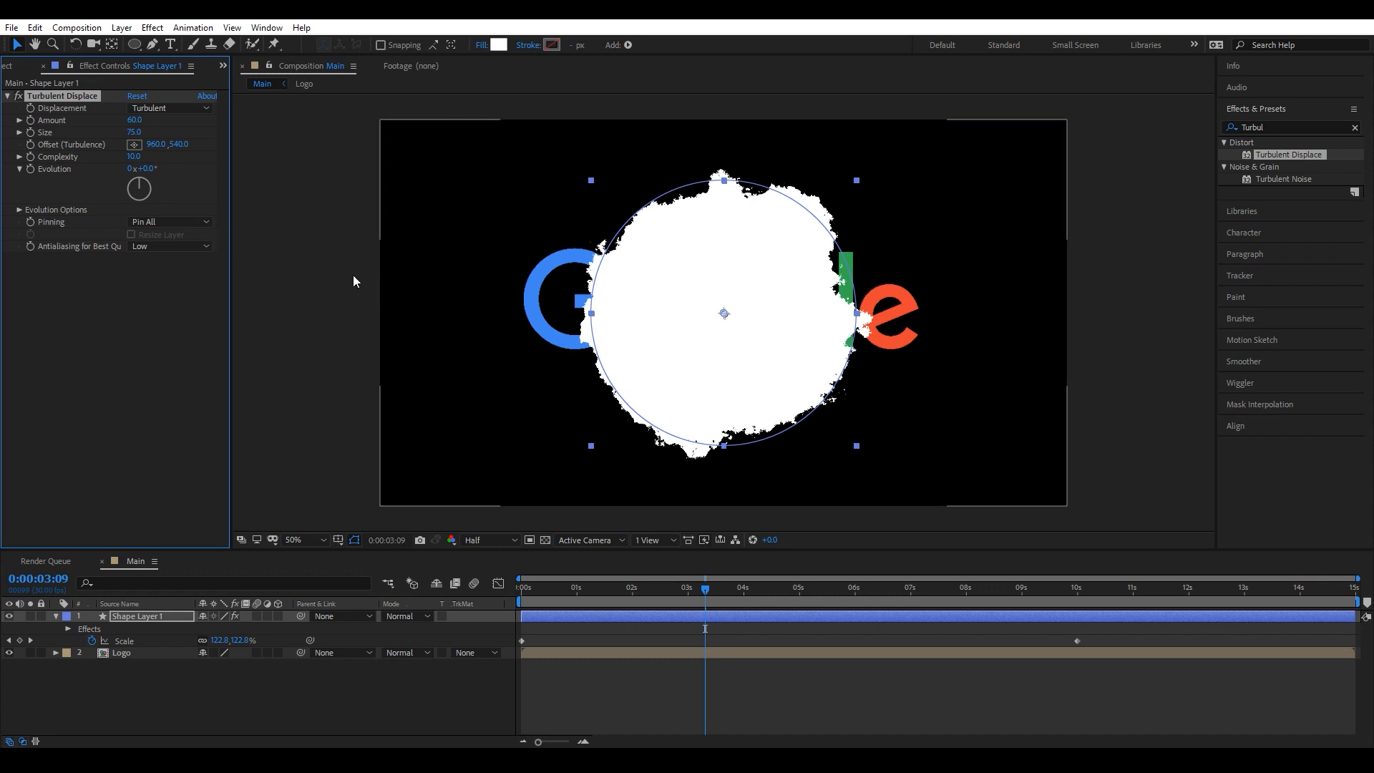
left_click_drag(704, 589, 680, 608)
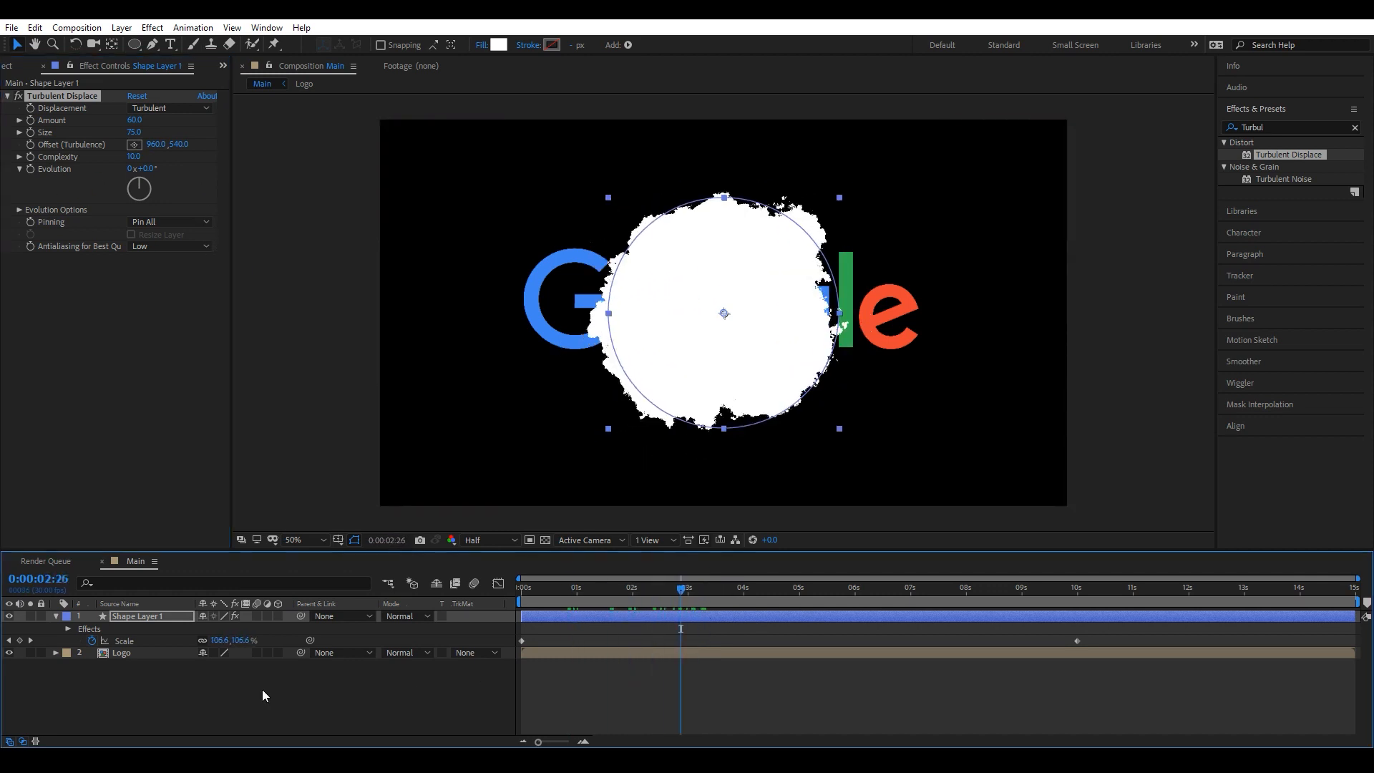
Set the Logo layer's track matte to Alpha Matte "Shape Layer 1".
left_click(122, 653)
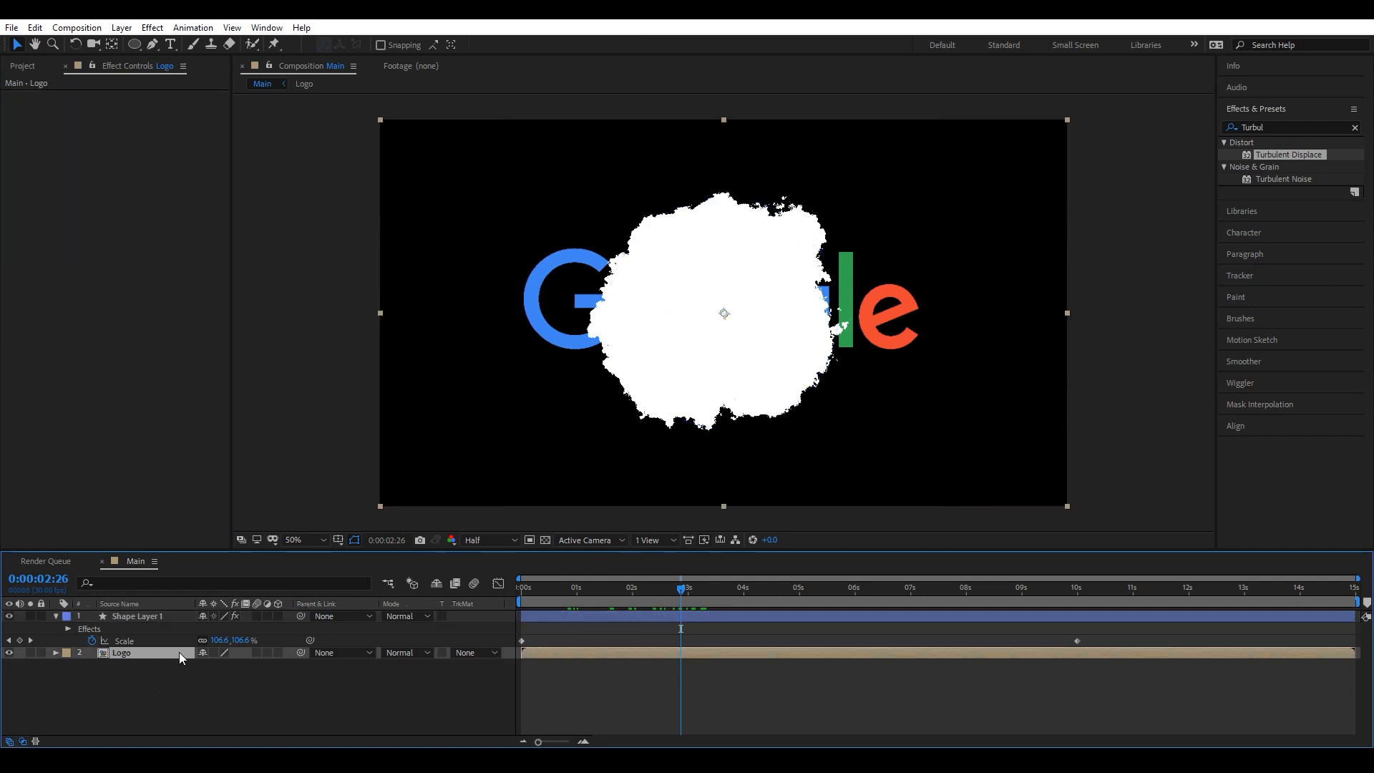
left_click(471, 653)
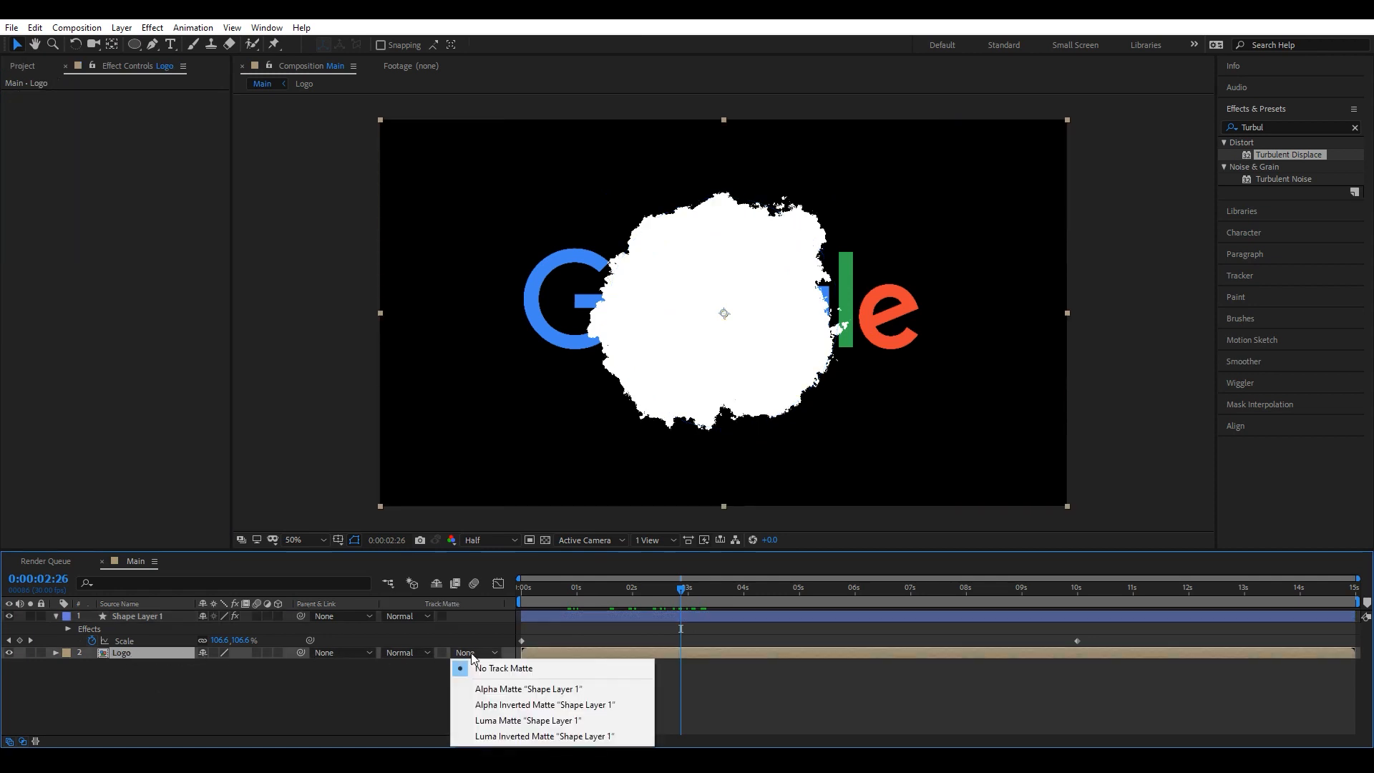
left_click(23, 742)
left_click(23, 741)
left_click(466, 652)
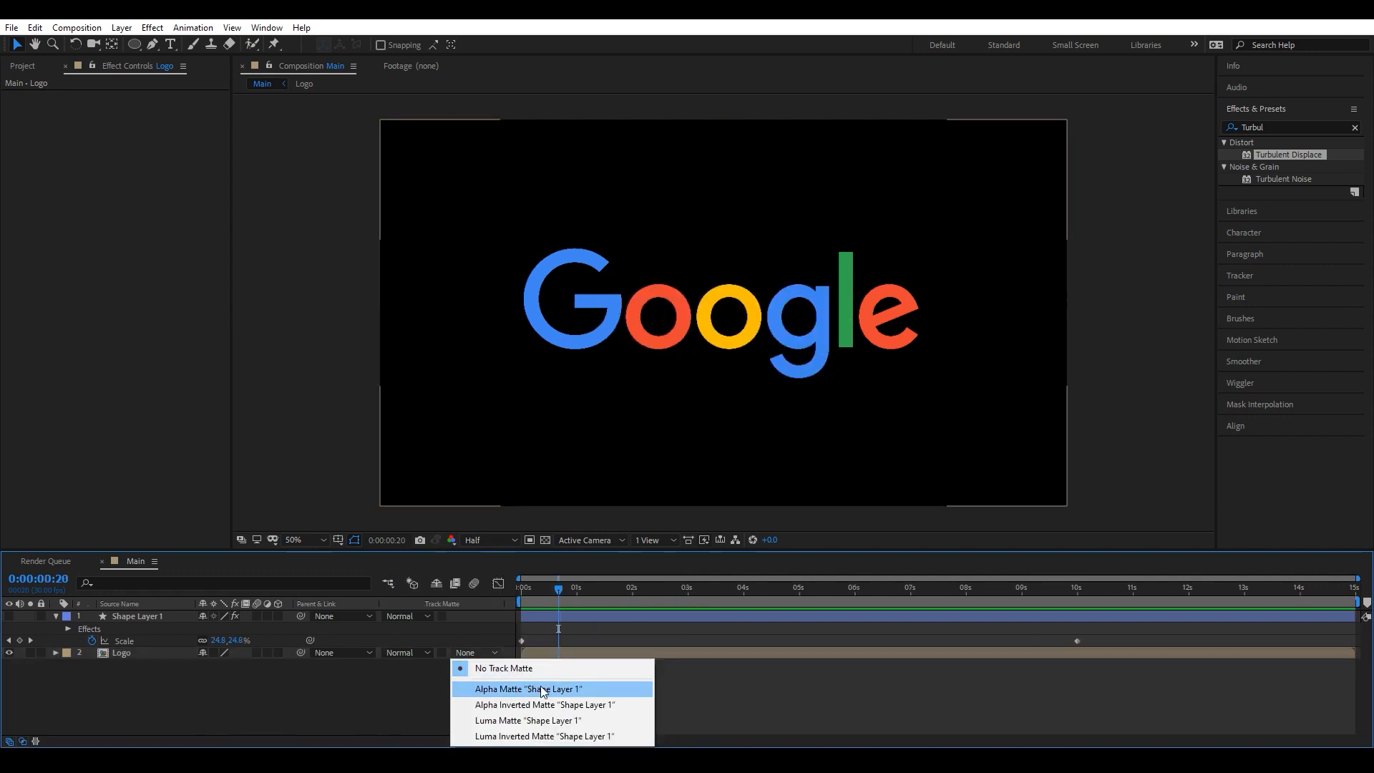
left_click(541, 689)
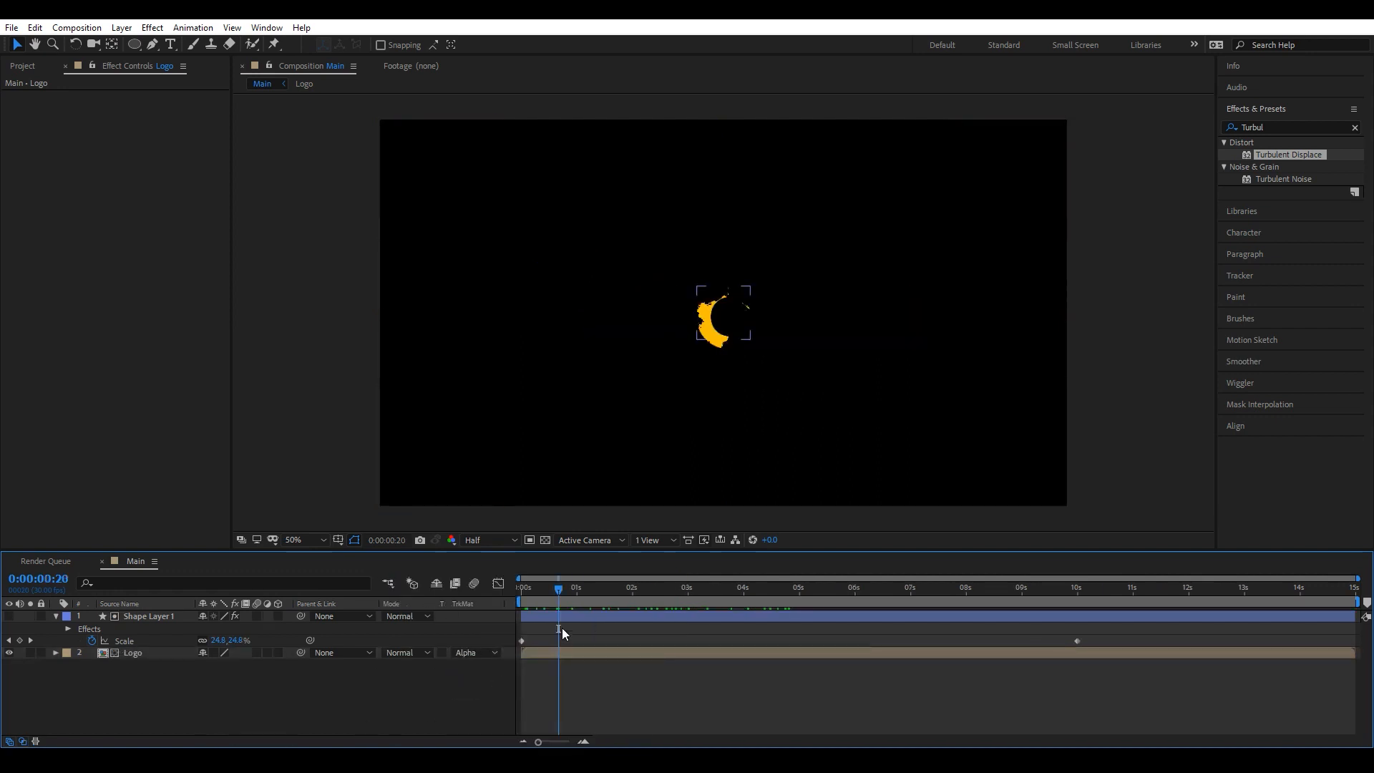
Preview the matted reveal, and pre-compose Shape Layer 1 as "Shape" with all attributes moved into the new composition.
left_click_drag(557, 590, 706, 594)
left_click(155, 614)
right_click(155, 614)
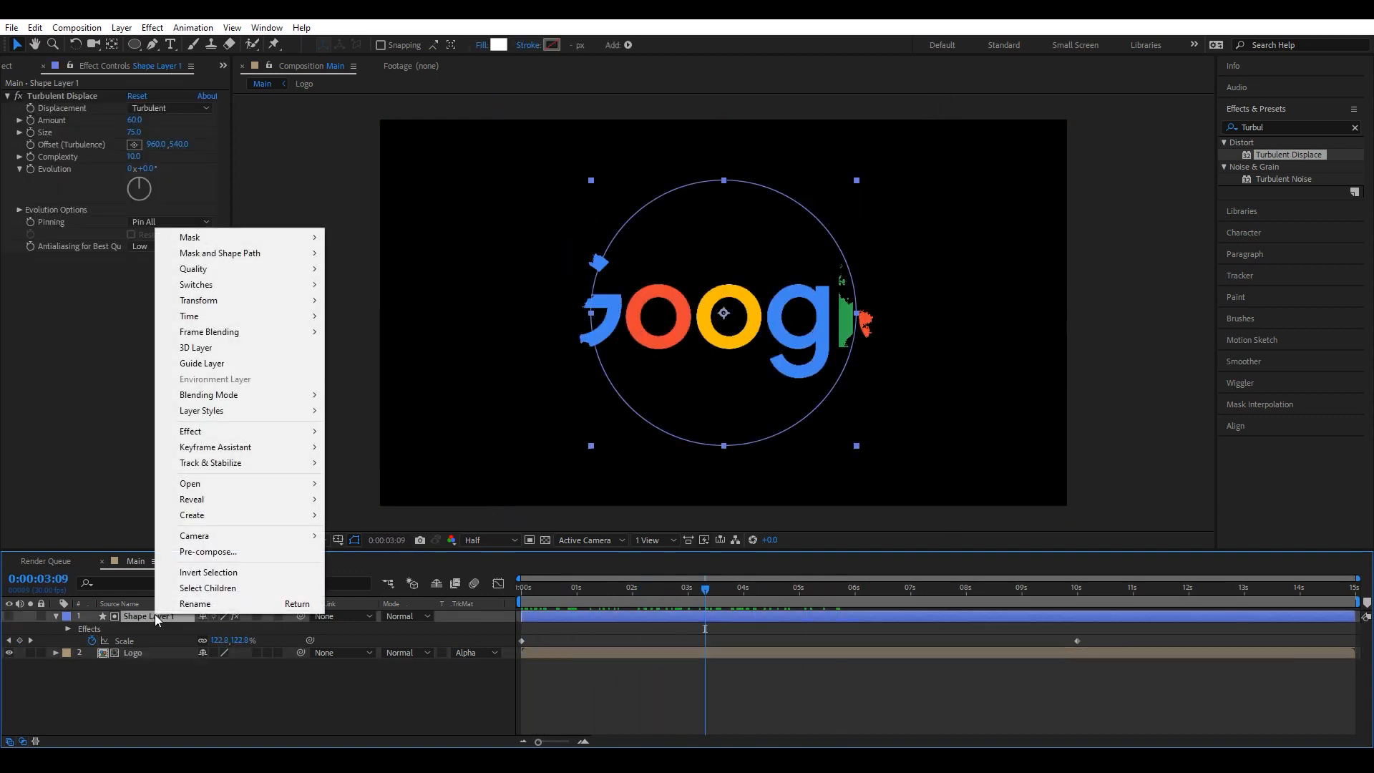
left_click(190, 552)
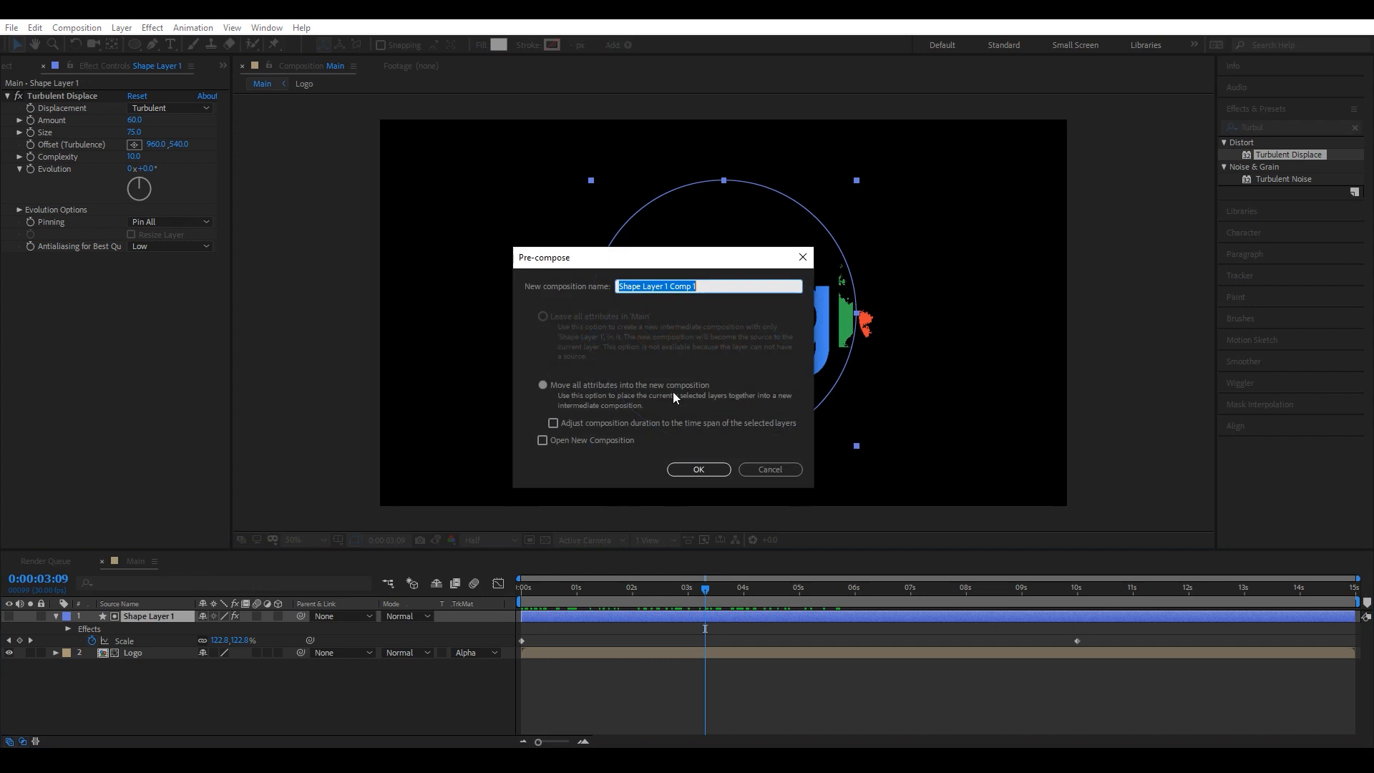
left_click_drag(704, 286, 639, 289)
key("BackSpace")
left_click(545, 383)
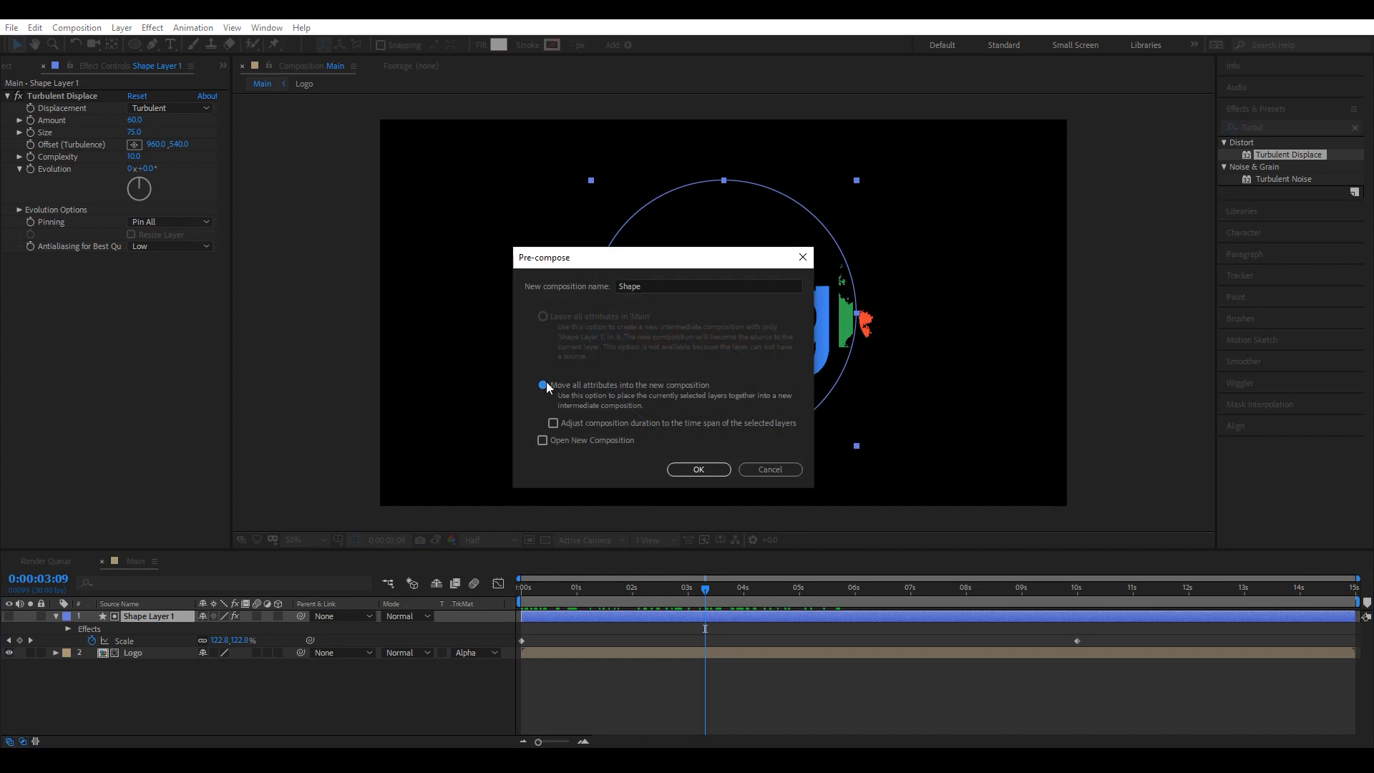
left_click(692, 474)
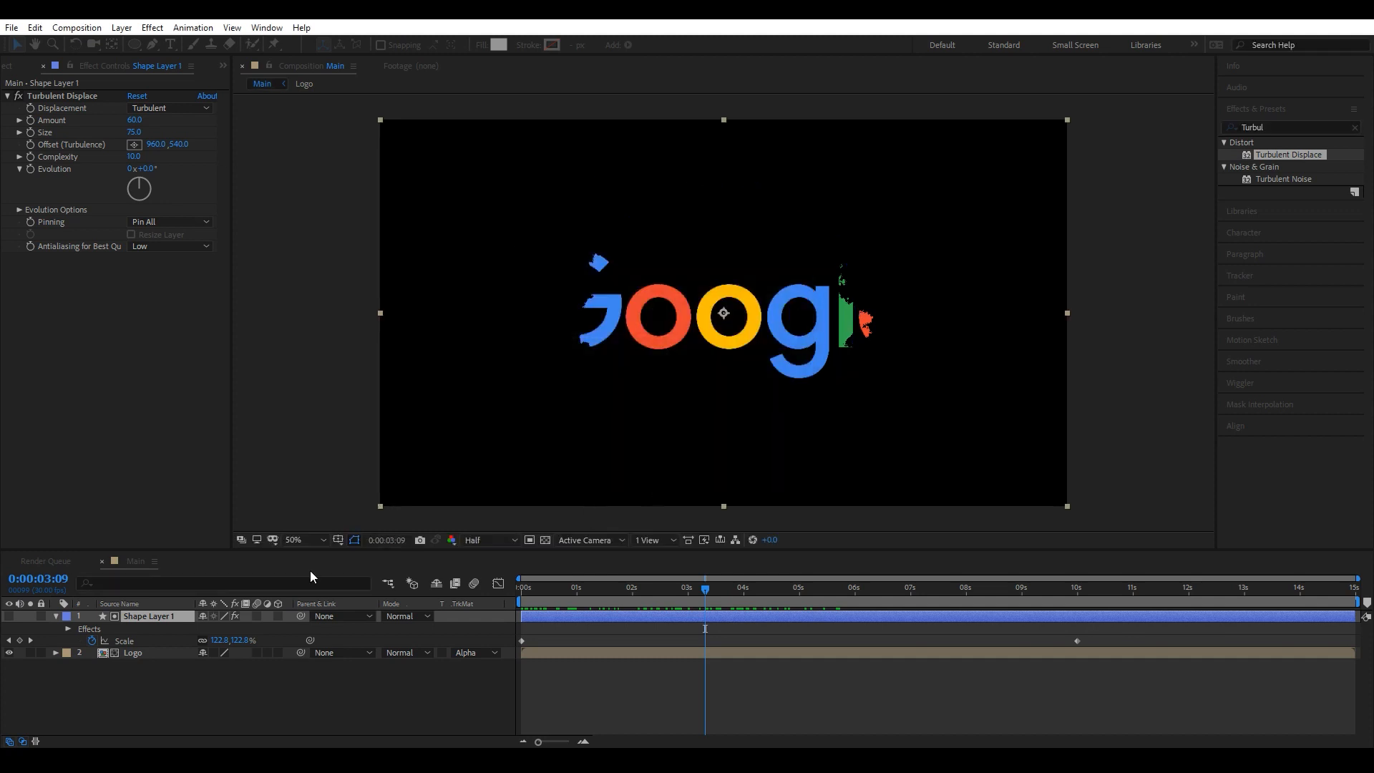
Pre-compose the Shape and Logo layers together as "Logo Revers", moving all attributes into the new composition.
left_click(136, 695)
left_click_drag(138, 702, 145, 617)
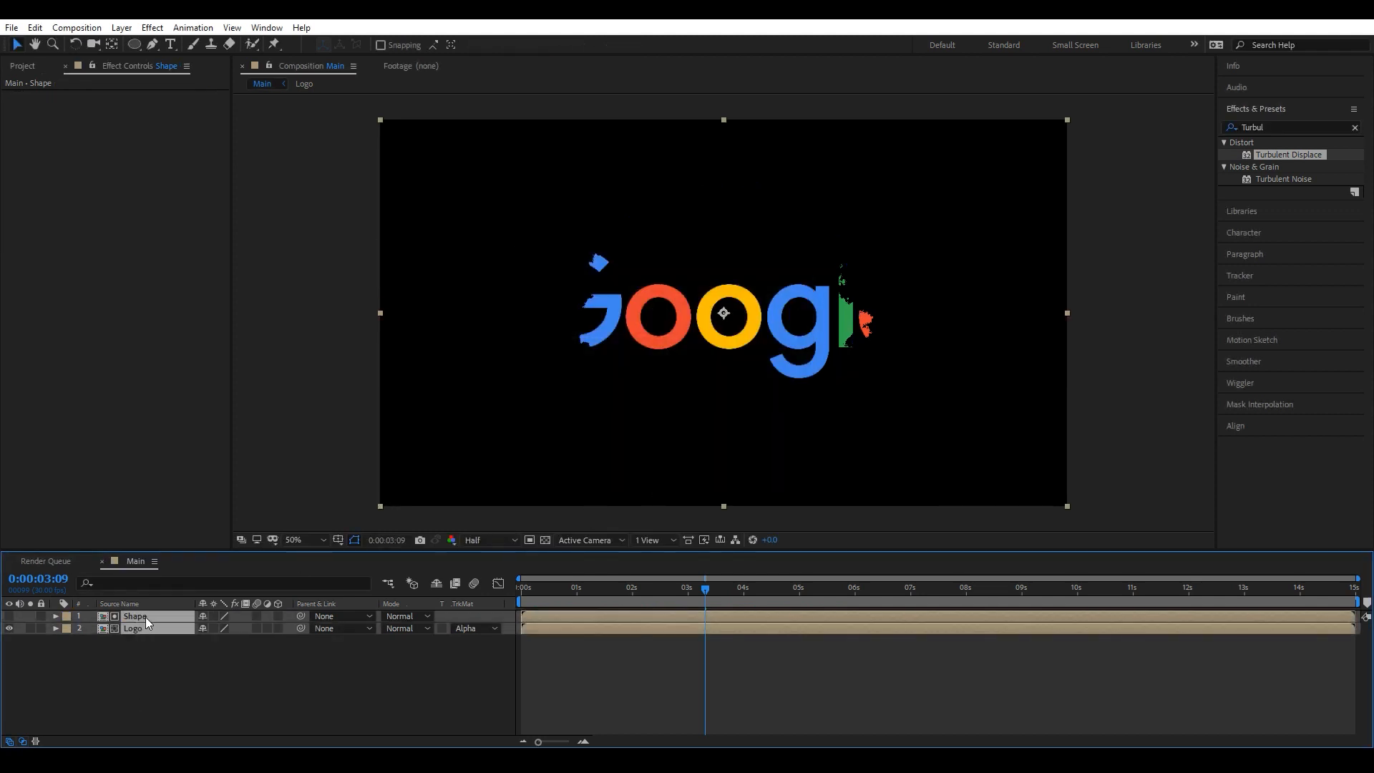
right_click(145, 617)
left_click(190, 555)
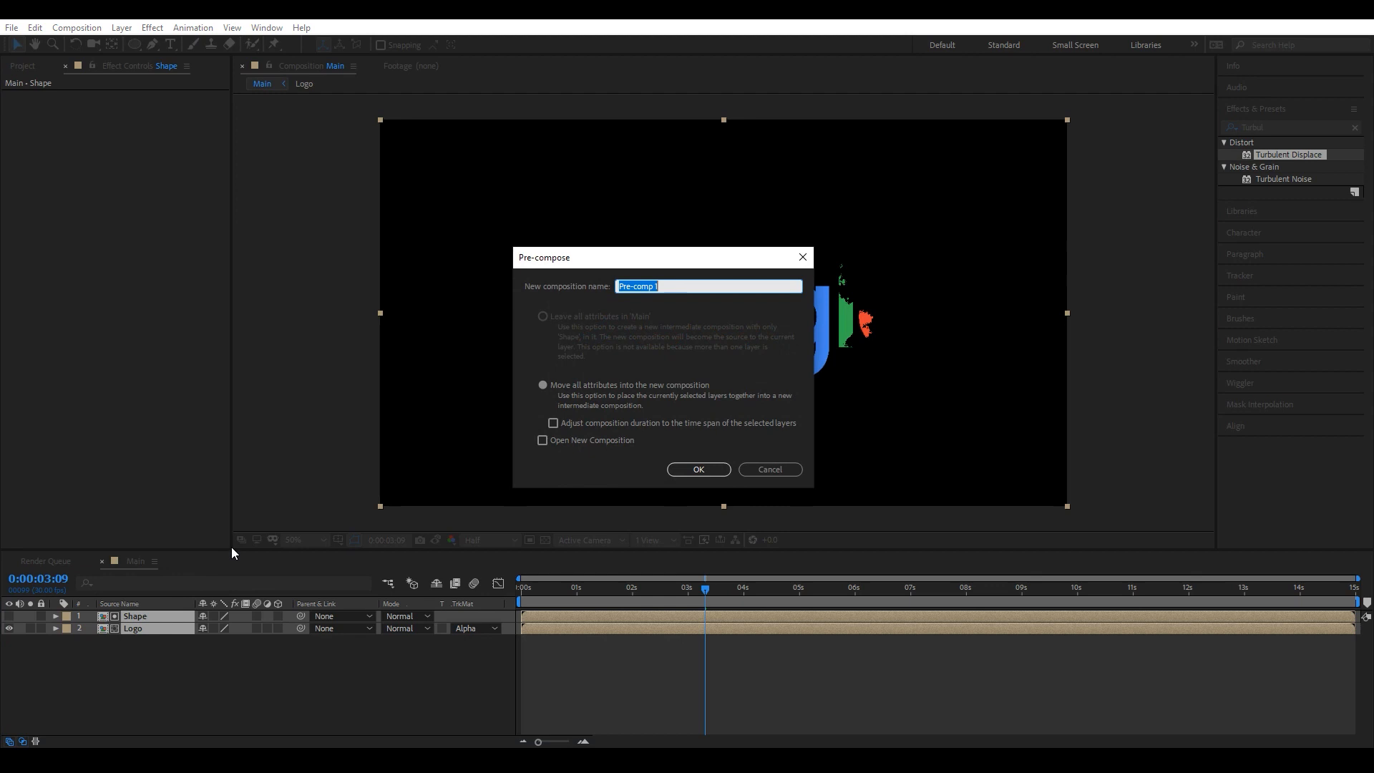
type("Logo Revers")
left_click(543, 384)
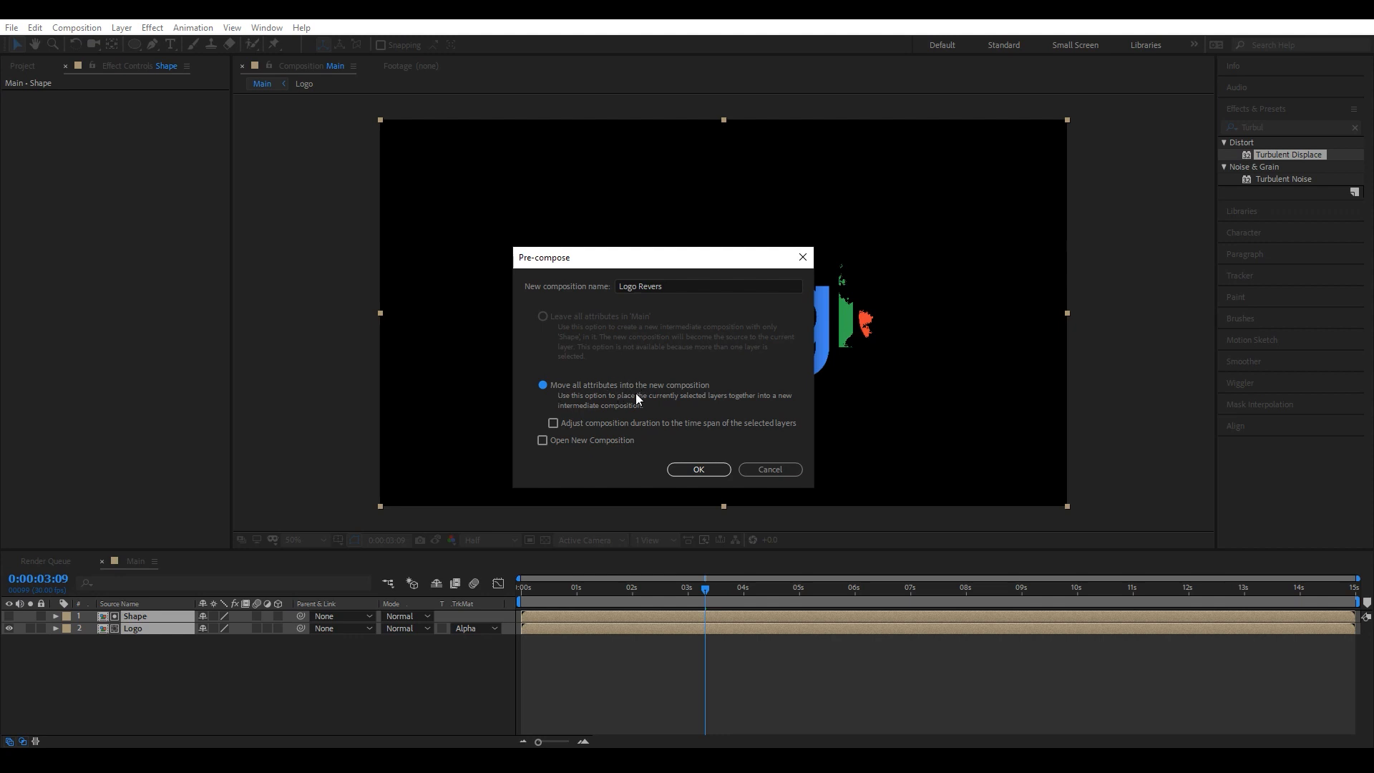
left_click(696, 471)
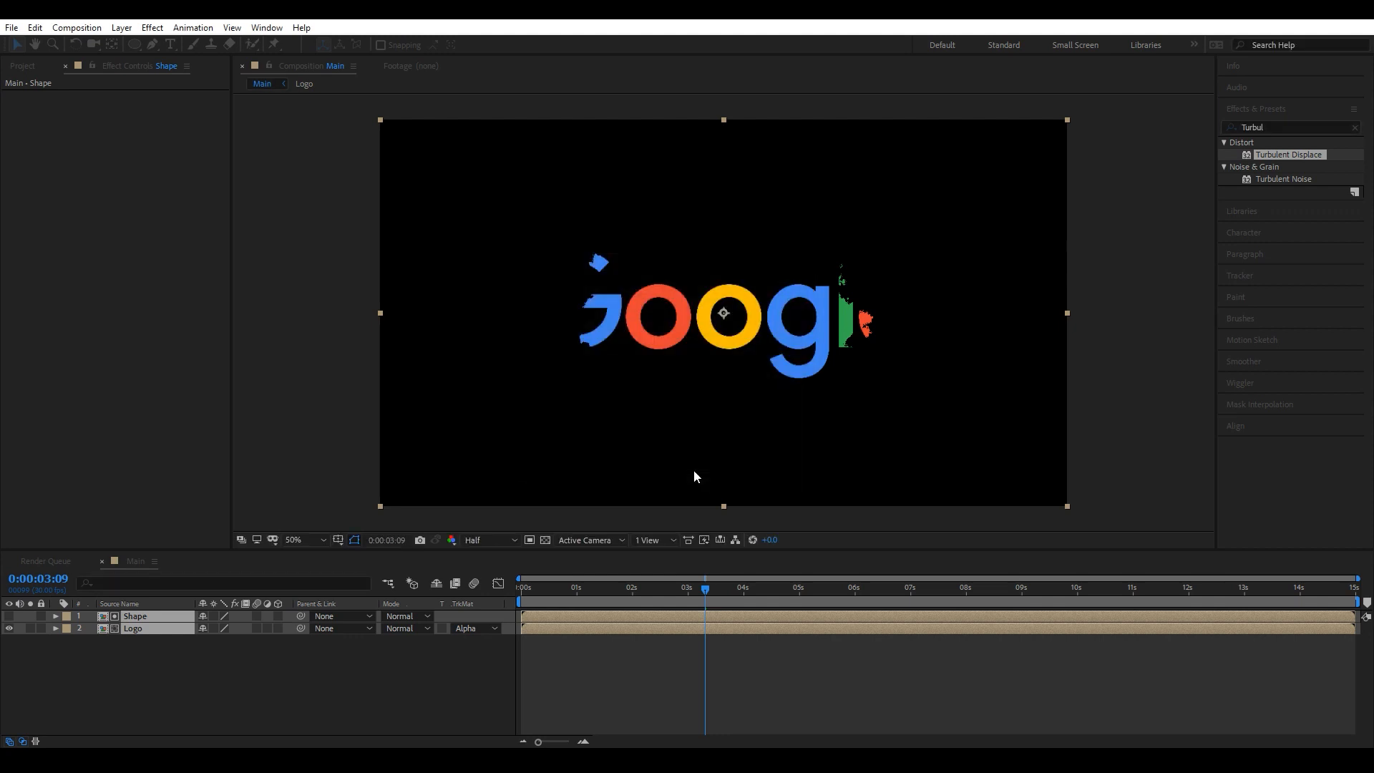
Duplicate the Logo Revers layer and shift the lower copy a few frames earlier in time.
left_click(168, 646)
left_click(141, 617)
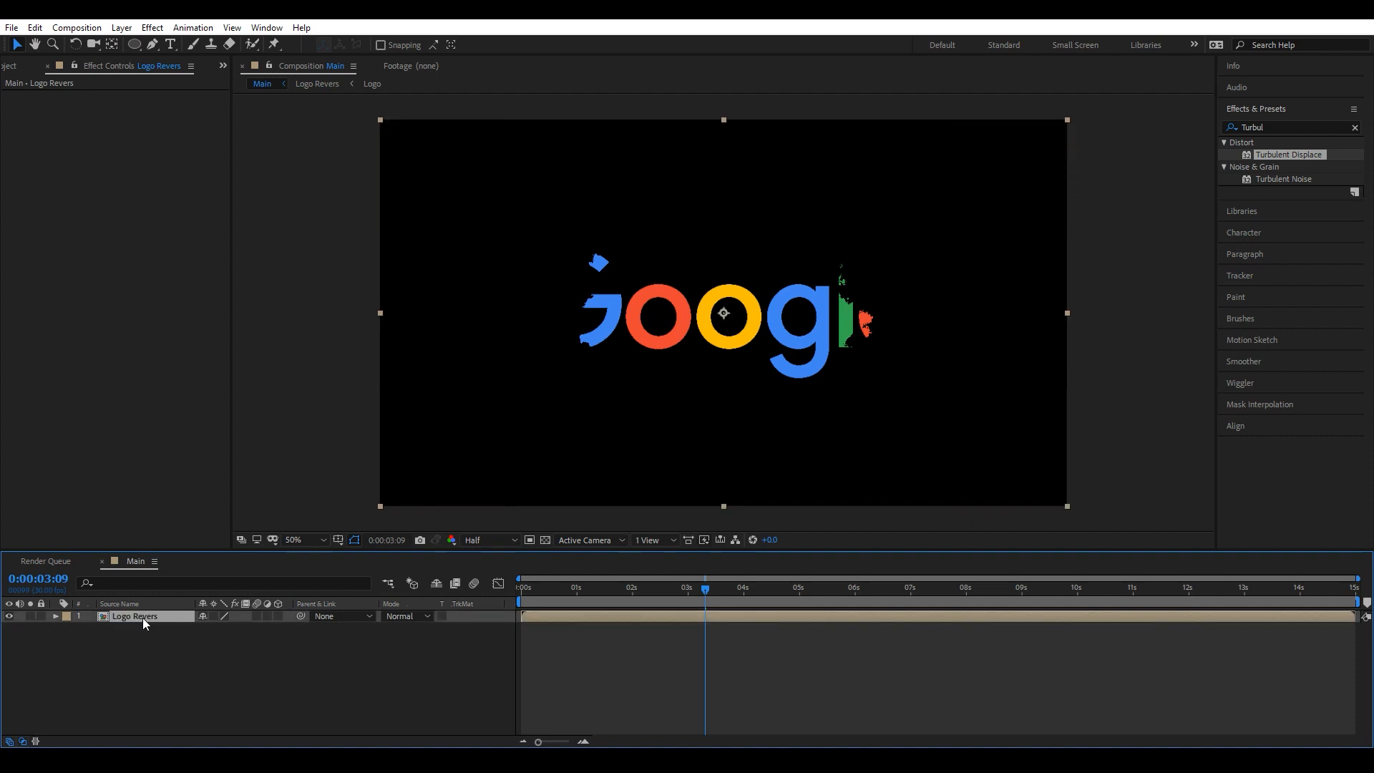
left_click(35, 27)
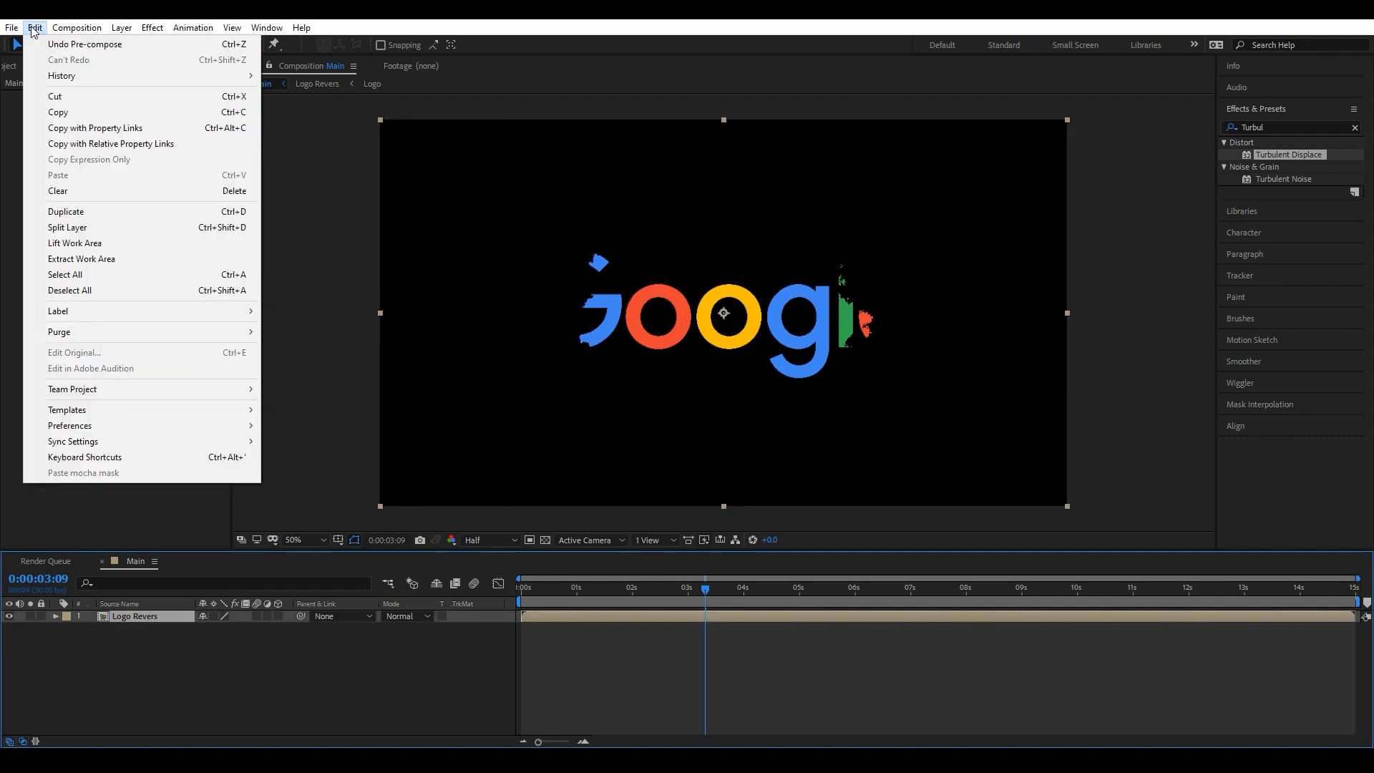
left_click(109, 212)
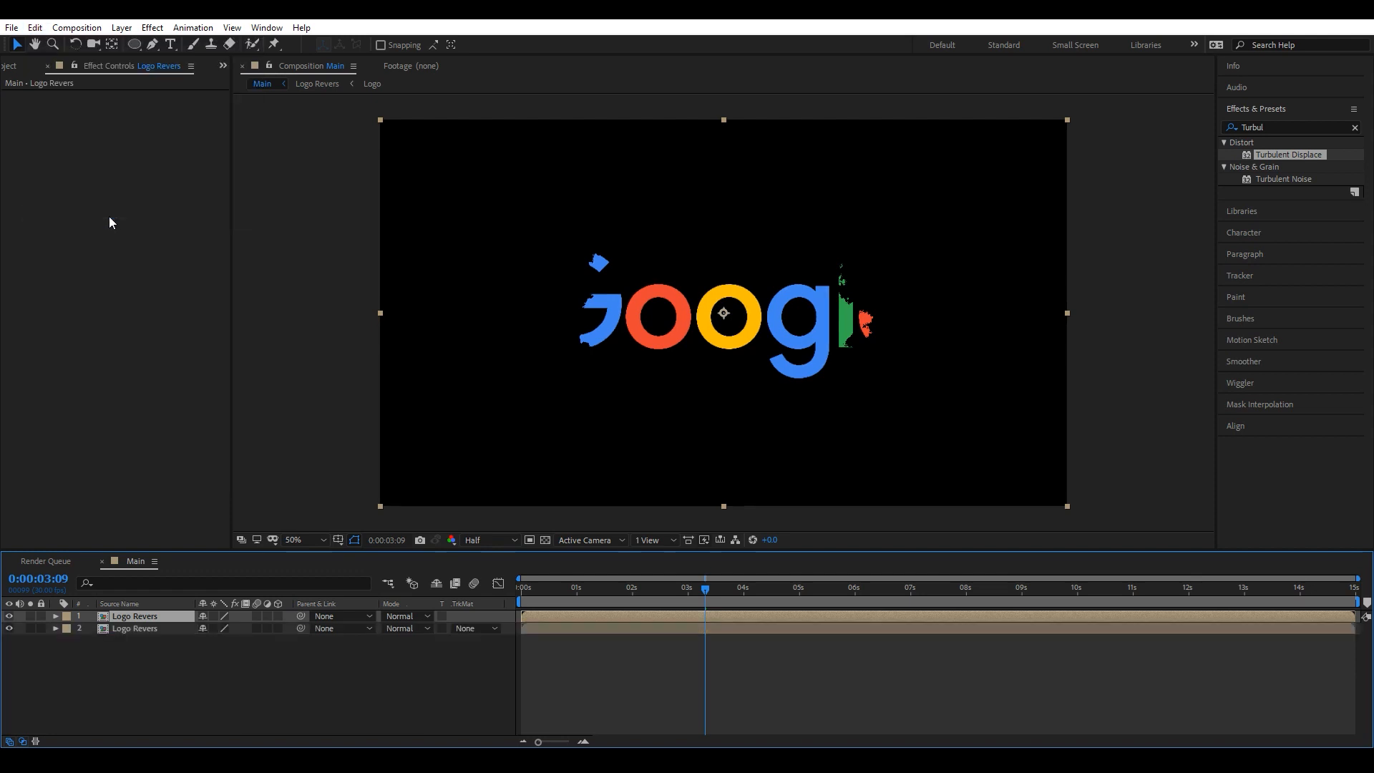
left_click(649, 588)
left_click(573, 629)
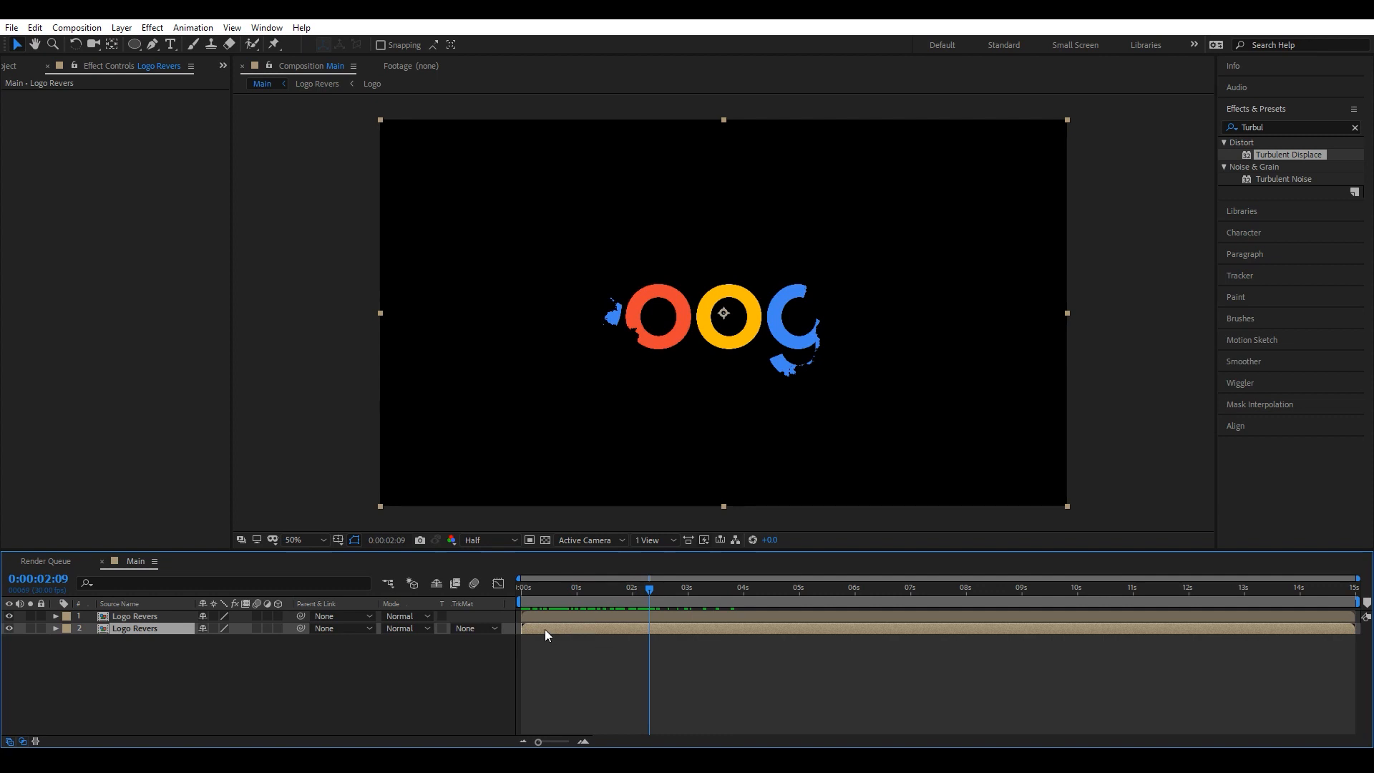
left_click_drag(543, 628, 530, 631)
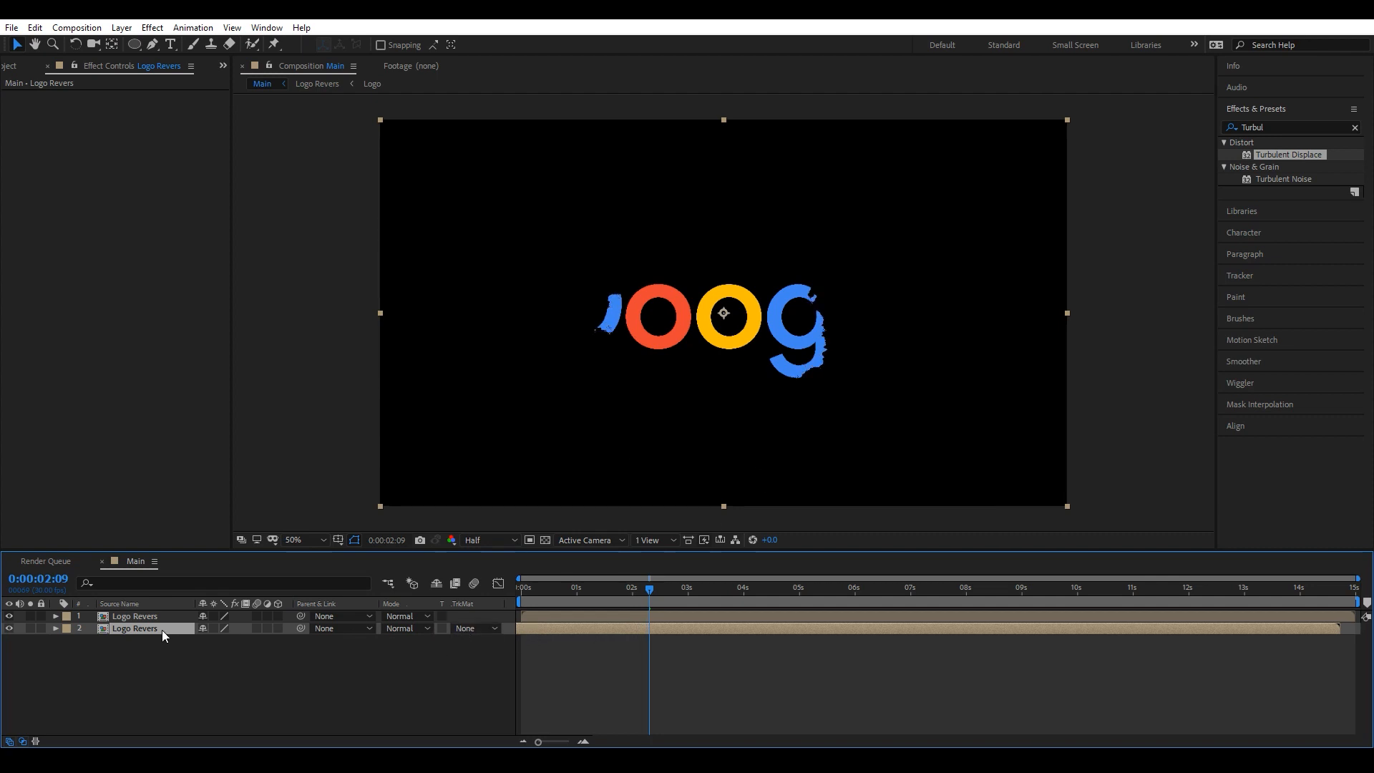
Set the lower Logo Revers layer's track matte to Alpha Inverted Matte "Logo Revers" and preview the resulting edge.
left_click(469, 630)
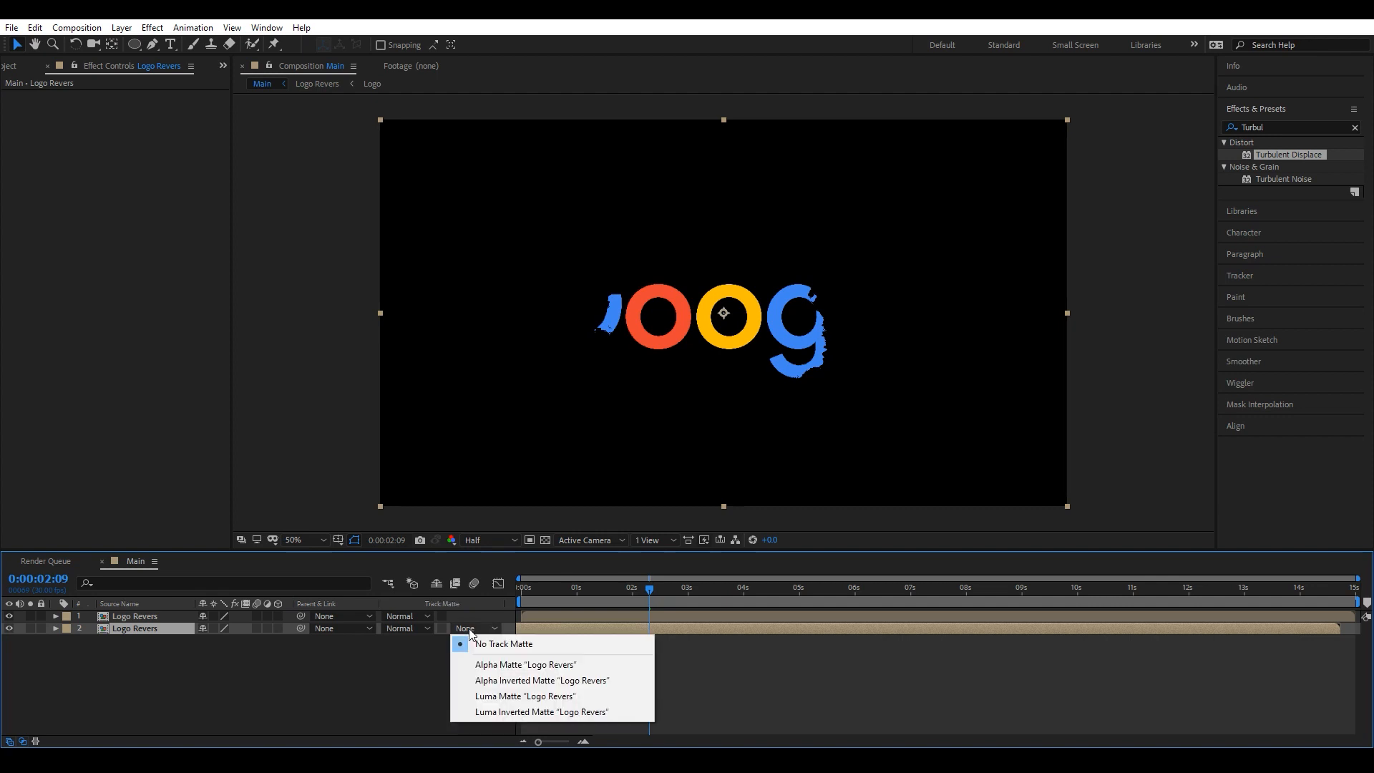
left_click(544, 681)
mouse_move(644, 583)
left_mouse_down()
mouse_move(673, 595)
mouse_move(577, 600)
mouse_move(627, 600)
left_mouse_up()
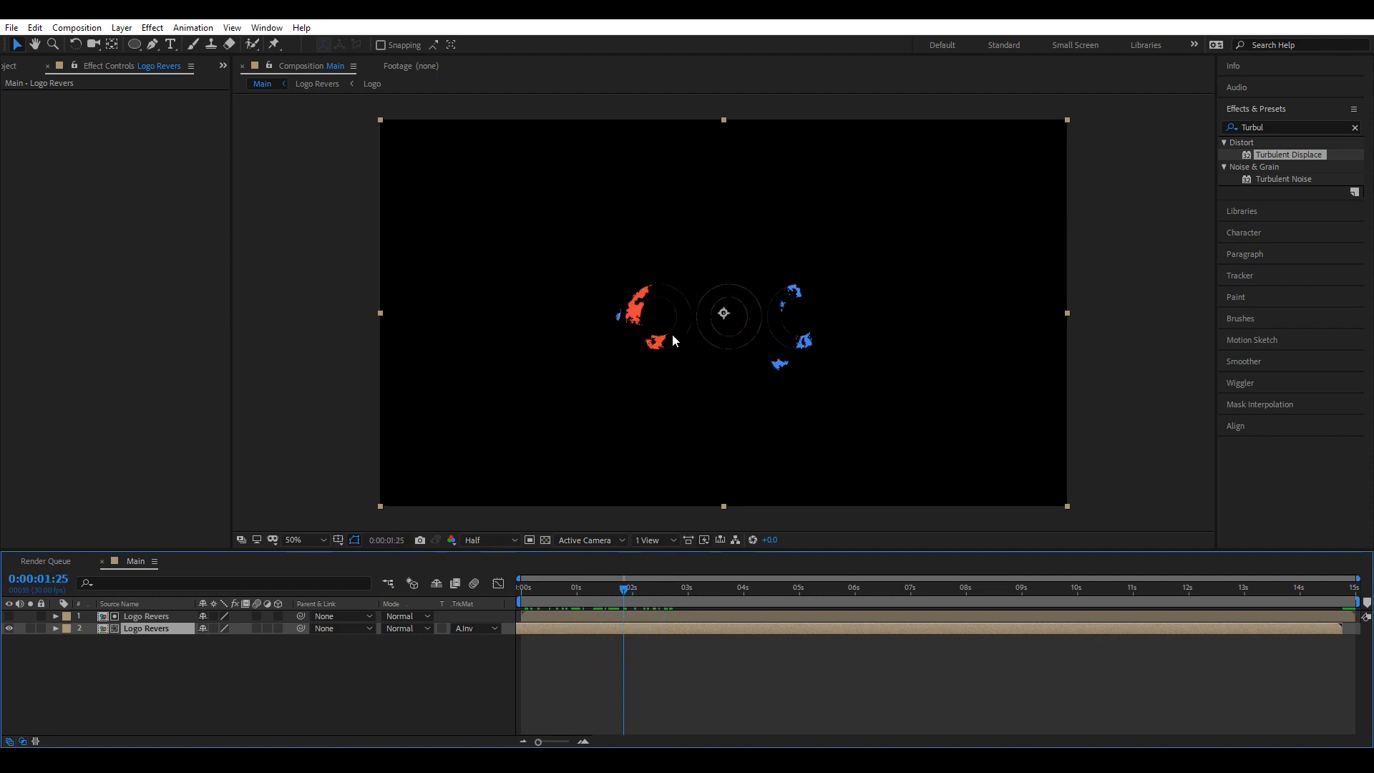
Inspect the matted edge up close, then find the Minimax effect and apply it to the lower Logo Revers layer.
scroll(672, 334, "up", 4)
scroll(685, 307, "down", 1)
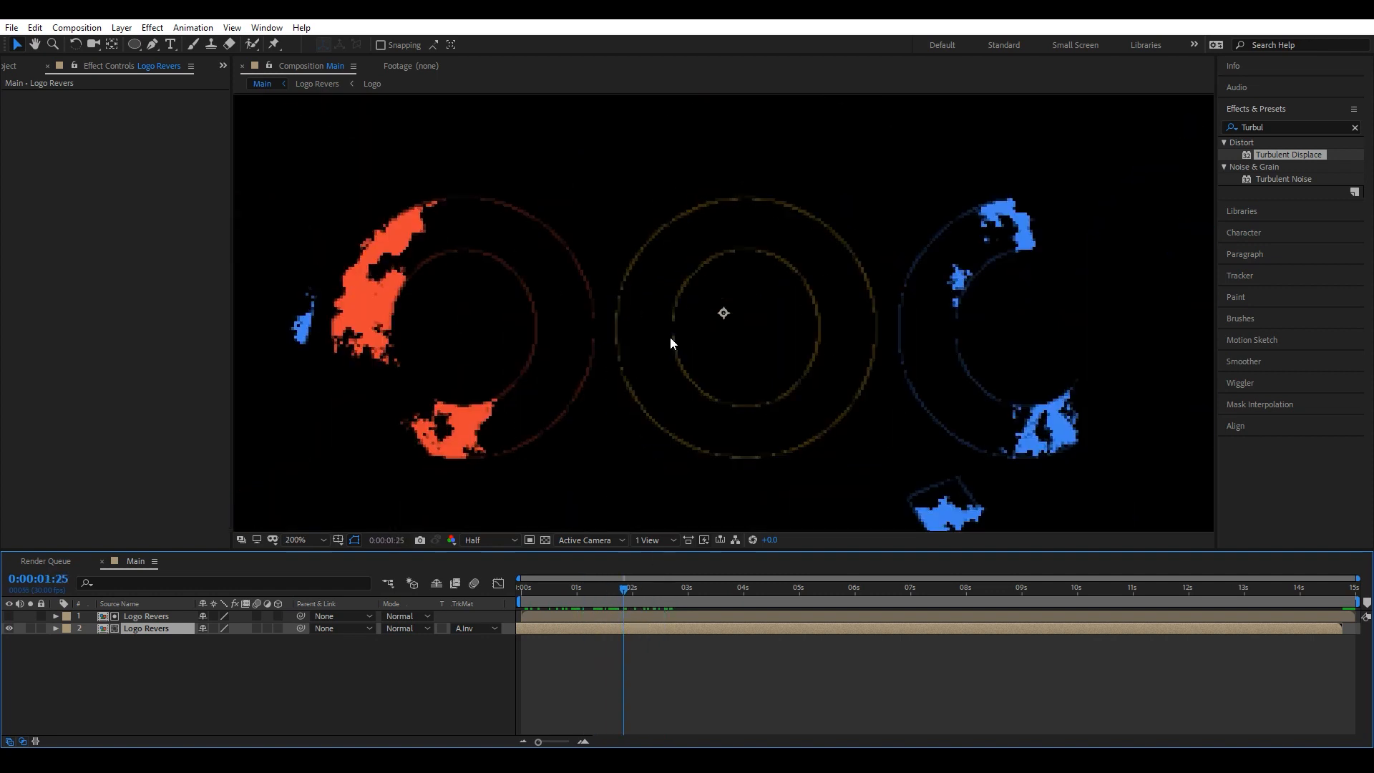
double_click(1255, 127)
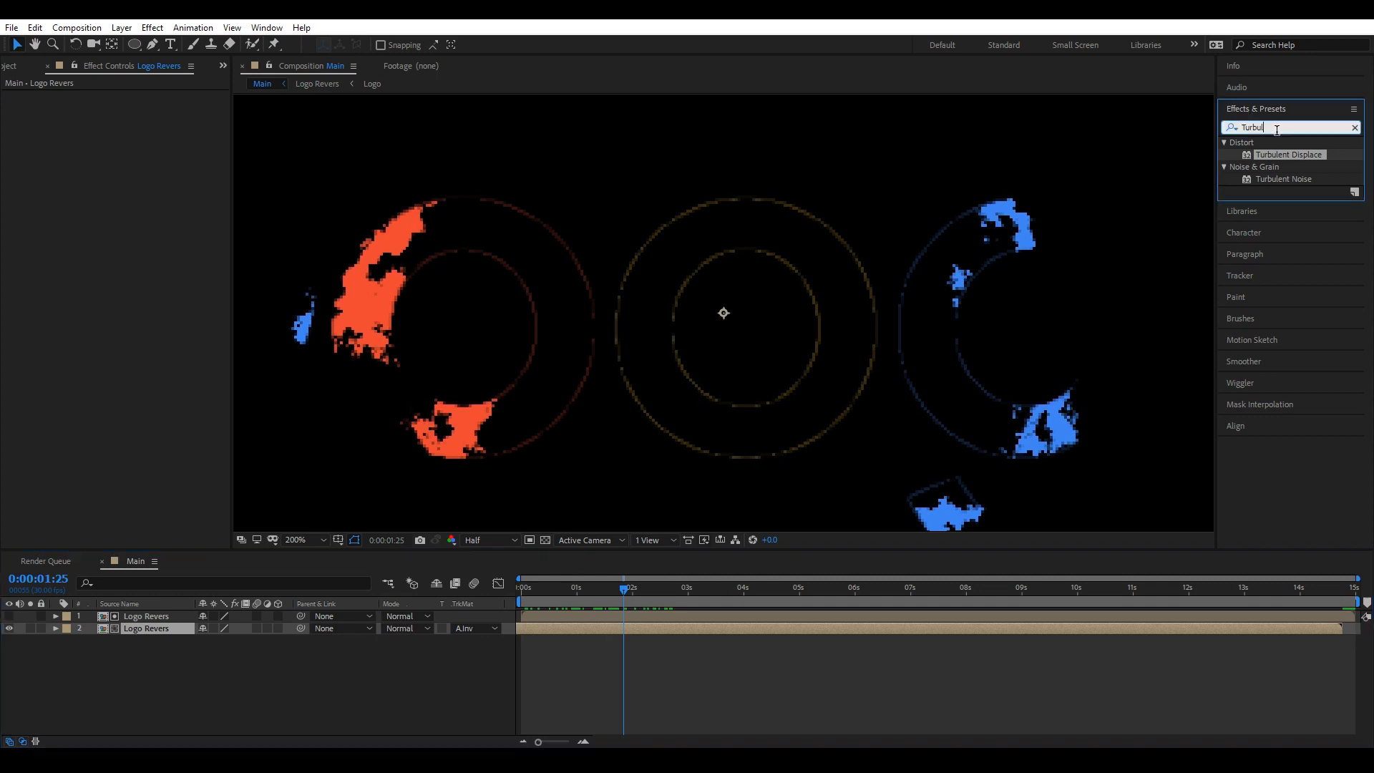
type("Minima")
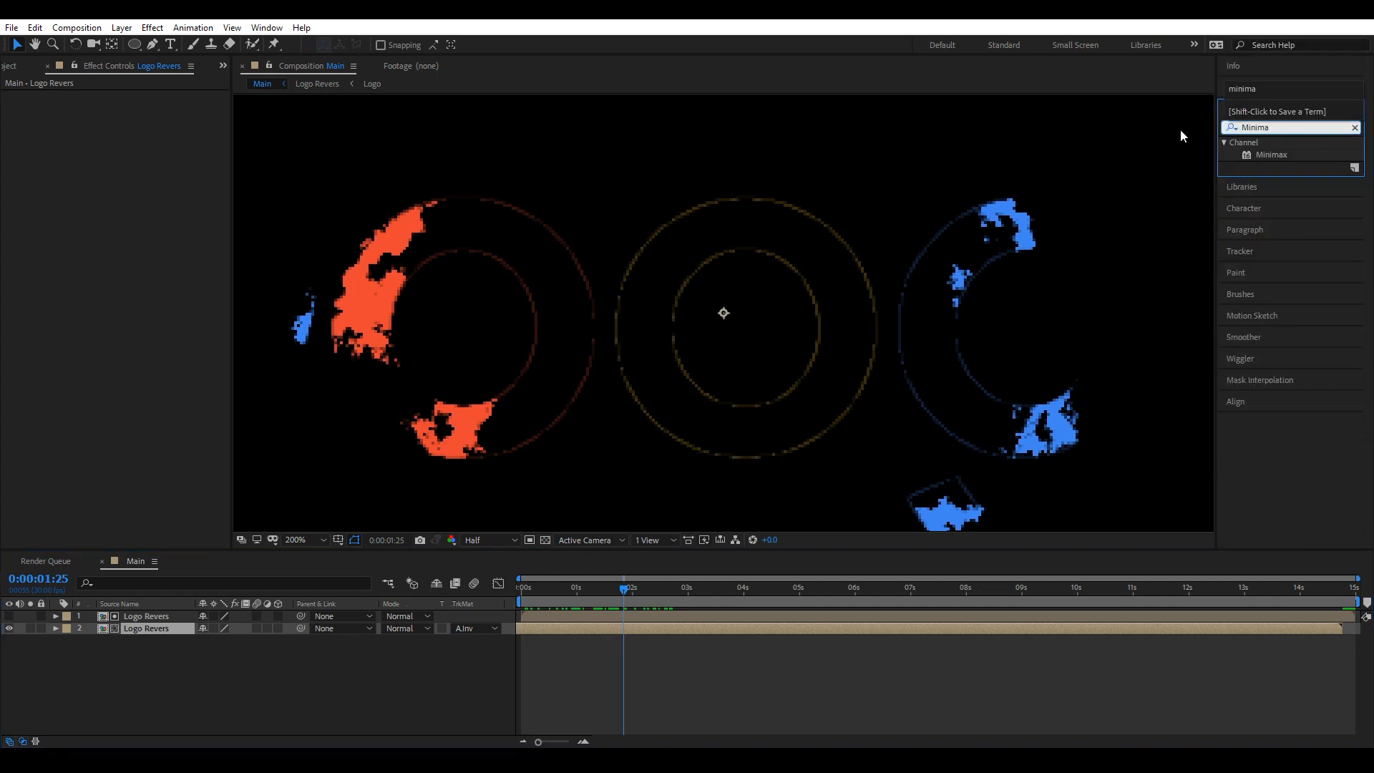
left_click_drag(1281, 156, 142, 629)
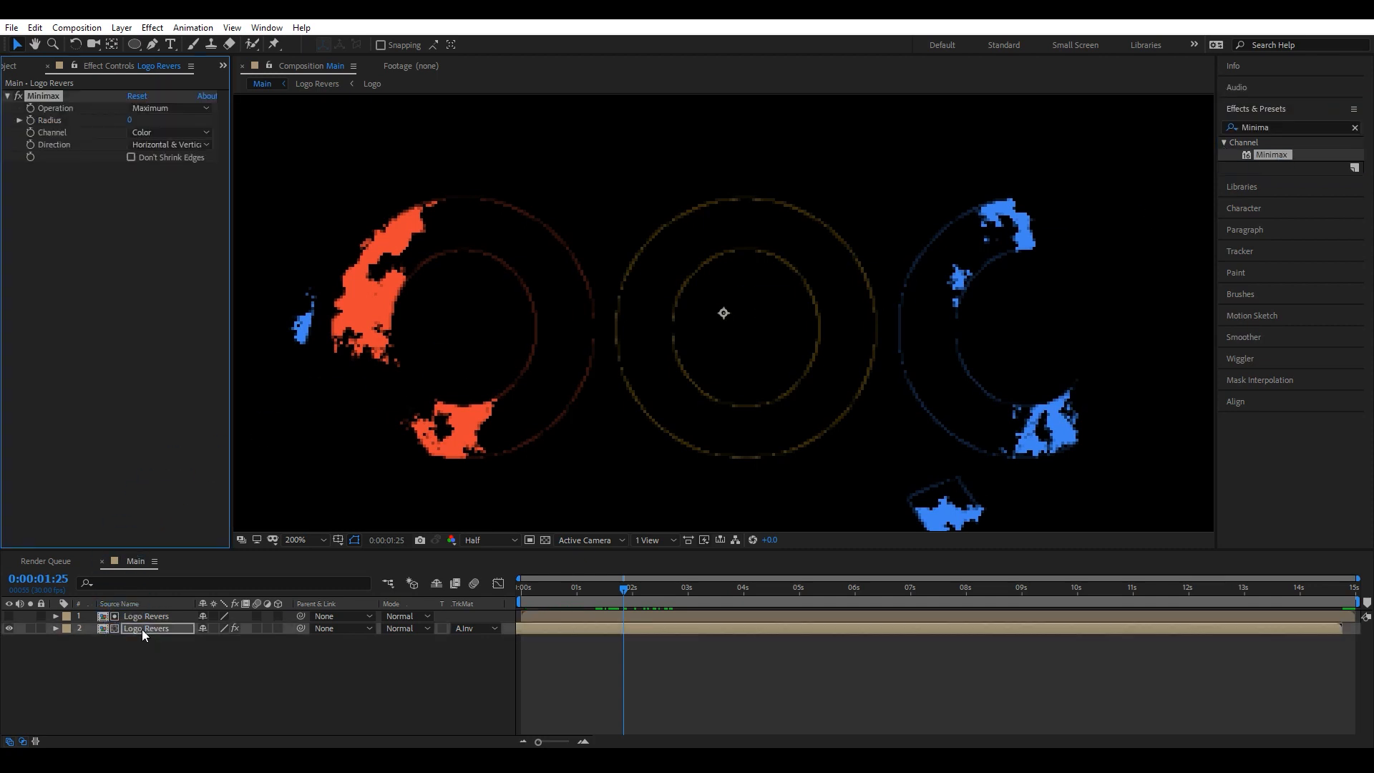
Set Minimax to Operation Minimum, Channel Alpha and Color, and Radius 1 to remove the thin logo outlines.
left_click(143, 108)
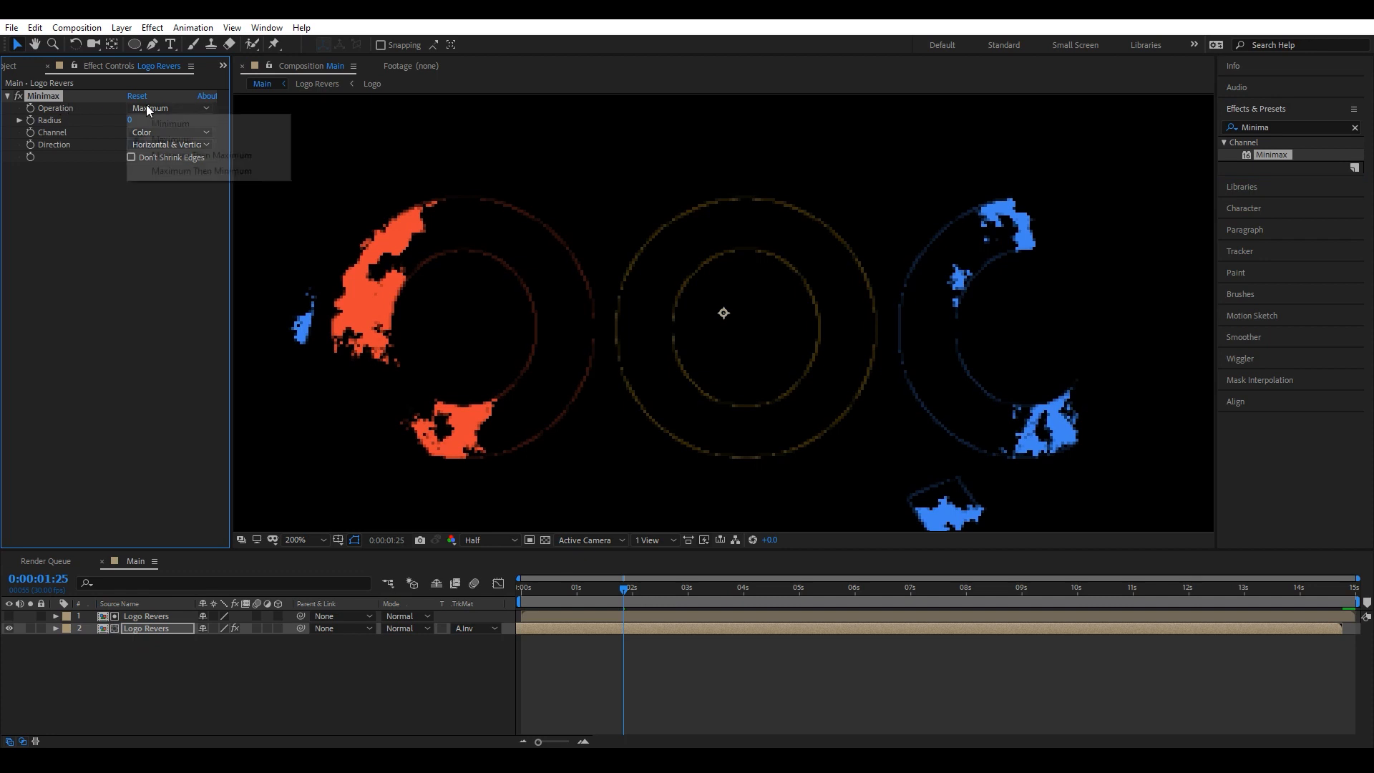
left_click(158, 126)
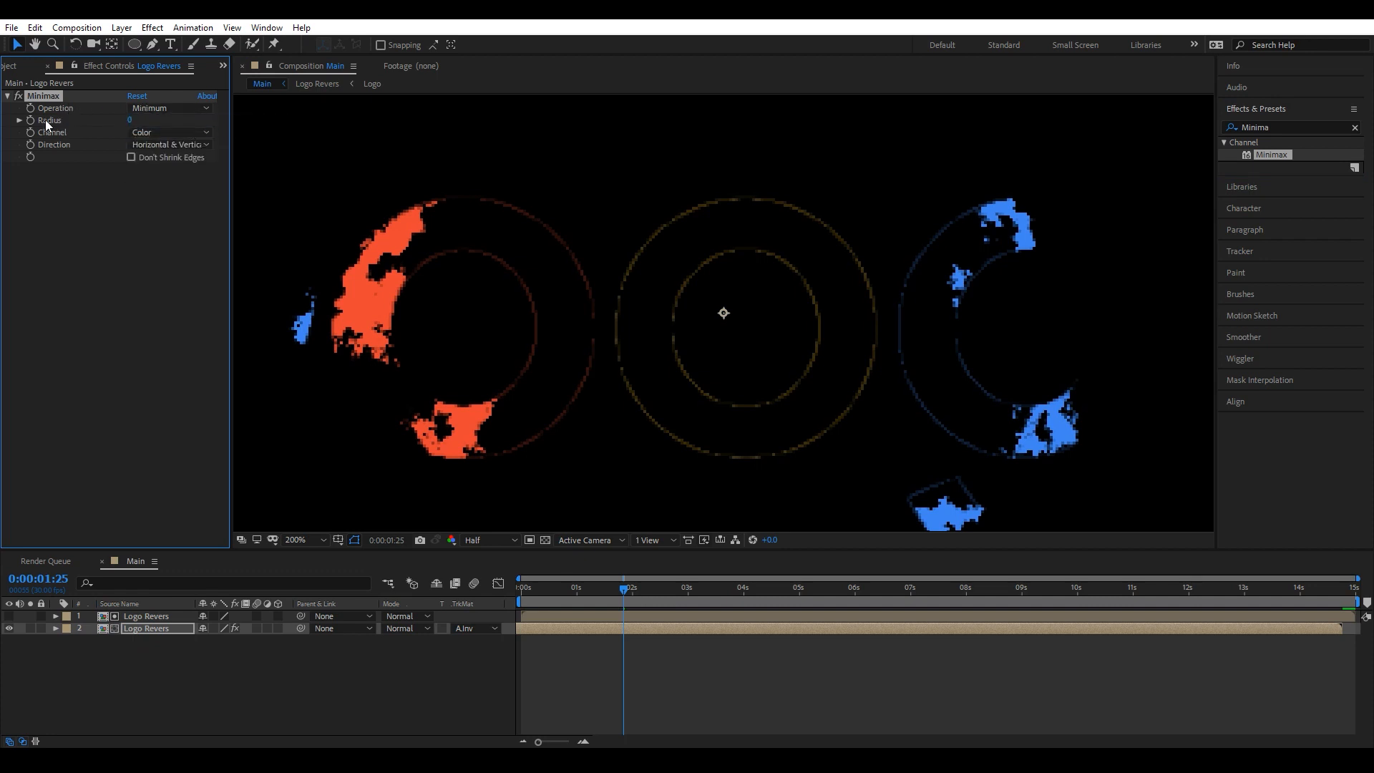
left_click(152, 133)
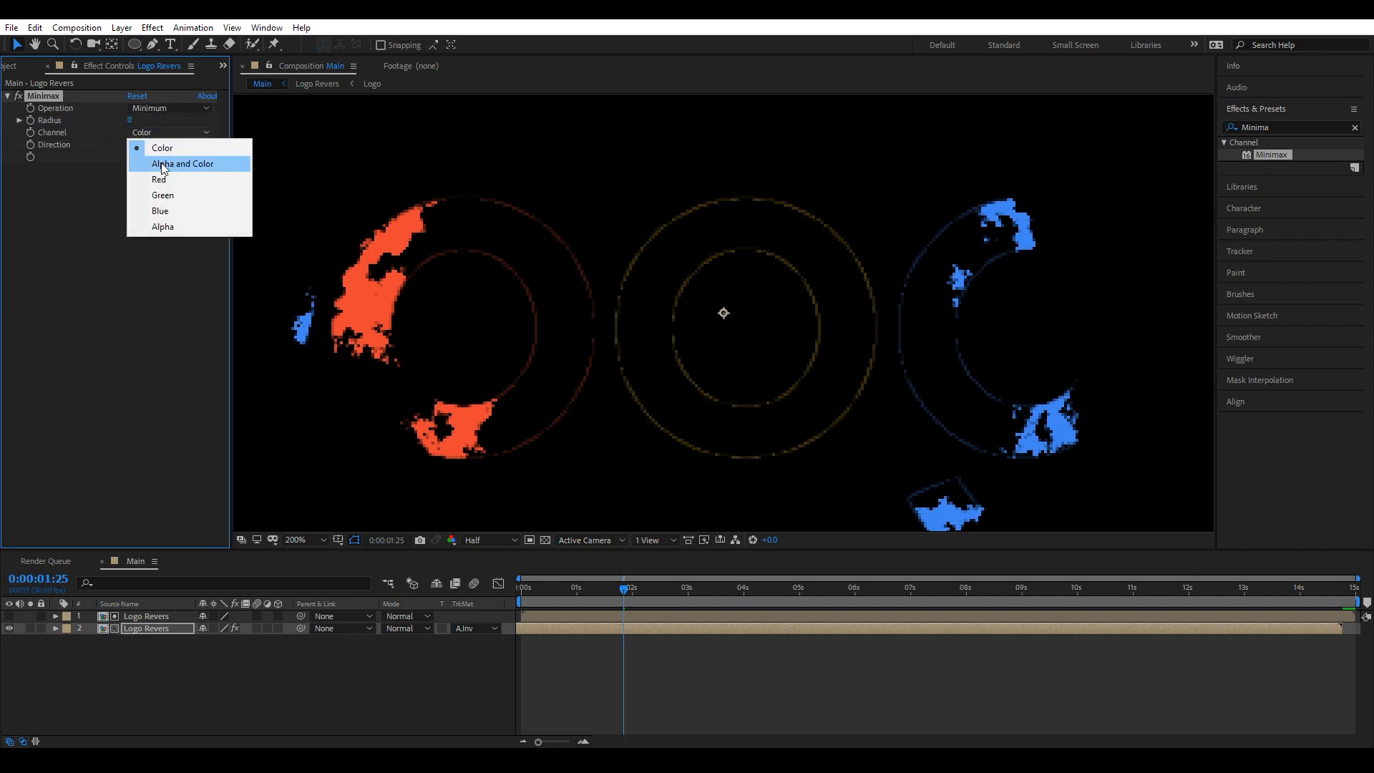
left_click(164, 166)
left_click(130, 121)
type("1")
key("Return")
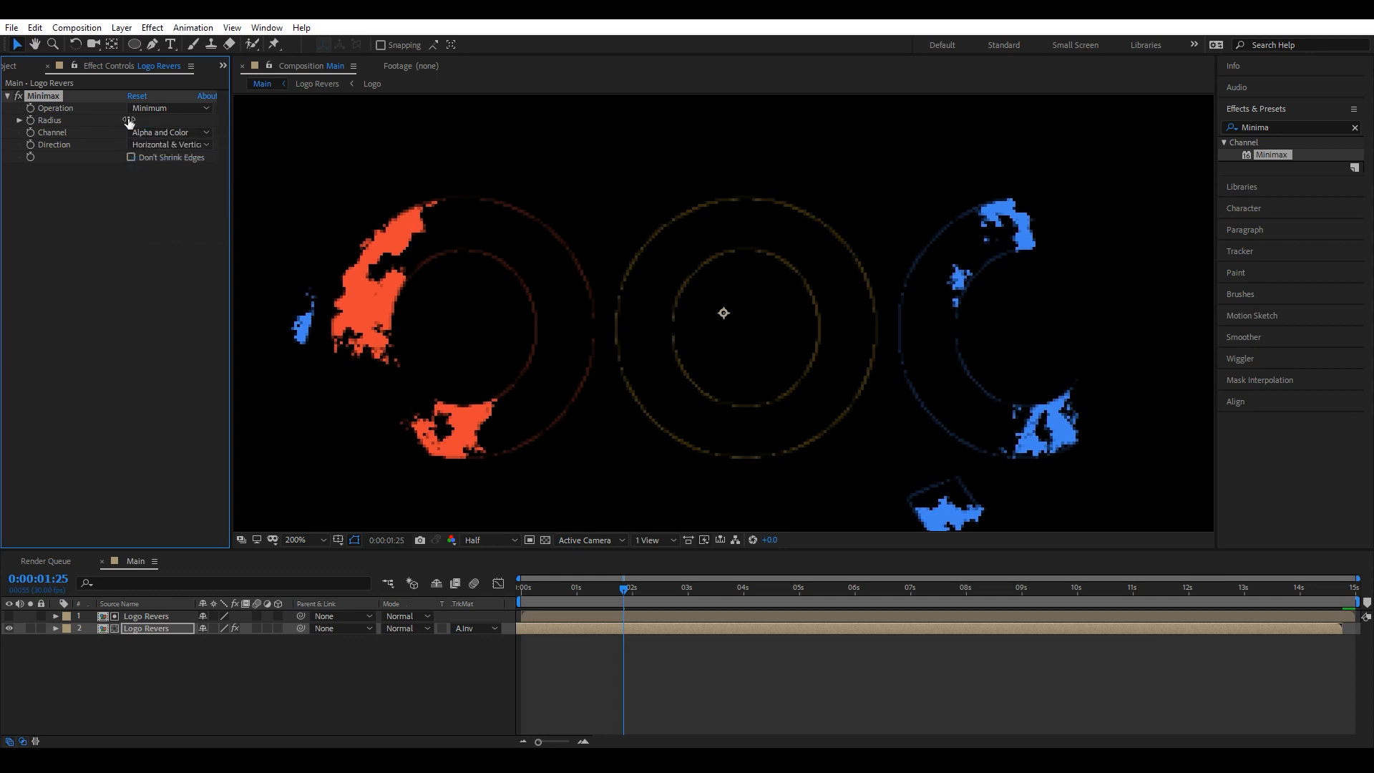
scroll(875, 320, "down", 4)
scroll(762, 323, "up", 2)
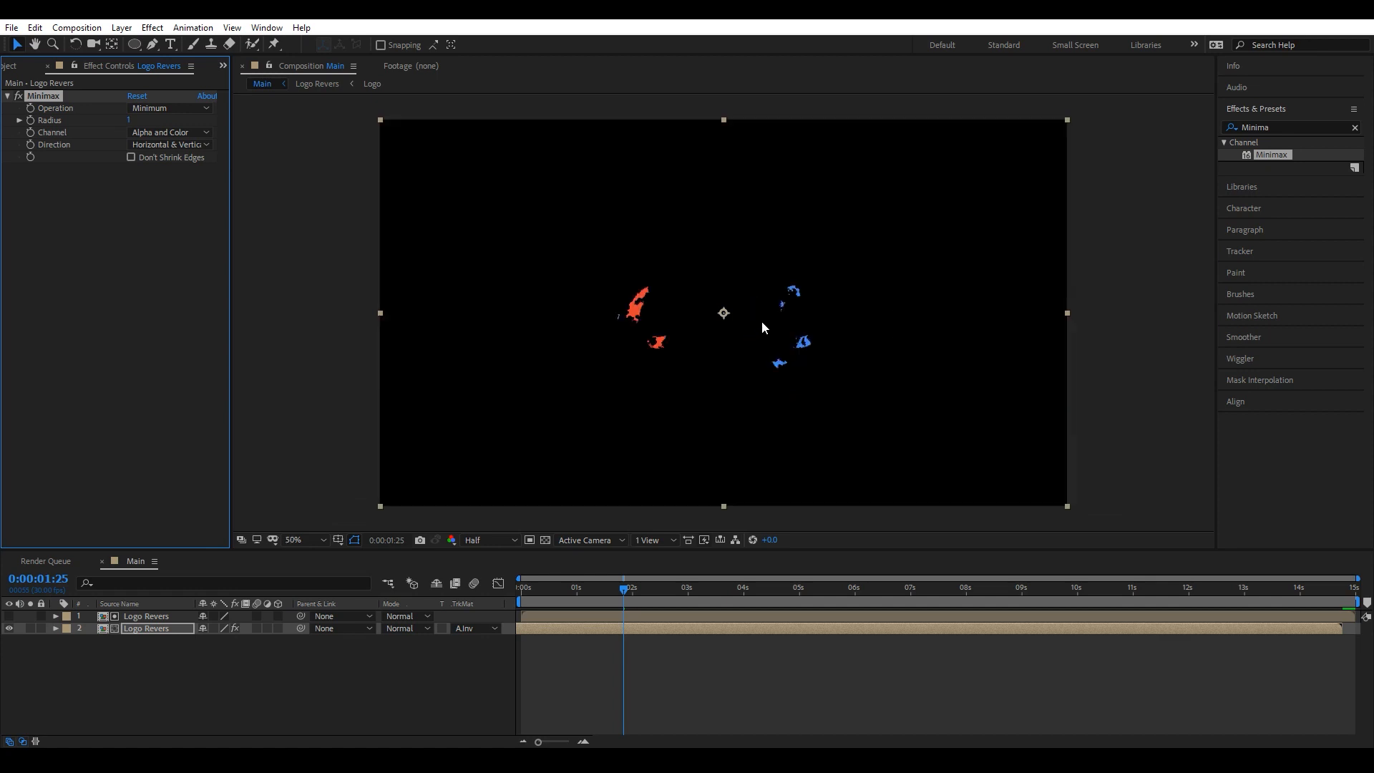
Pre-compose both Logo Revers layers as "Emitter", moving all attributes into the new composition.
left_click(159, 685)
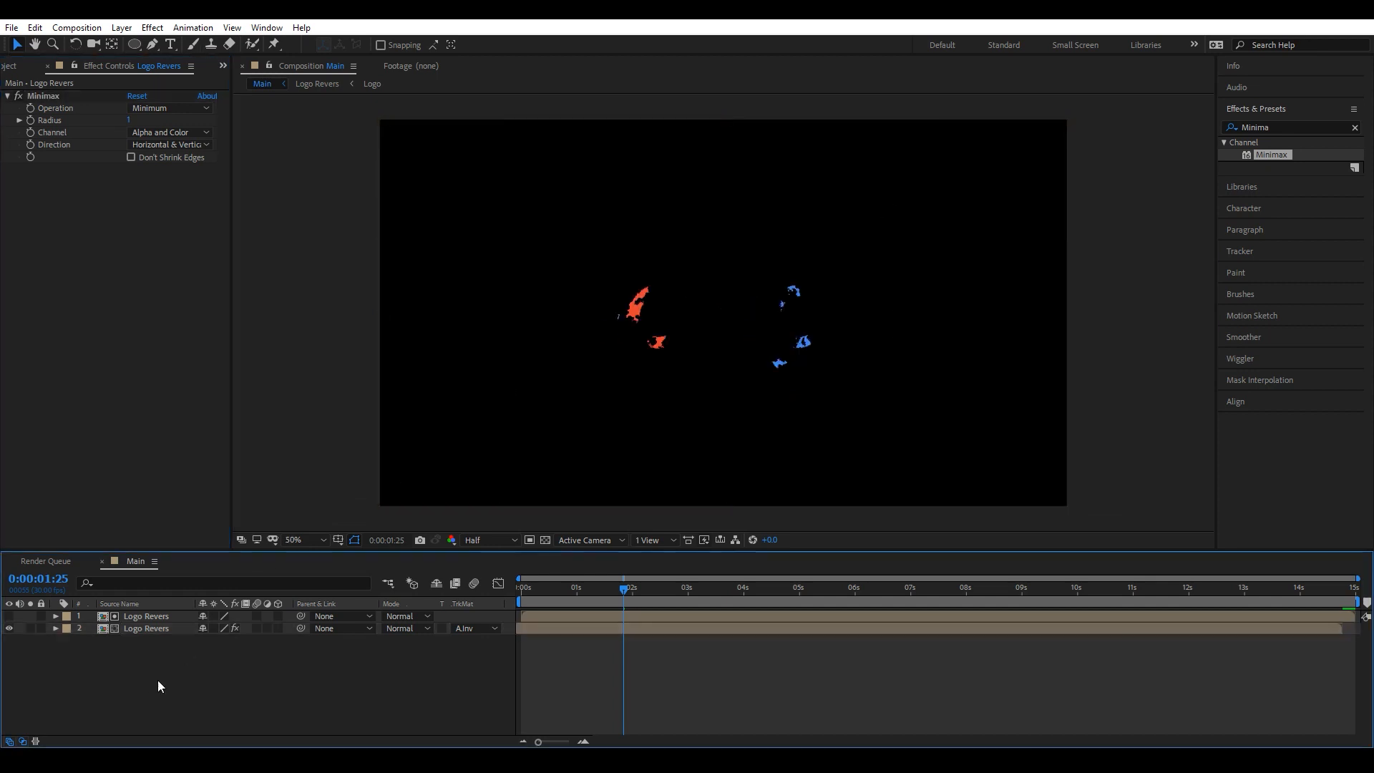
left_click_drag(149, 639, 148, 619)
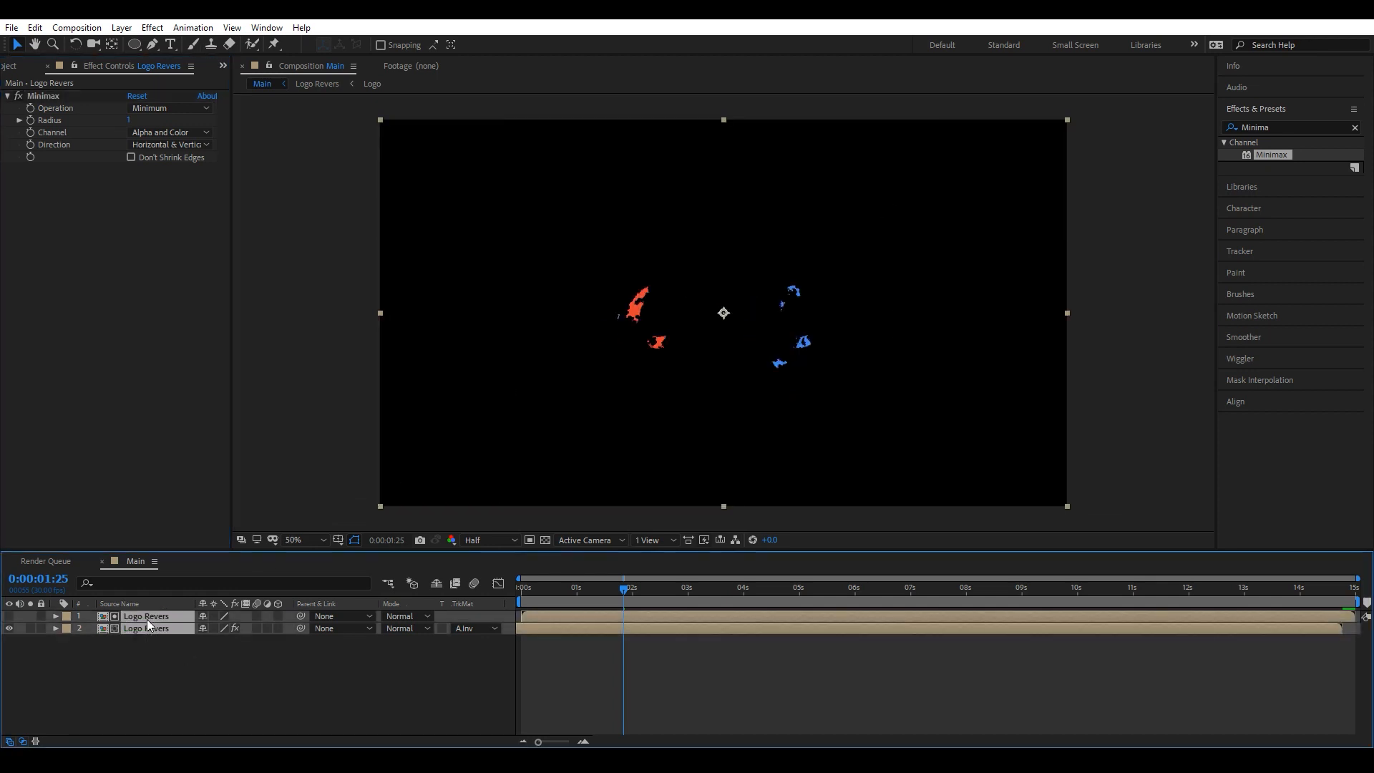
right_click(162, 624)
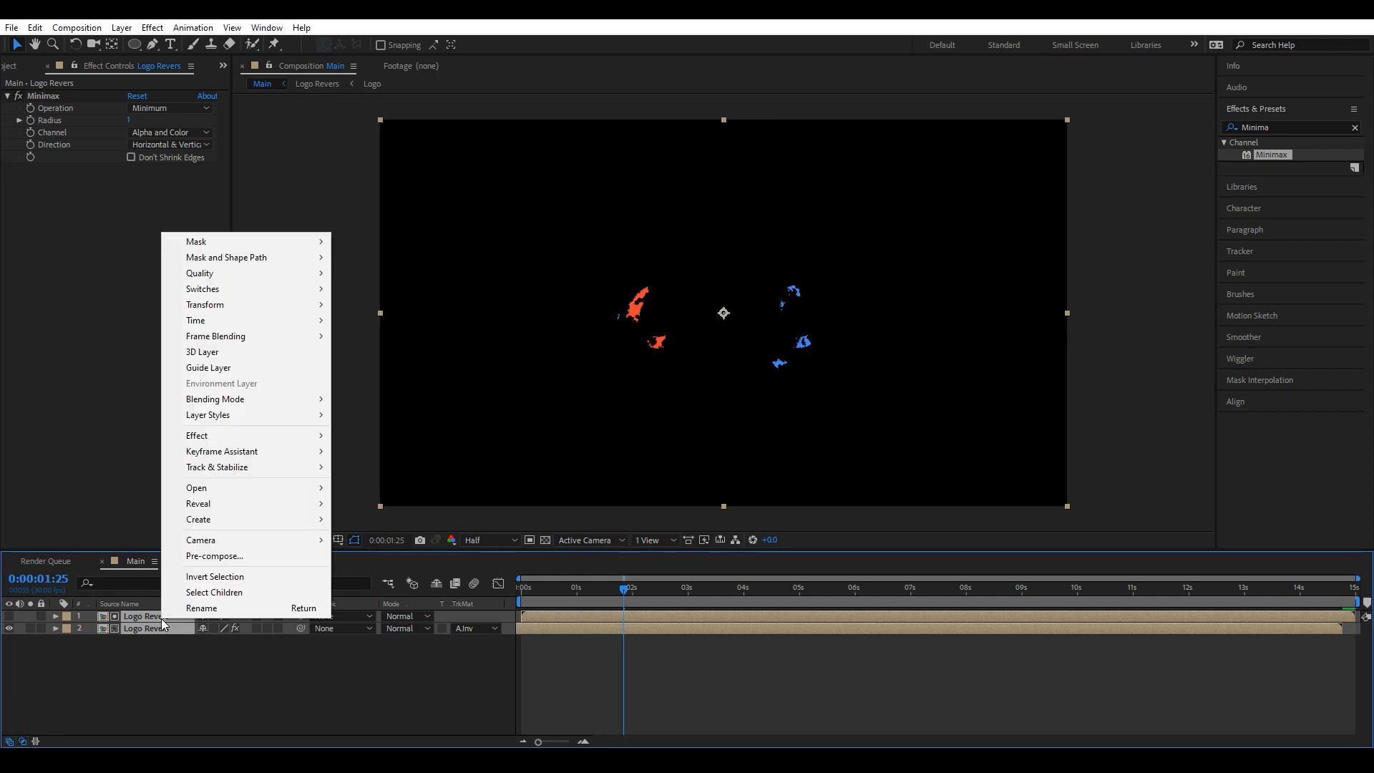
left_click(201, 564)
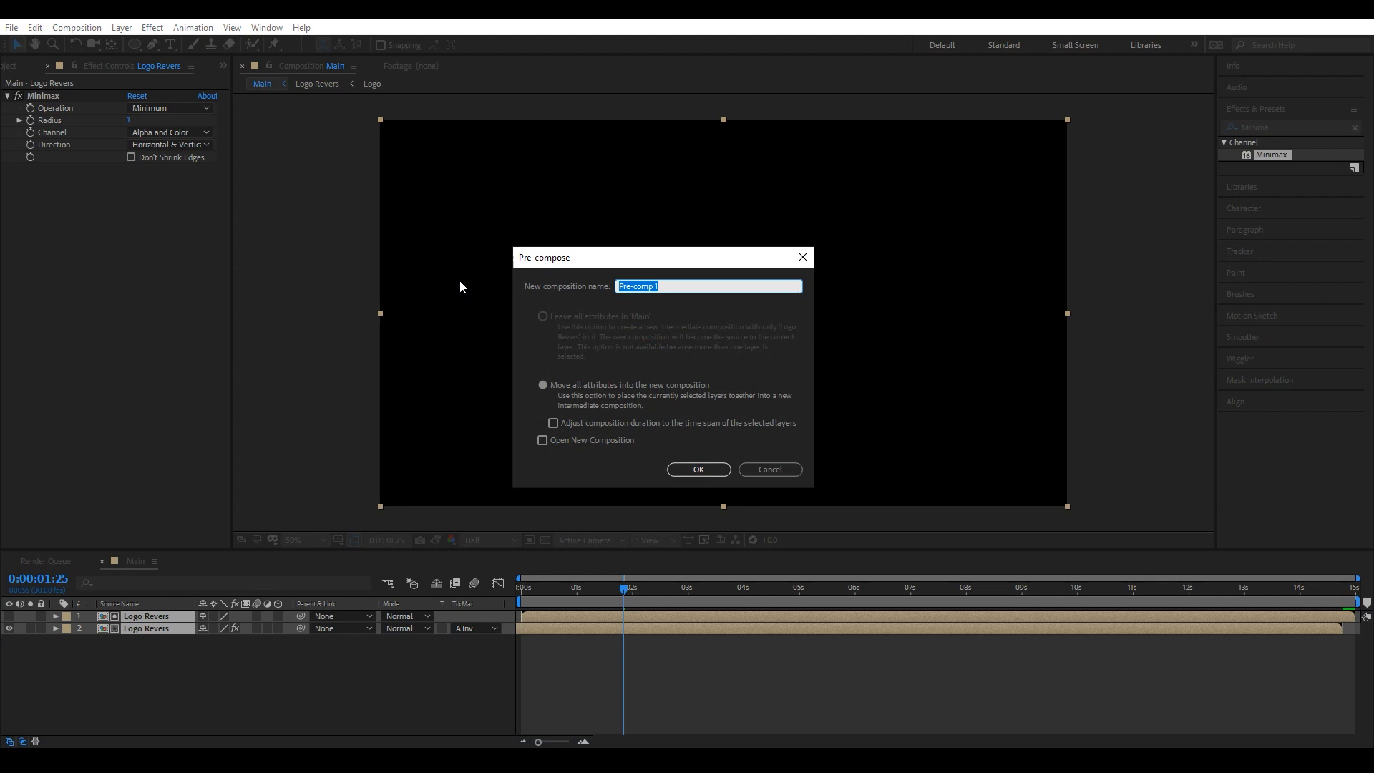
type("Emitter")
left_click(543, 387)
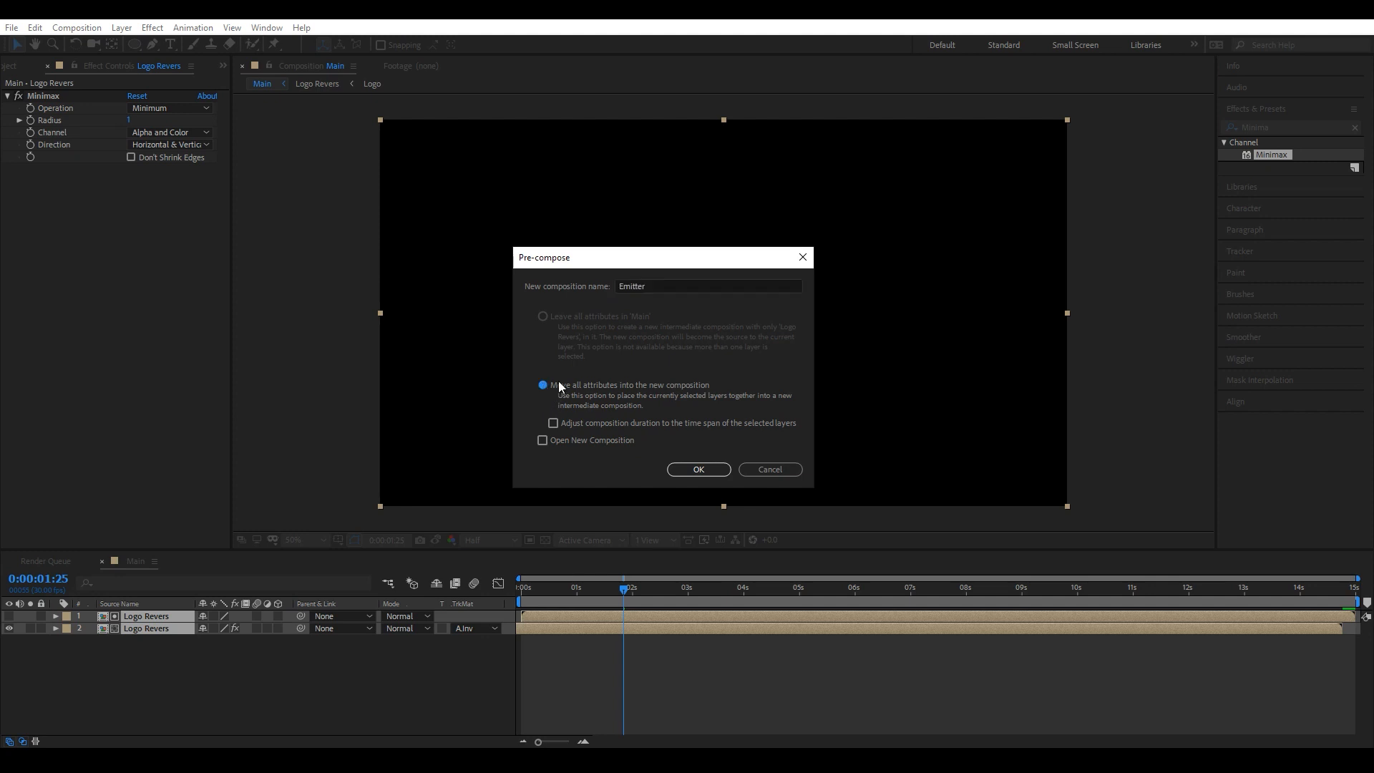
left_click(699, 470)
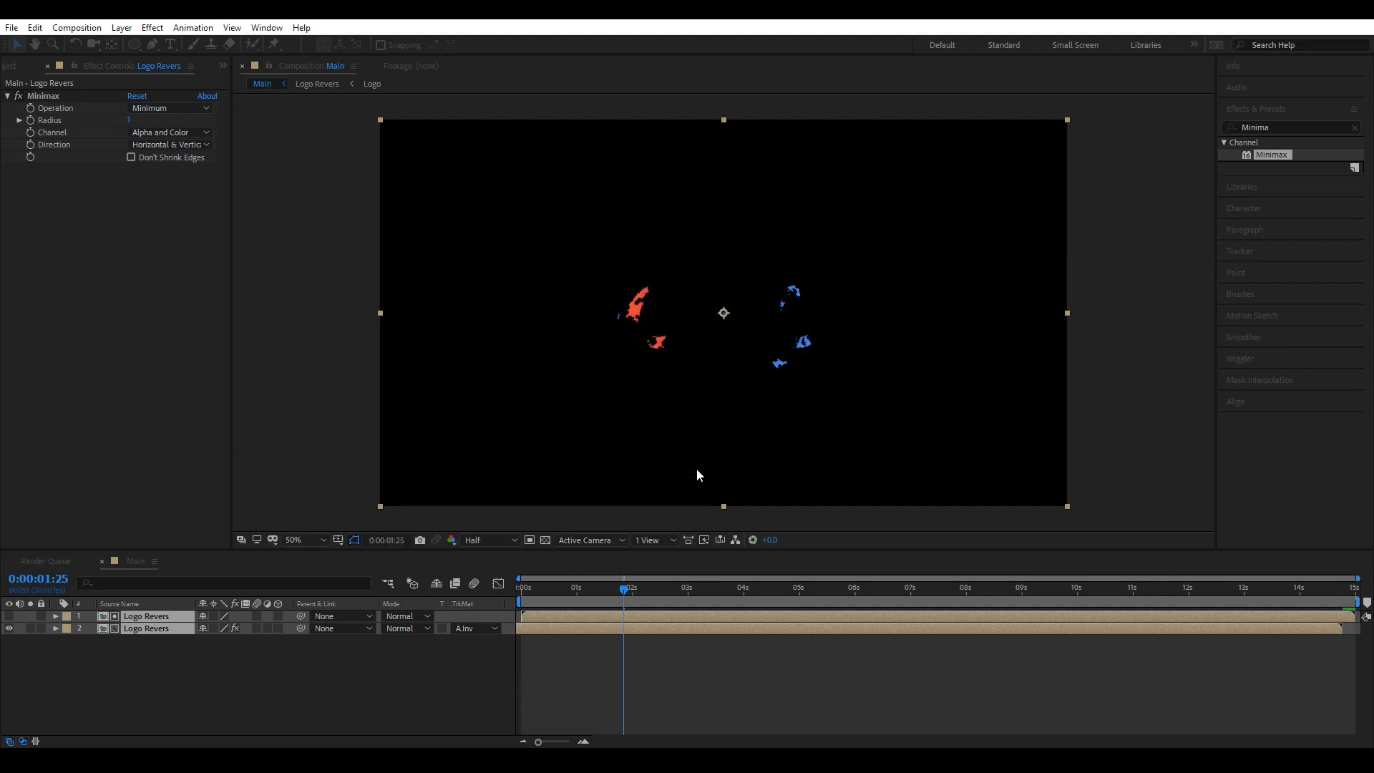
Add the Shape composition above the Emitter layer, shift it a few frames later in time, and preview the offset.
left_click(20, 66)
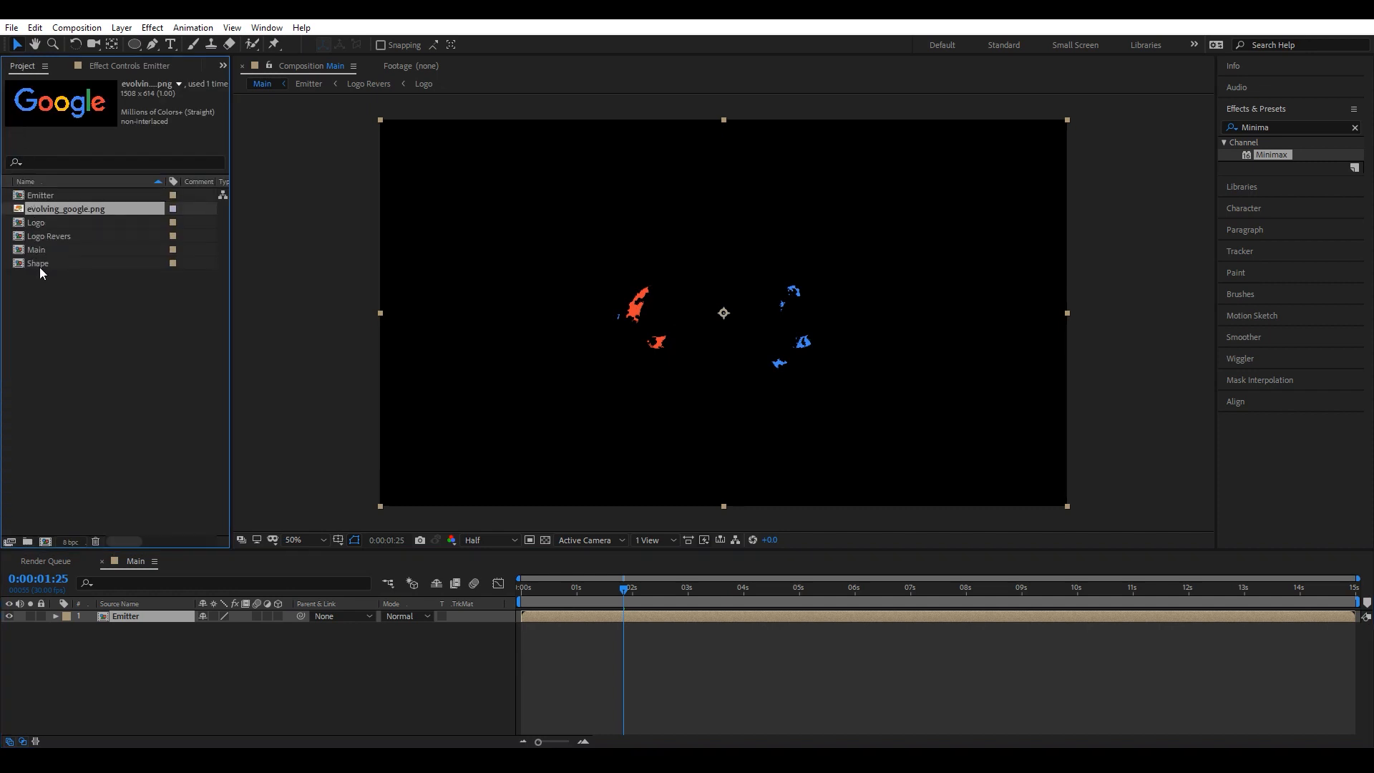
left_click_drag(37, 265, 107, 614)
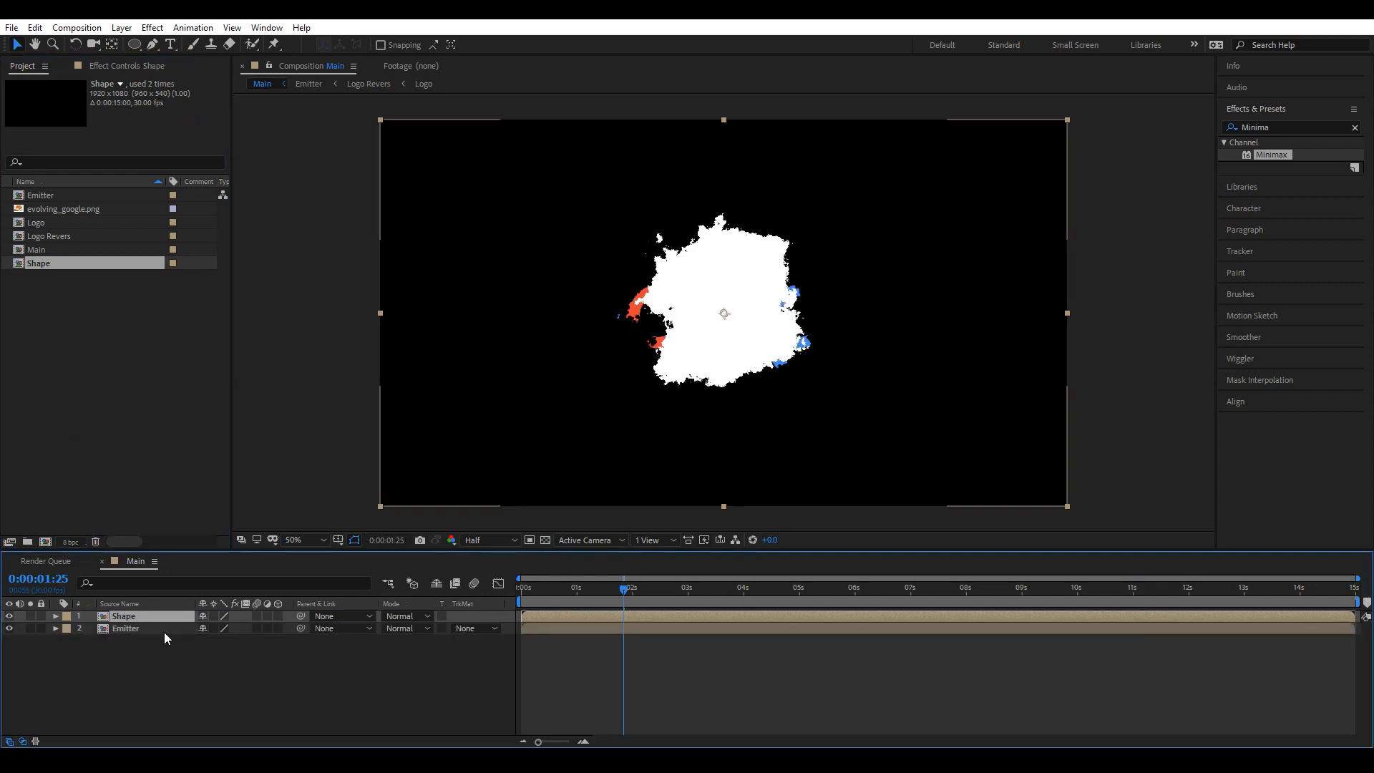
mouse_move(626, 584)
left_mouse_down()
mouse_move(582, 595)
mouse_move(610, 592)
left_mouse_up()
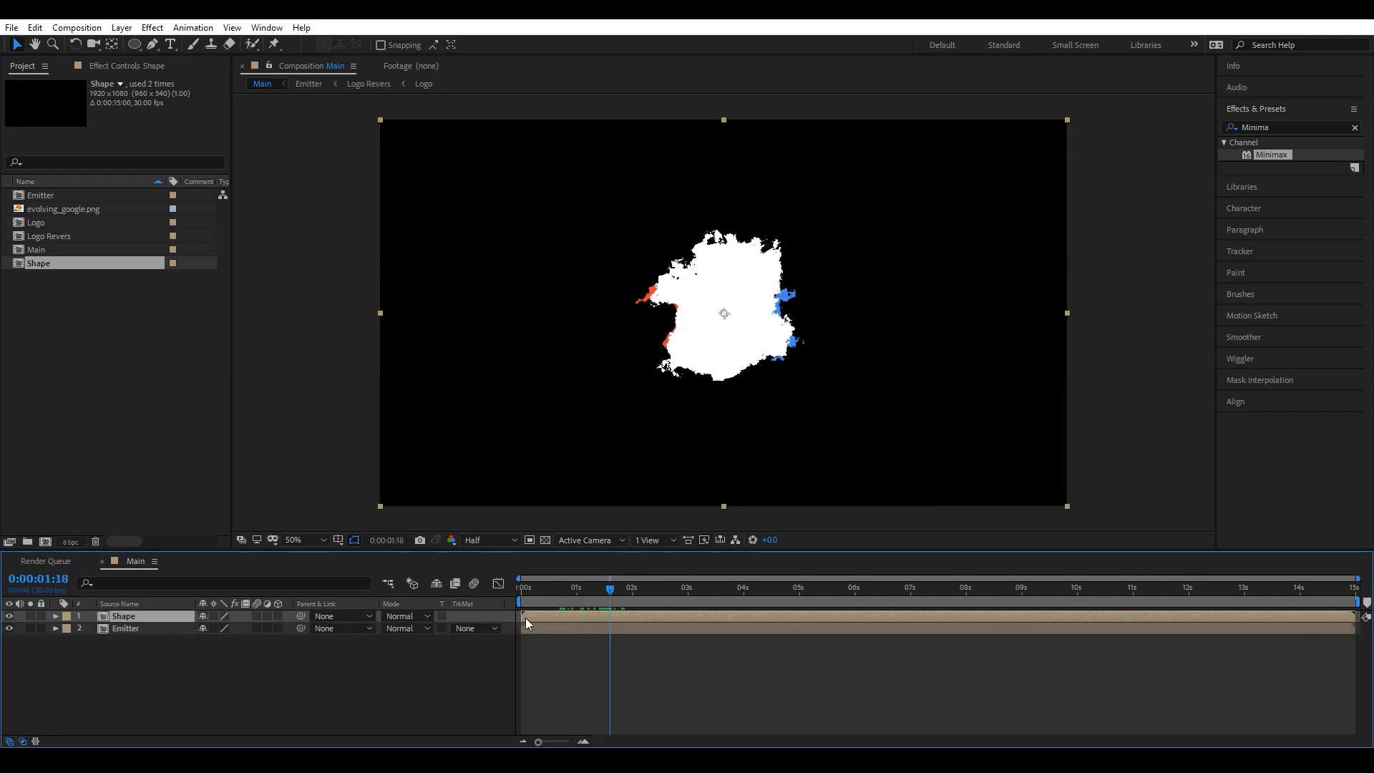
left_click_drag(531, 620, 536, 617)
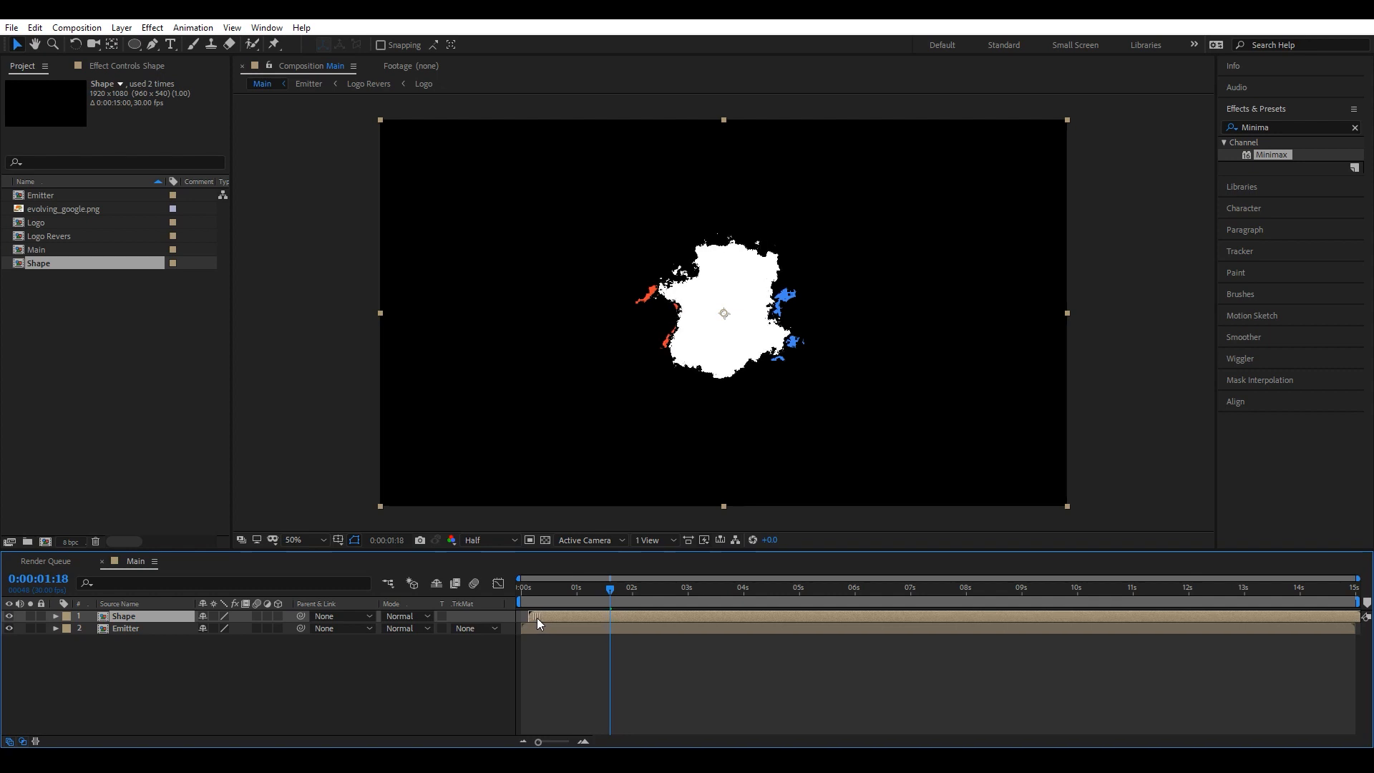
left_click_drag(614, 591, 578, 591)
Set the Emitter layer's track matte to Alpha Inverted Matte "Shape" and preview the resulting edge further along the timeline.
left_click(140, 628)
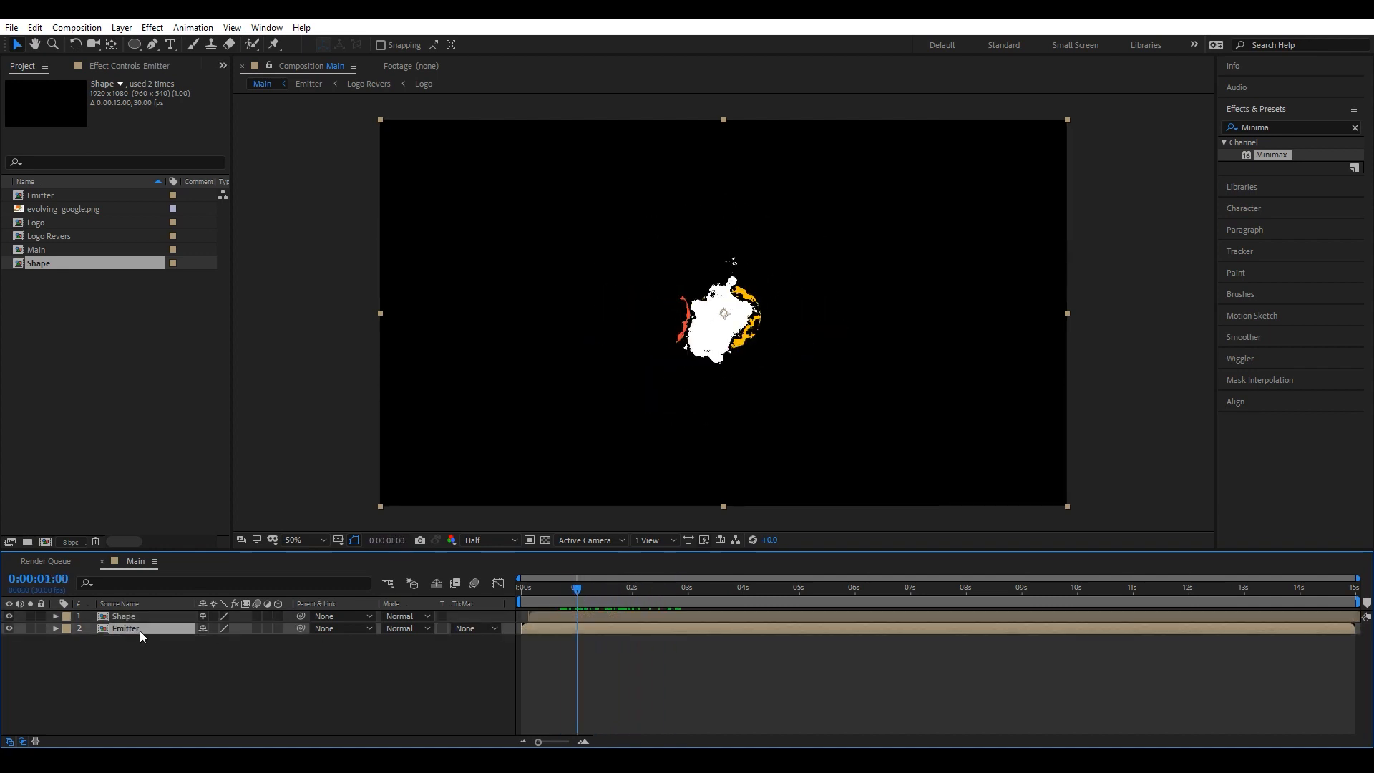
left_click(471, 630)
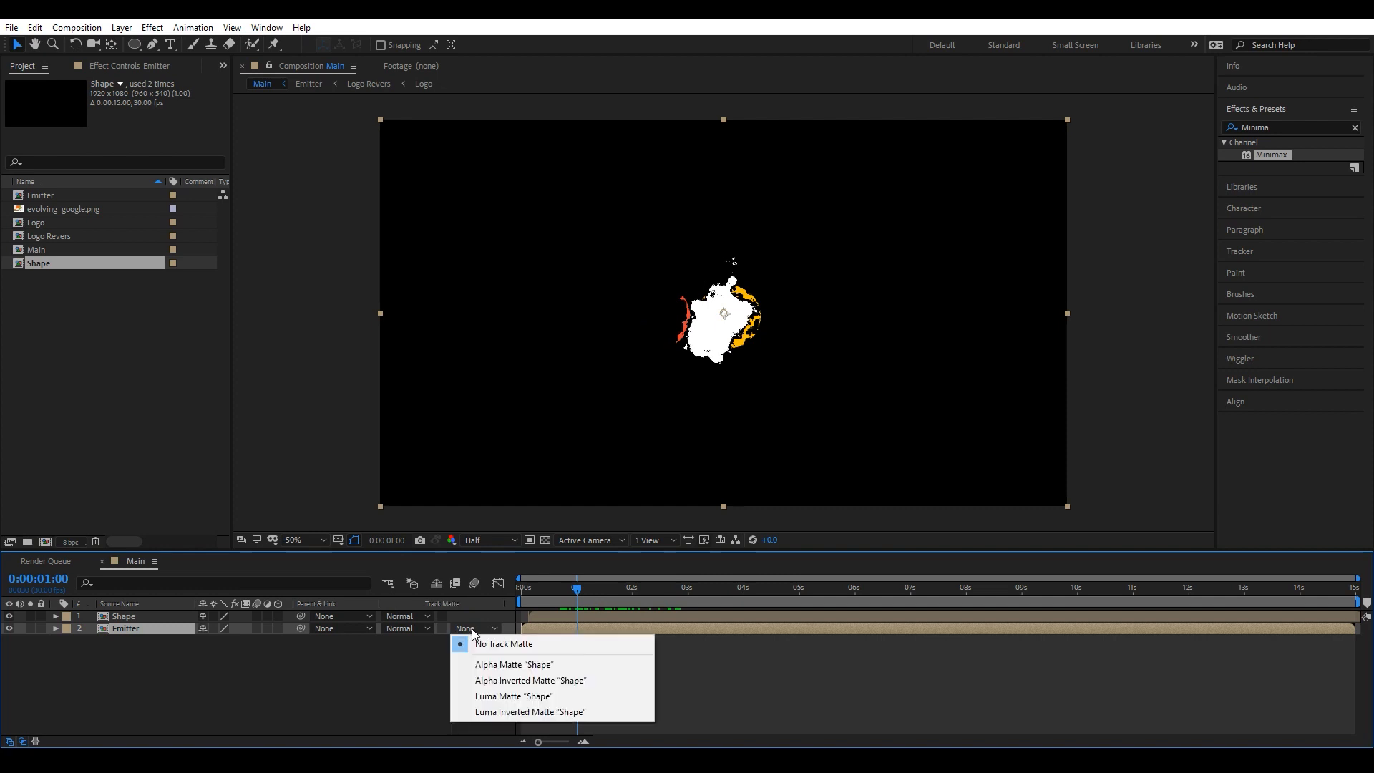
left_click(528, 680)
left_click_drag(577, 589, 643, 589)
Pre-compose the Shape and Emitter layers together as "Particles", moving all attributes into the new composition.
left_click(136, 616)
left_click(177, 654)
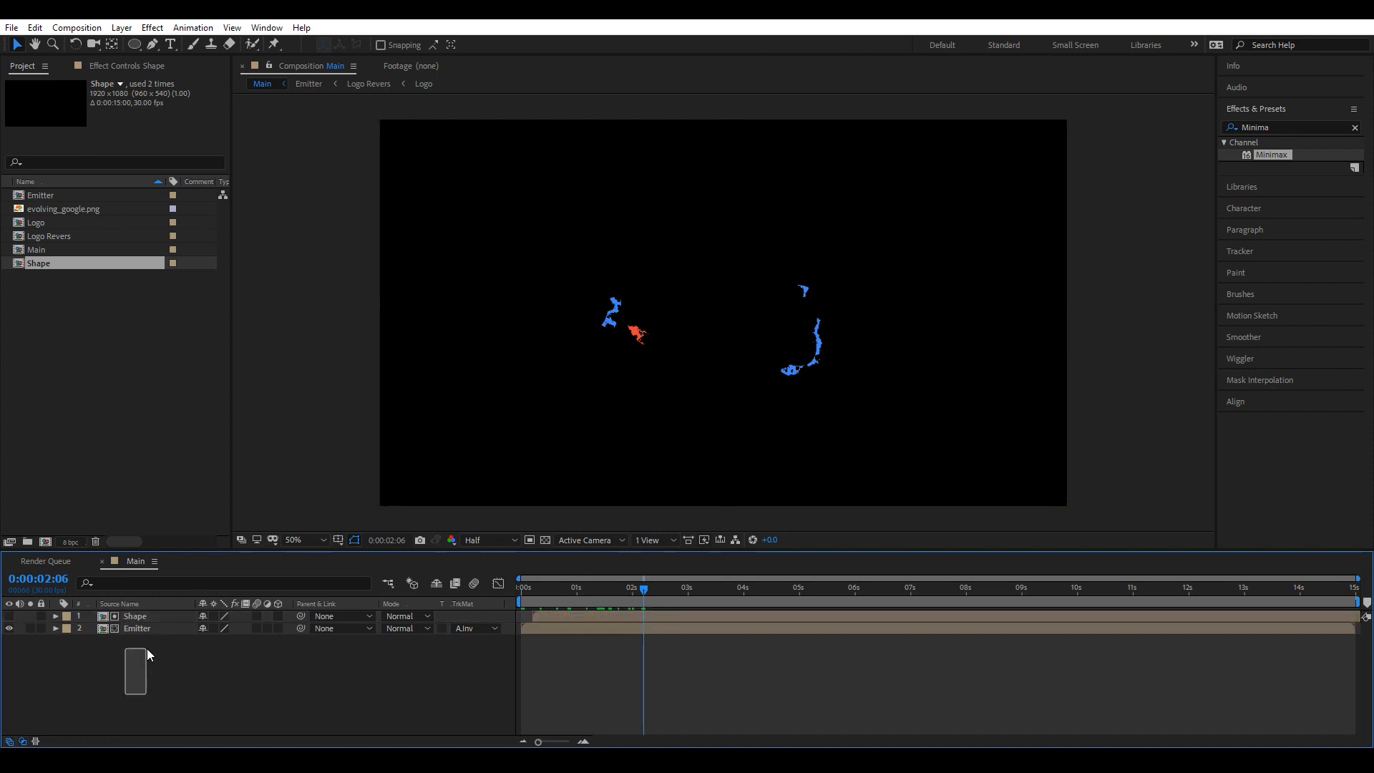
left_click_drag(147, 648, 150, 620)
right_click(152, 624)
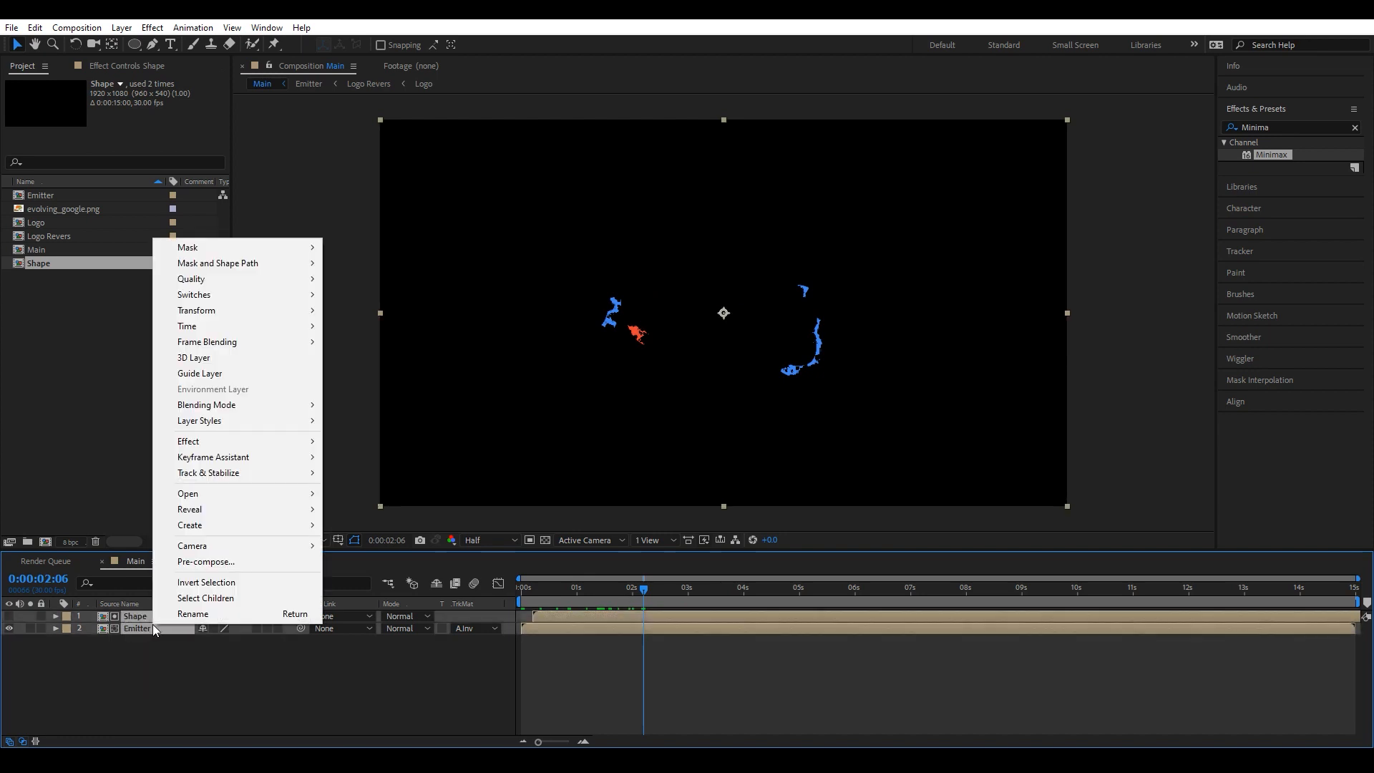
left_click(187, 563)
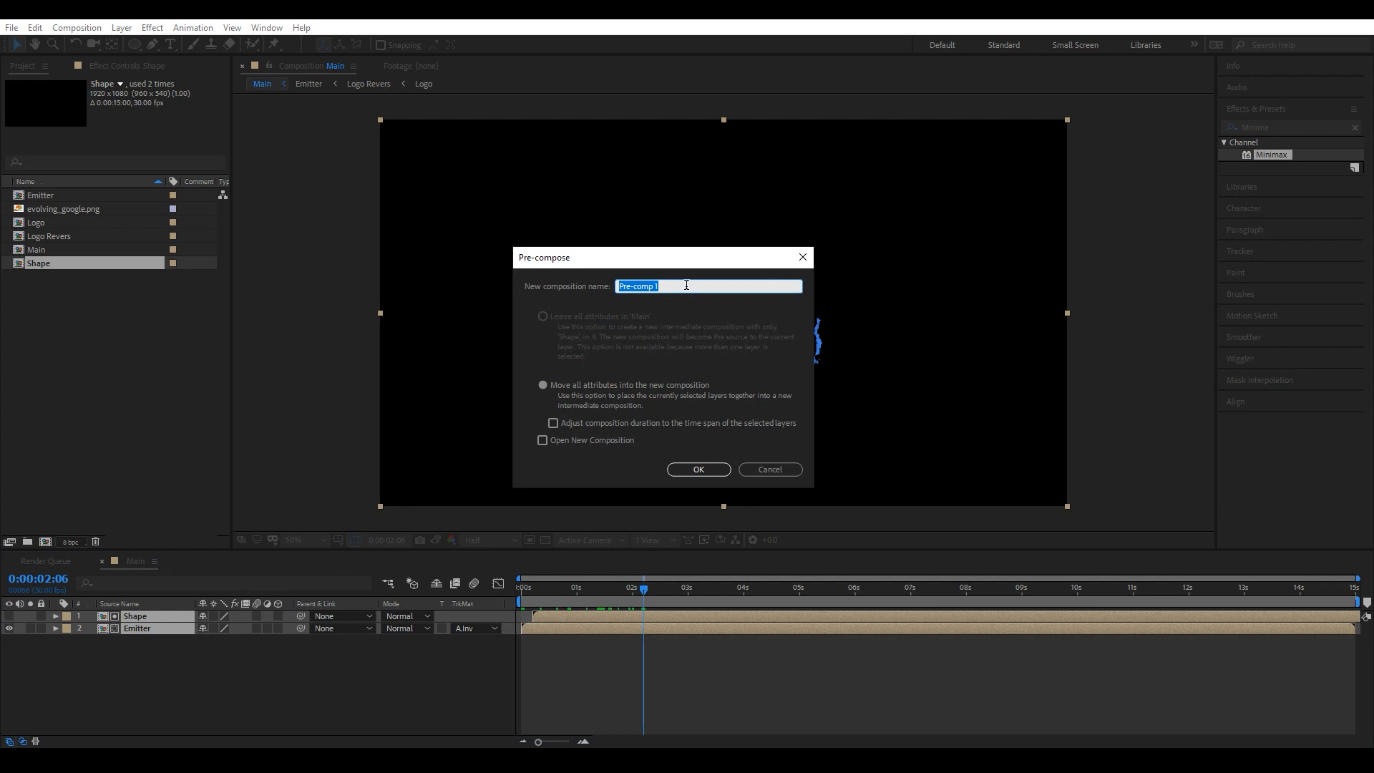
type("Particlse")
key("BackSpace")
key("BackSpace")
type("es")
left_click(542, 386)
left_click(697, 470)
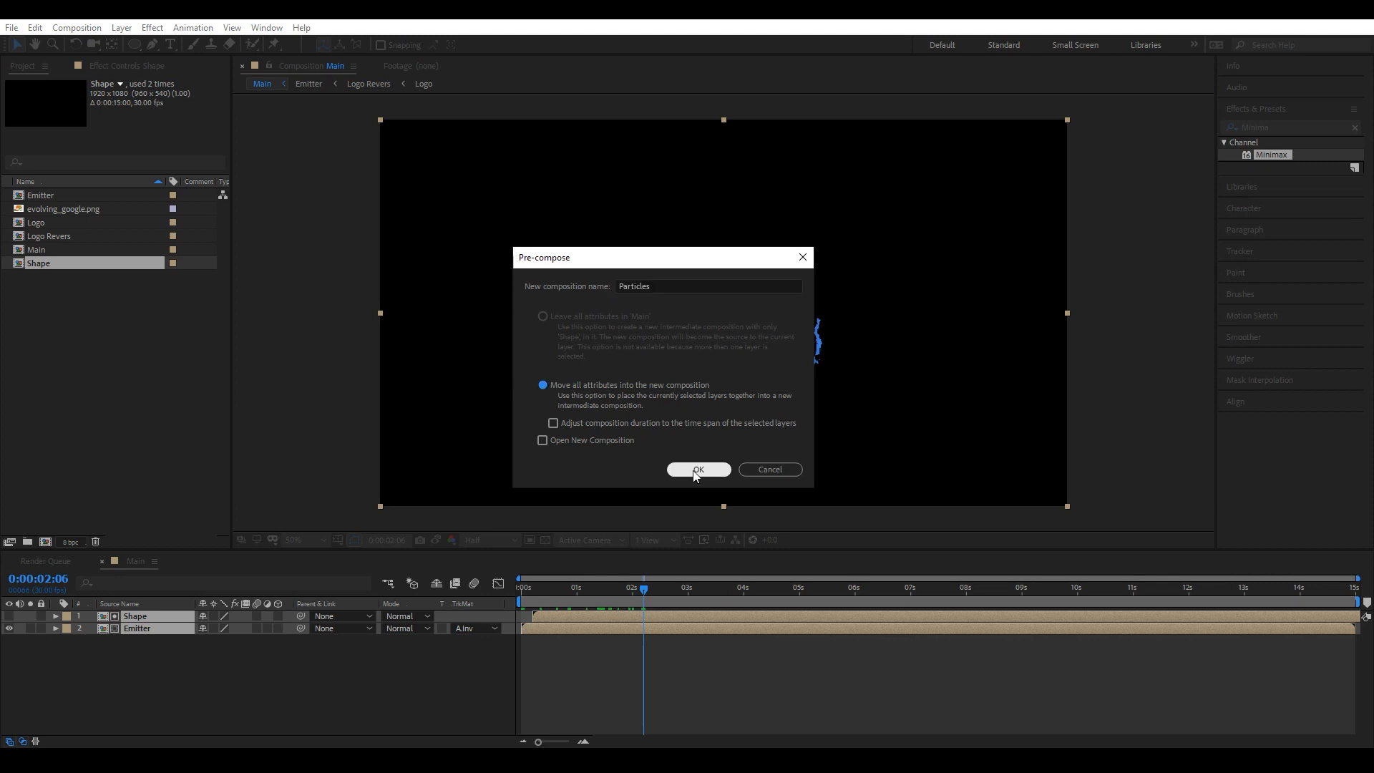
mouse_move(648, 595)
left_mouse_down()
mouse_move(561, 594)
mouse_move(662, 594)
left_mouse_up()
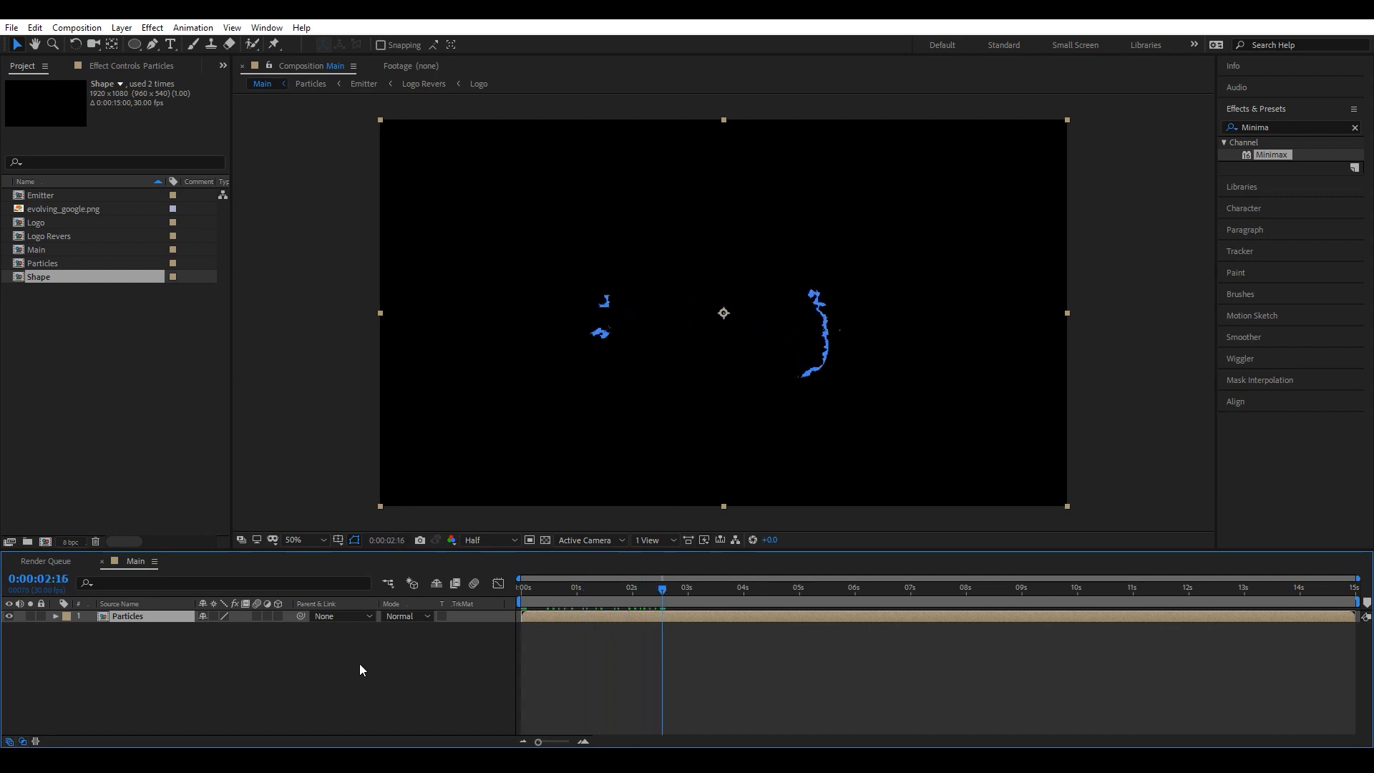
Create a new black solid layer named "Particular" at 1920 x 1080 px in the Main composition.
right_click(286, 668)
mouse_move(331, 509)
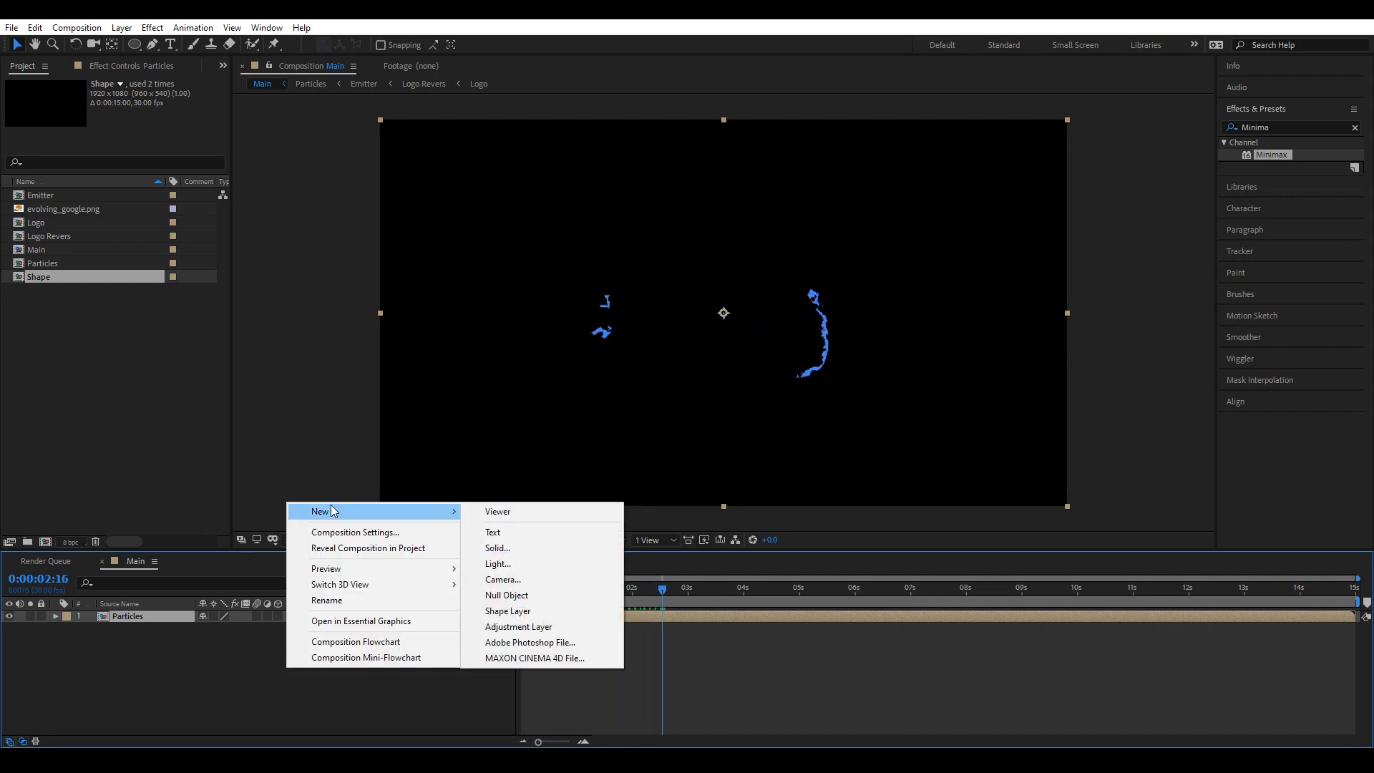
left_click(515, 546)
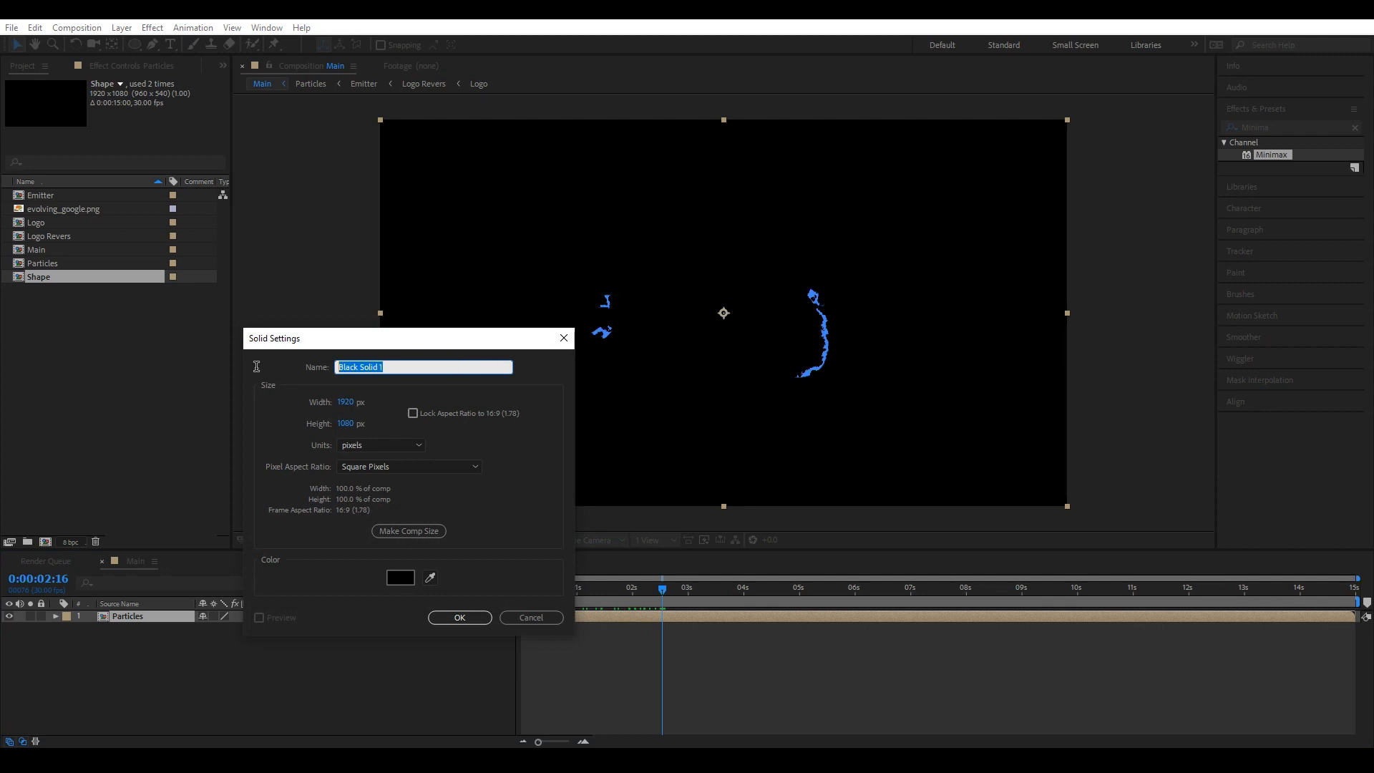
type("Particular")
left_click(438, 618)
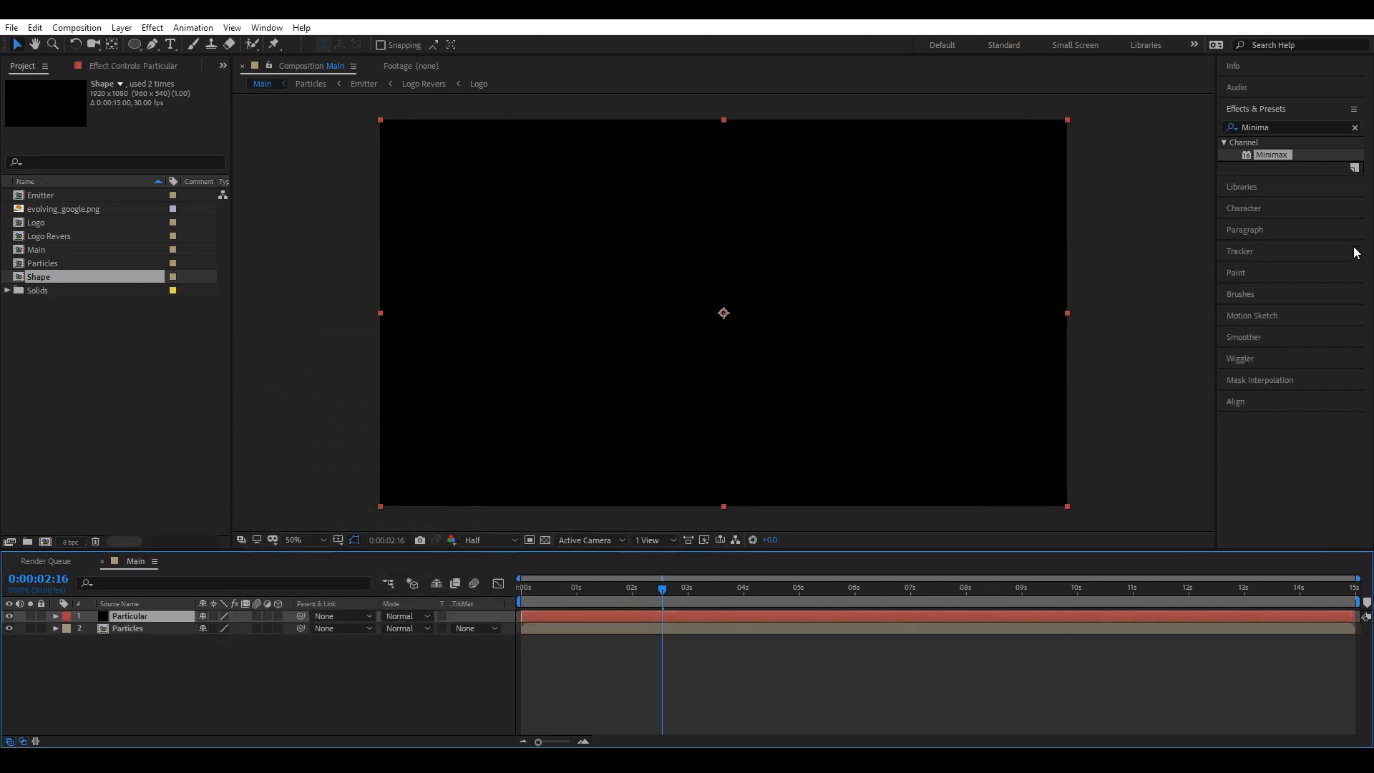
Find the RG Trapcode Particular effect and apply it to the Particular solid layer.
left_click(1306, 128)
double_click(1305, 129)
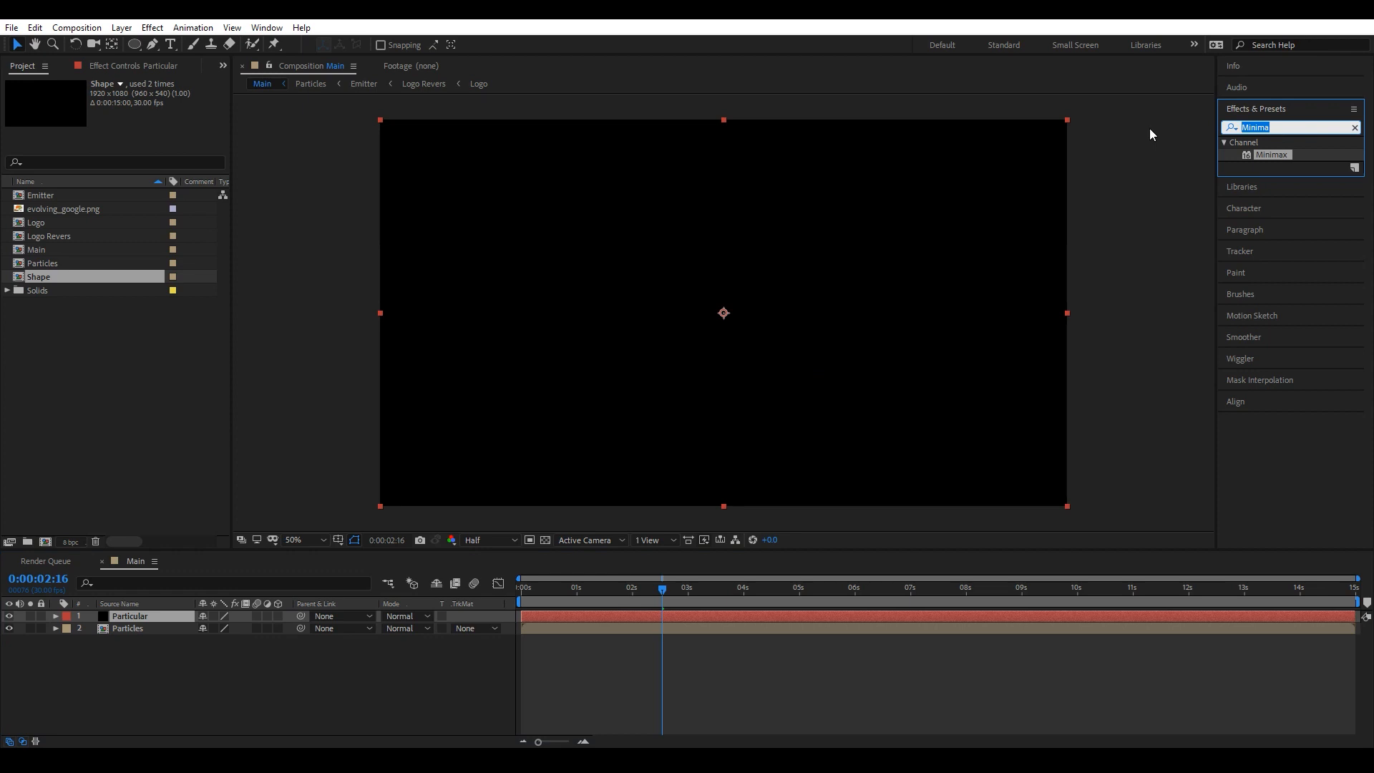
type("partic")
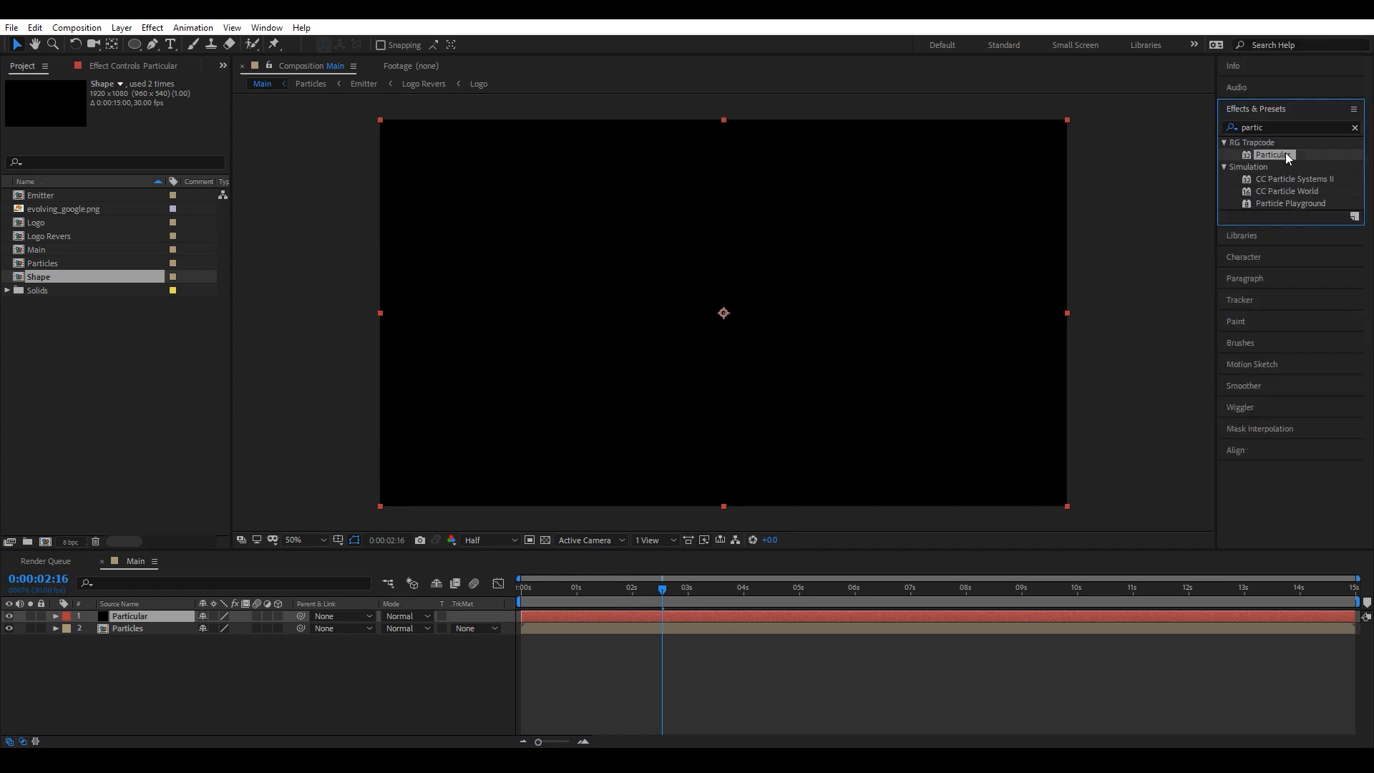
left_click_drag(1282, 153, 147, 616)
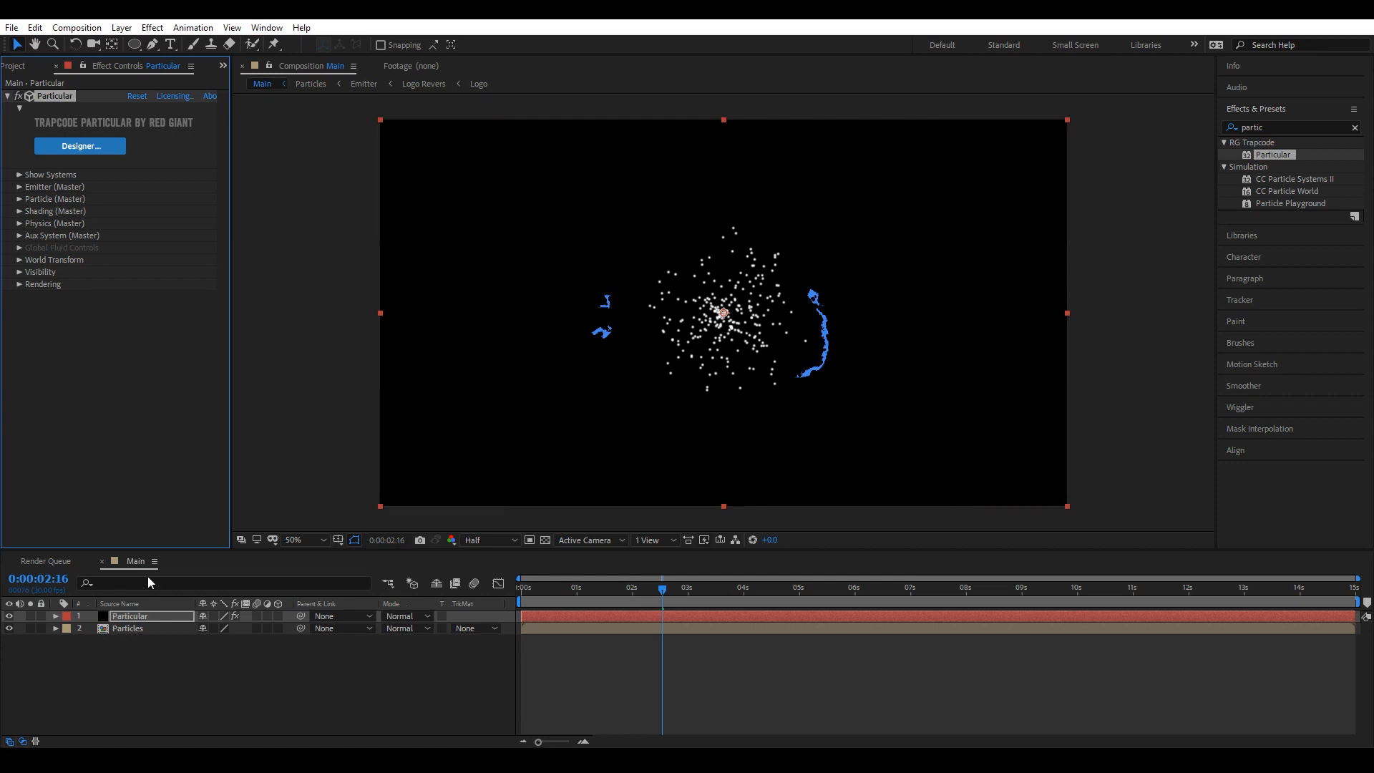
Make the Particles layer a 3D layer, and reselect the Particular layer.
left_click(123, 629)
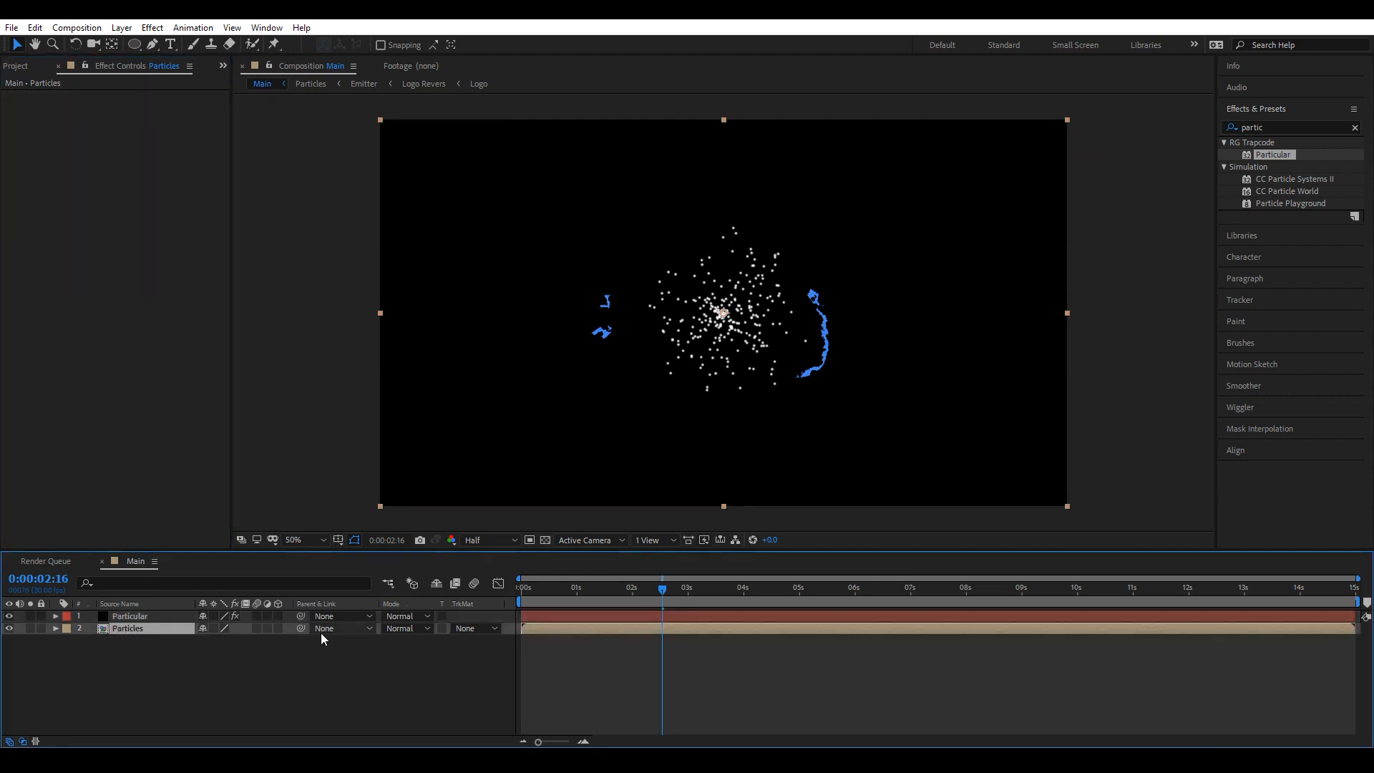
left_click(277, 631)
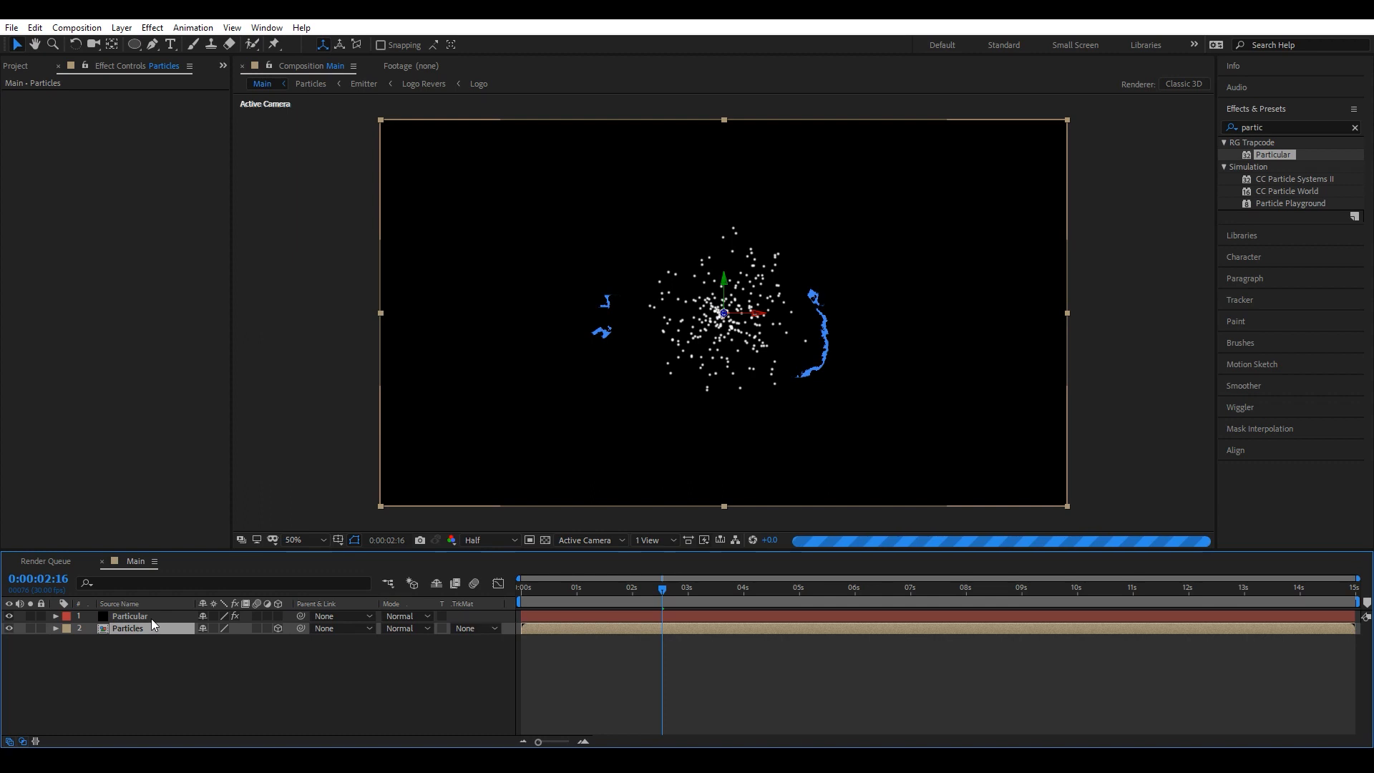
left_click(151, 618)
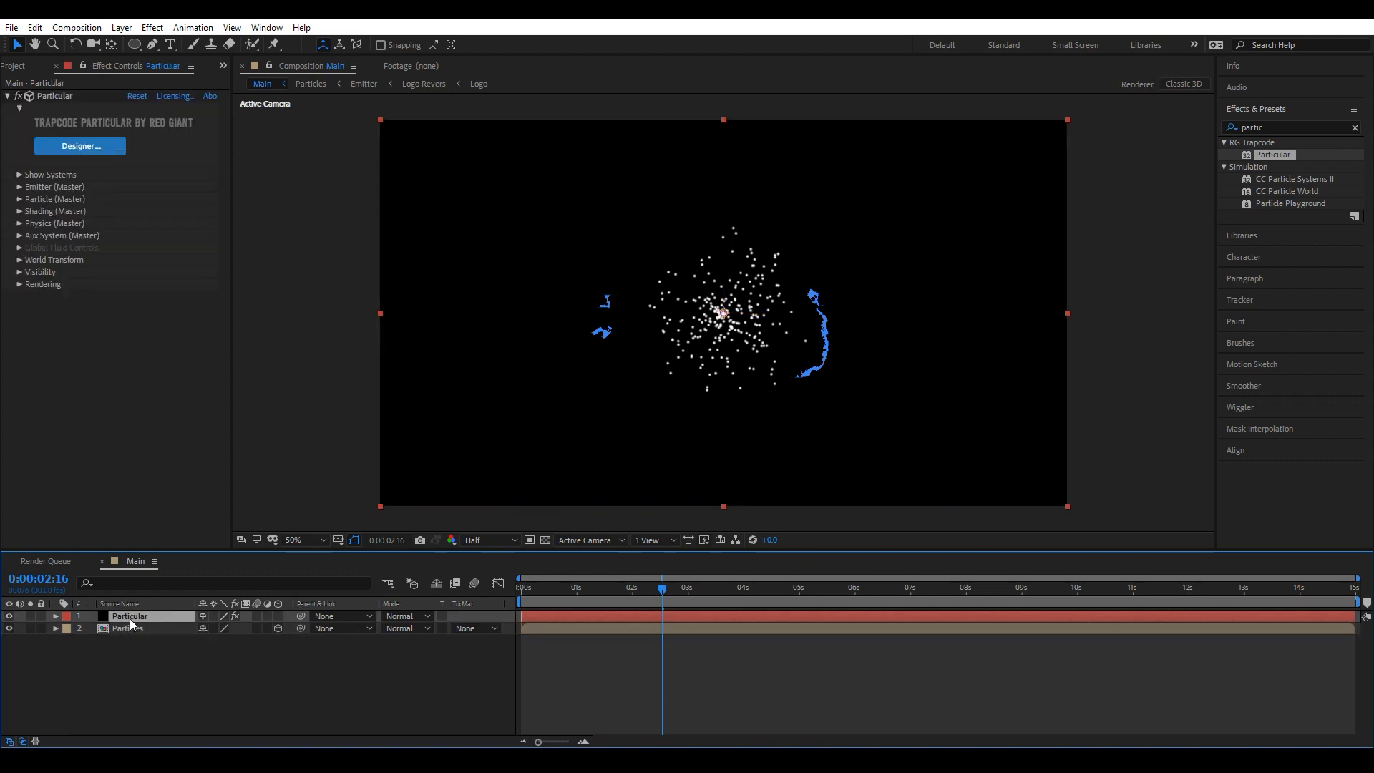
Set Particular's emitter to 54000 particles per second and change its Emitter Type to Layer.
left_click(19, 187)
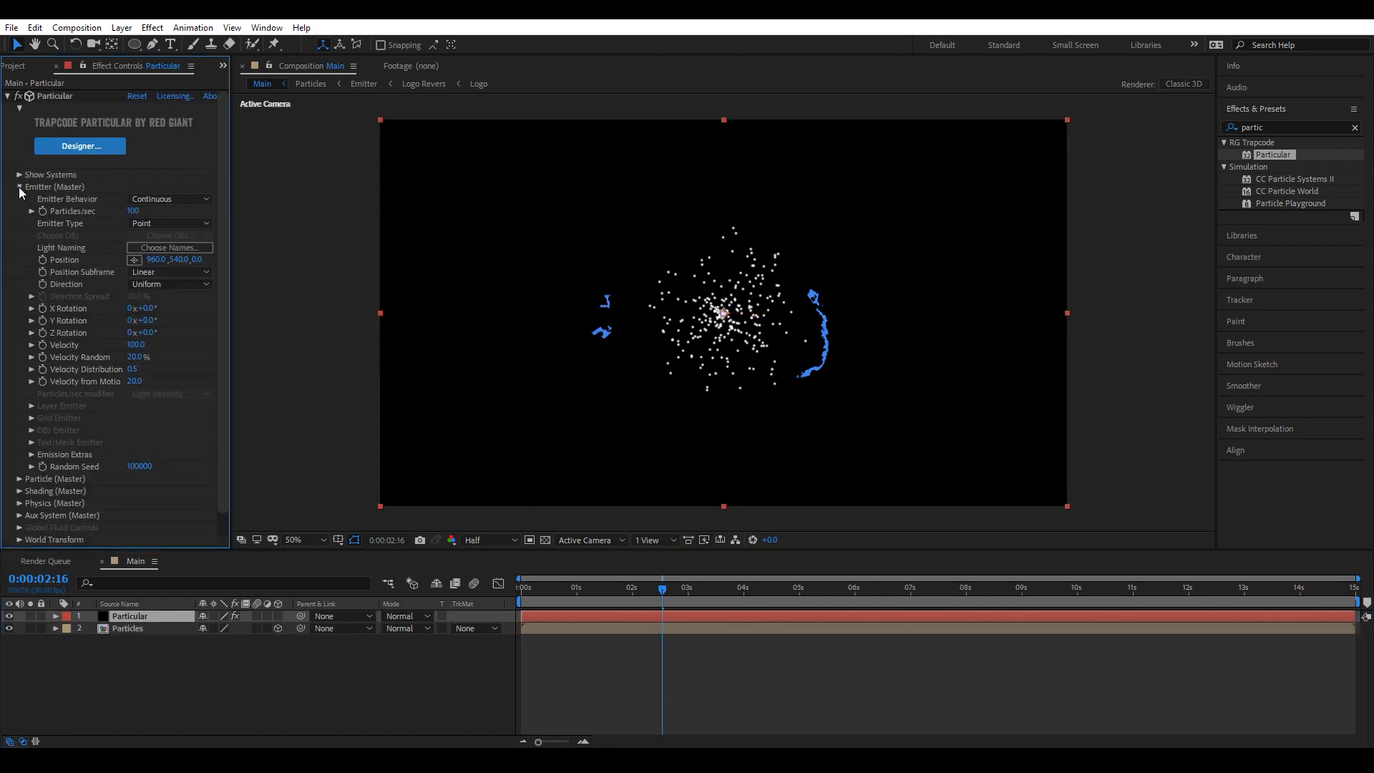
left_click(133, 211)
type("54000")
key("Return")
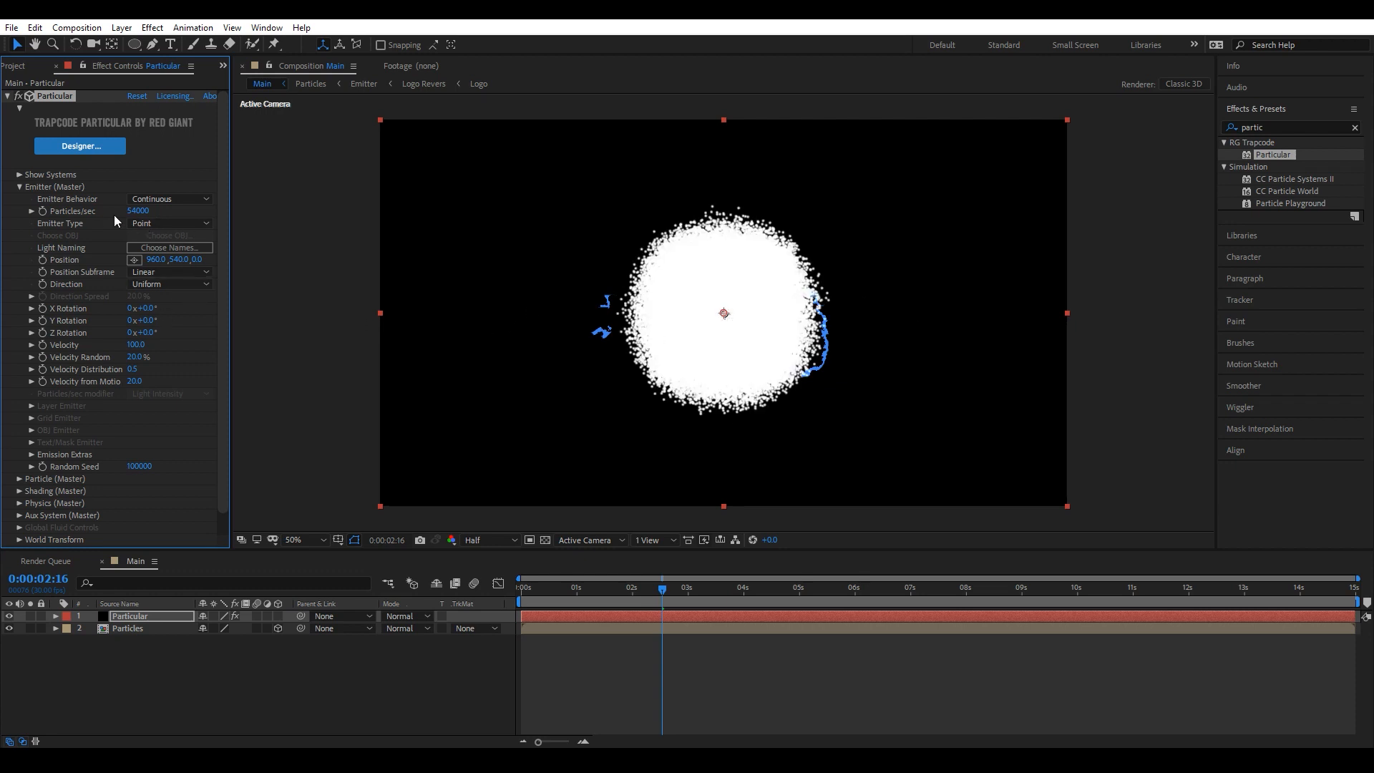
left_click(166, 223)
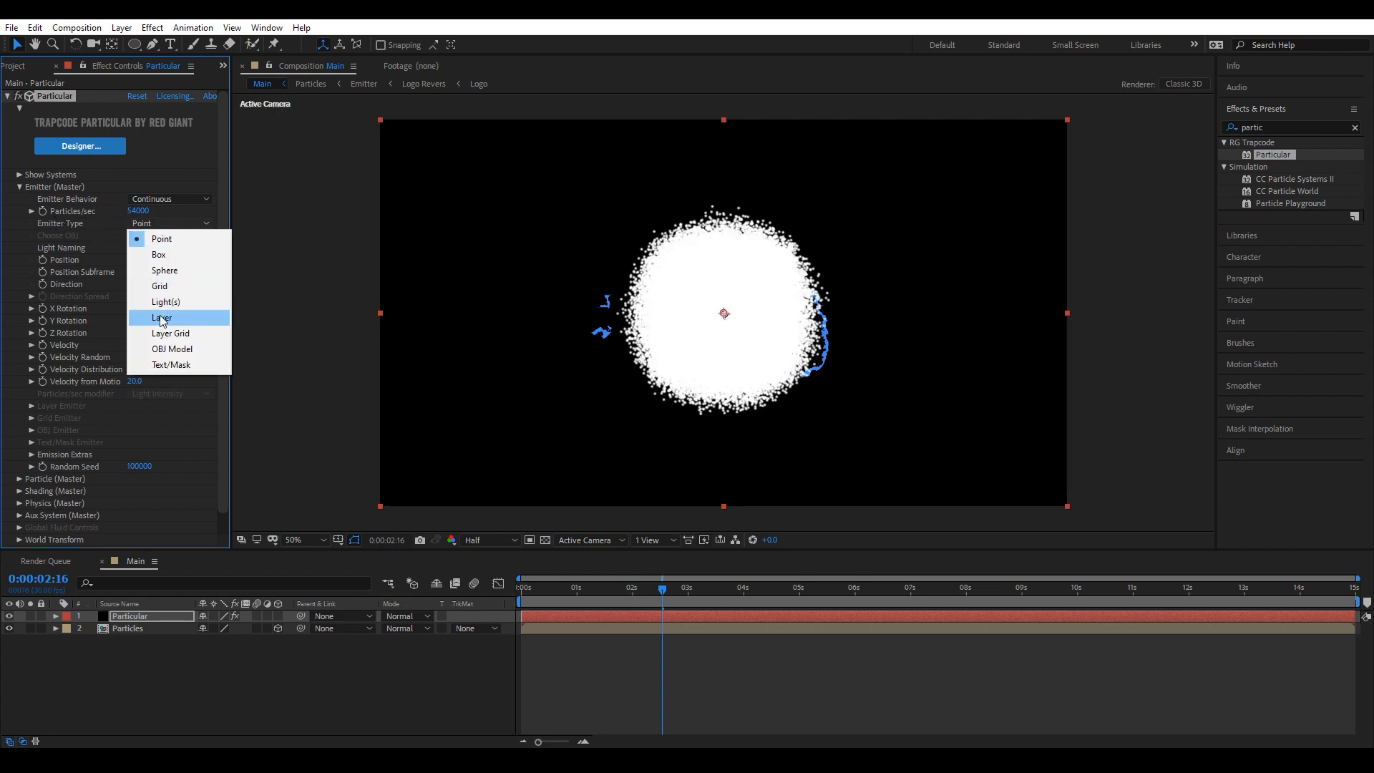
left_click(160, 319)
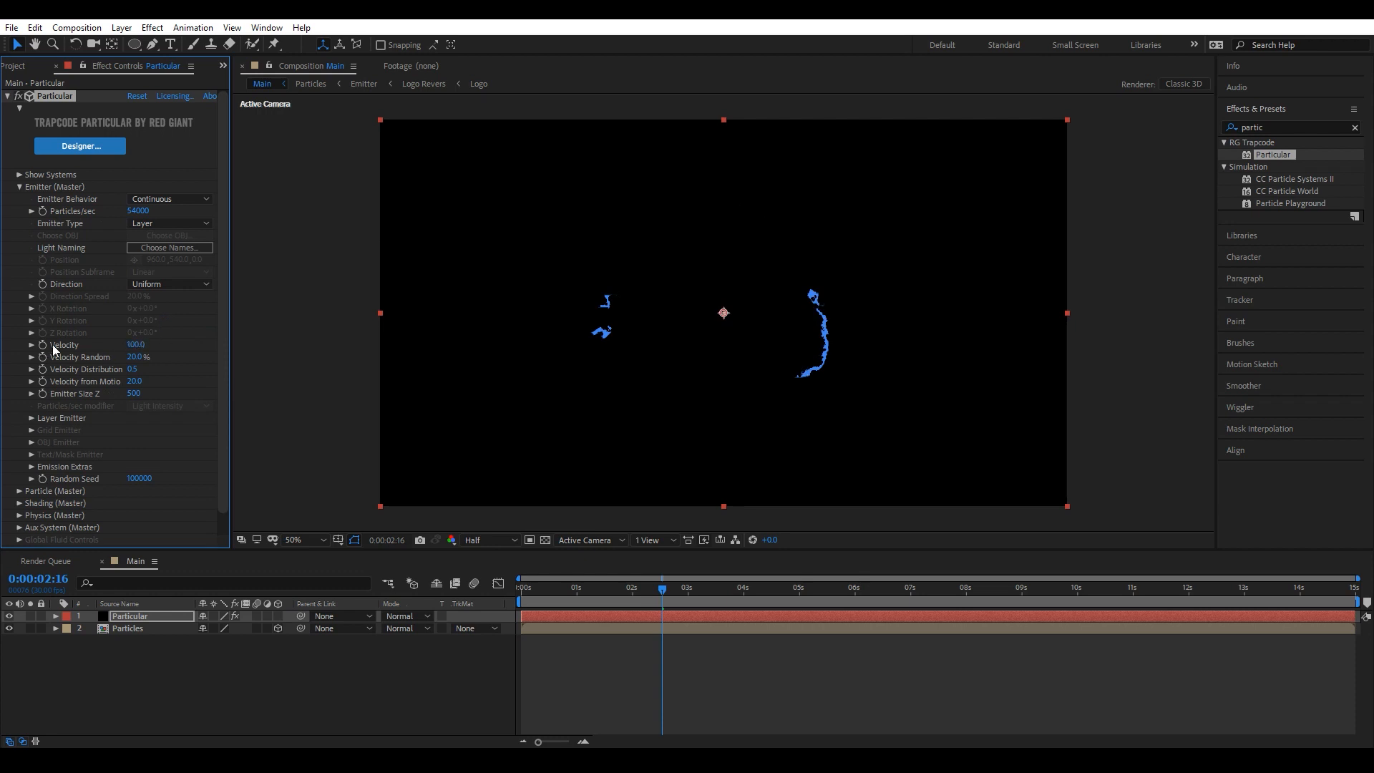
Set the emitter's Velocity to 0, Velocity Random to 0% and Emitter Size Z to 50.
left_click(134, 345)
type("0")
key("Return")
left_click(136, 357)
type("0")
key("Return")
left_click(136, 394)
type("50")
key("Return")
Assign the Particles layer as the Layer Emitter source, with Layer RGB Usage set to RGB - XYZ Velocity + Col.
left_click(32, 418)
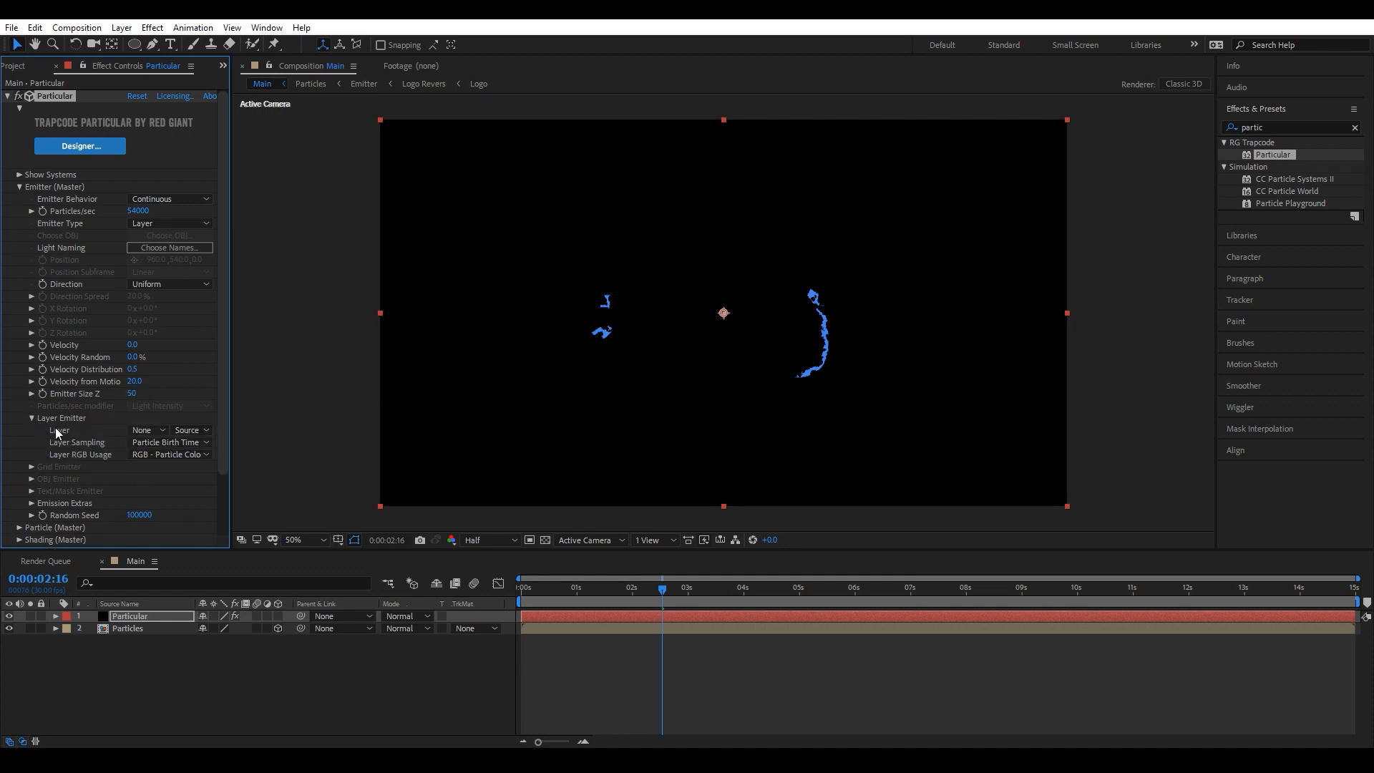
left_click(141, 429)
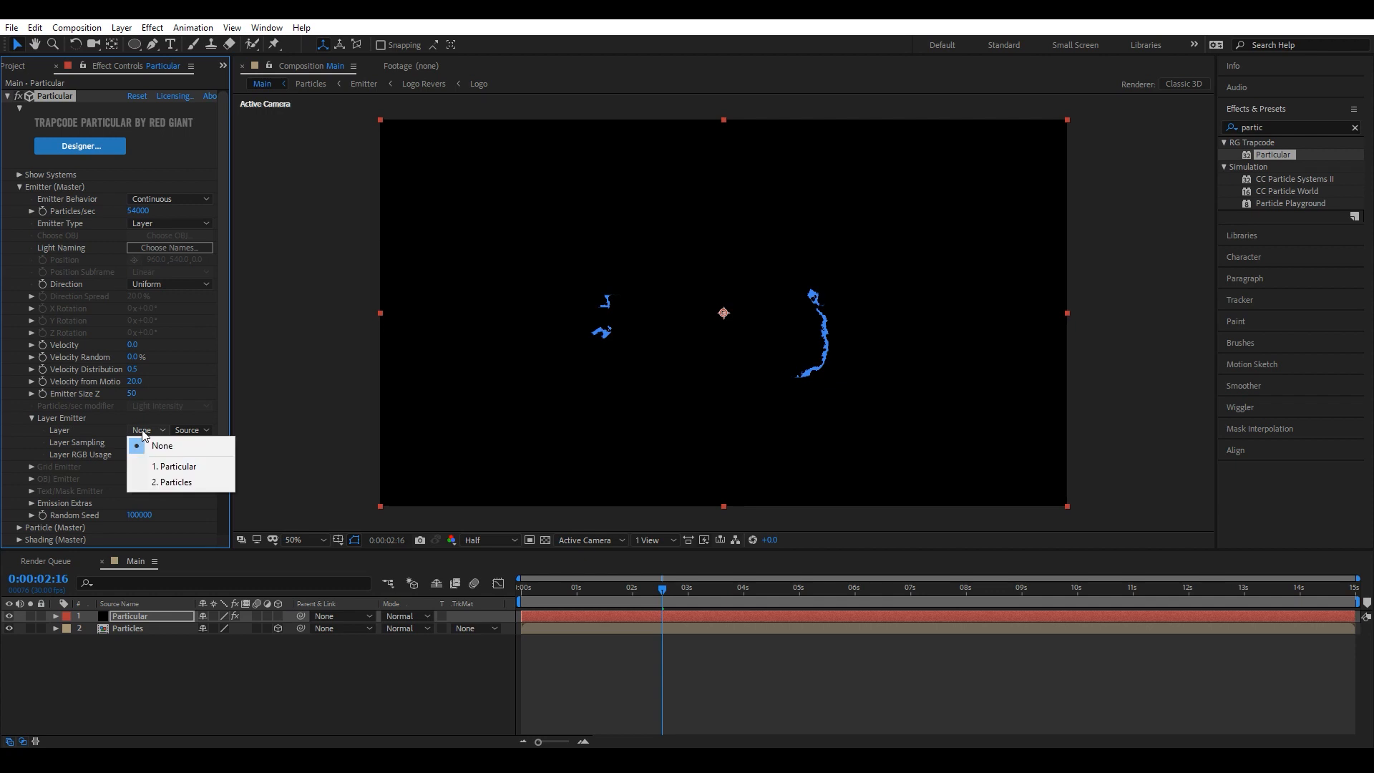
left_click(189, 484)
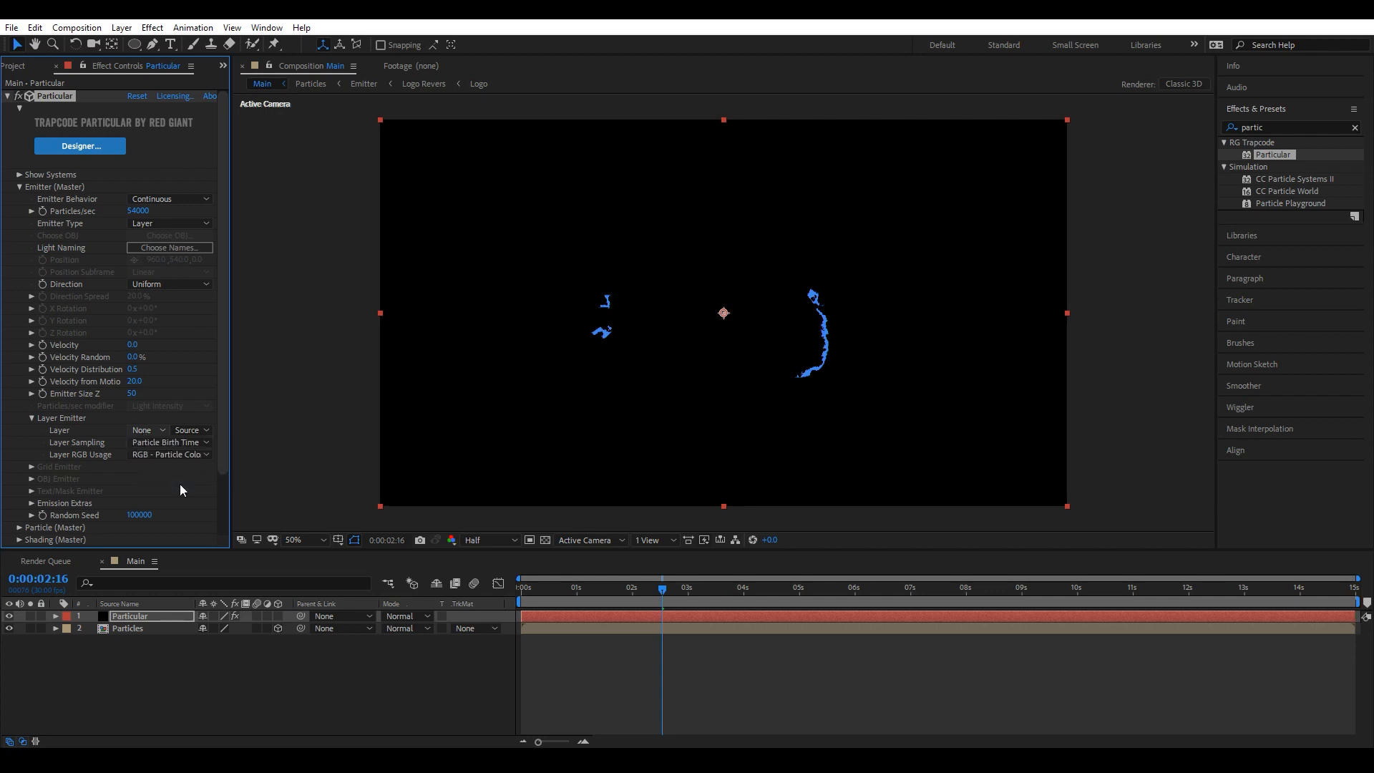
left_click(147, 454)
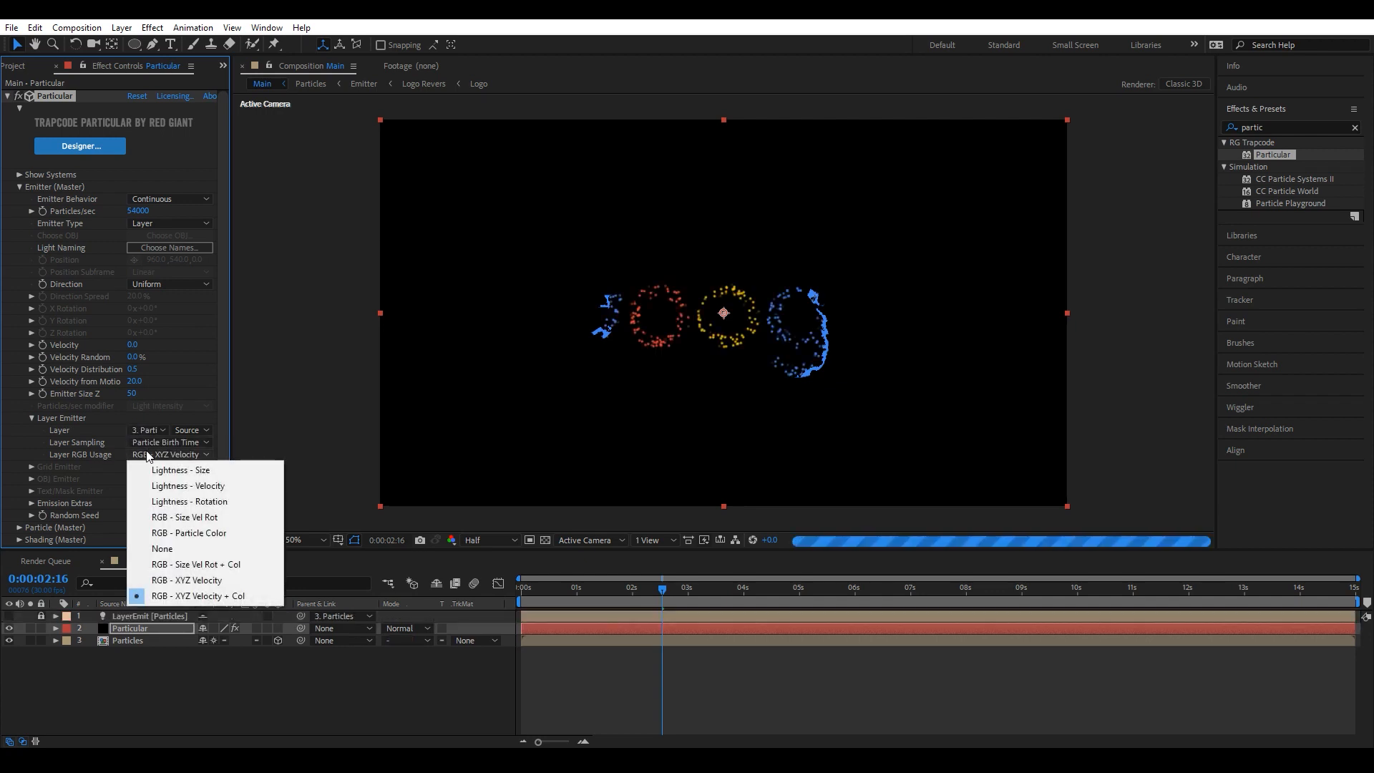
left_click(203, 599)
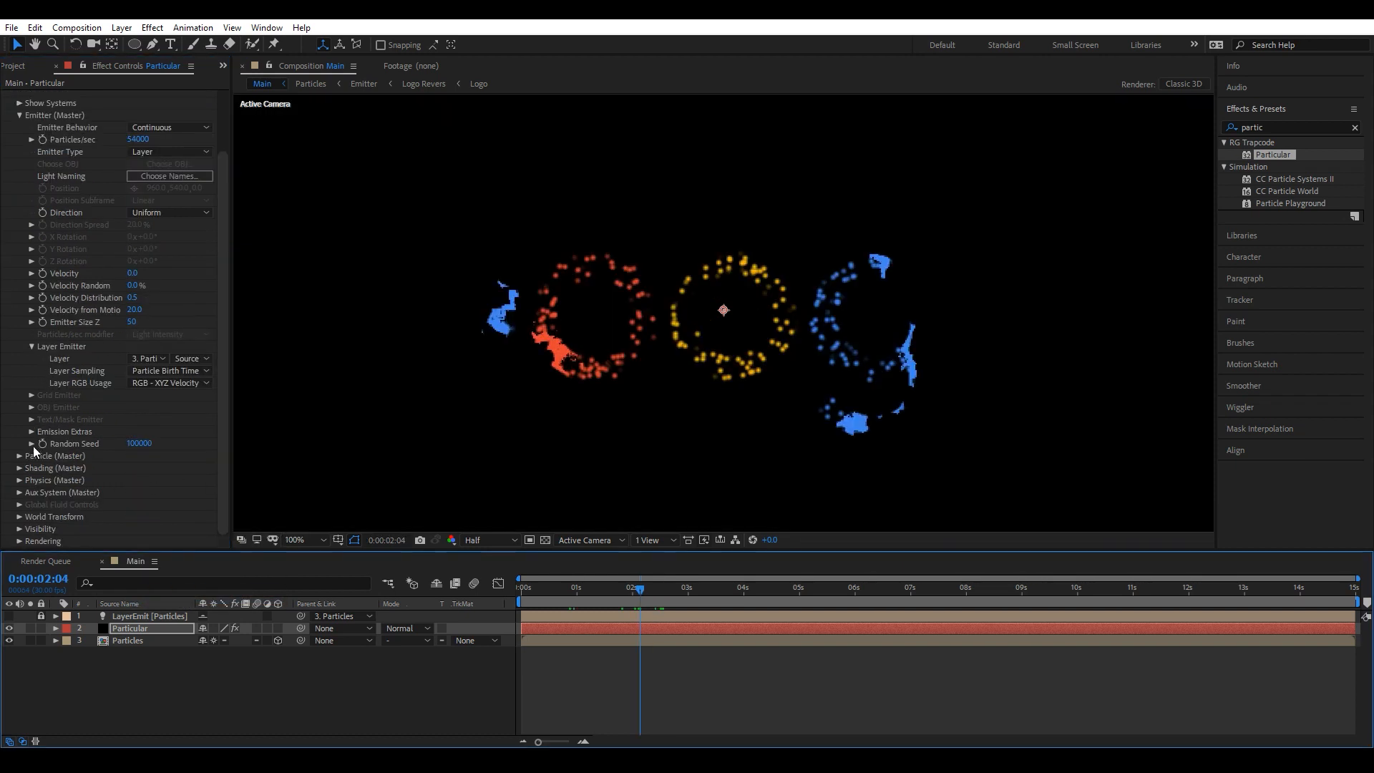
Set the particles' Sphere Feather to 0, Size to 6 and Size Random to 100%.
left_click(20, 457)
scroll(80, 365, "down", 5)
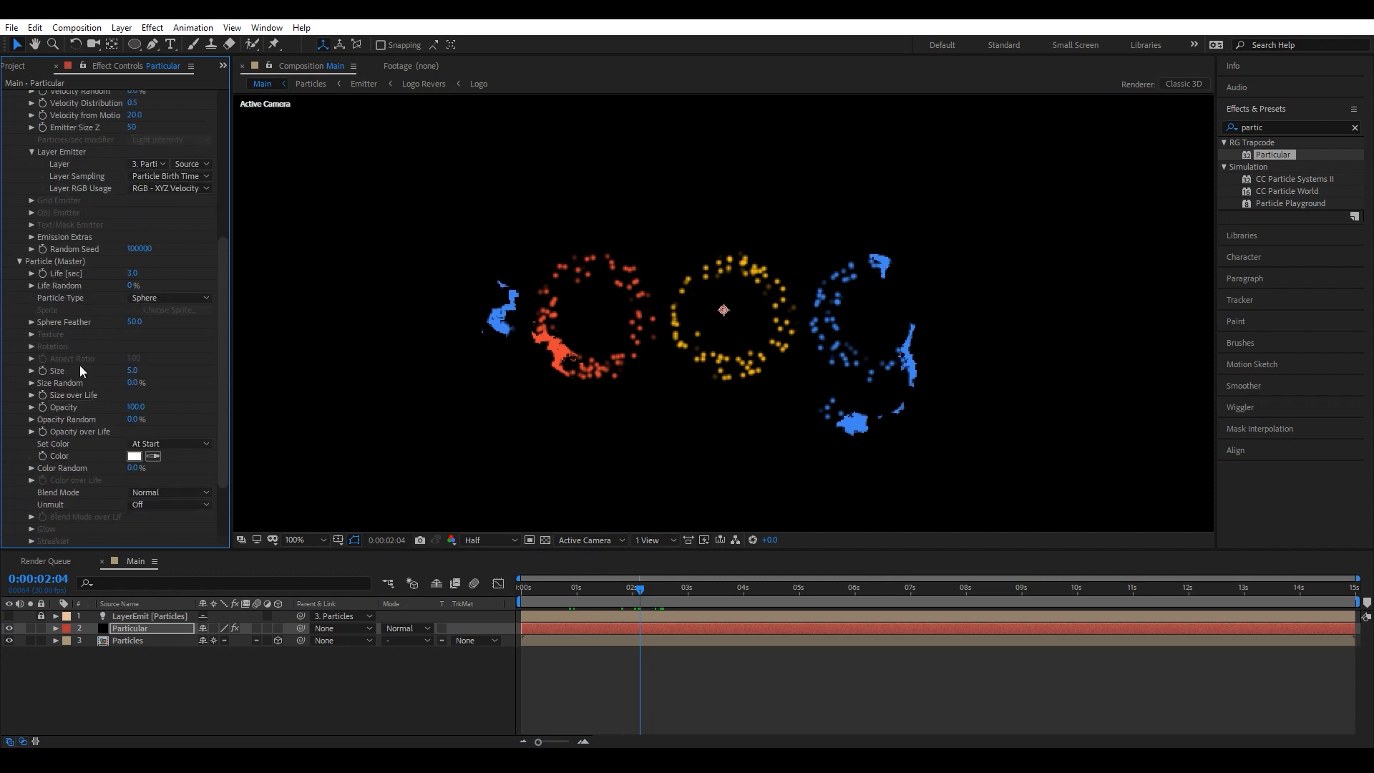
scroll(79, 365, "down", 2)
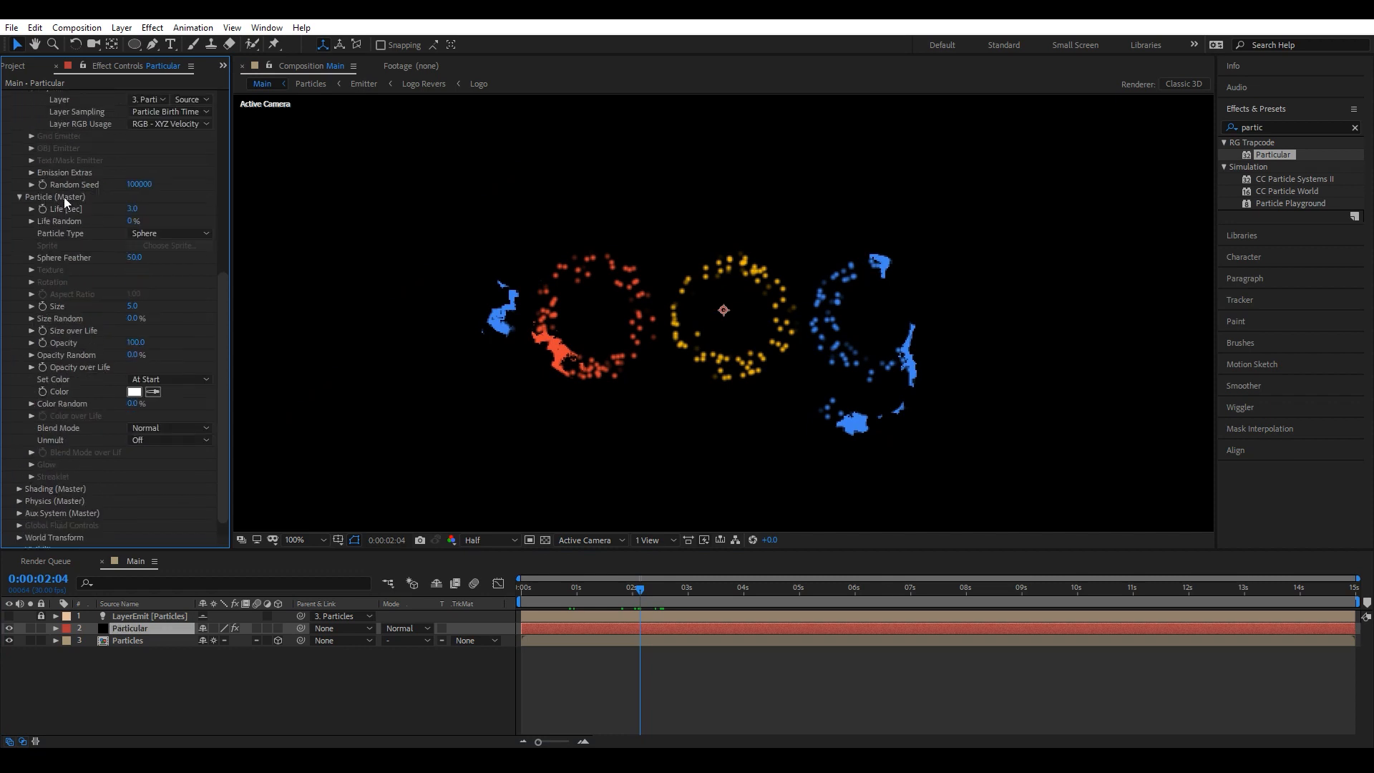
left_click(134, 257)
type("0")
key("Return")
left_click(131, 305)
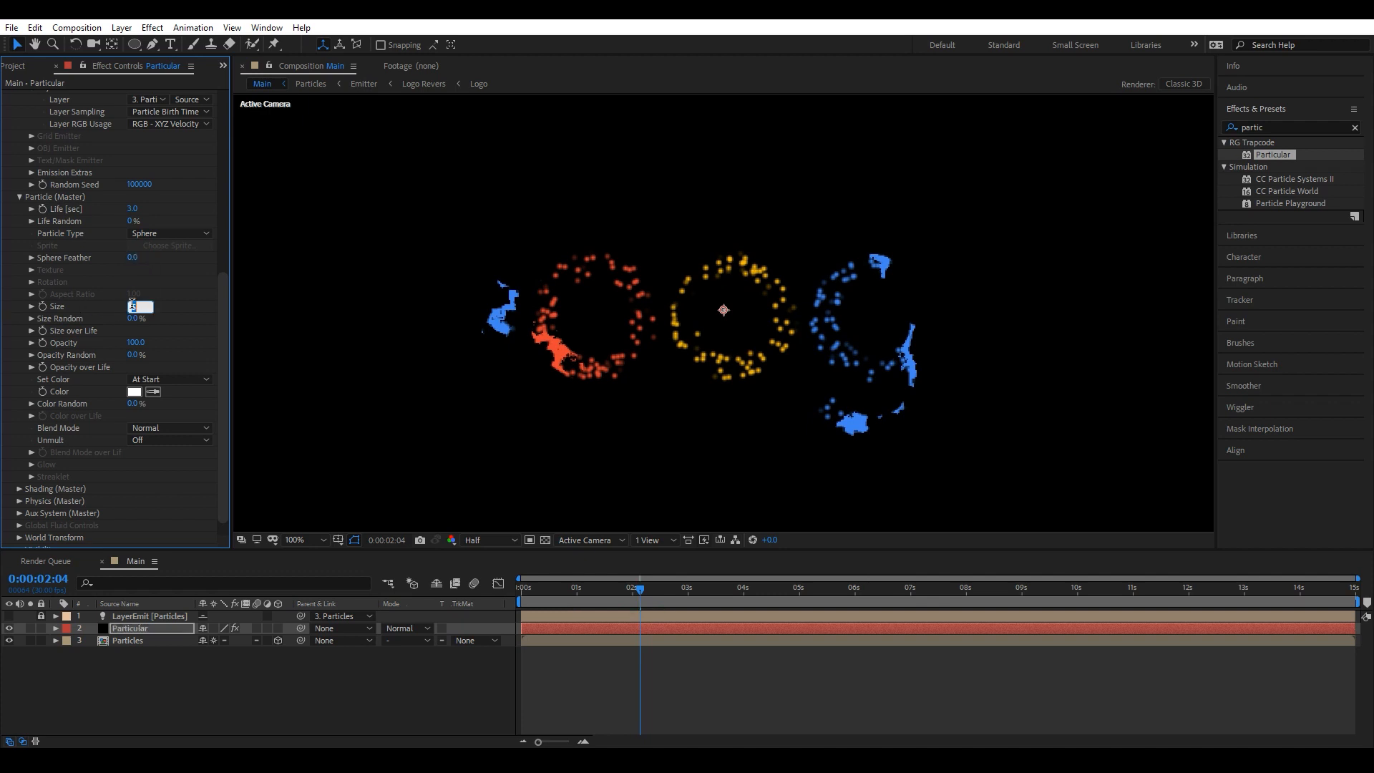
type("6")
left_click_drag(127, 318, 496, 317)
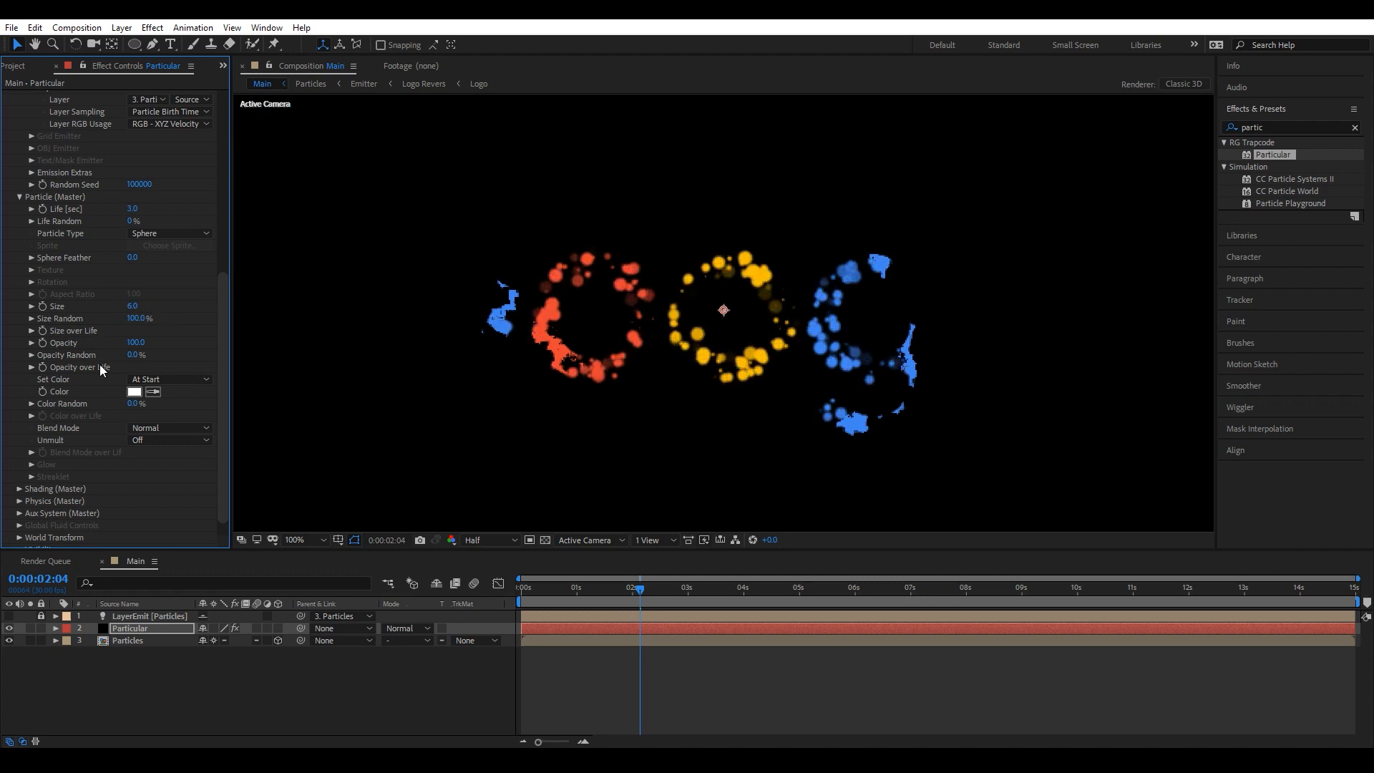
Turn on Shadowlet for Main and Shadowlet for Aux in Particular's Shading settings.
left_click(19, 489)
scroll(86, 455, "down", 5)
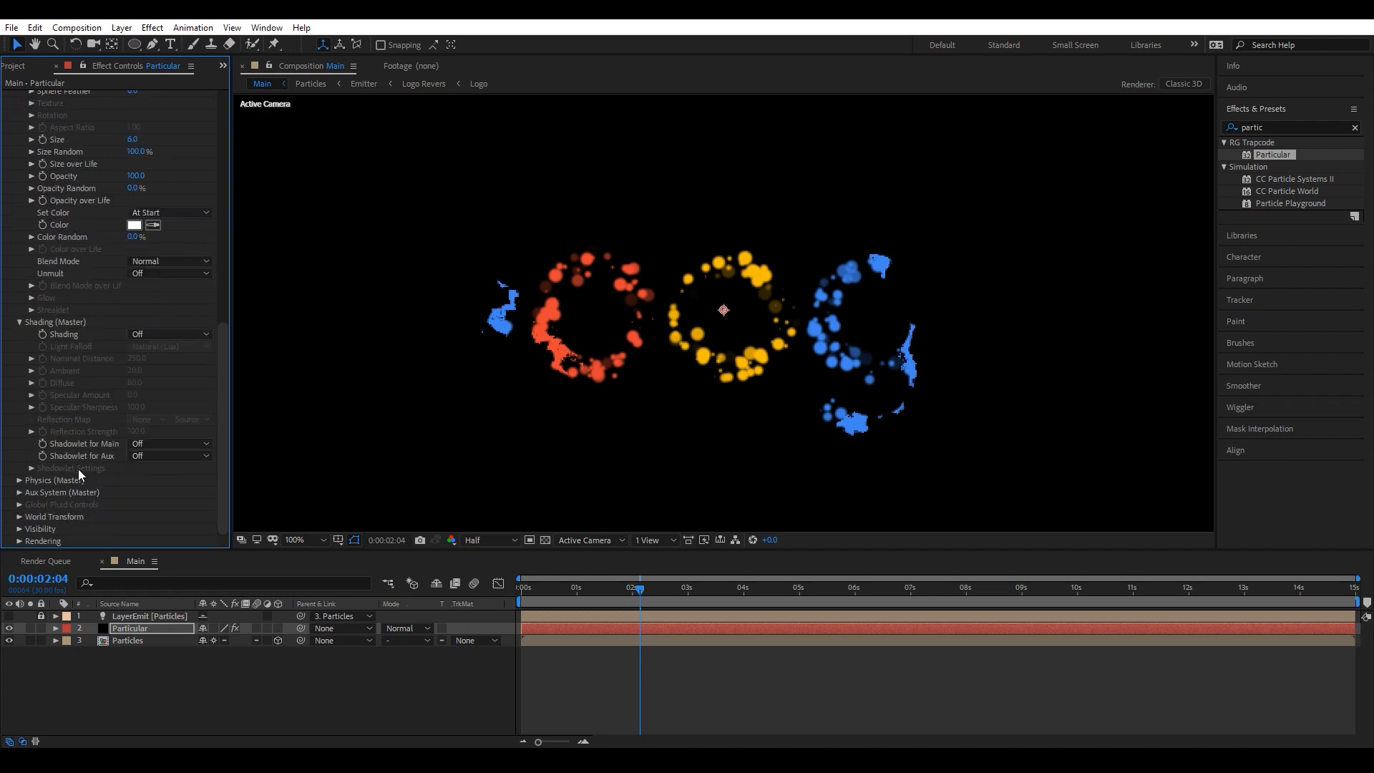
left_click(149, 443)
left_click(153, 474)
left_click(140, 456)
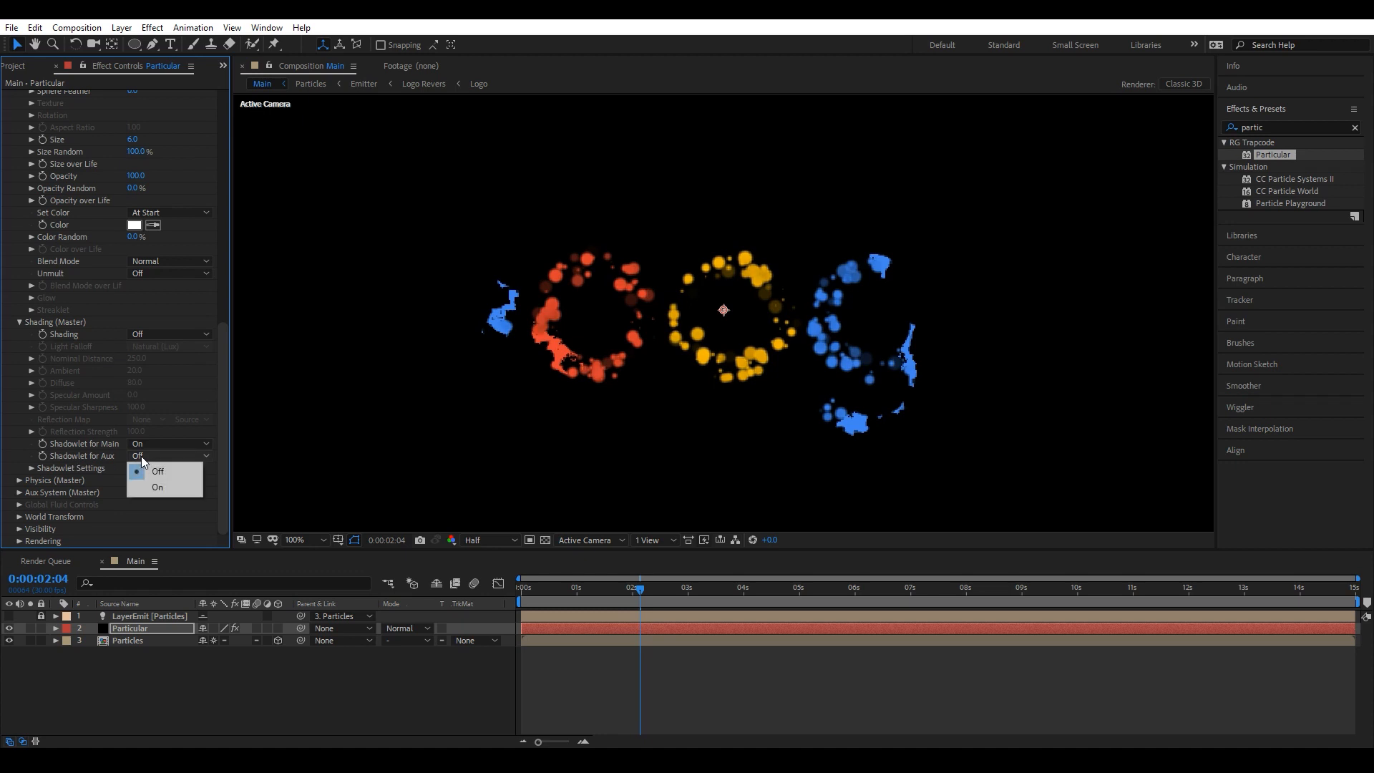
left_click(156, 485)
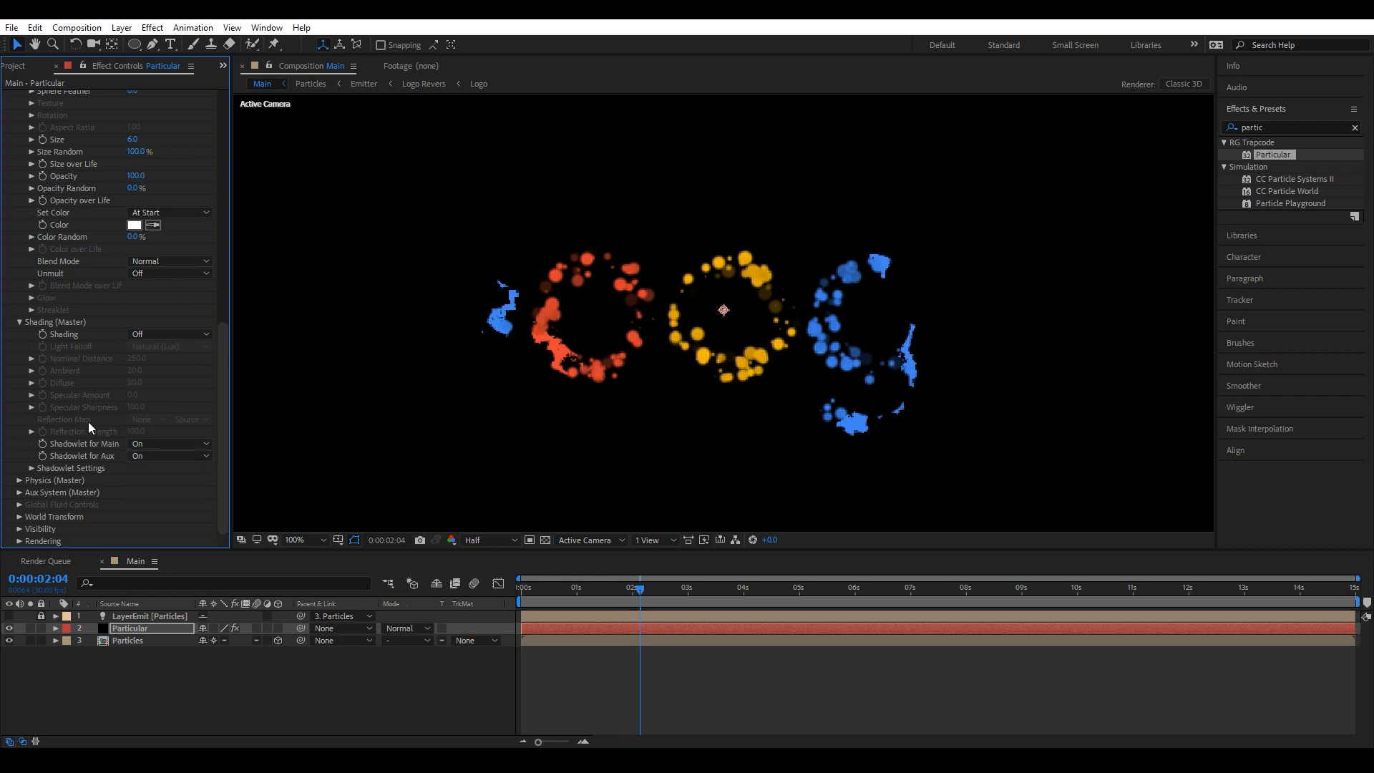
Set the Turbulence Field's Affect Position to 100 in Particular's Air physics.
left_click(24, 479)
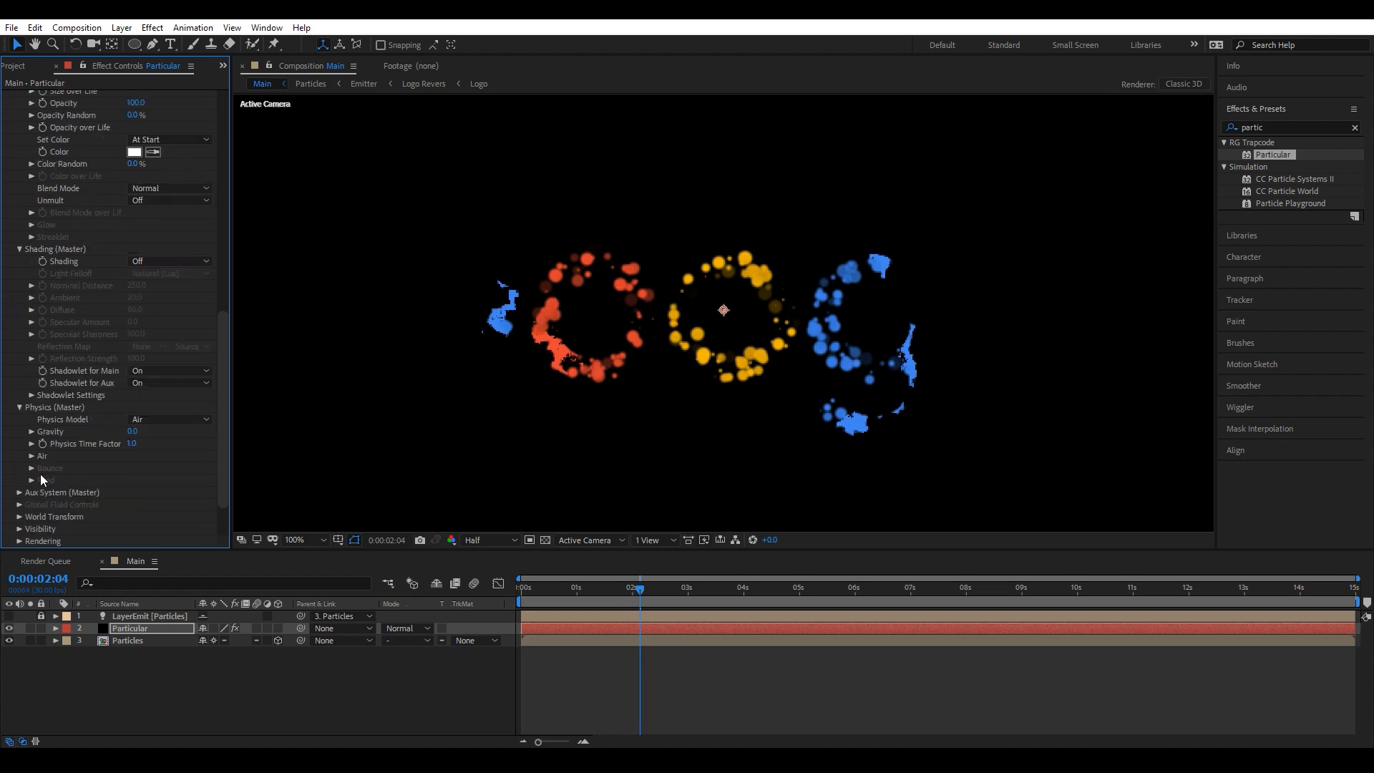
left_click(31, 457)
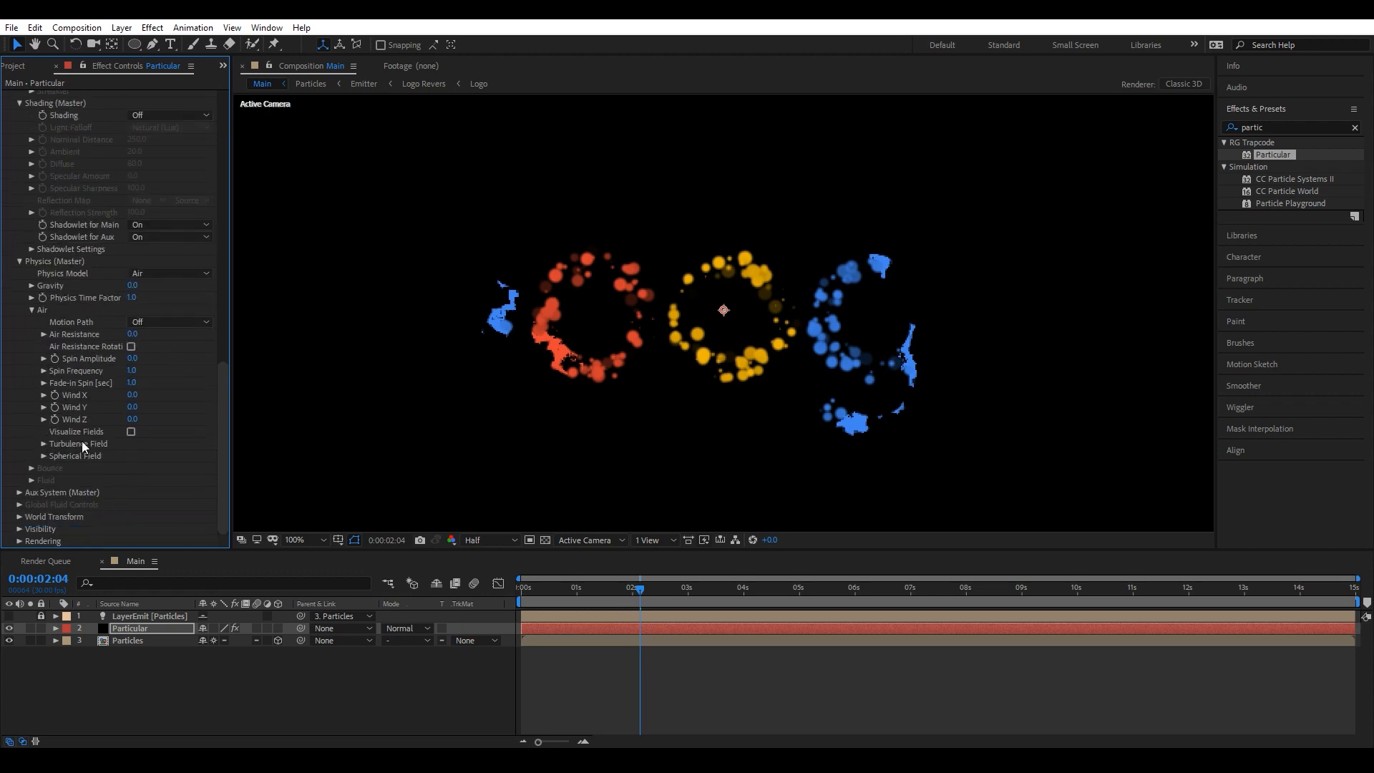
left_click(44, 443)
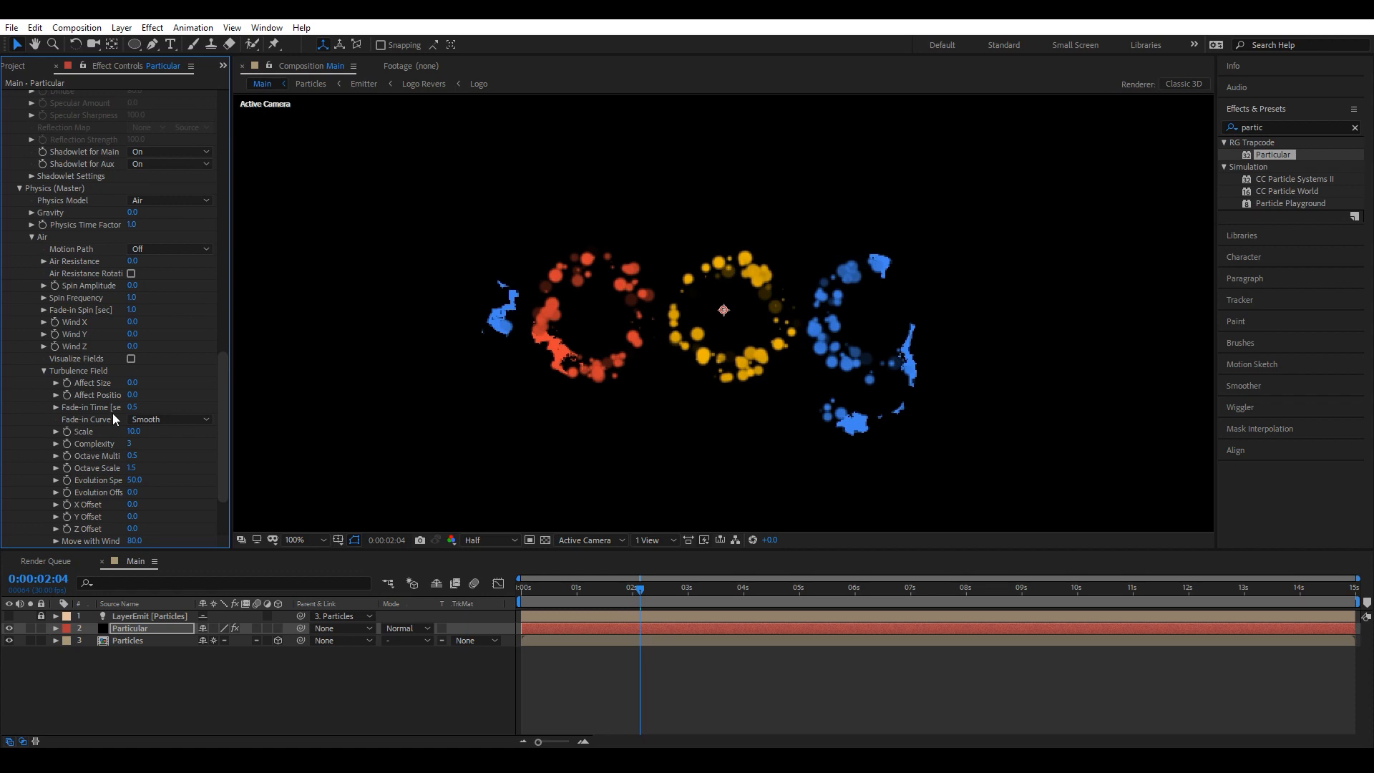
left_click(131, 395)
type("100")
scroll(157, 393, "down", 3)
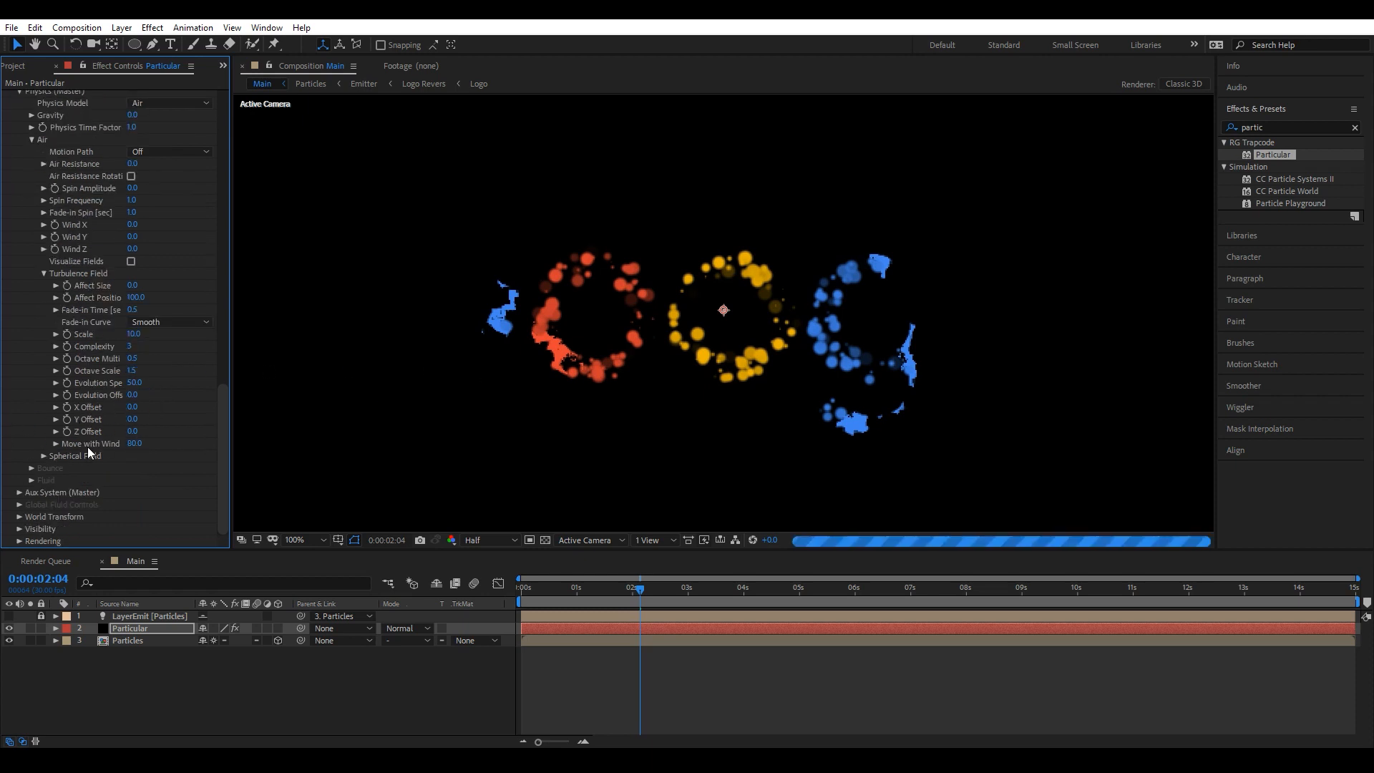
Set Particular's Aux System to emit Continuously and preview the animation.
left_click(20, 492)
scroll(63, 473, "down", 10)
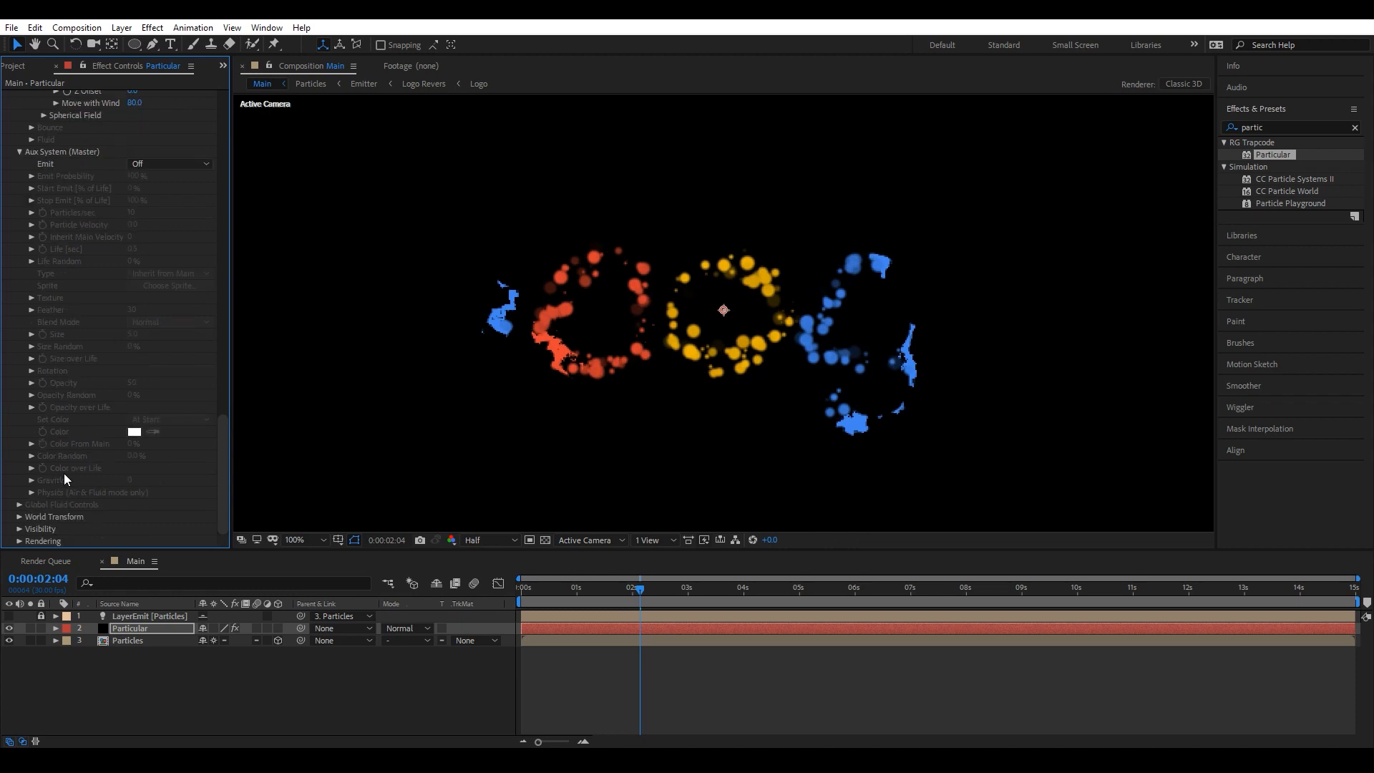
left_click(161, 163)
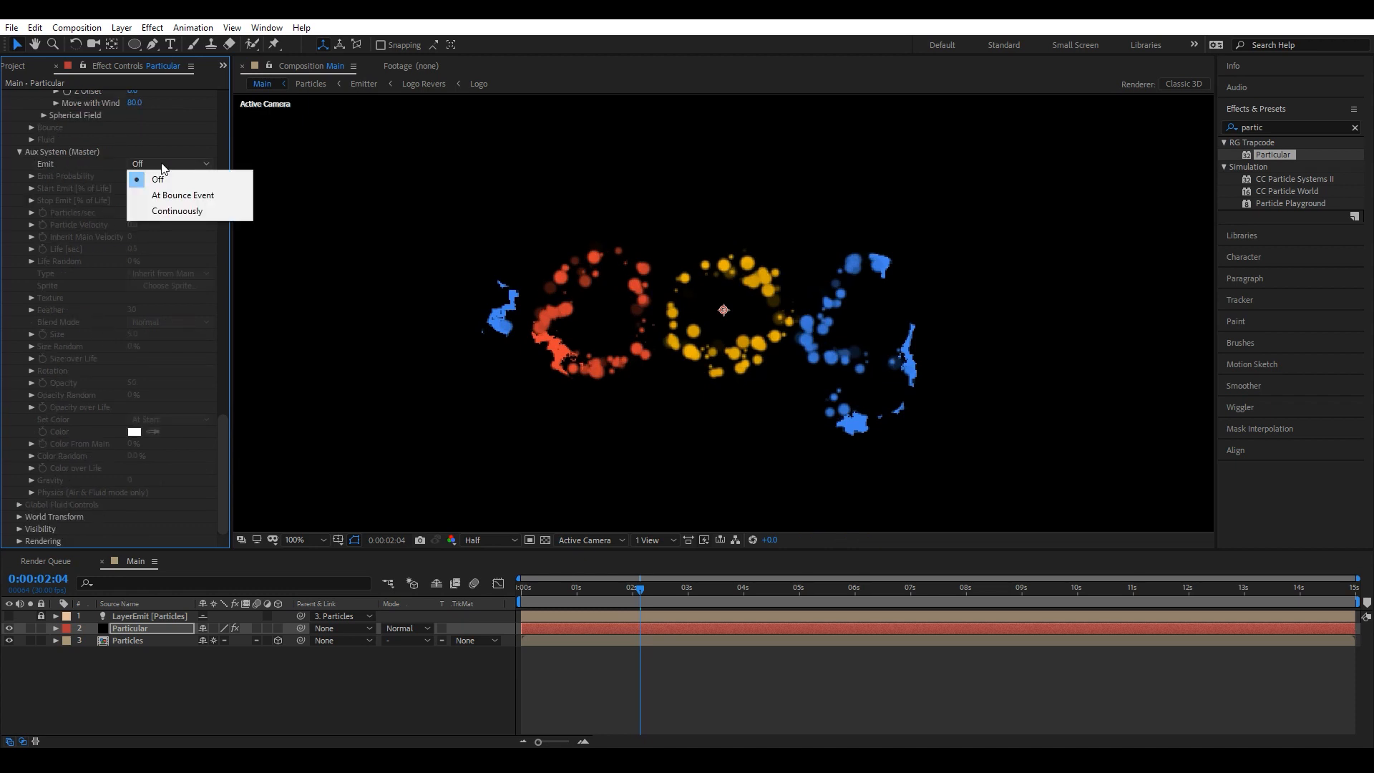
left_click(184, 212)
key("space")
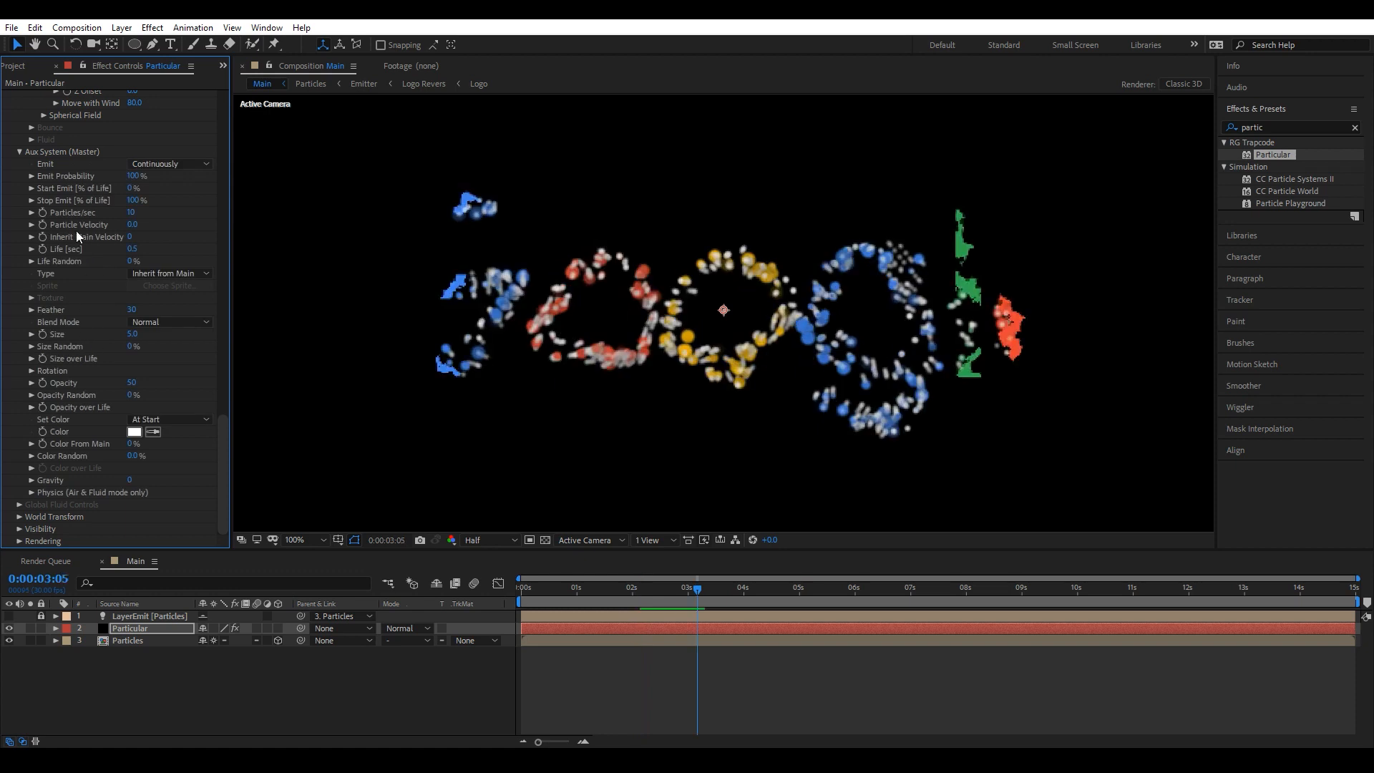
Set the aux particles' Particle Velocity to 11, Life Random to 100%, Opacity to 100 and Color From Main to 100%.
left_click(131, 224)
type("11")
key("Return")
left_click_drag(128, 261, 380, 261)
left_click_drag(131, 382, 356, 381)
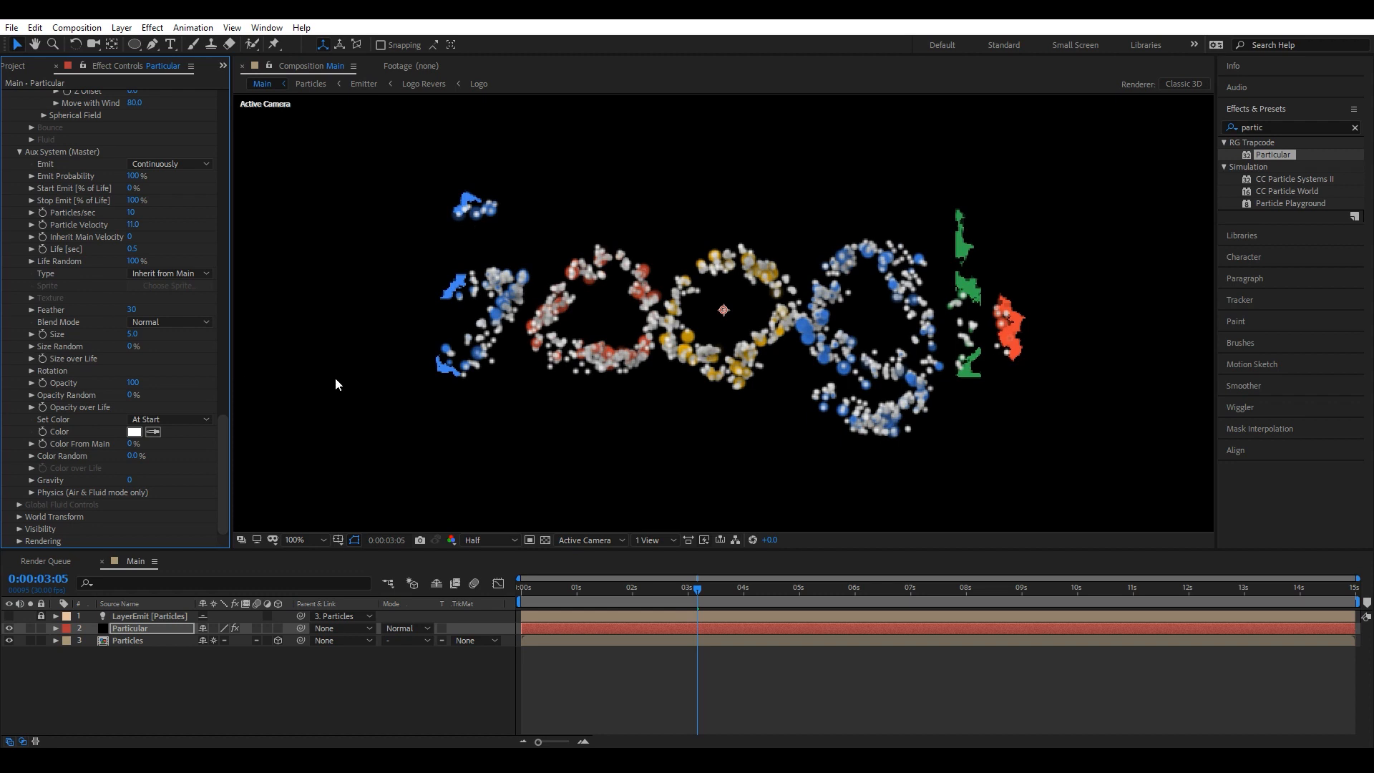
left_click_drag(133, 445, 351, 441)
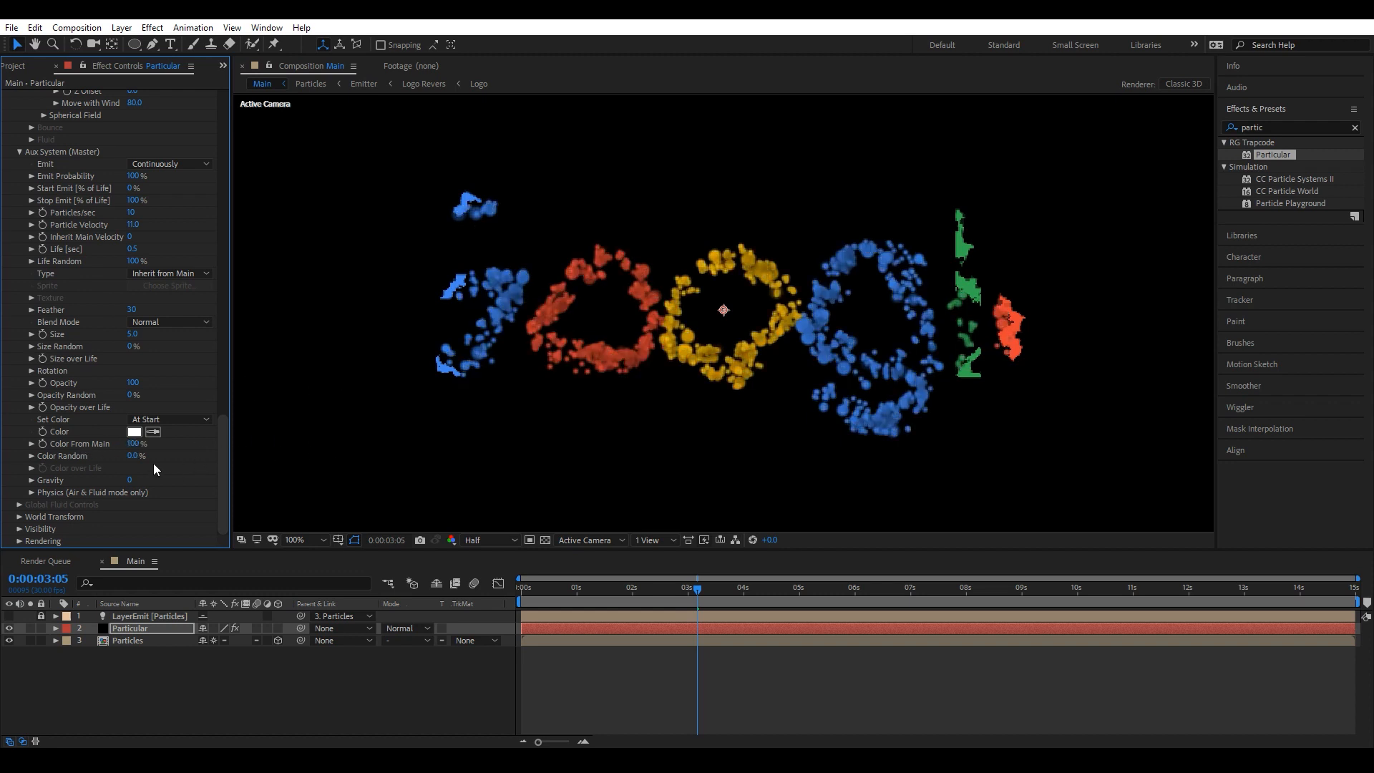
Raise the Turbulence Position in the aux particles' physics and check the effect around 0:00:01:27.
left_click(31, 493)
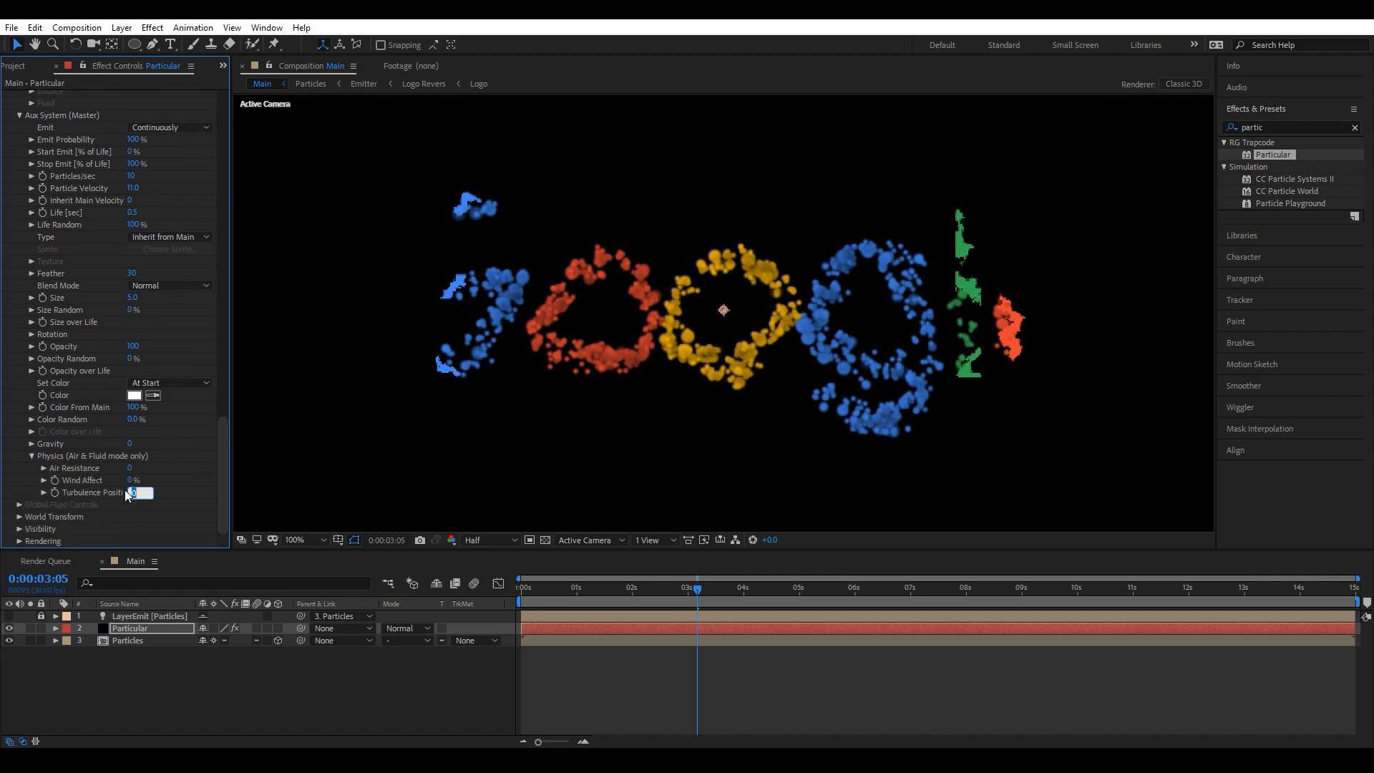
key("Return")
left_click_drag(695, 594, 624, 629)
scroll(48, 135, "up", 15)
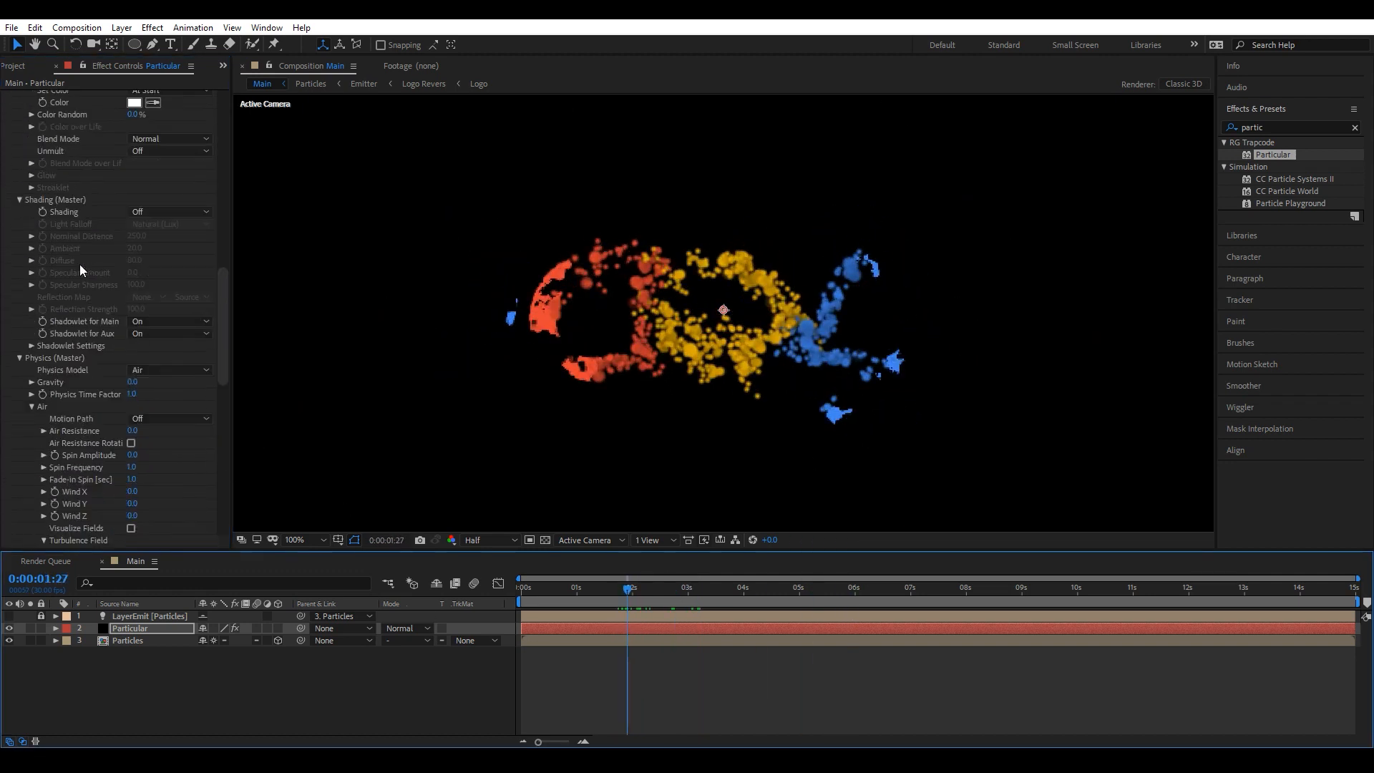
Apply CC Vector Blur to the Particular layer after the Particular effect.
left_click(8, 97)
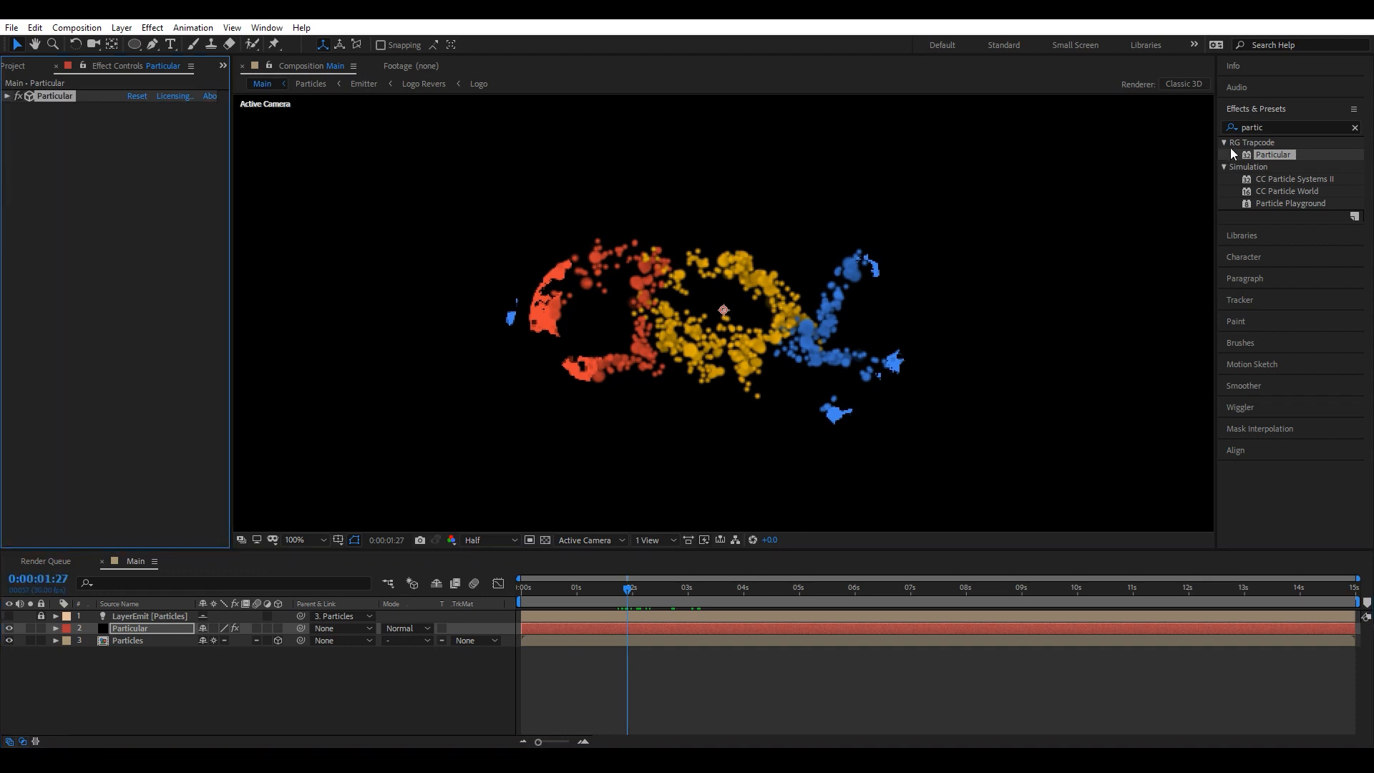
left_click(1272, 127)
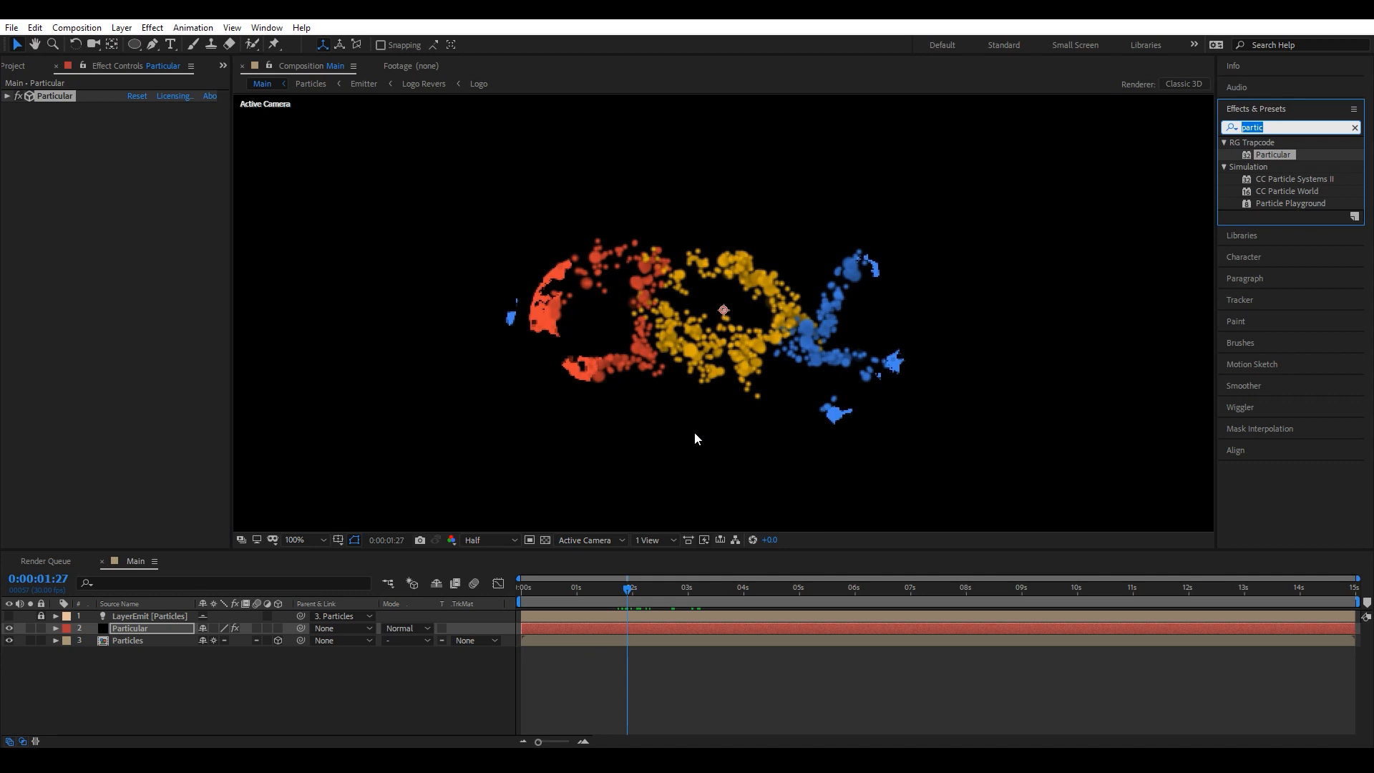
key("comma")
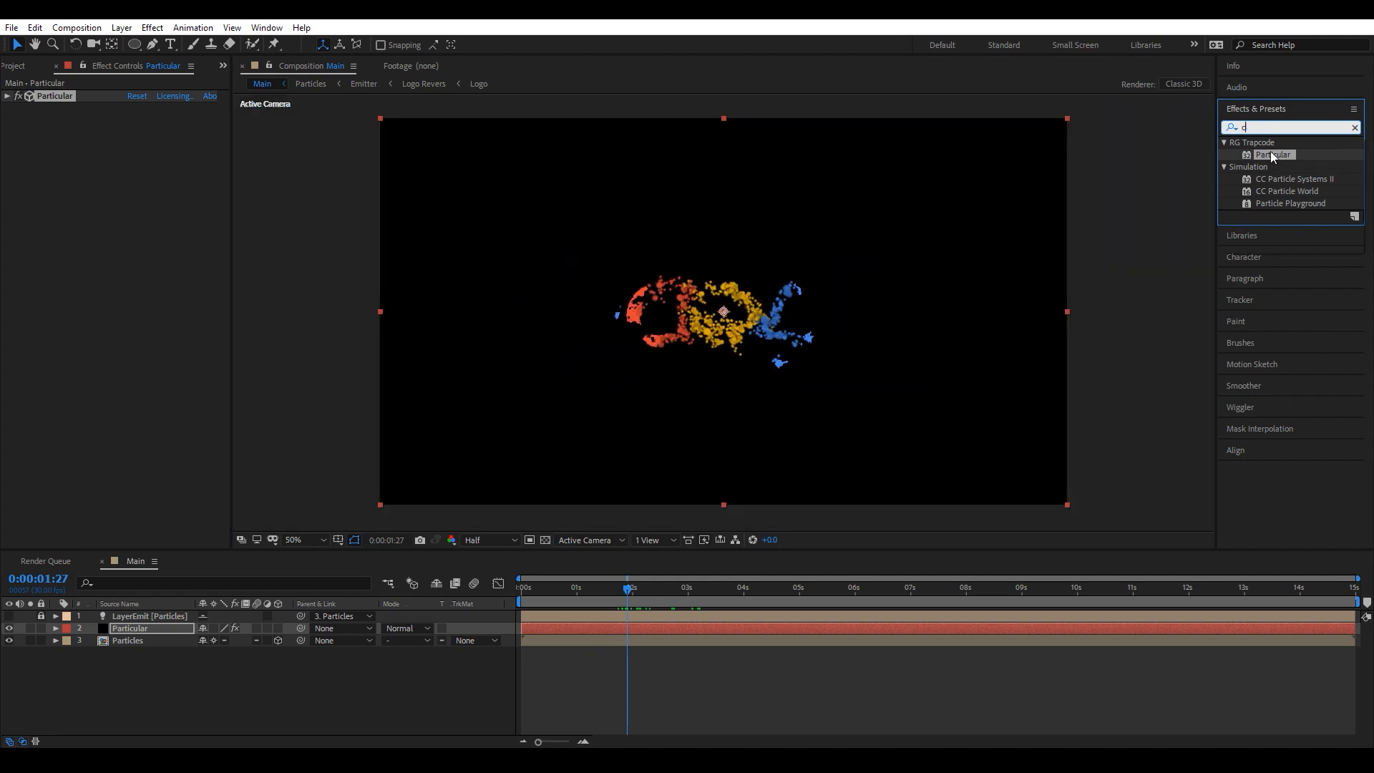
type("cc vecto")
left_click_drag(1279, 157, 107, 145)
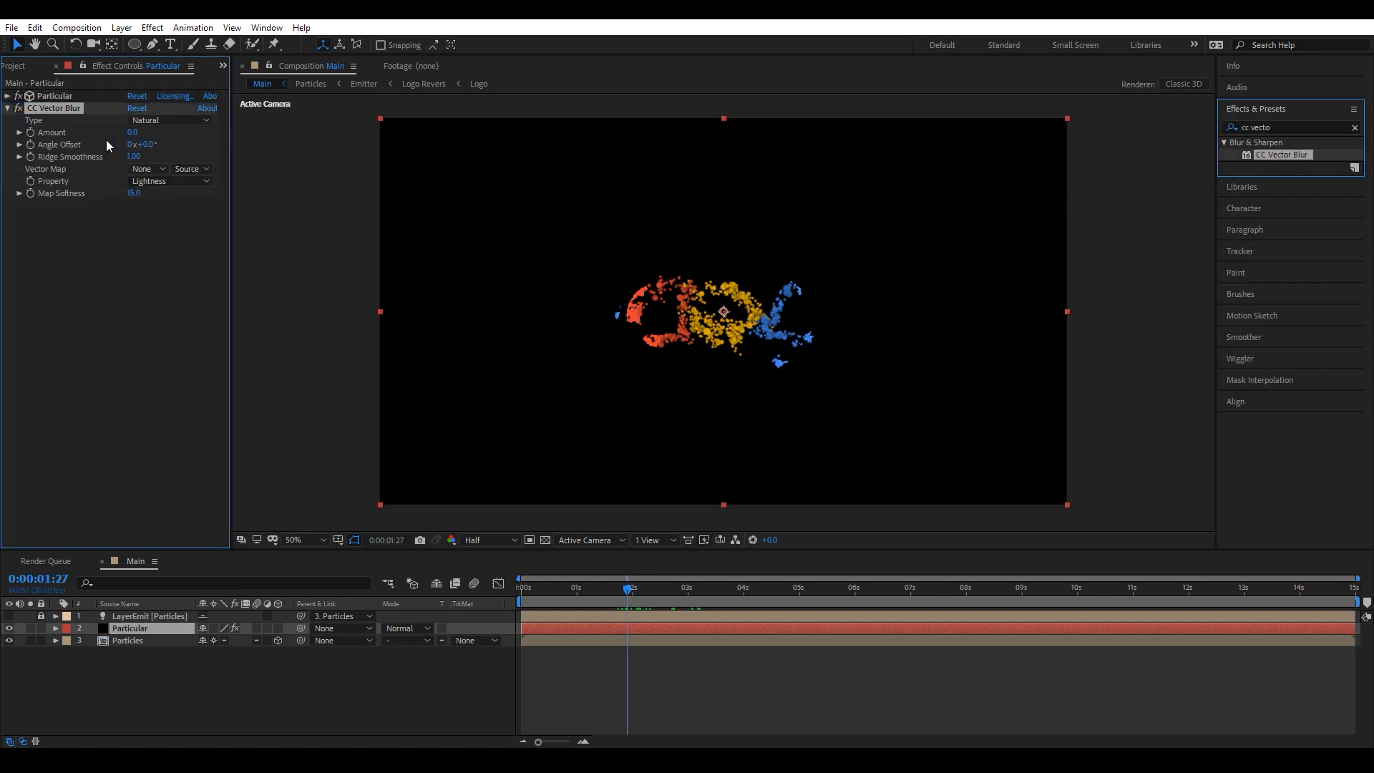
Set CC Vector Blur's Type to Perpendicular, Amount to 11 and Map Softness to 10, and inspect the particles closely.
left_click(171, 120)
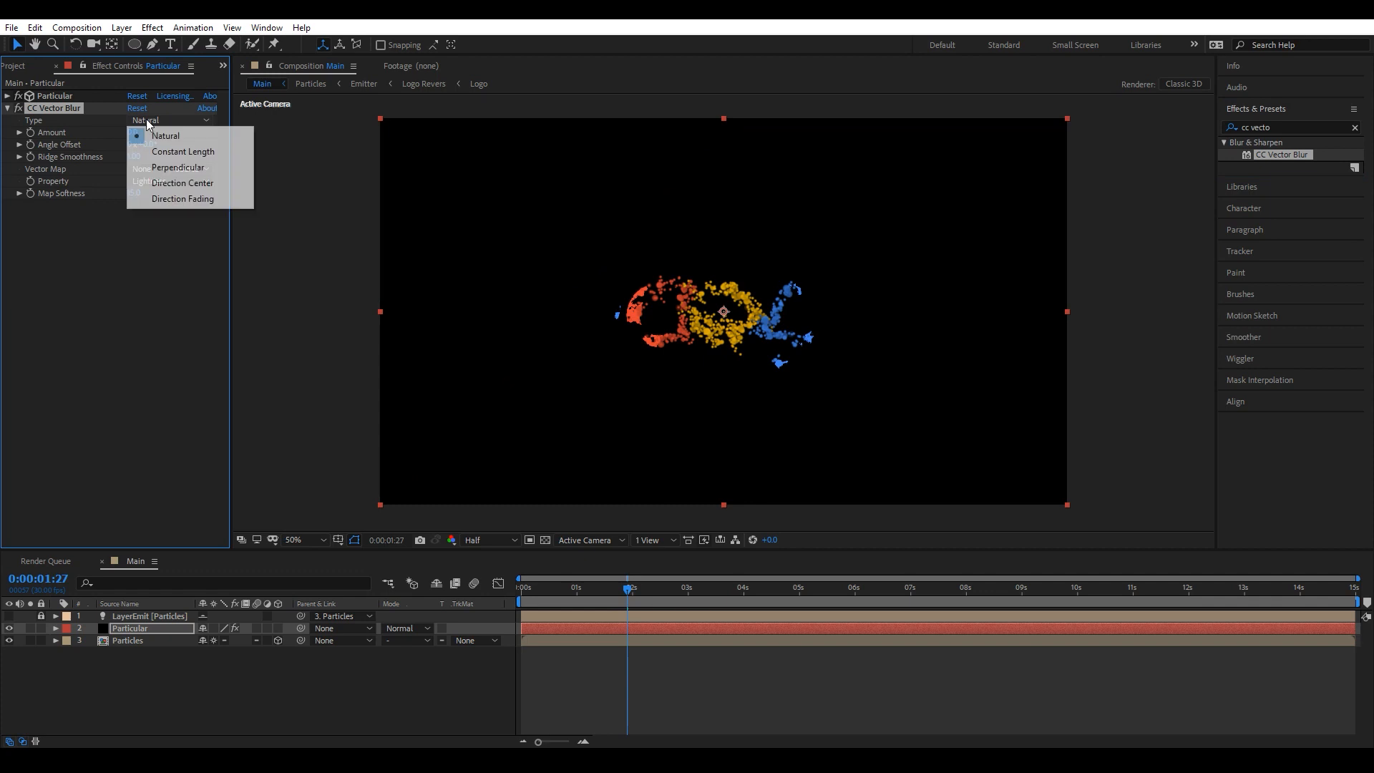
left_click(199, 169)
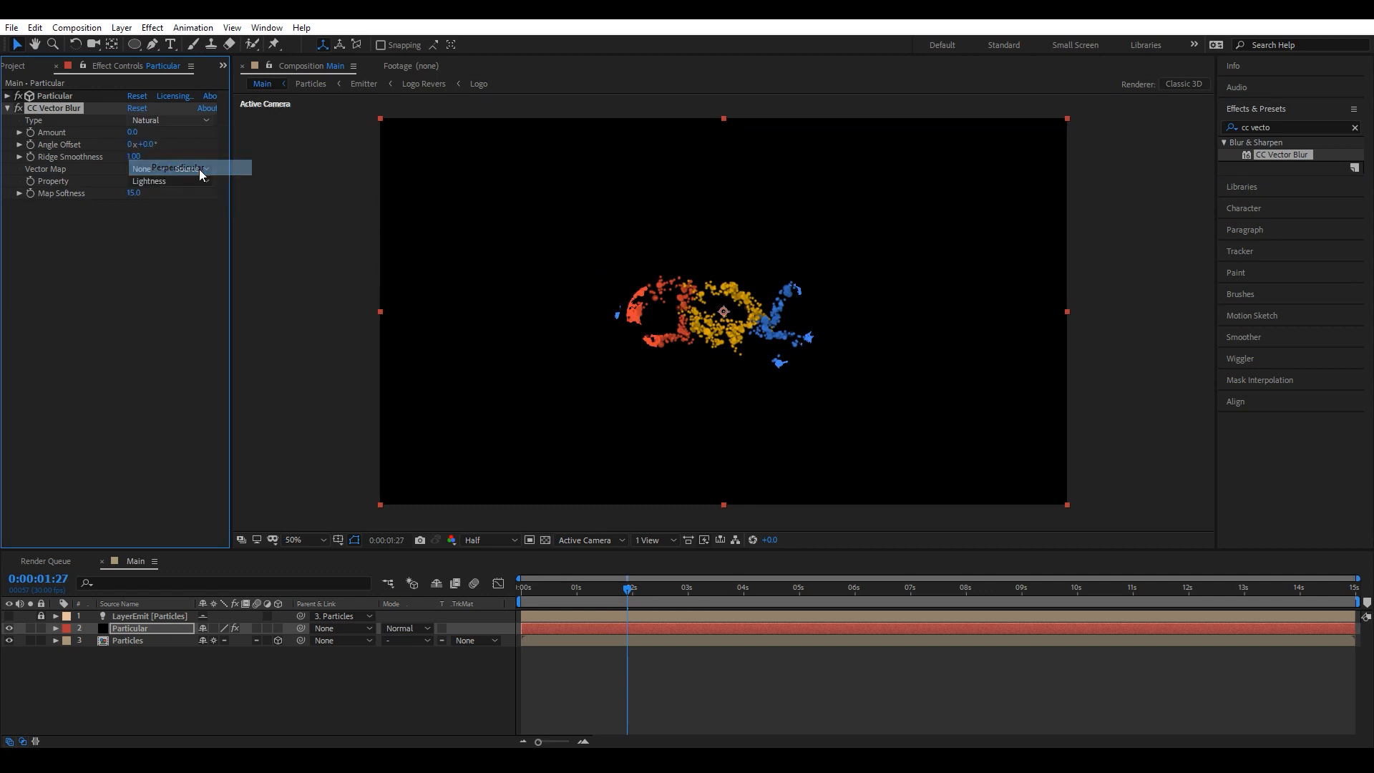
left_click(135, 133)
type("1")
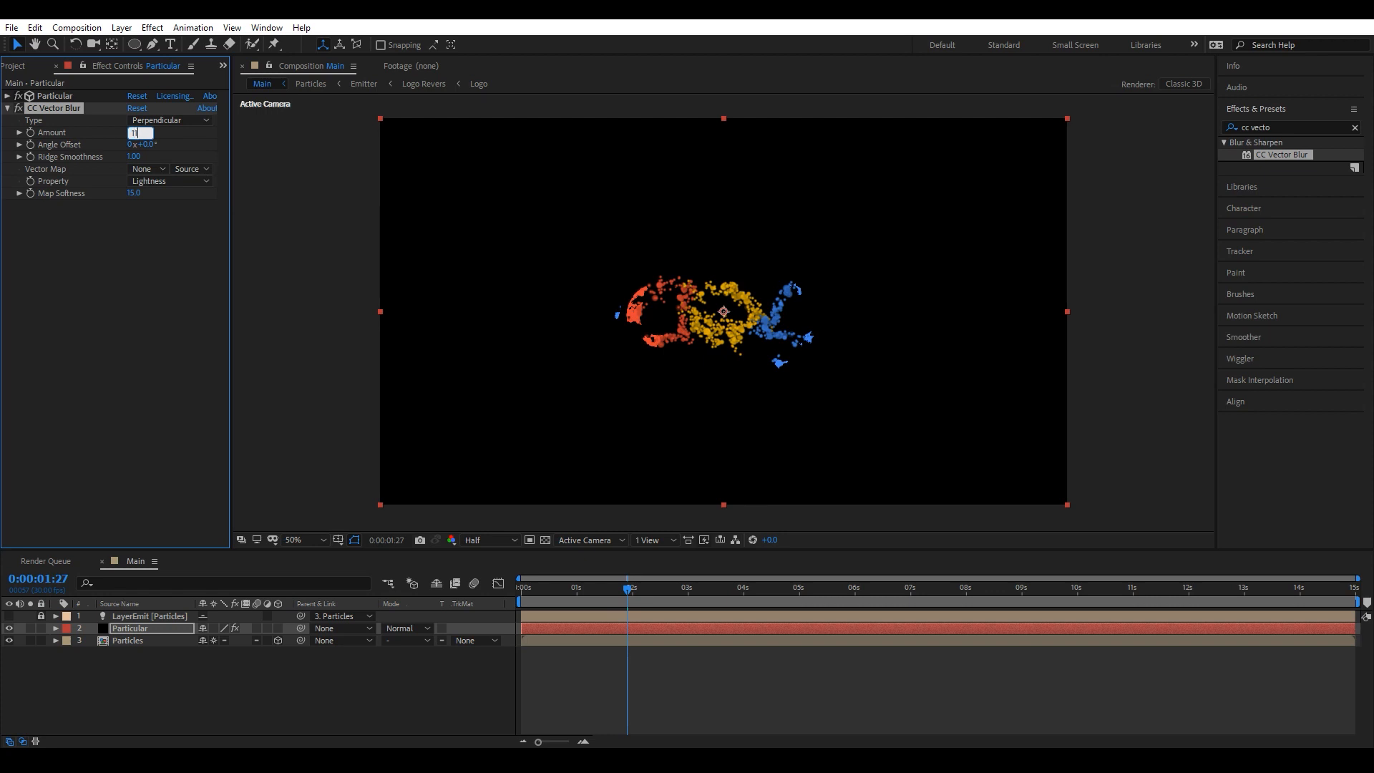
type("1")
key("Return")
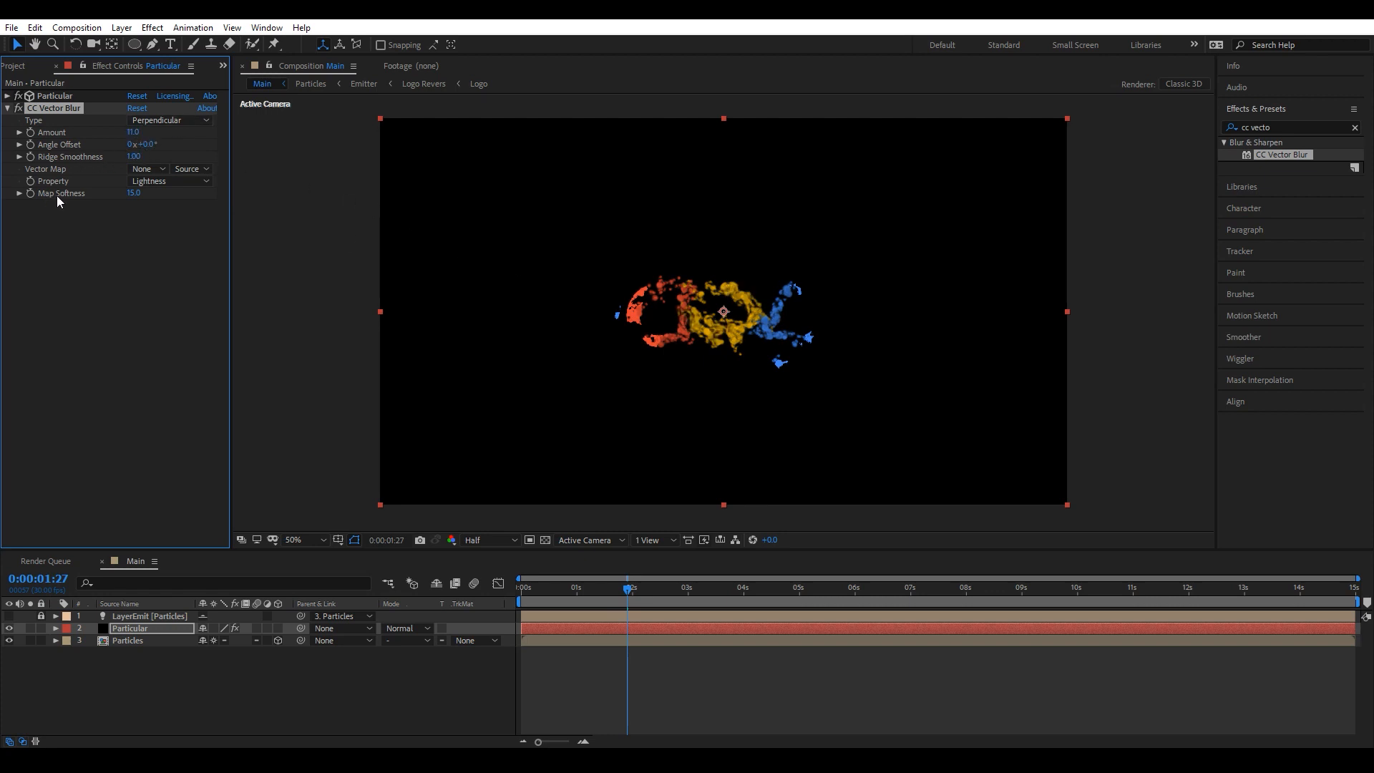
left_click(133, 193)
type("10")
key("Return")
scroll(753, 309, "up", 2)
scroll(642, 356, "down", 2)
scroll(664, 350, "up", 2)
Apply the Sharpen effect to the Particular layer after CC Vector Blur.
left_click(1289, 127)
left_click_drag(1310, 127, 1203, 127)
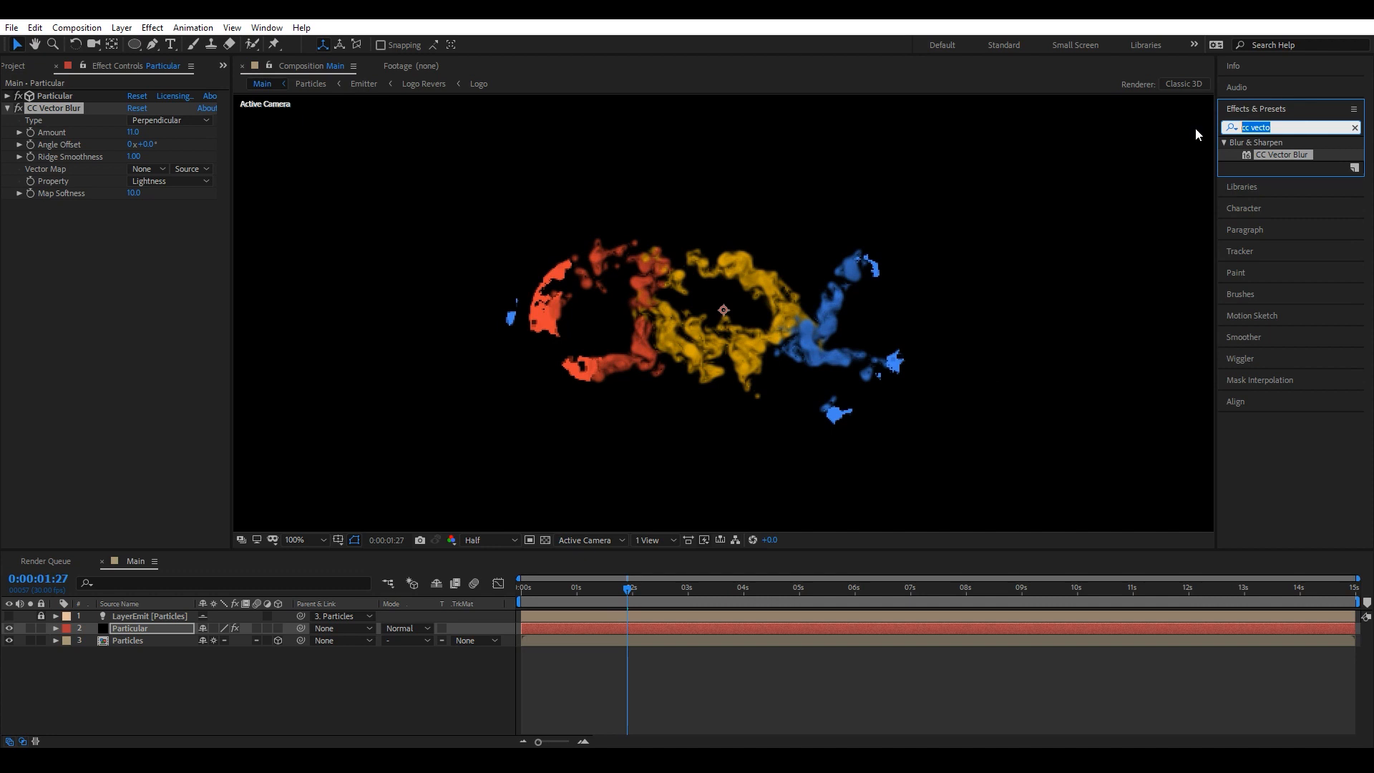
type("Sha")
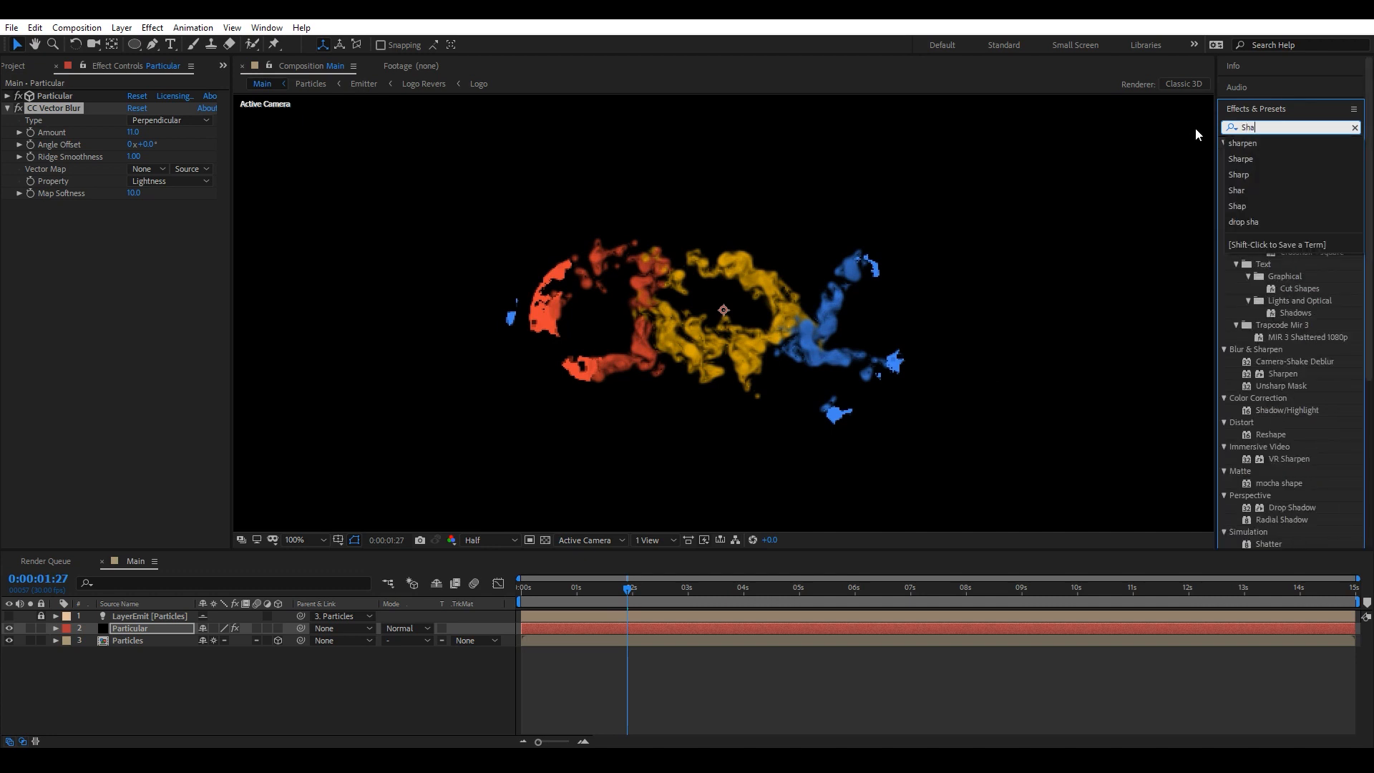
type("rp")
left_click_drag(1293, 154, 91, 259)
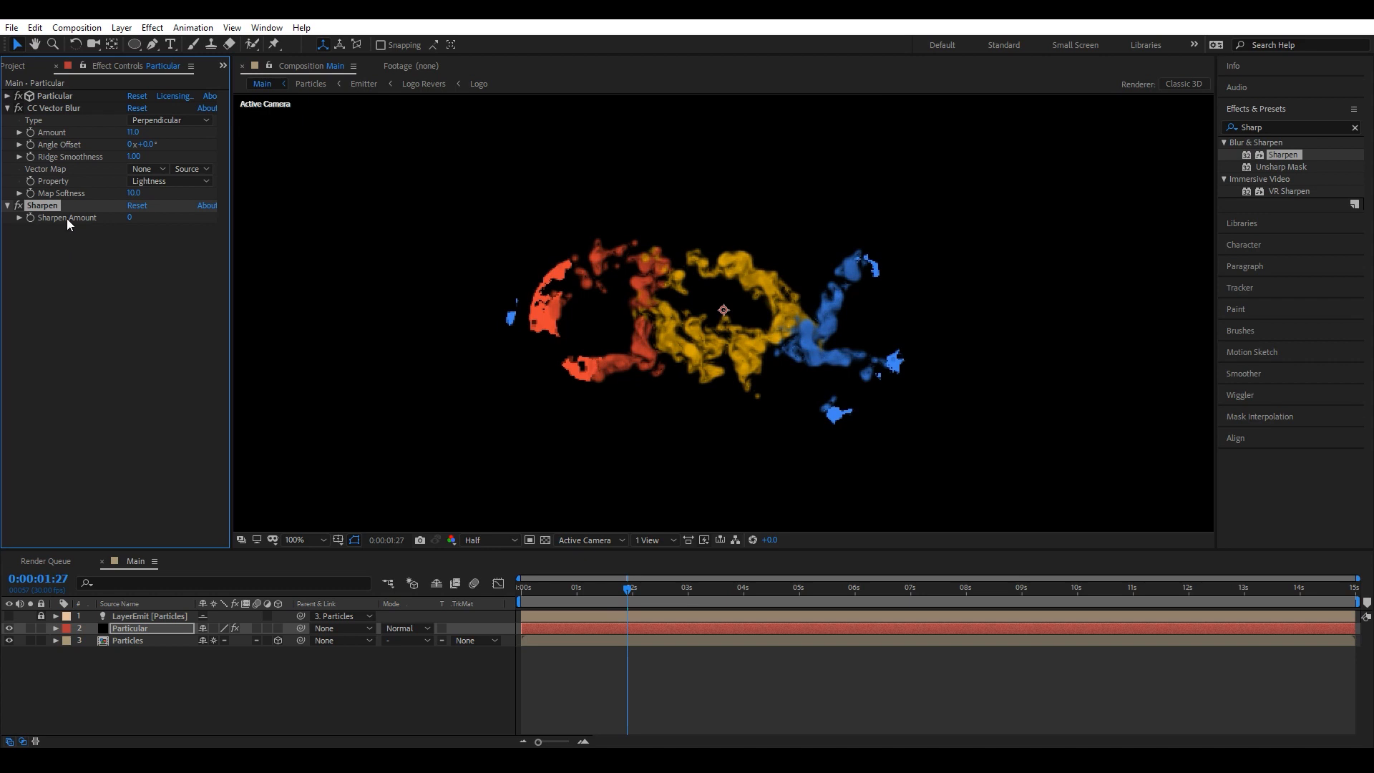
Set the Sharpen Amount to 160 and inspect the sharpened particles closely.
left_click(129, 217)
type("160")
key("Return")
scroll(591, 331, "up", 3)
scroll(594, 343, "down", 3)
scroll(600, 349, "up", 2)
scroll(600, 349, "down", 2)
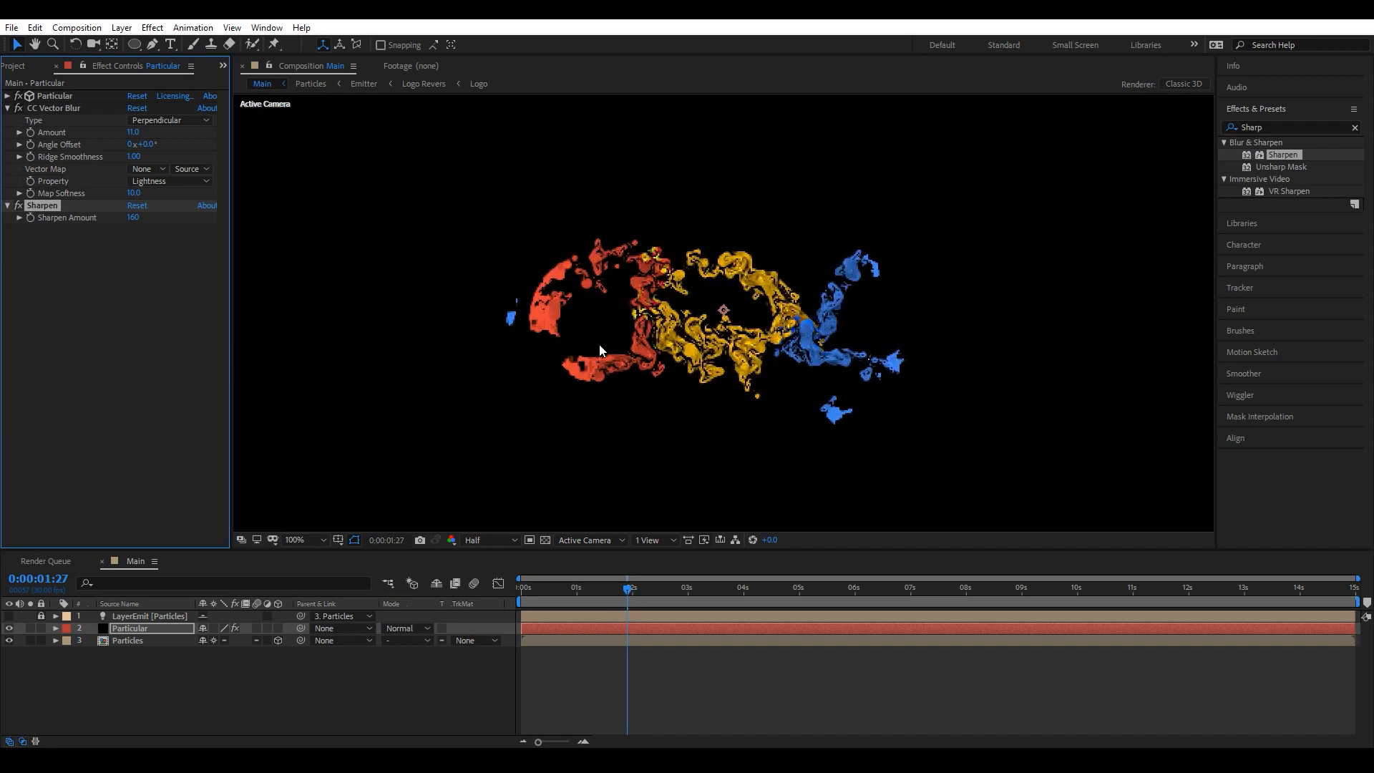
Fit the composition in the viewer and apply the Stylize Glow effect to the Particular layer after Sharpen.
left_click(317, 540)
left_click(329, 286)
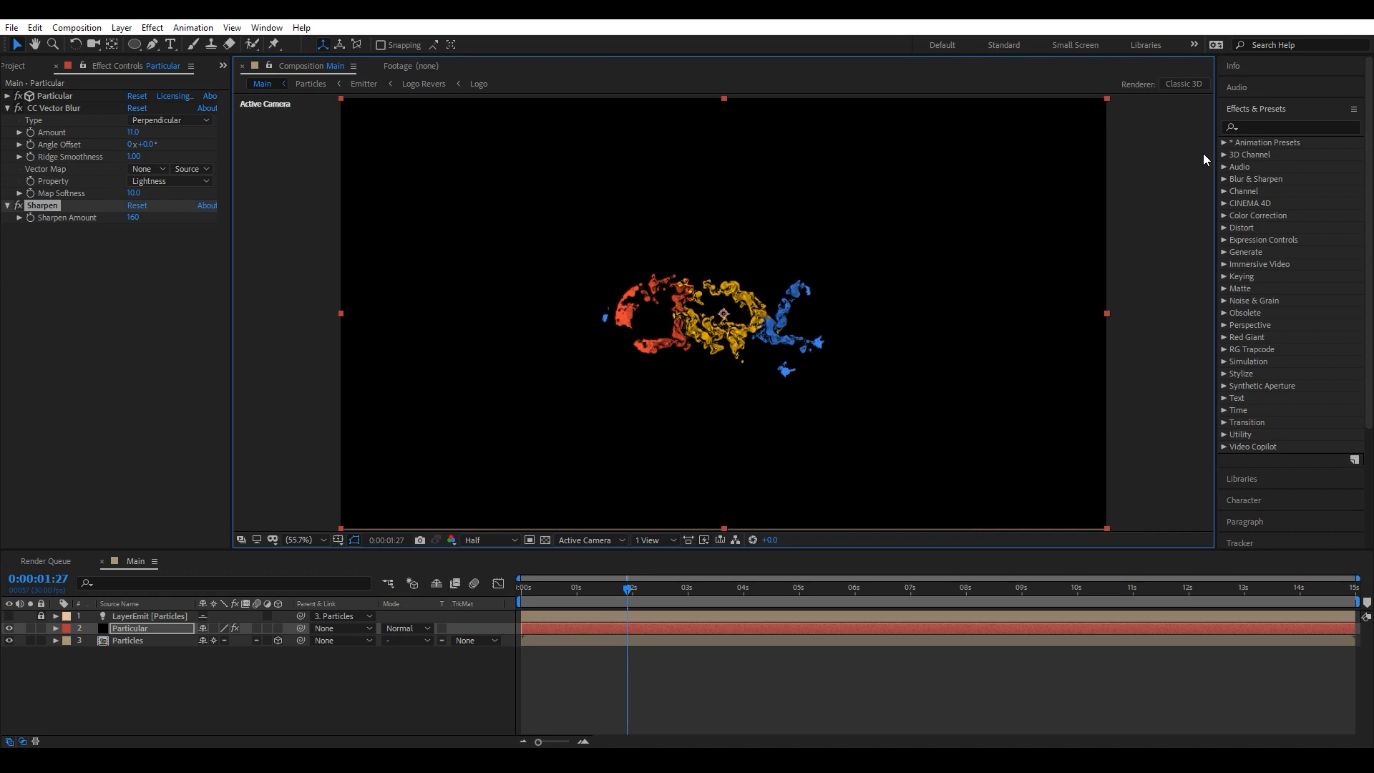
left_click(1257, 127)
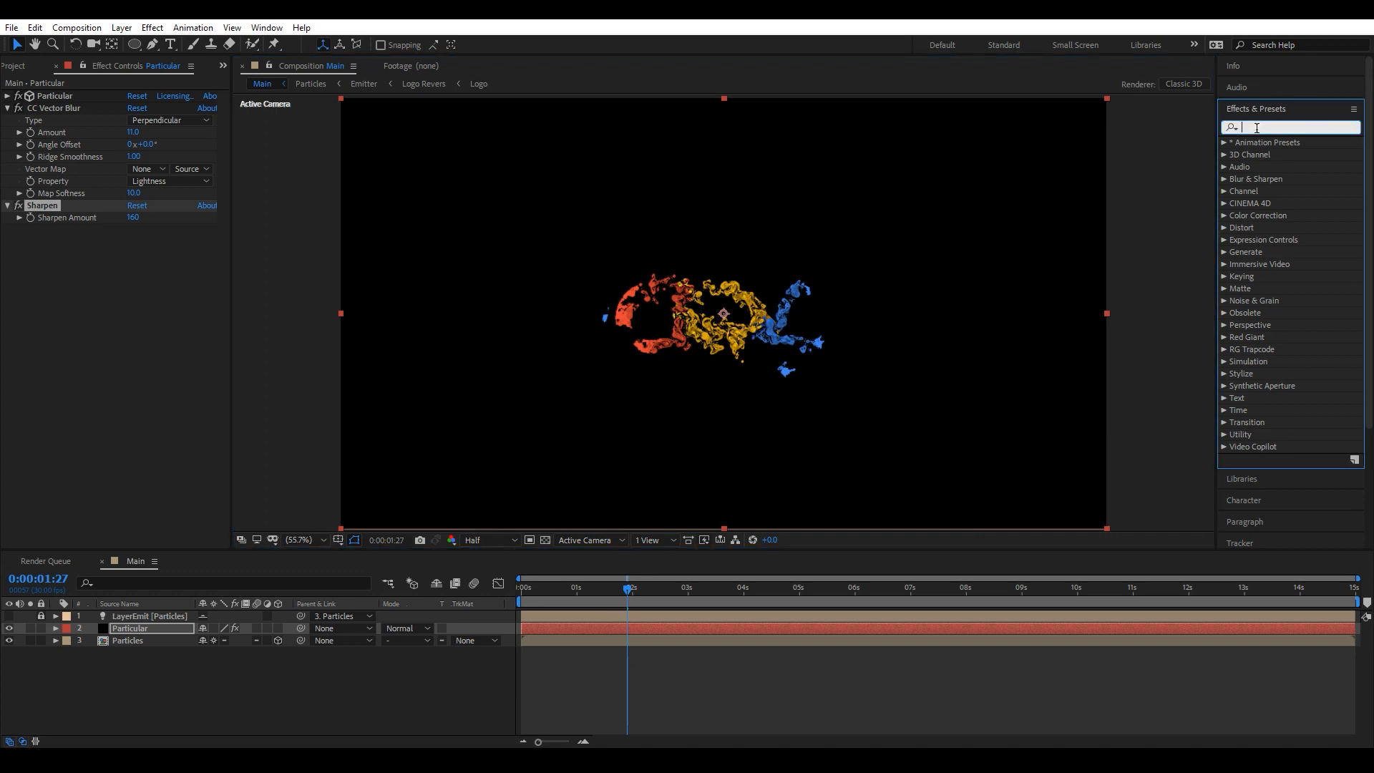
type("glow")
left_click_drag(1260, 234, 160, 250)
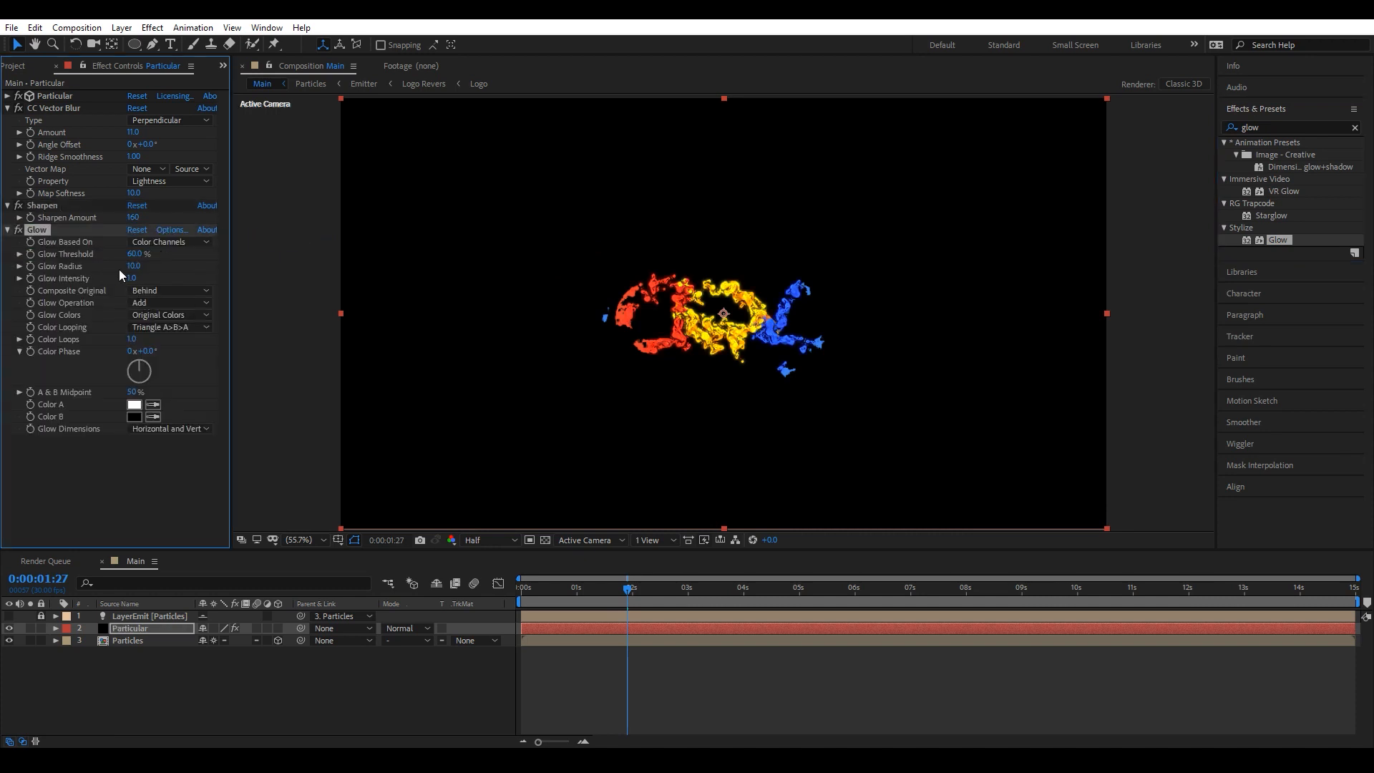
Set the Glow Radius to 50 and collapse the CC Vector Blur and Glow settings.
left_click(131, 266)
type("50")
key("Return")
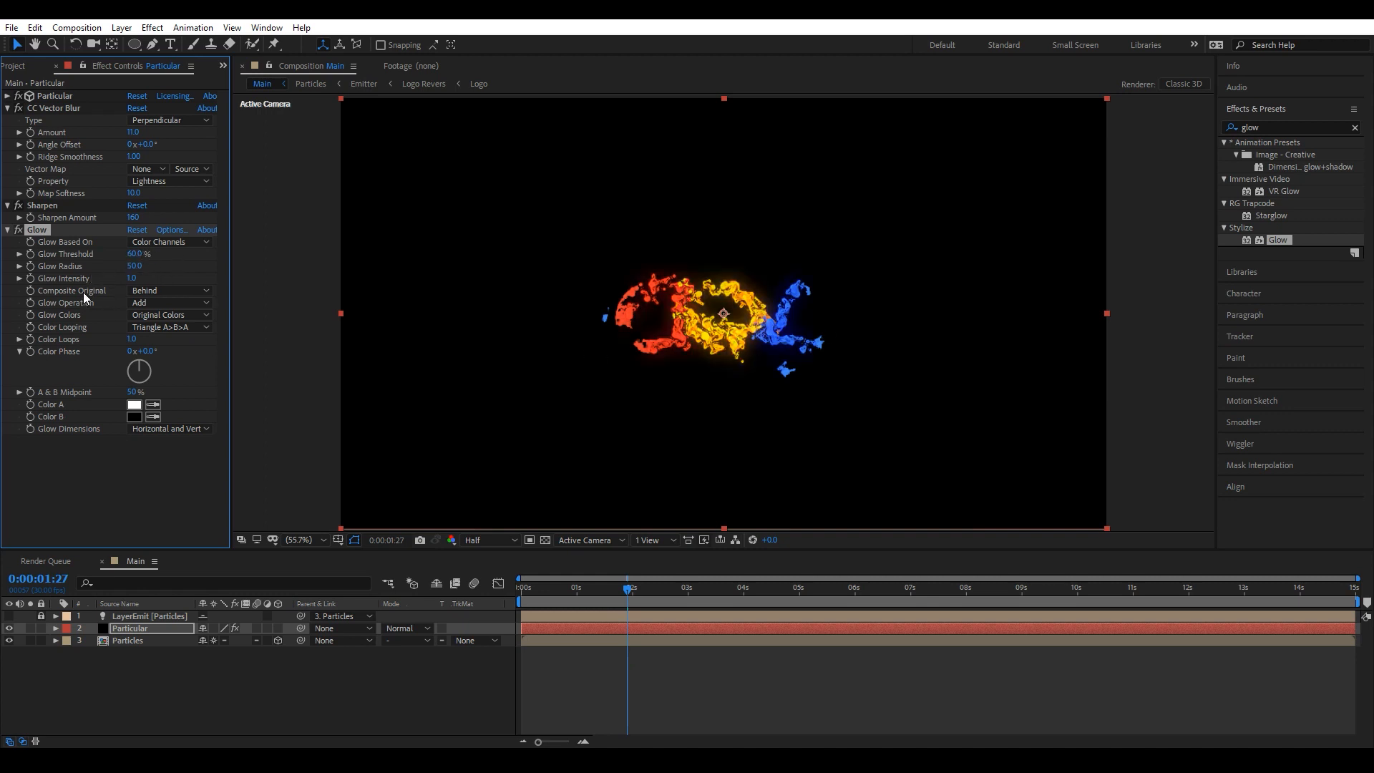
left_click(8, 108)
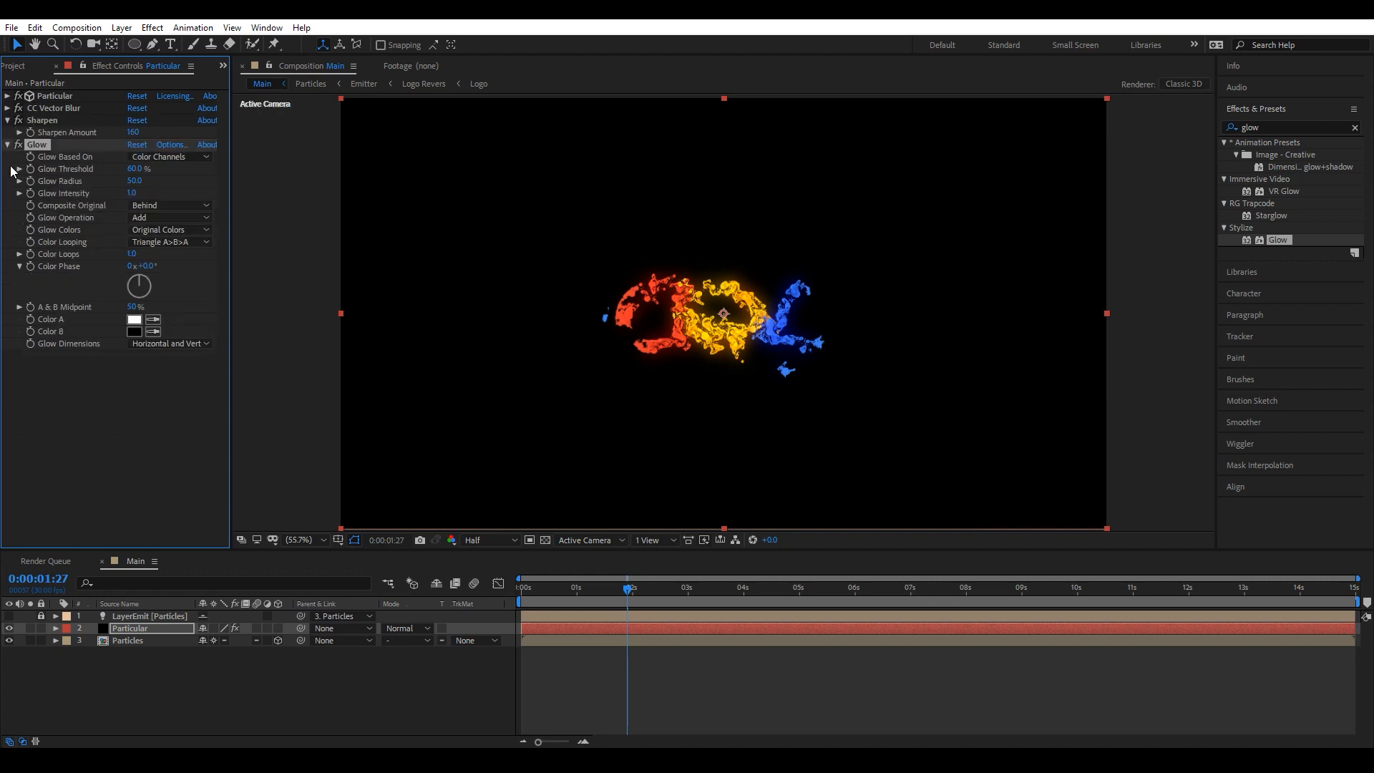
left_click(8, 144)
Create a black 1920 × 1080 px solid named "Dust particles" in the Main composition.
left_click(126, 675)
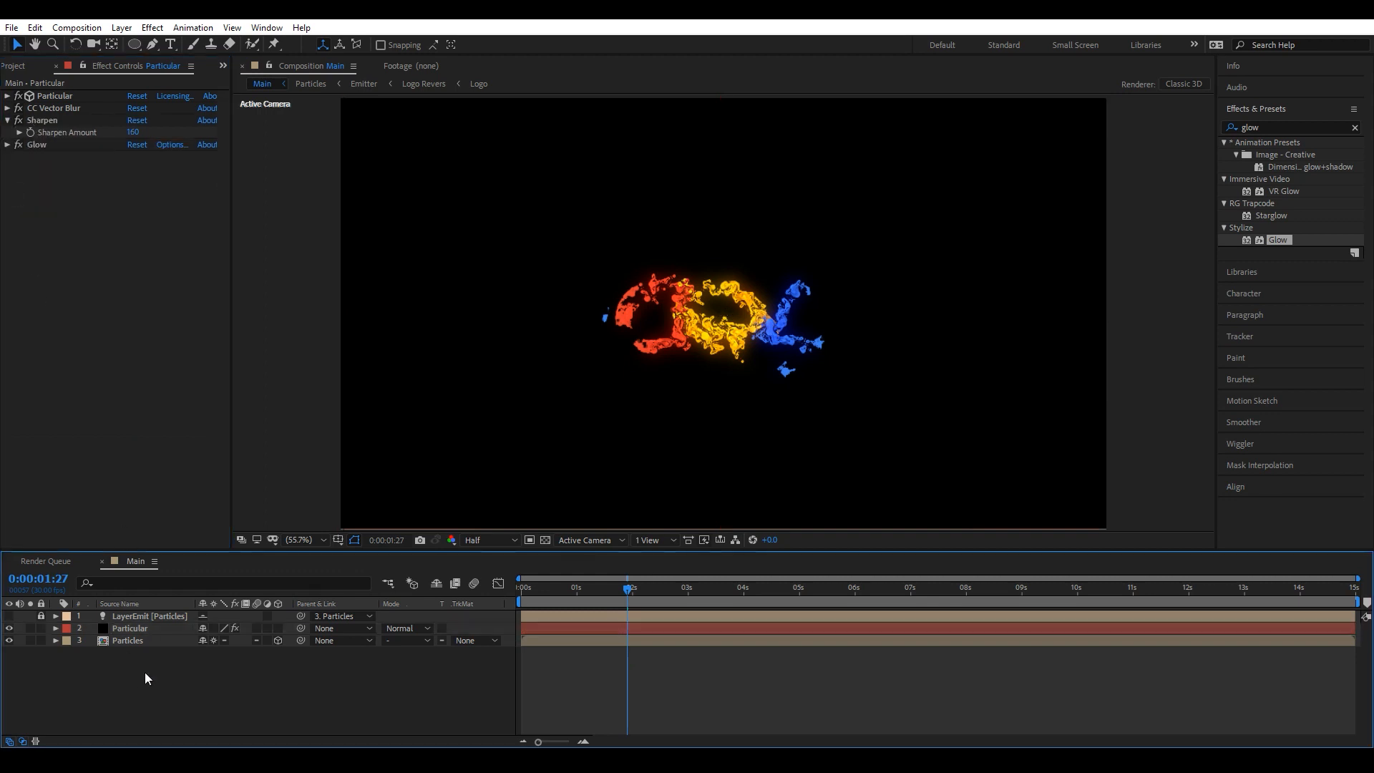
right_click(139, 677)
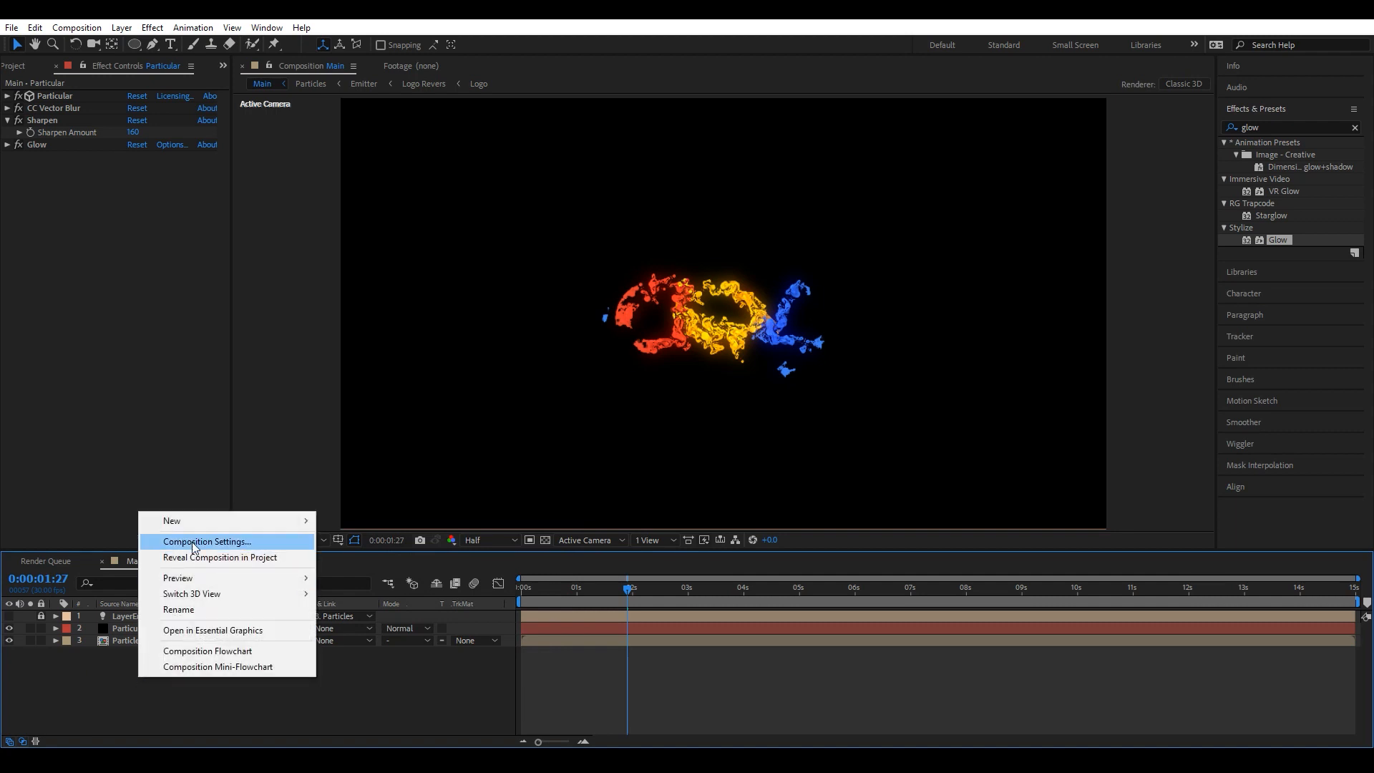
mouse_move(223, 521)
left_click(344, 557)
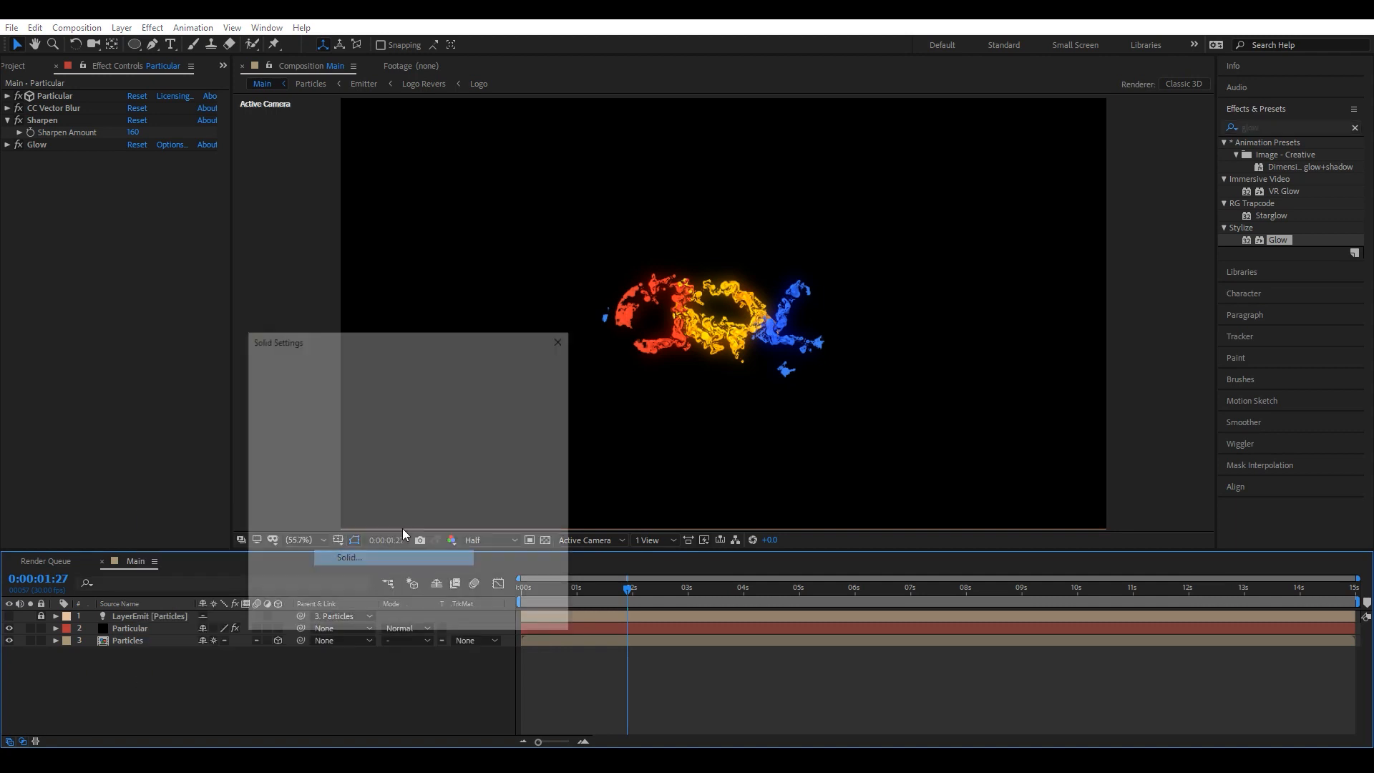
key("BackSpace")
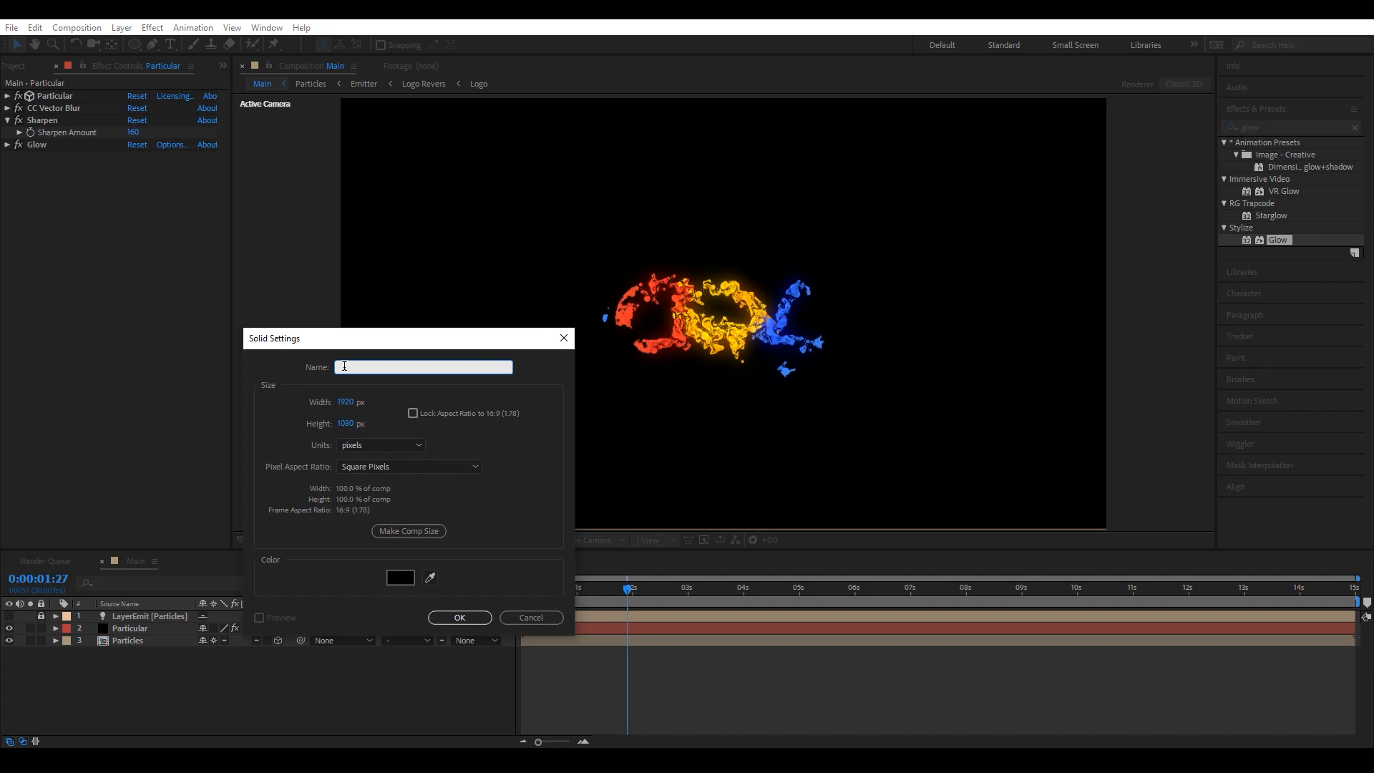
type("Dust particlse")
key("BackSpace")
key("BackSpace")
type("es")
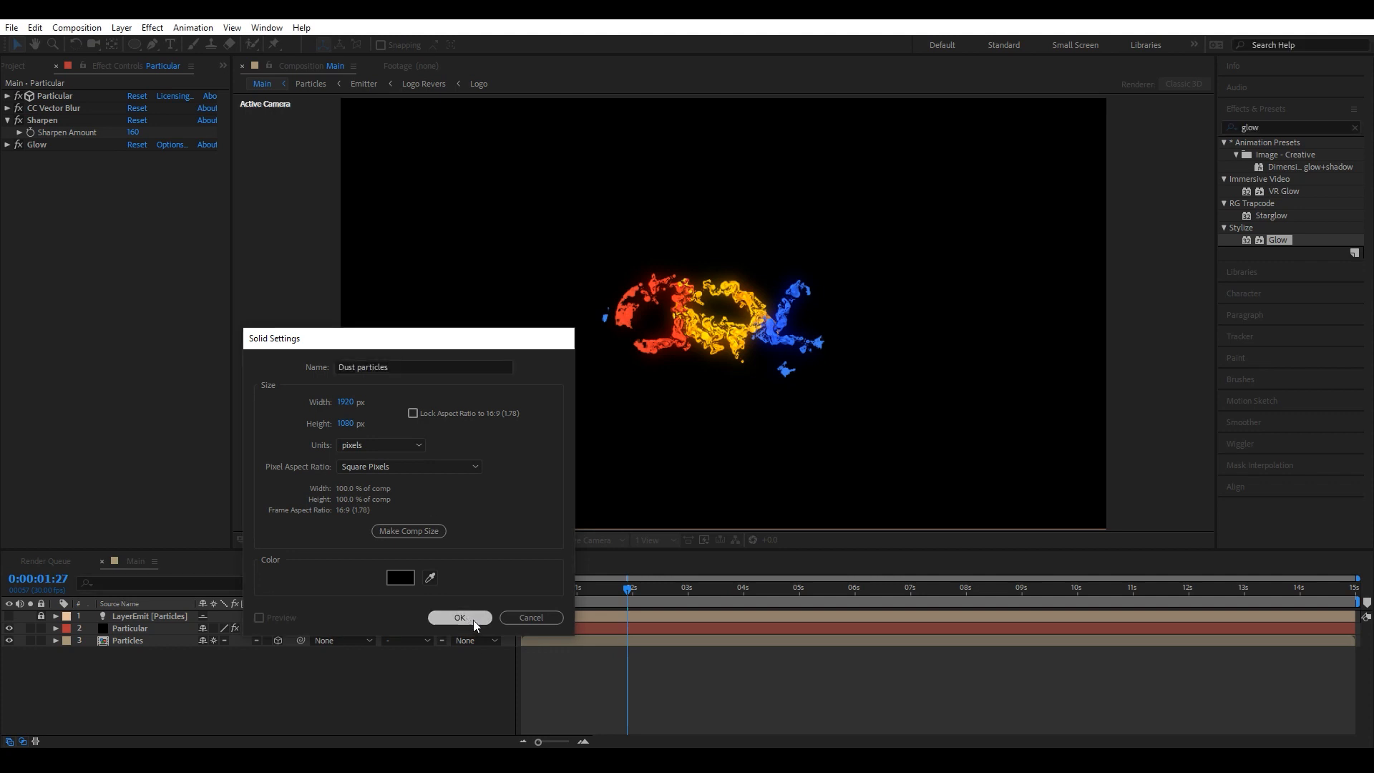
left_click(464, 616)
Move the current time to 0:00:02:28 and apply the RG Trapcode Particular effect to the Dust particles layer.
left_click(618, 591)
left_click_drag(619, 591, 518, 602)
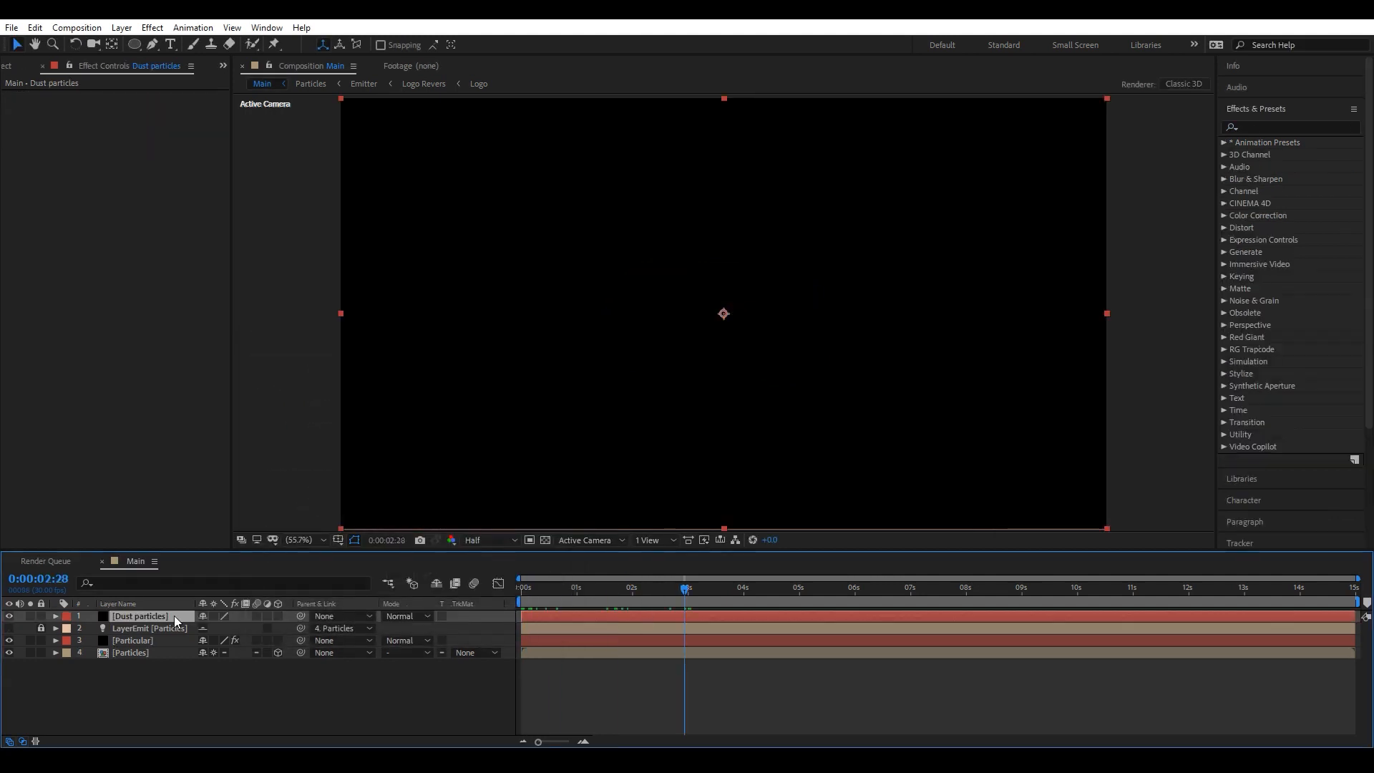
left_click(1281, 127)
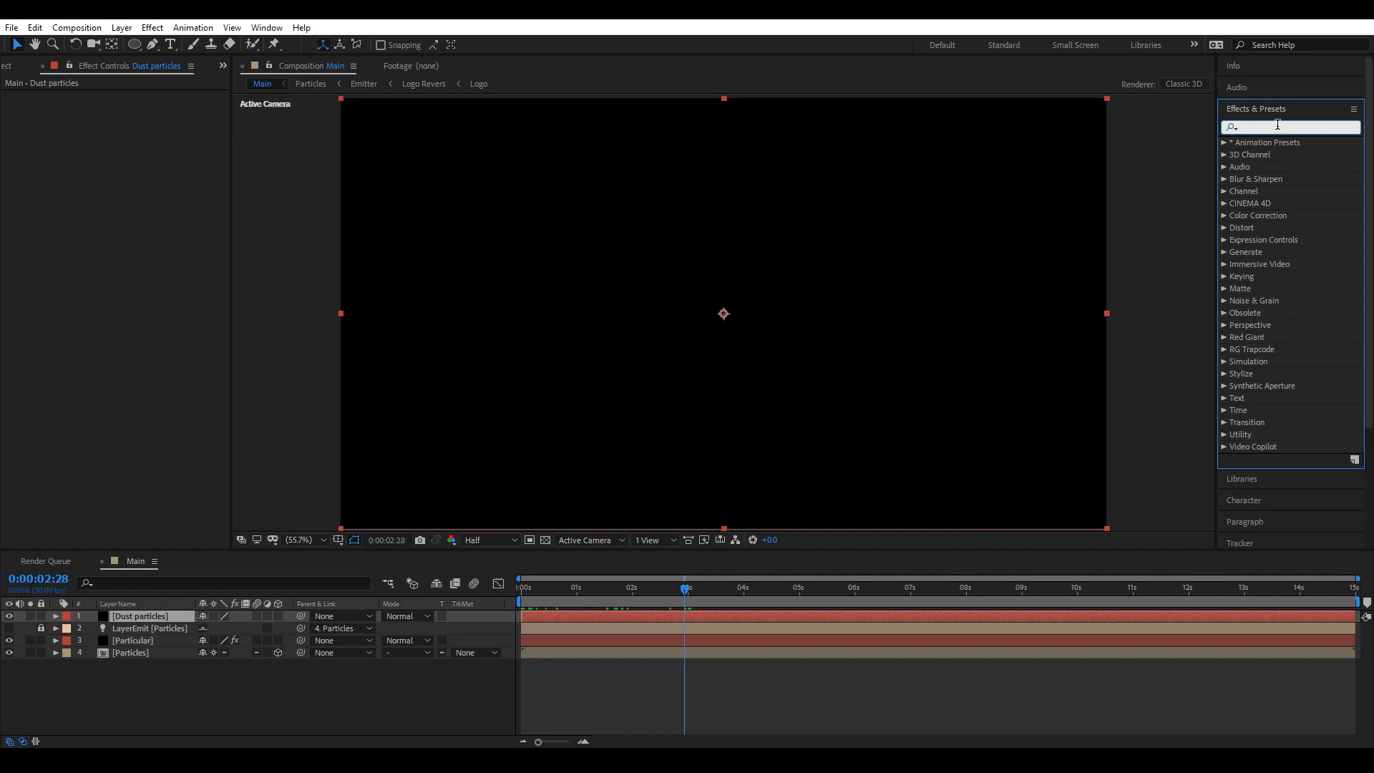
type("parti")
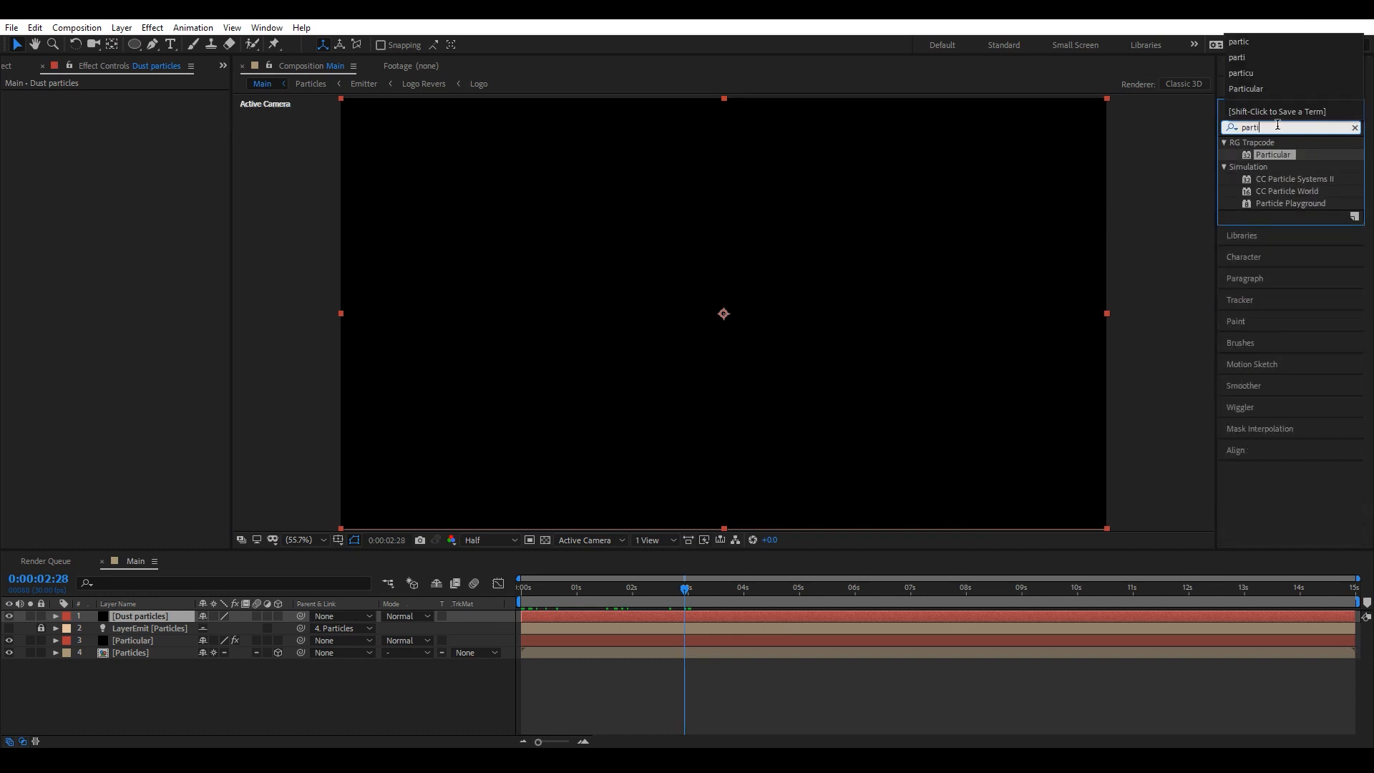
left_click_drag(1272, 155, 144, 616)
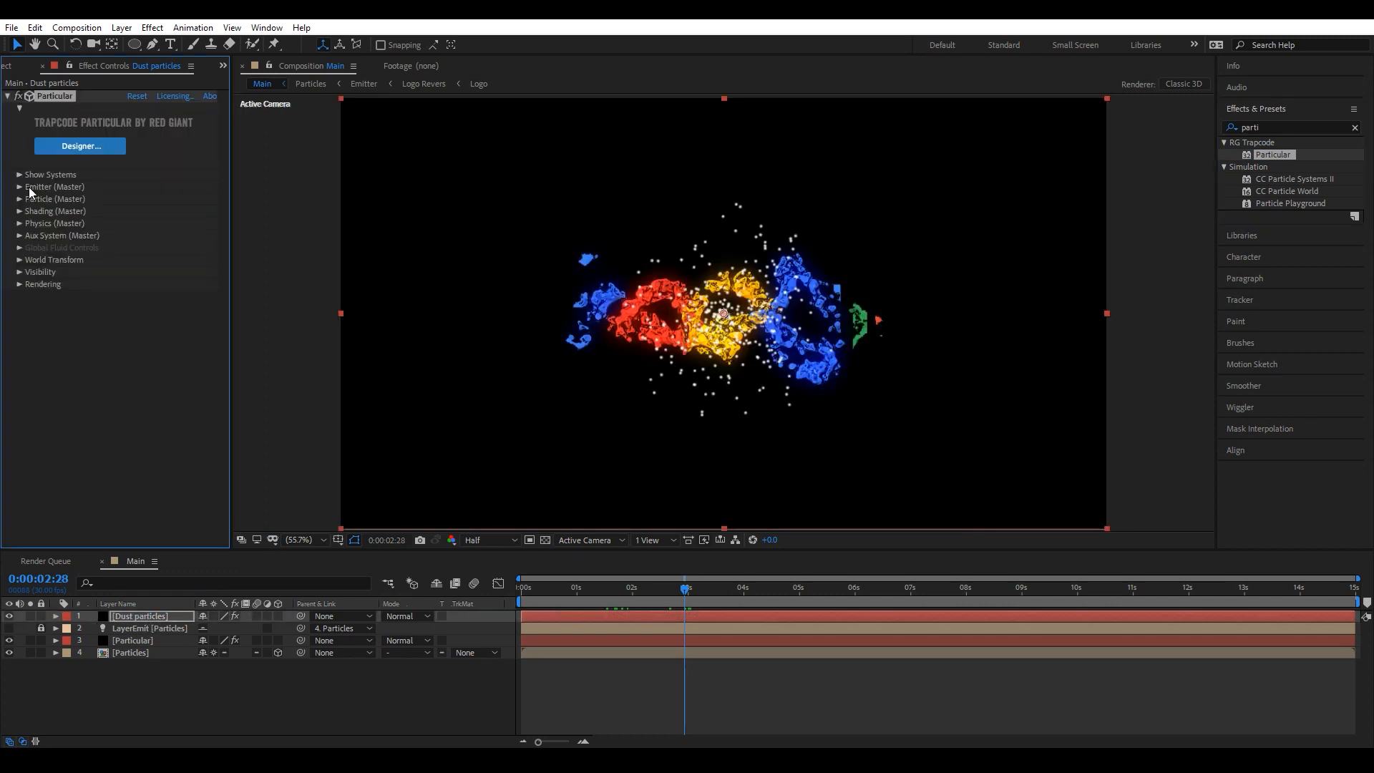
Set the dust emitter's Particles/sec to 80000 and its Emitter Type to Layer.
left_click(20, 187)
left_click(138, 212)
type("80")
type("0000")
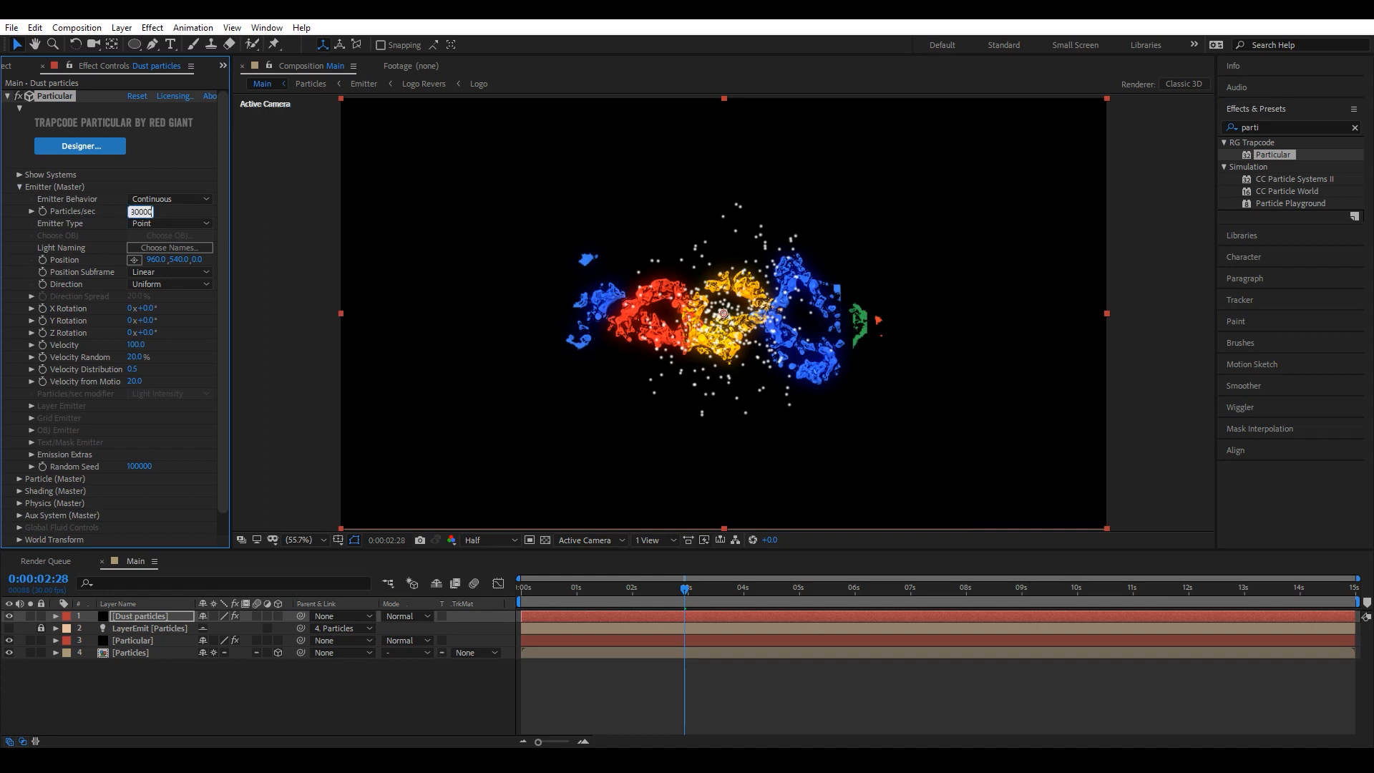
key("Return")
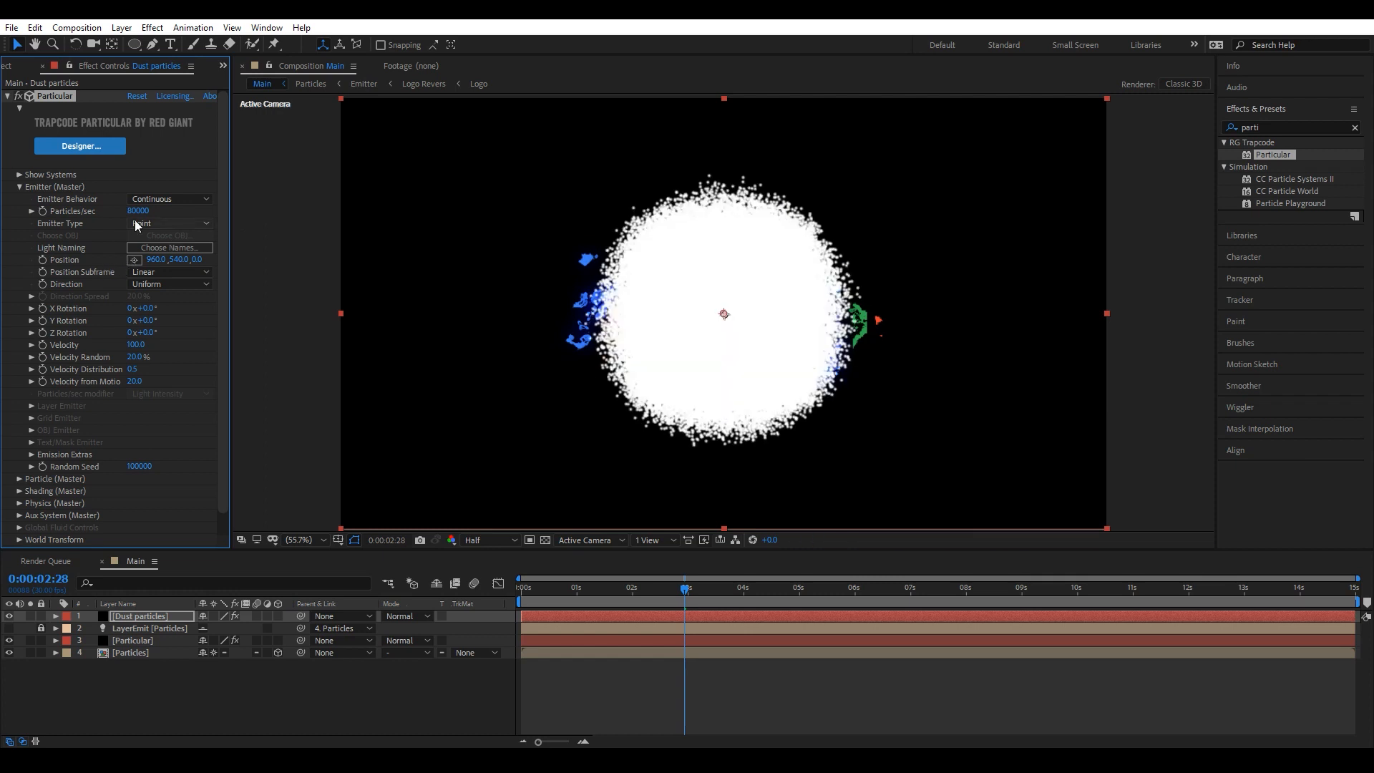
left_click(130, 223)
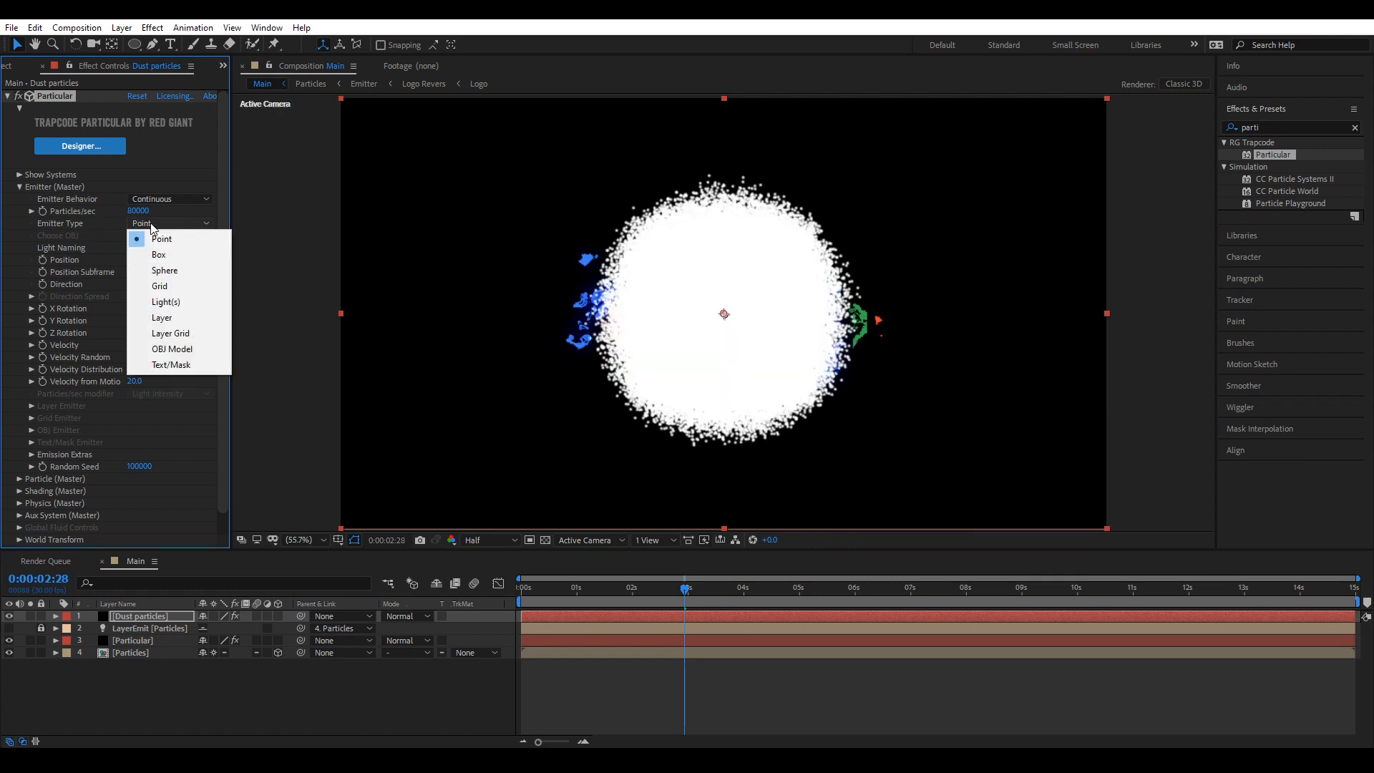
left_click(163, 320)
Set the emitter's Velocity to 0, Velocity Random to 0% and Emitter Size Z to 50.
left_click(138, 345)
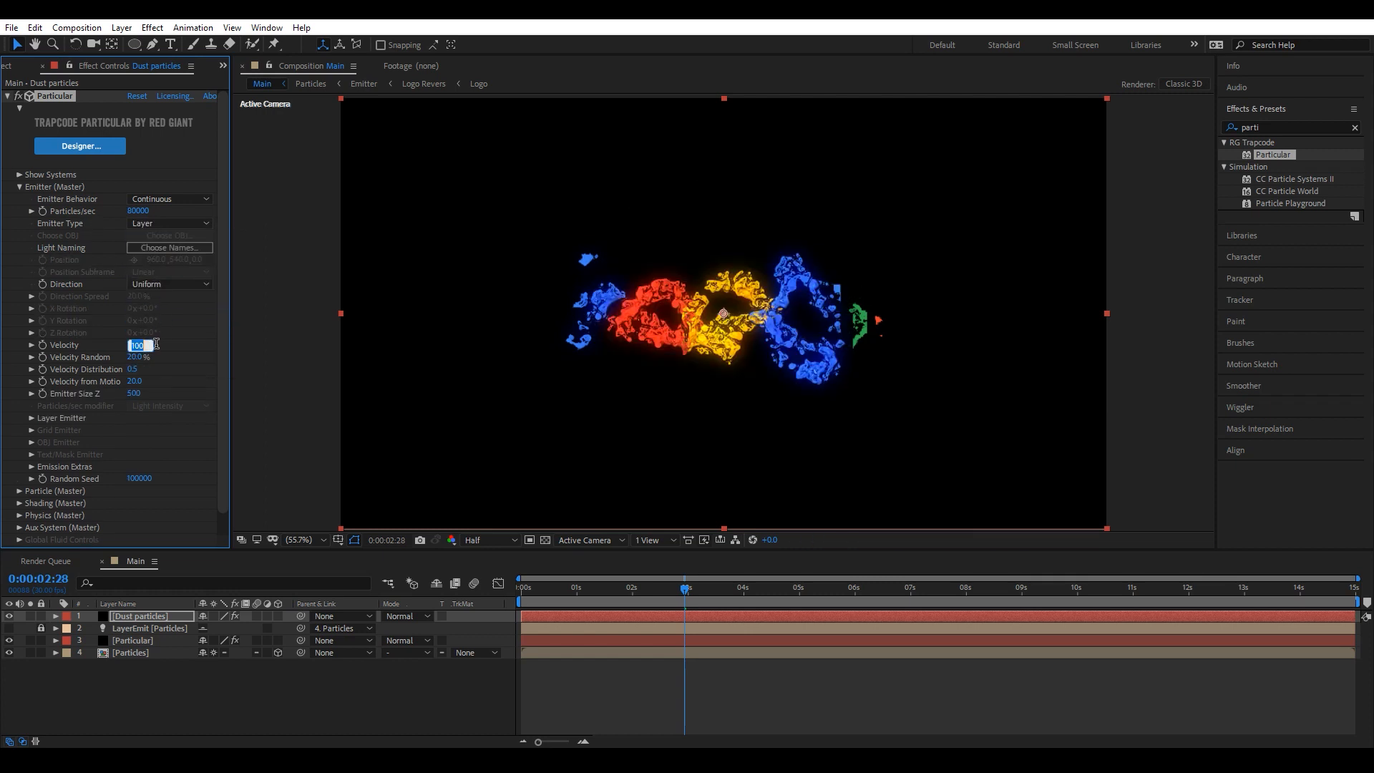
type("0")
key("Return")
left_click(135, 356)
type("0")
left_click(139, 392)
type("5")
Choose the Particles layer as the Layer Emitter source and set Layer RGB Usage to RGB - XYZ Velocity + Col.
scroll(150, 397, "down", 1)
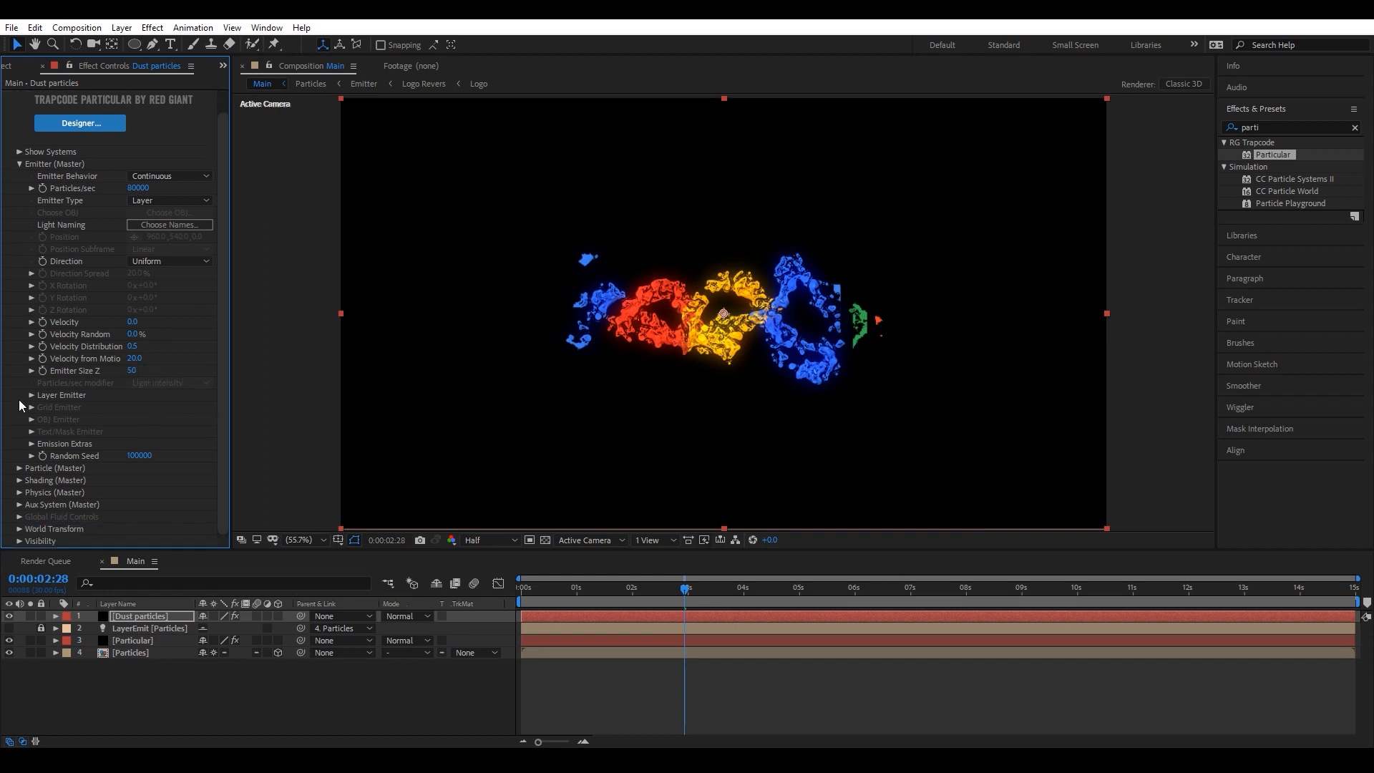
left_click(31, 396)
left_click(144, 406)
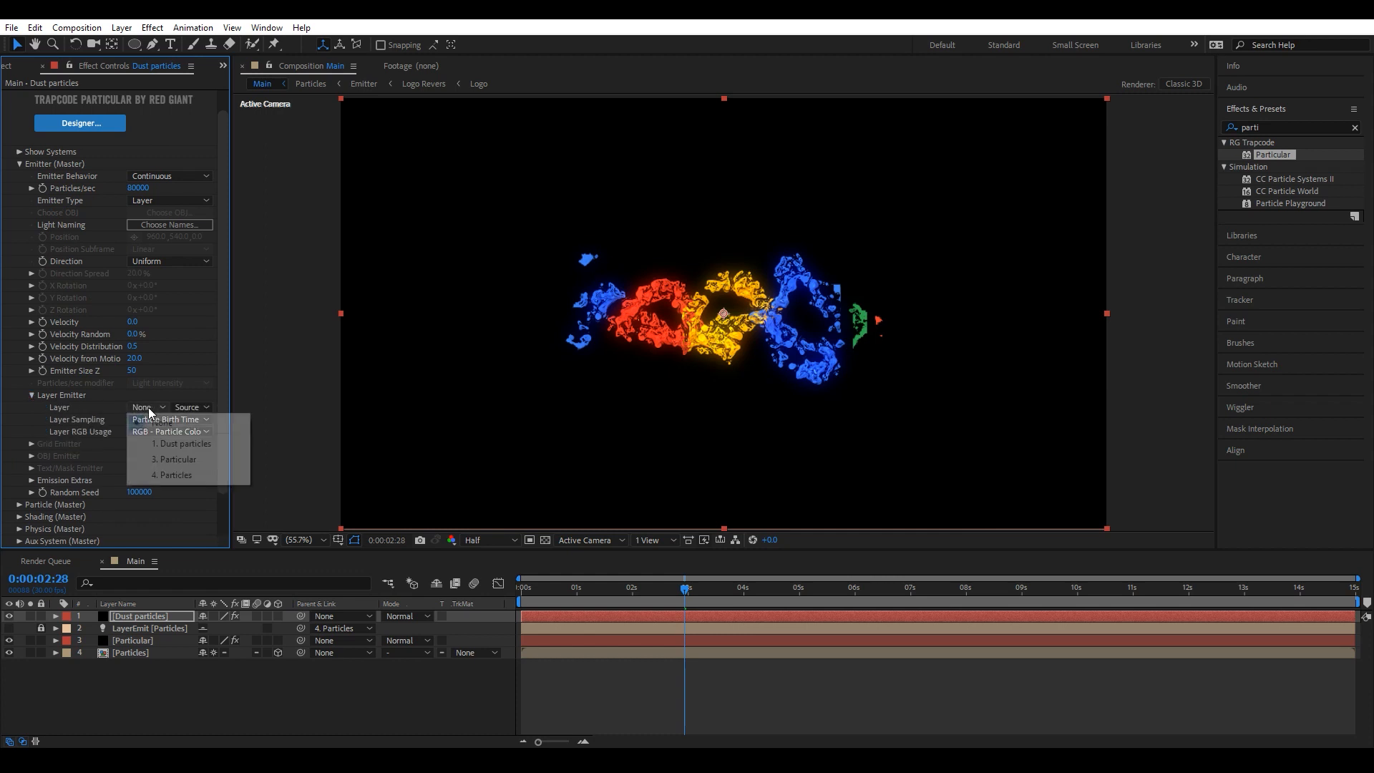
left_click(170, 476)
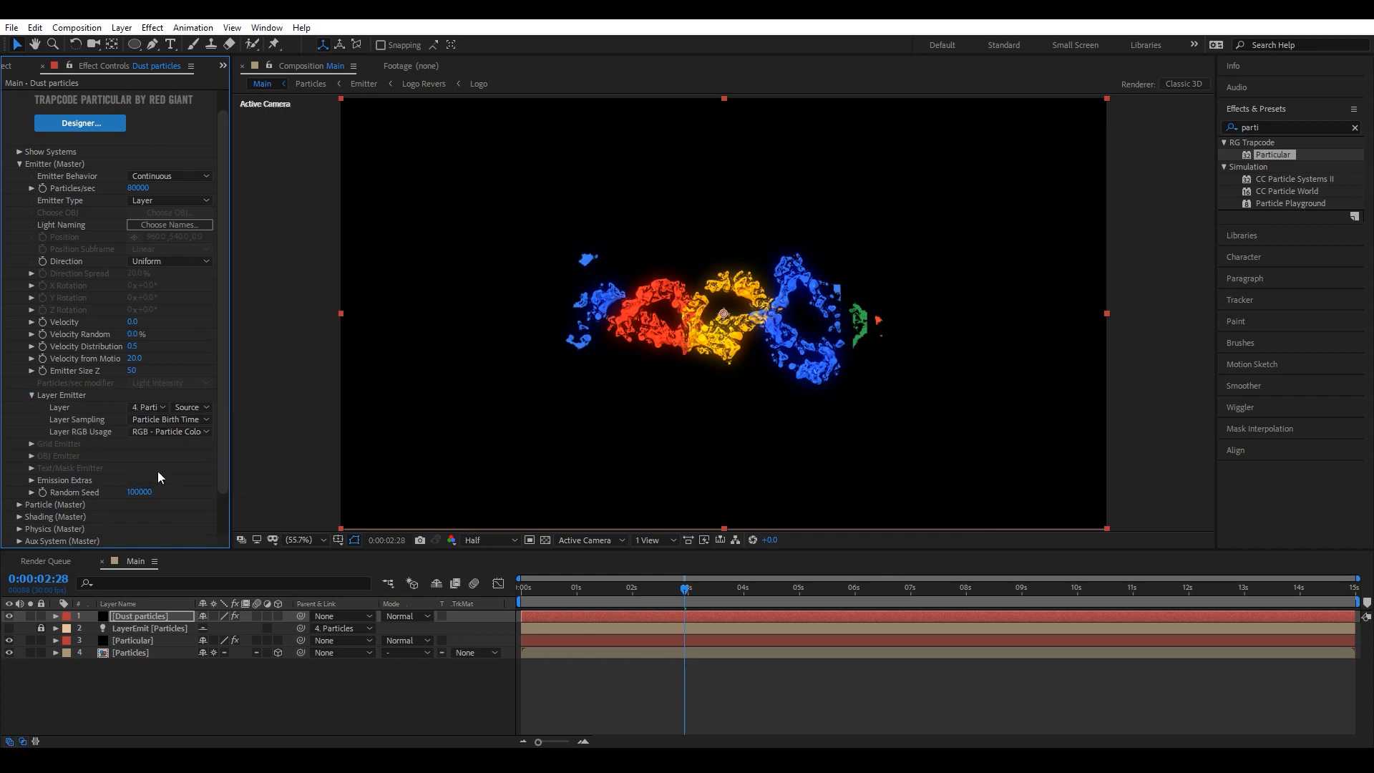
left_click(140, 432)
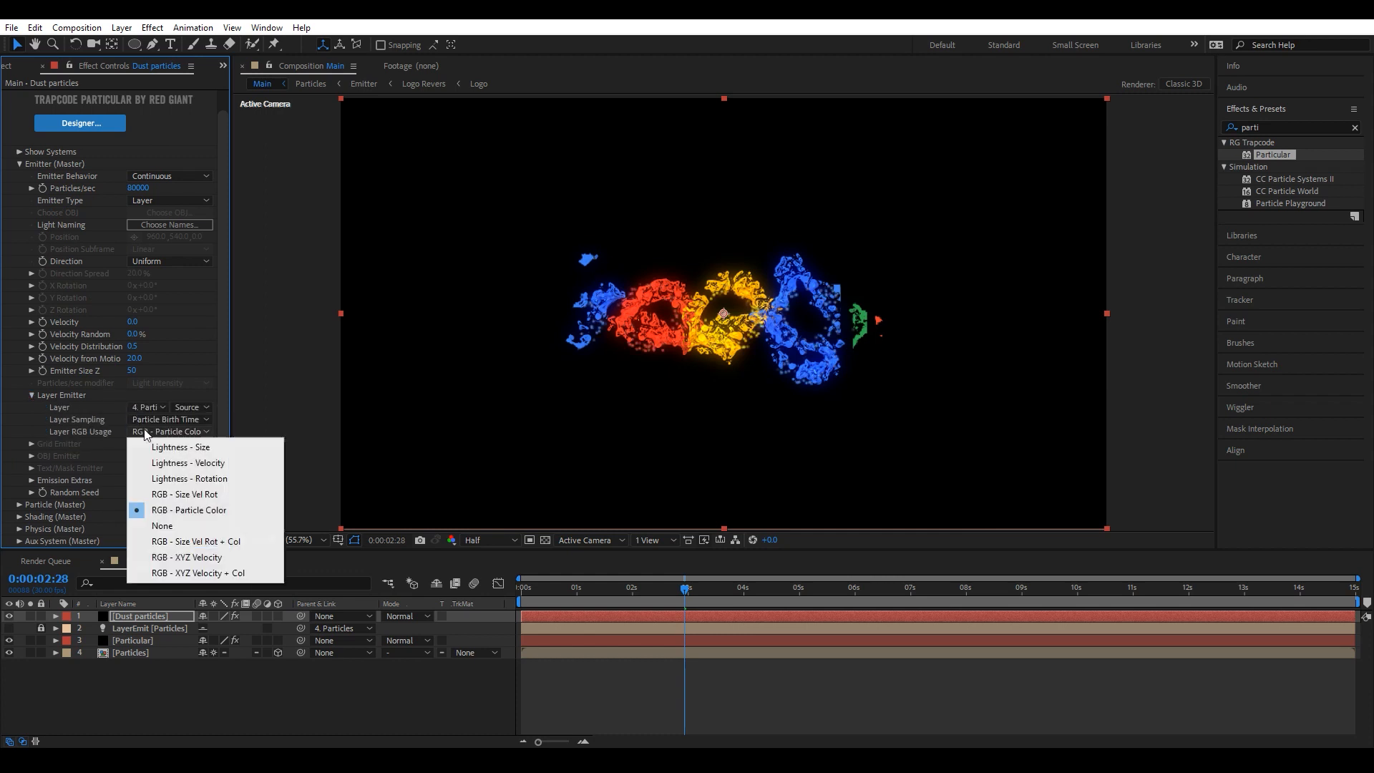
left_click(203, 573)
Set the dust particles' Life to 1.5 seconds and their Sphere Feather to 0.
scroll(168, 443, "down", 2)
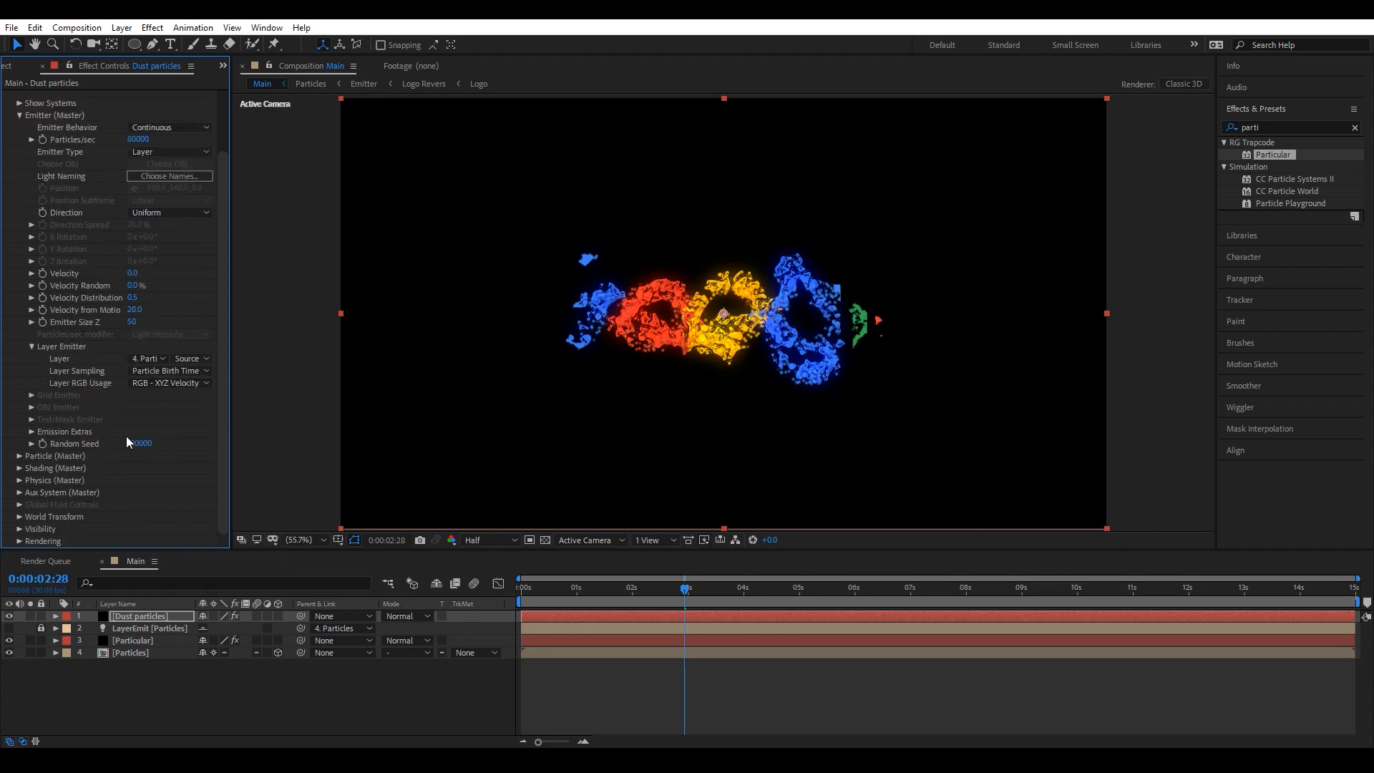
left_click(20, 455)
scroll(105, 458, "down", 8)
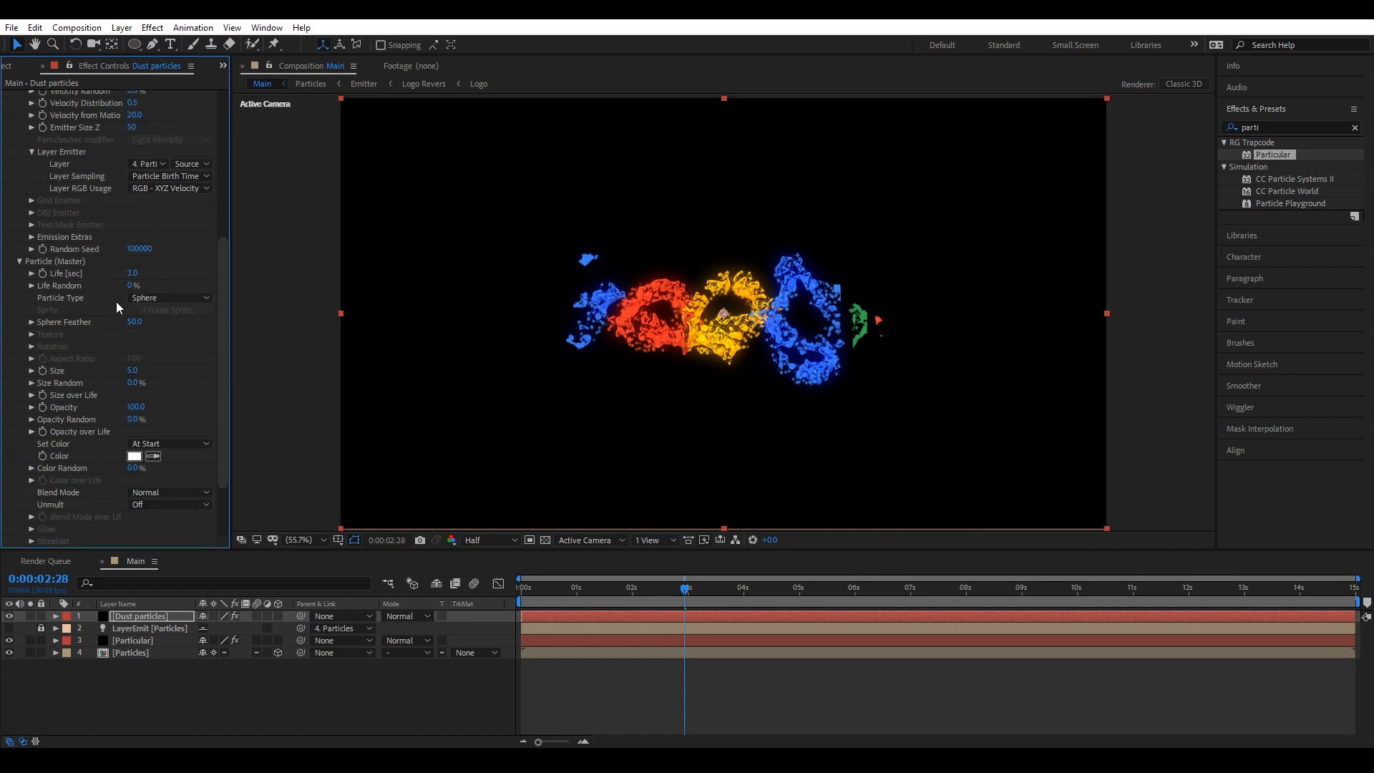
left_click(134, 274)
type("1.5")
key("Return")
left_click(138, 320)
type("0")
key("Return")
Set the dust particles' Size to 4 and Size Random to 100%.
left_click(132, 371)
type("4")
key("Return")
left_click_drag(130, 387, 500, 380)
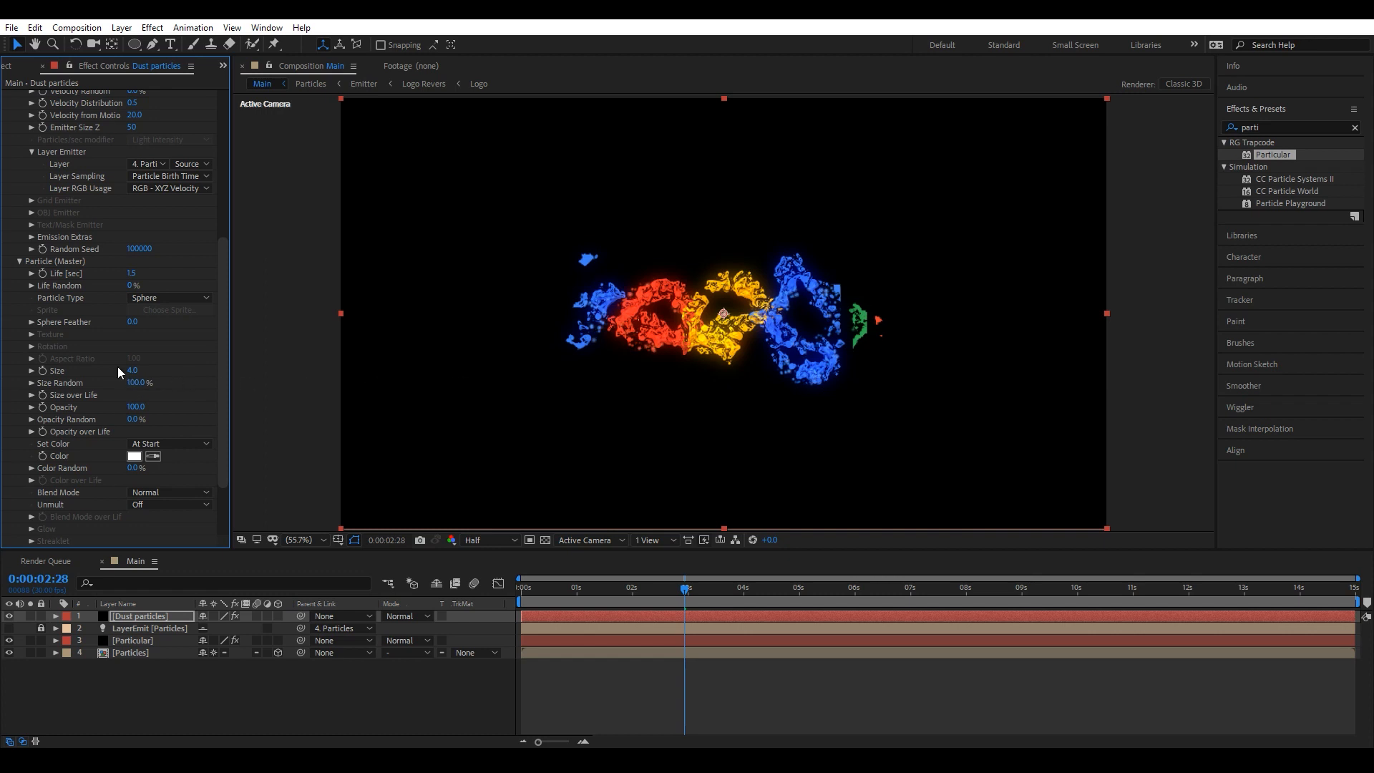
Turn on Shadowlet for Main and Shadowlet for Aux in the dust particles' Shading settings.
scroll(92, 372, "down", 3)
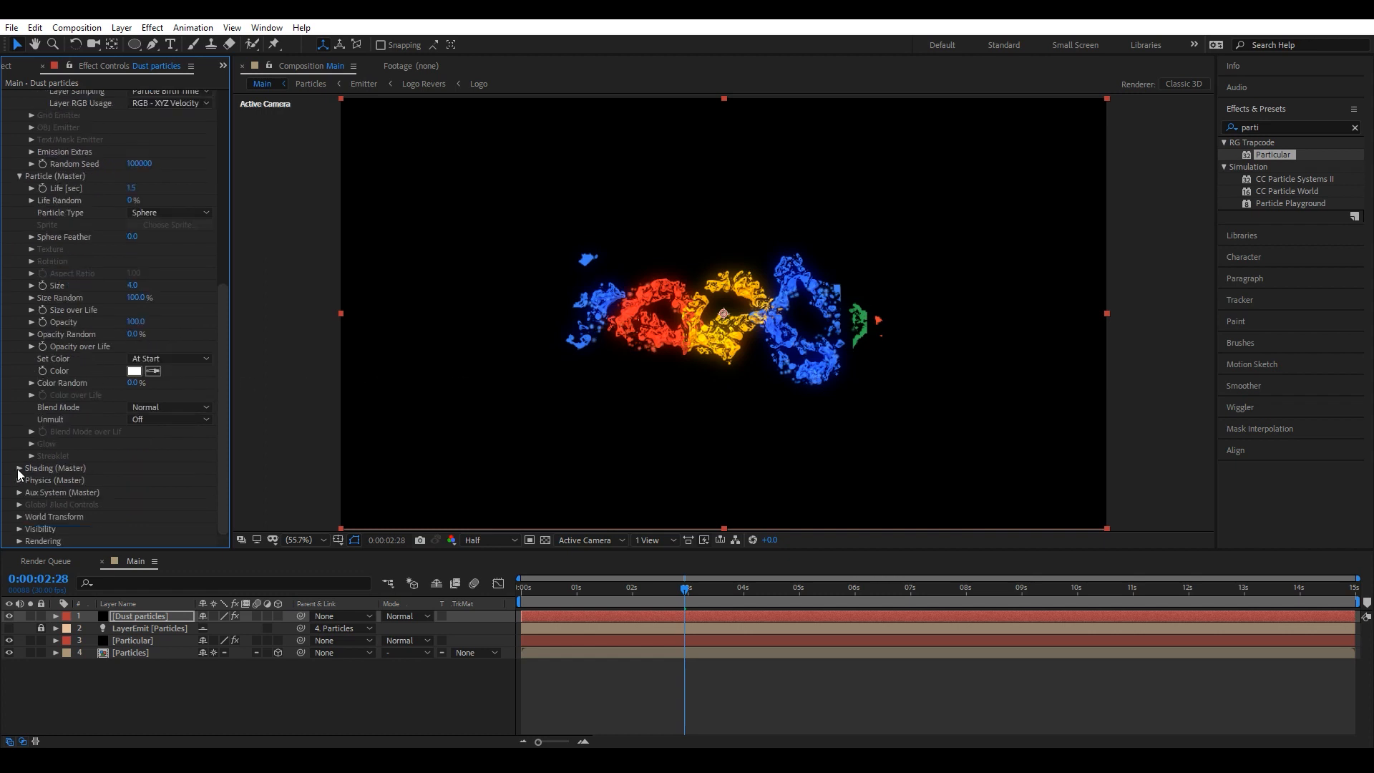
left_click(19, 468)
left_click(144, 516)
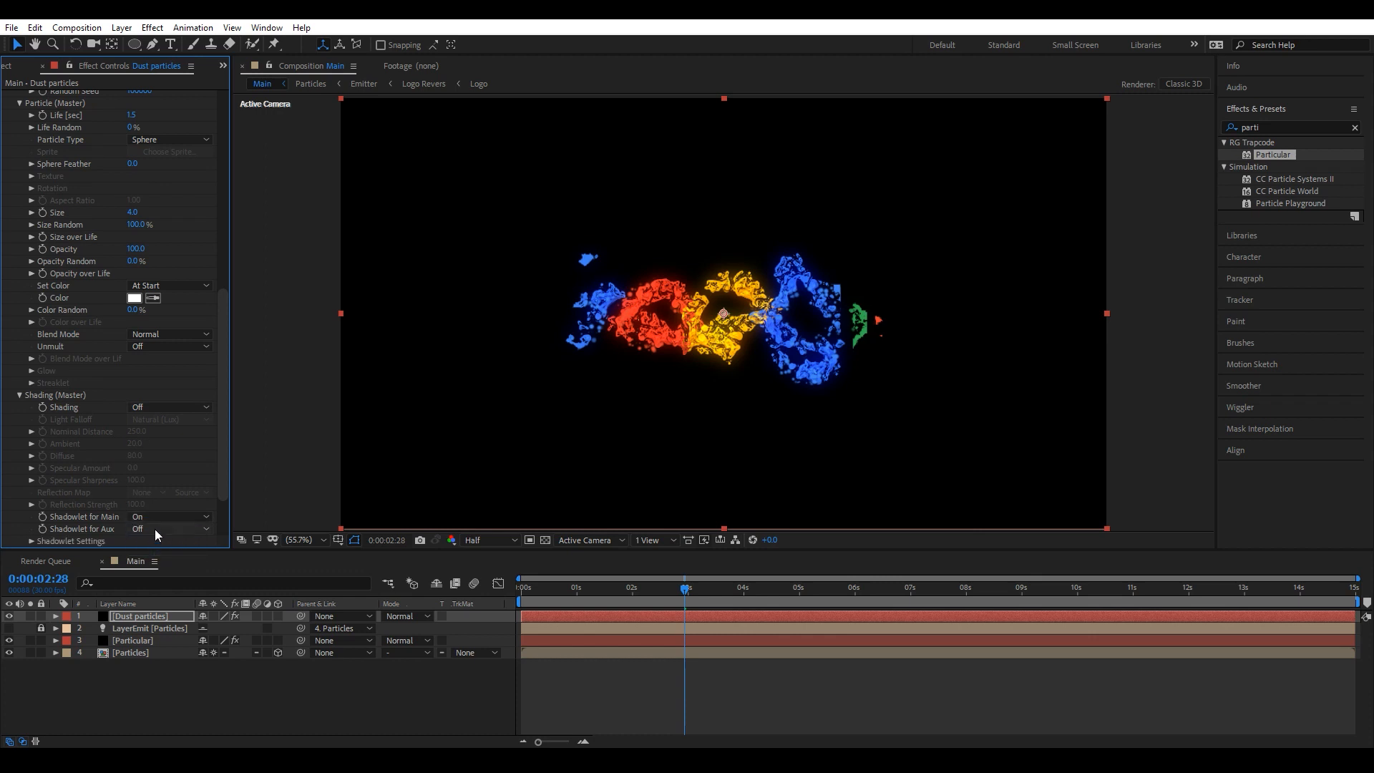
left_click(172, 552)
Set Affect Position to 500 in the Air Turbulence Field of the dust particles' Physics settings.
scroll(122, 458, "down", 3)
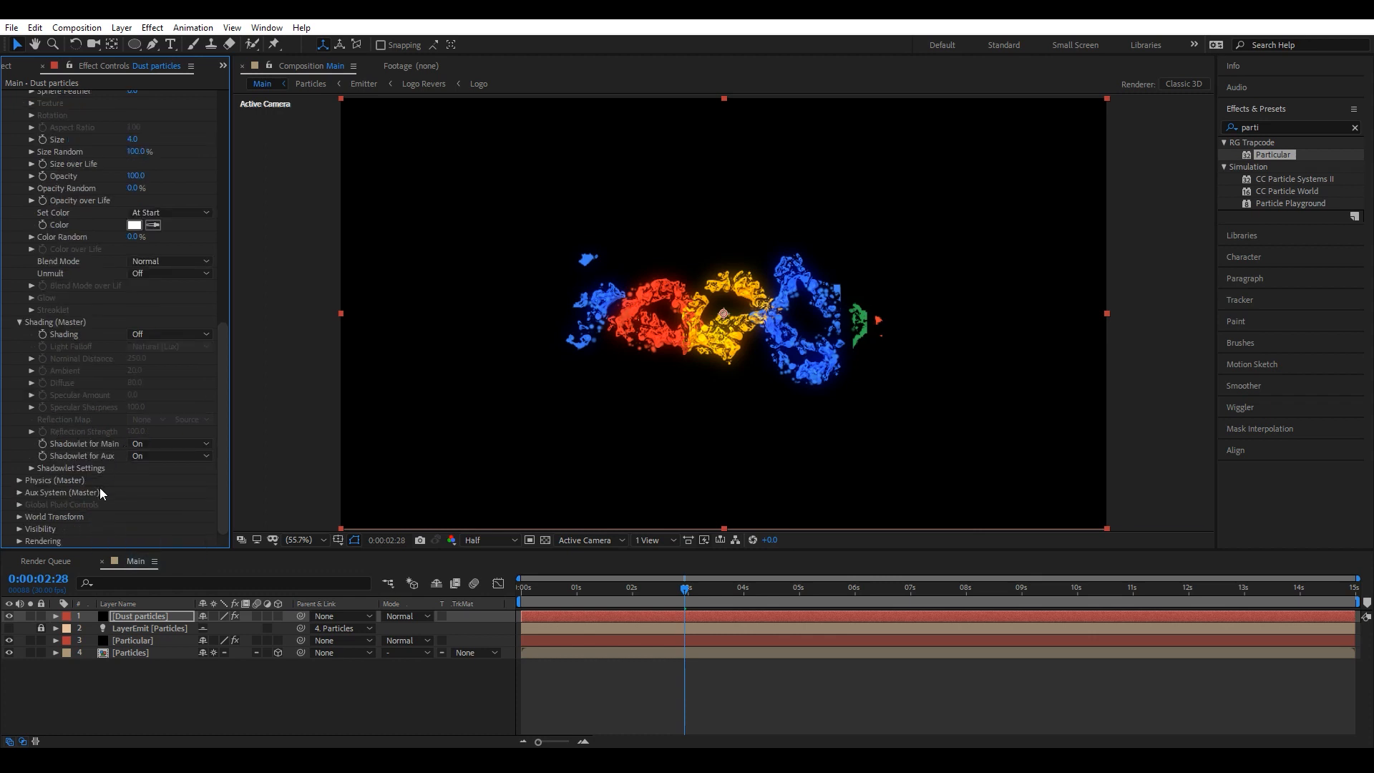
left_click(19, 480)
scroll(40, 499, "down", 3)
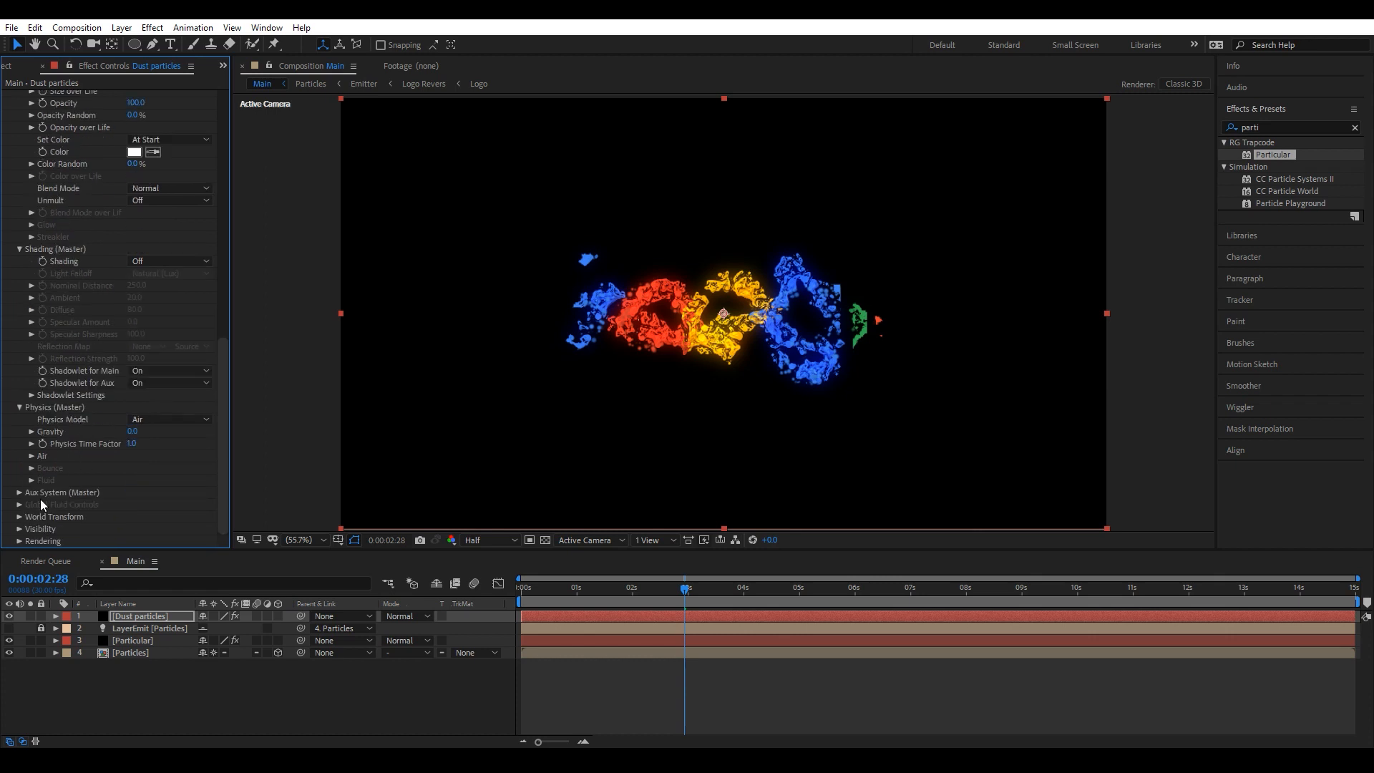
left_click(32, 456)
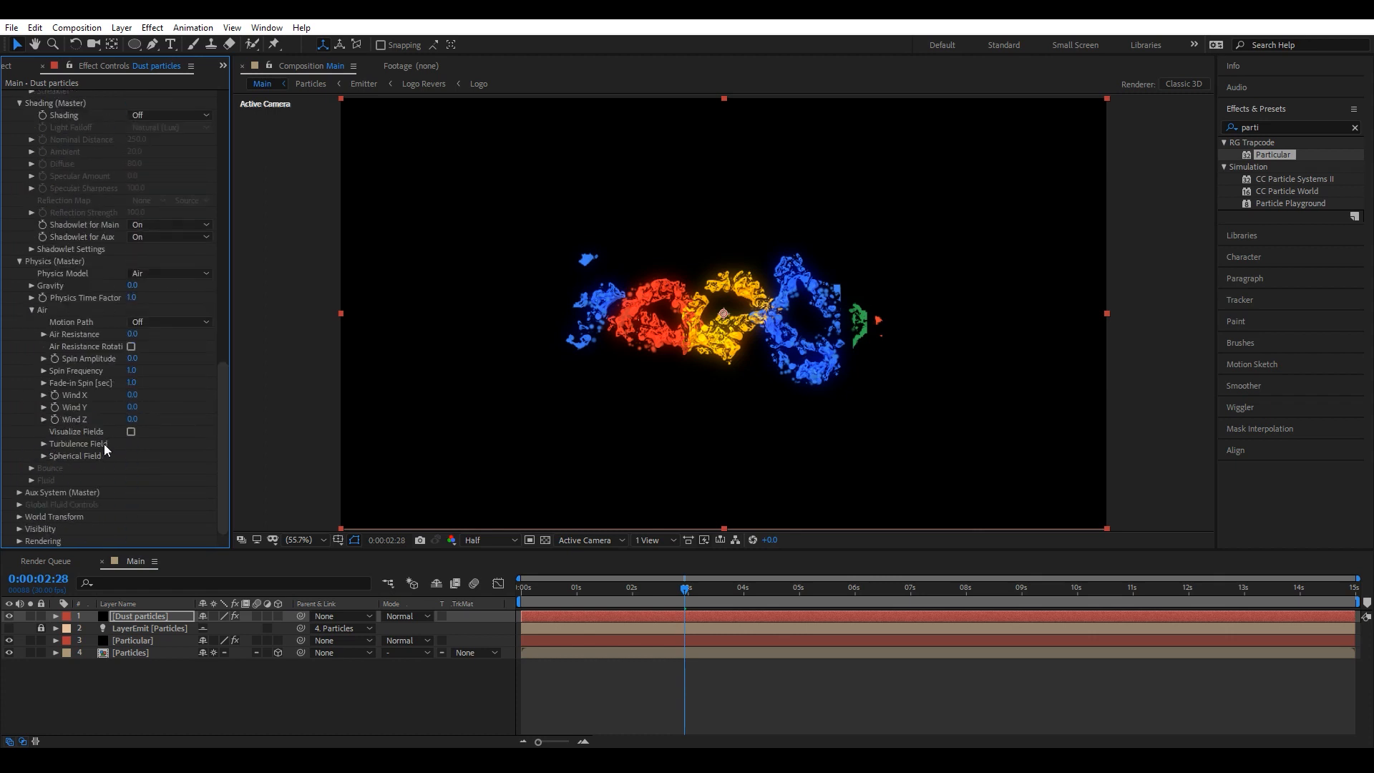
left_click(44, 444)
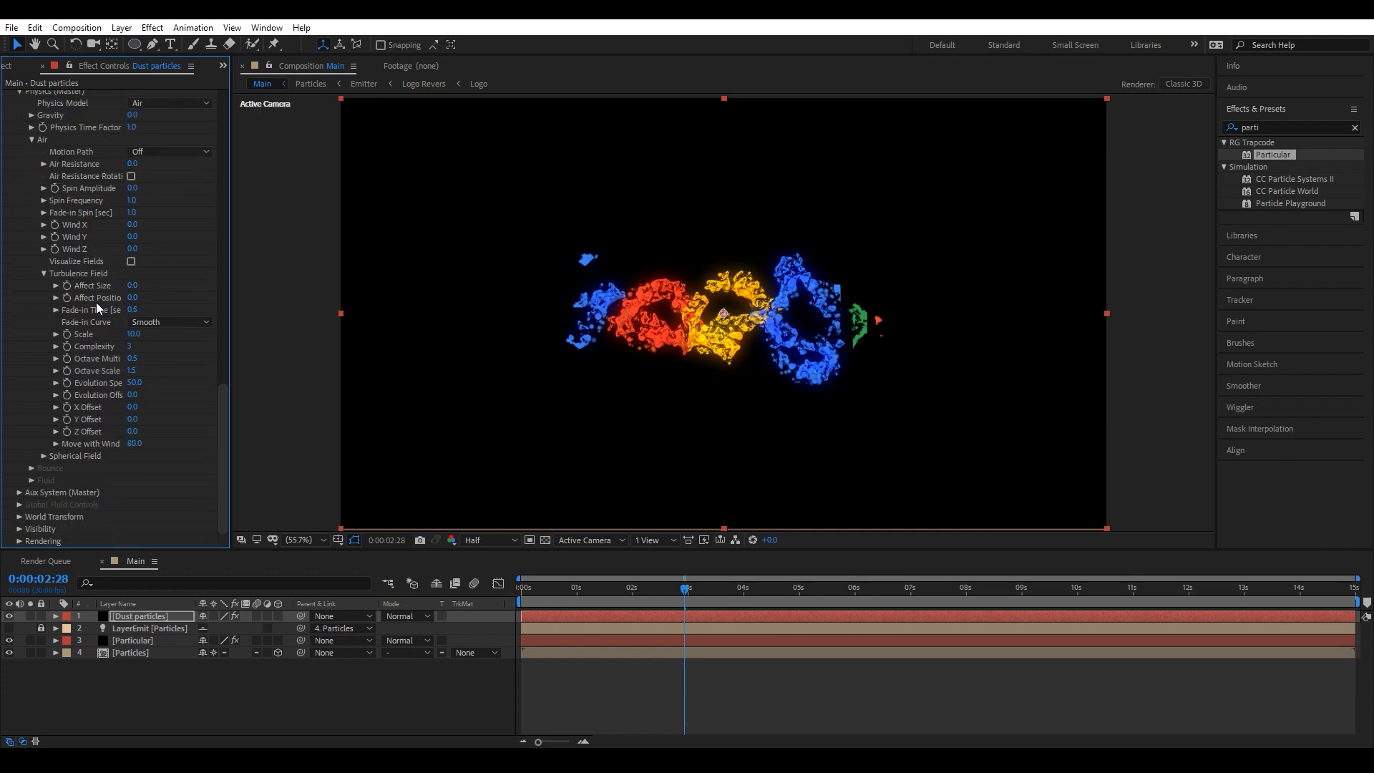
left_click(132, 299)
key("Return")
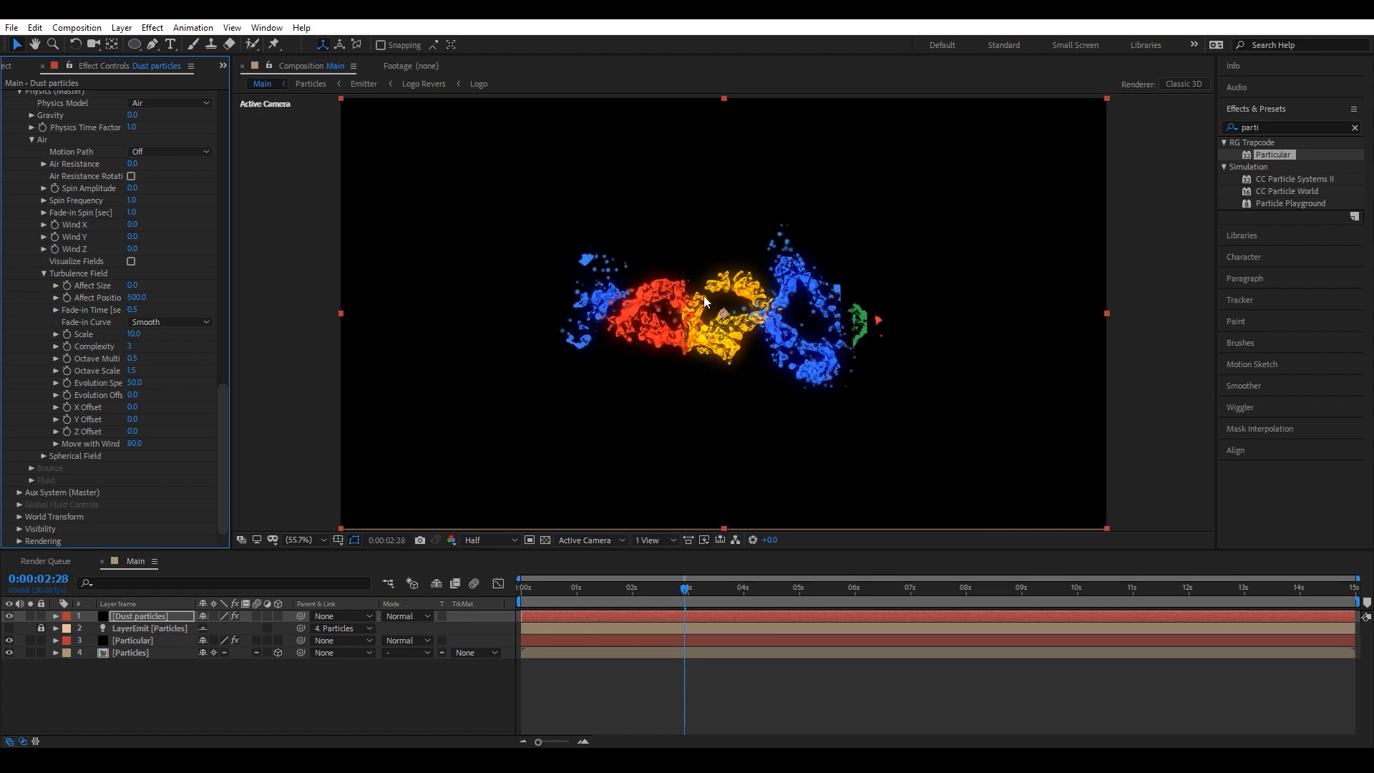
Collapse the Particular settings, deselect the layer and scrub to 0:00:04:19 to check the dust particles.
key("Page_Up")
key("Page_Up")
scroll(110, 372, "up", 15)
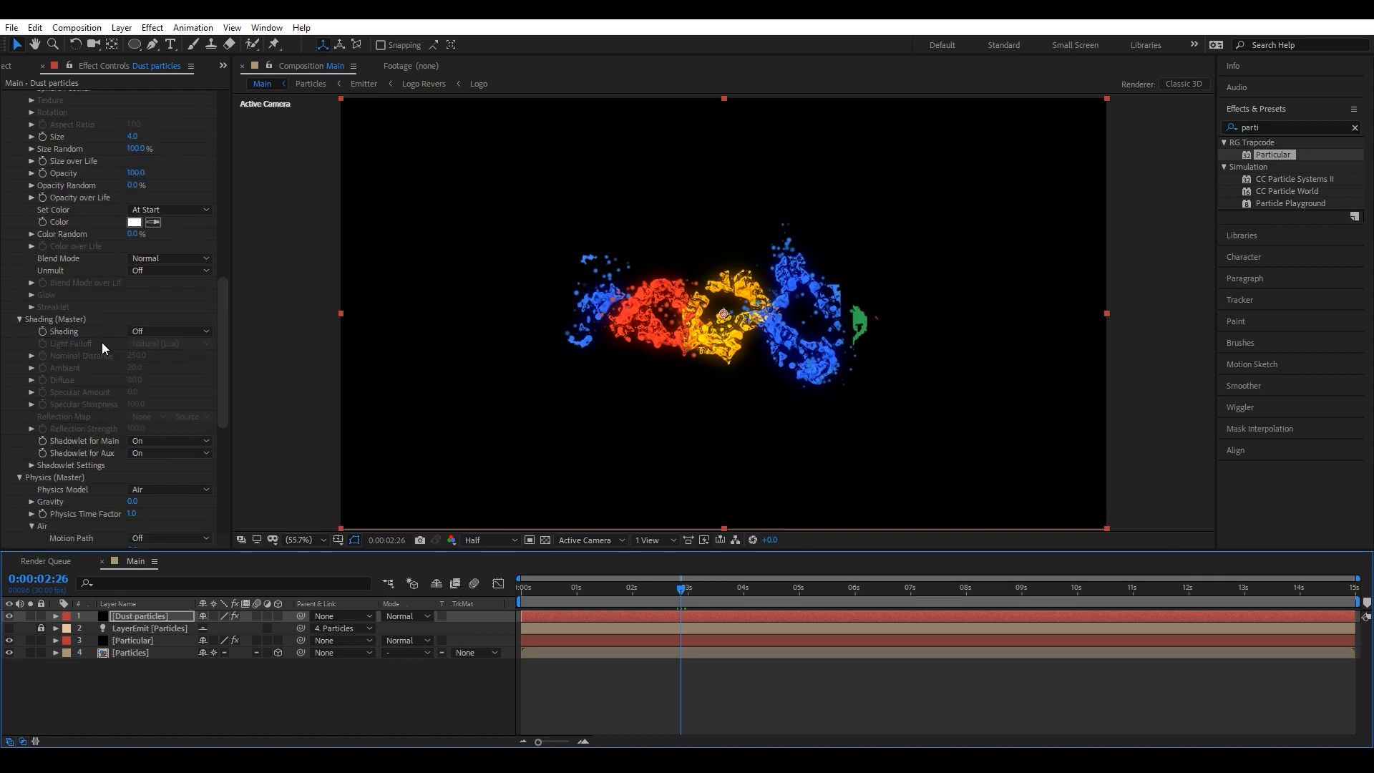
left_click(7, 96)
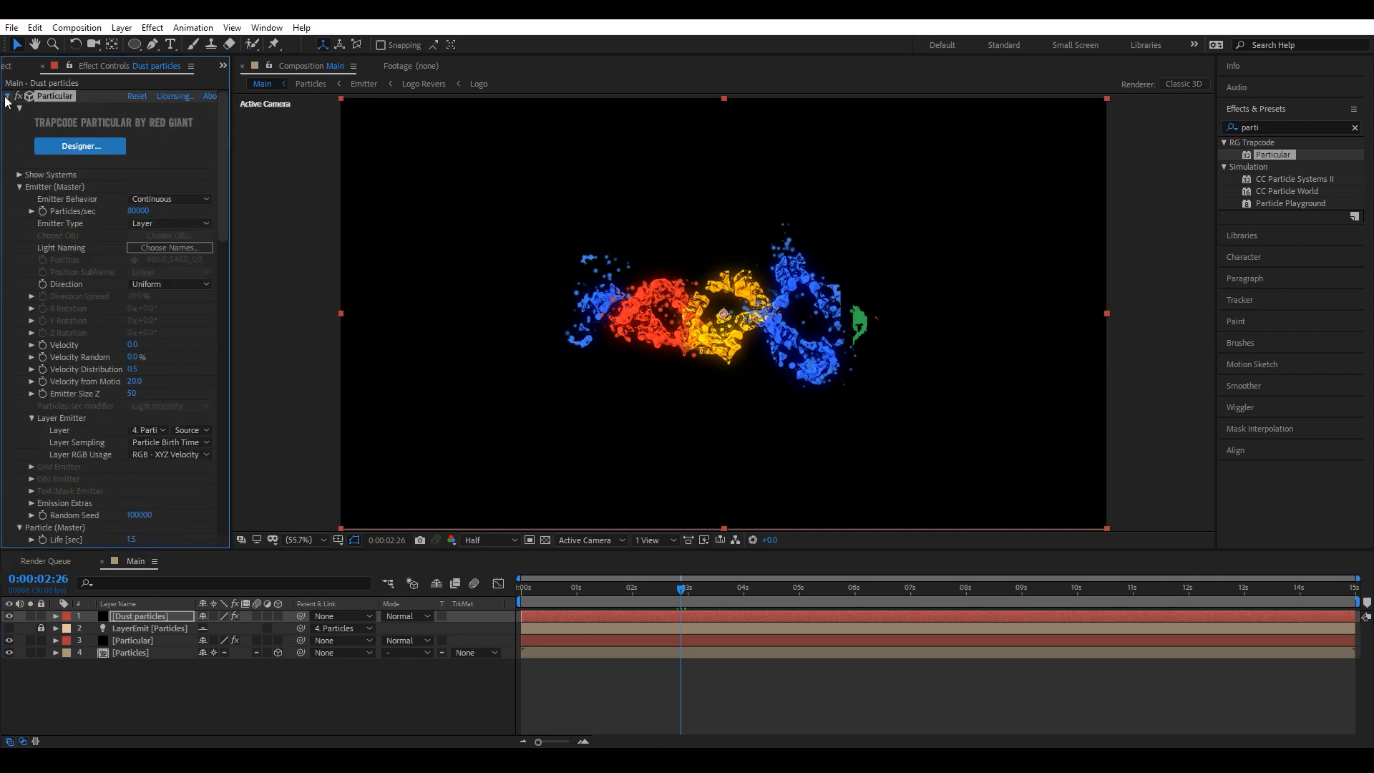
left_click(79, 182)
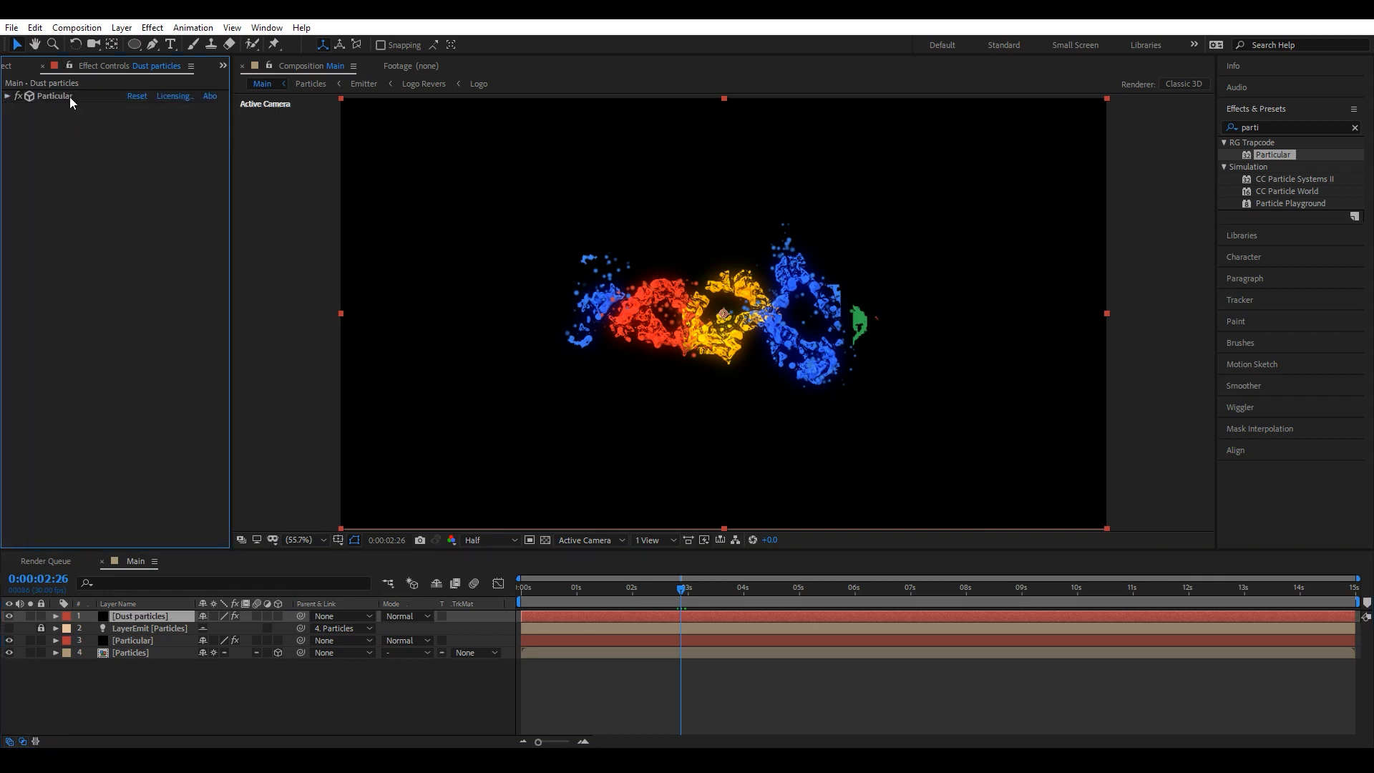
left_click(176, 690)
left_click_drag(674, 592, 780, 594)
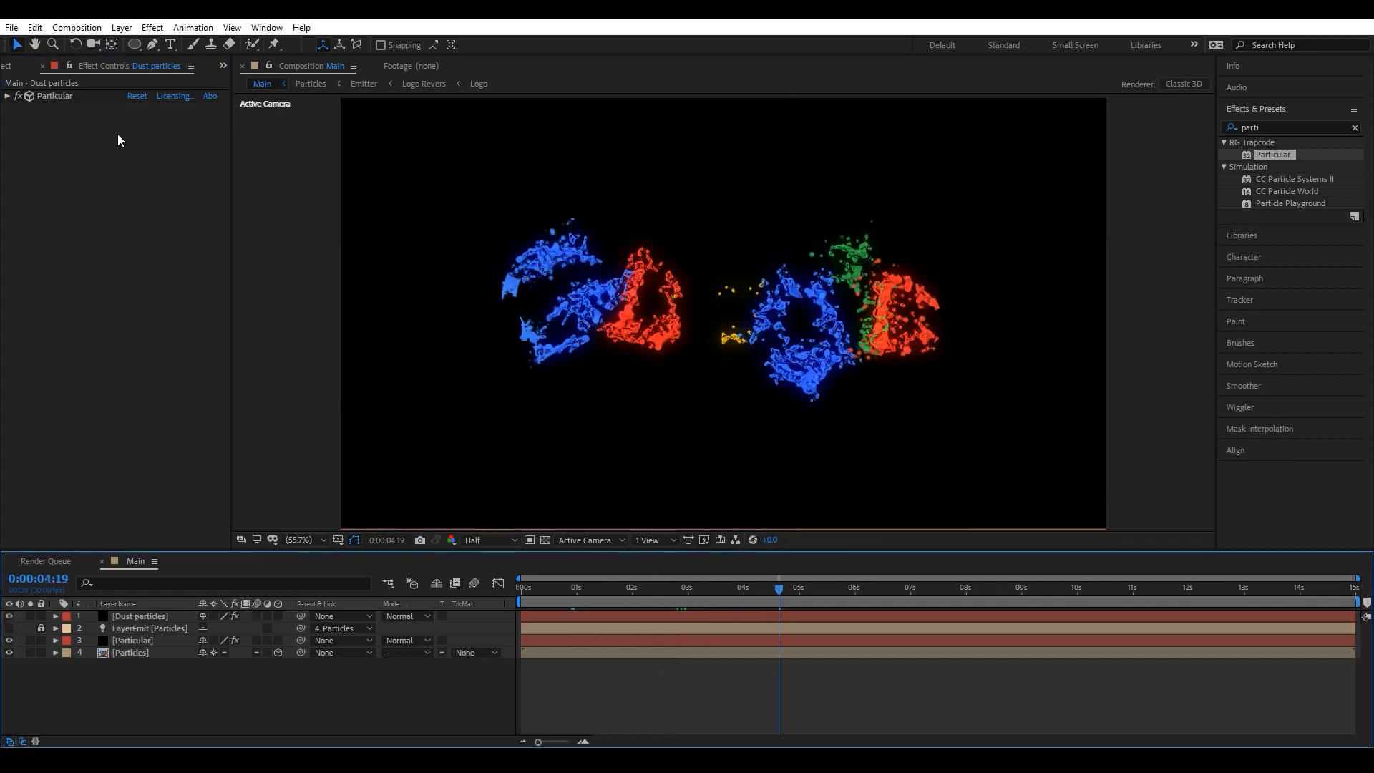
Add the Logo Revers composition beneath all layers in Main and shift it to start at about 2 seconds.
left_click(23, 63)
left_click_drag(52, 235, 65, 703)
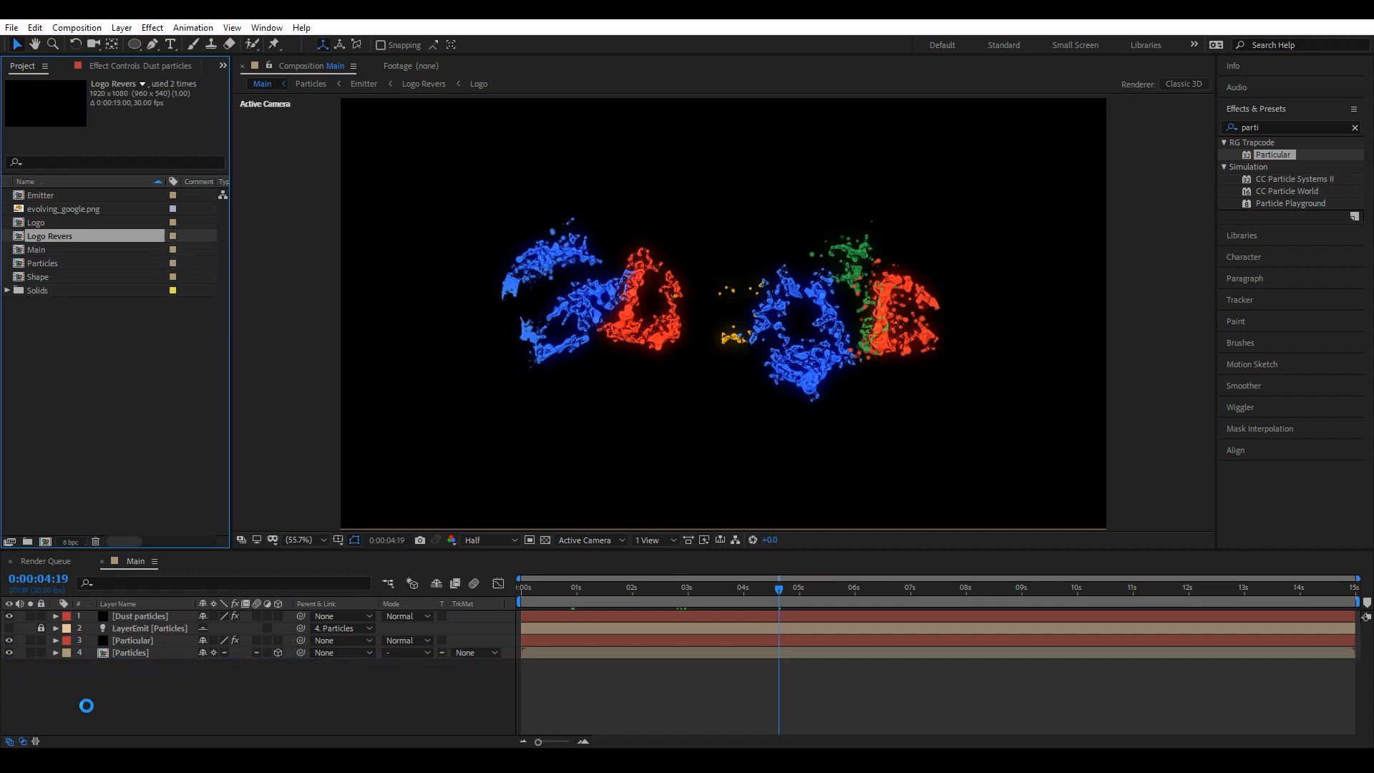
left_click(703, 588)
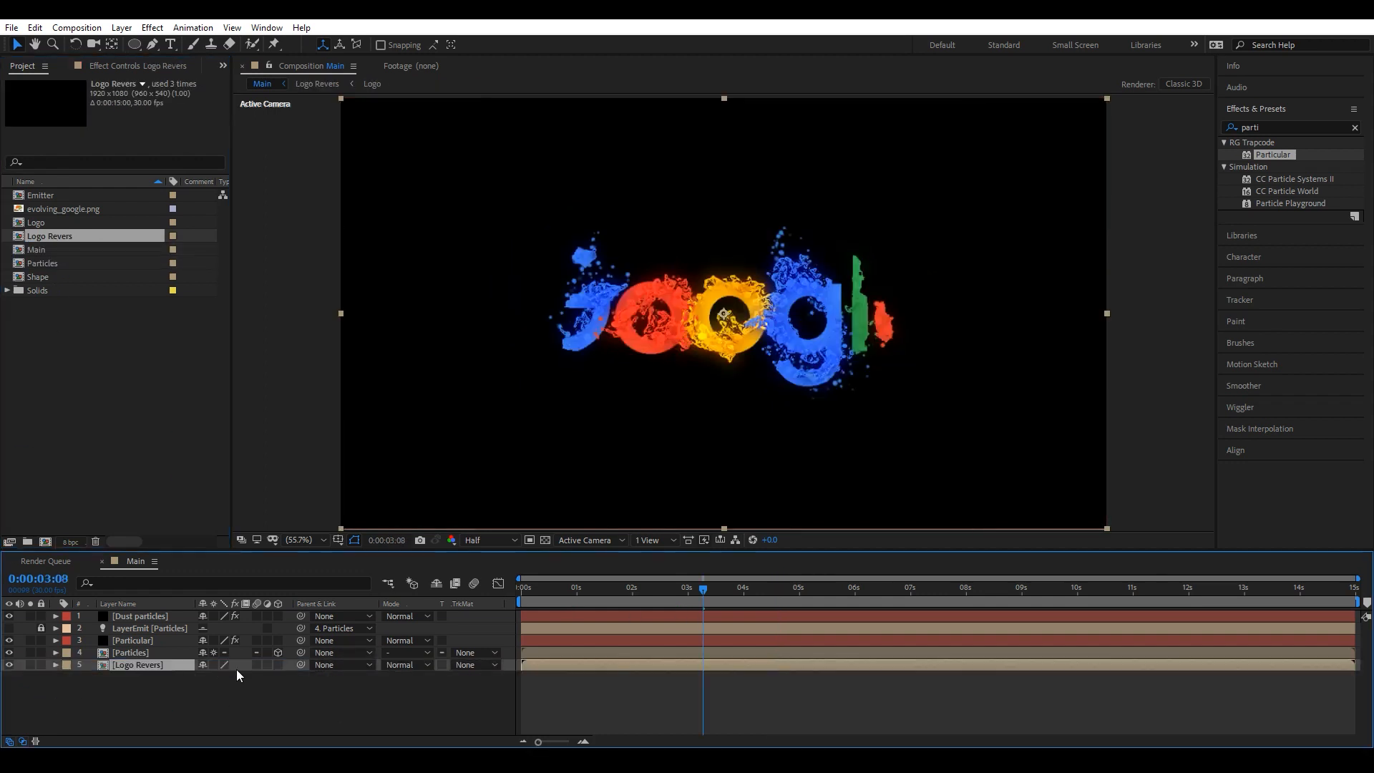
left_click_drag(537, 670, 650, 667)
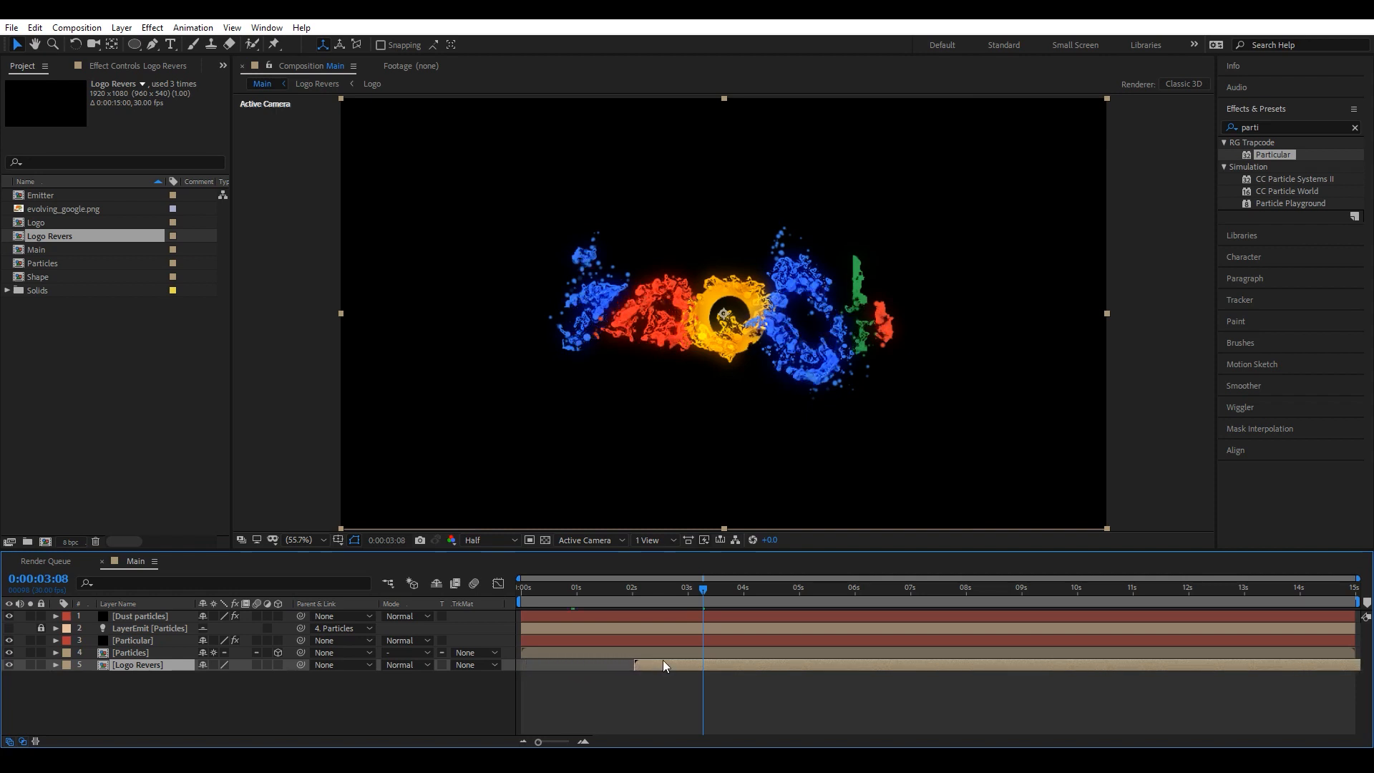
Preview the Main composition from the first frame to check the logo reveal's timing.
left_click_drag(701, 598, 623, 599)
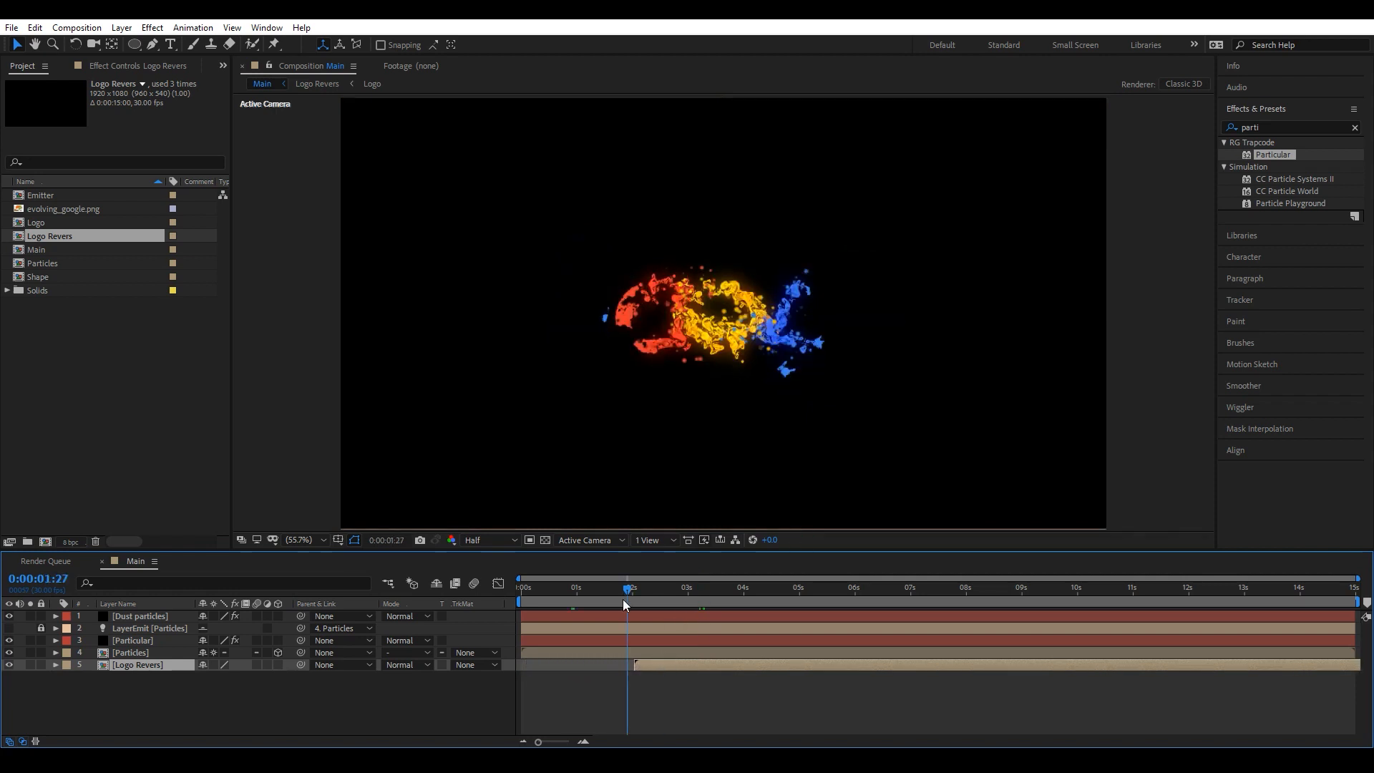
key("Home")
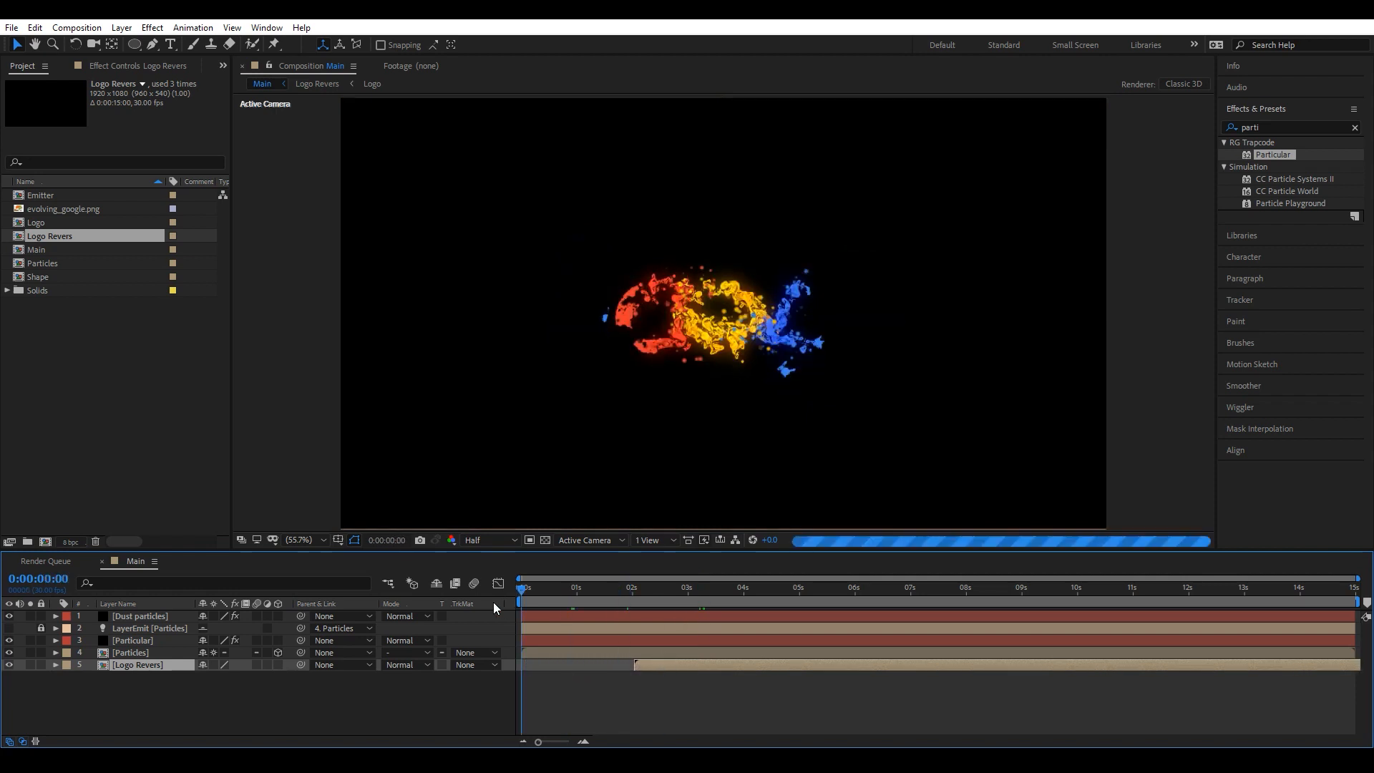
key("space")
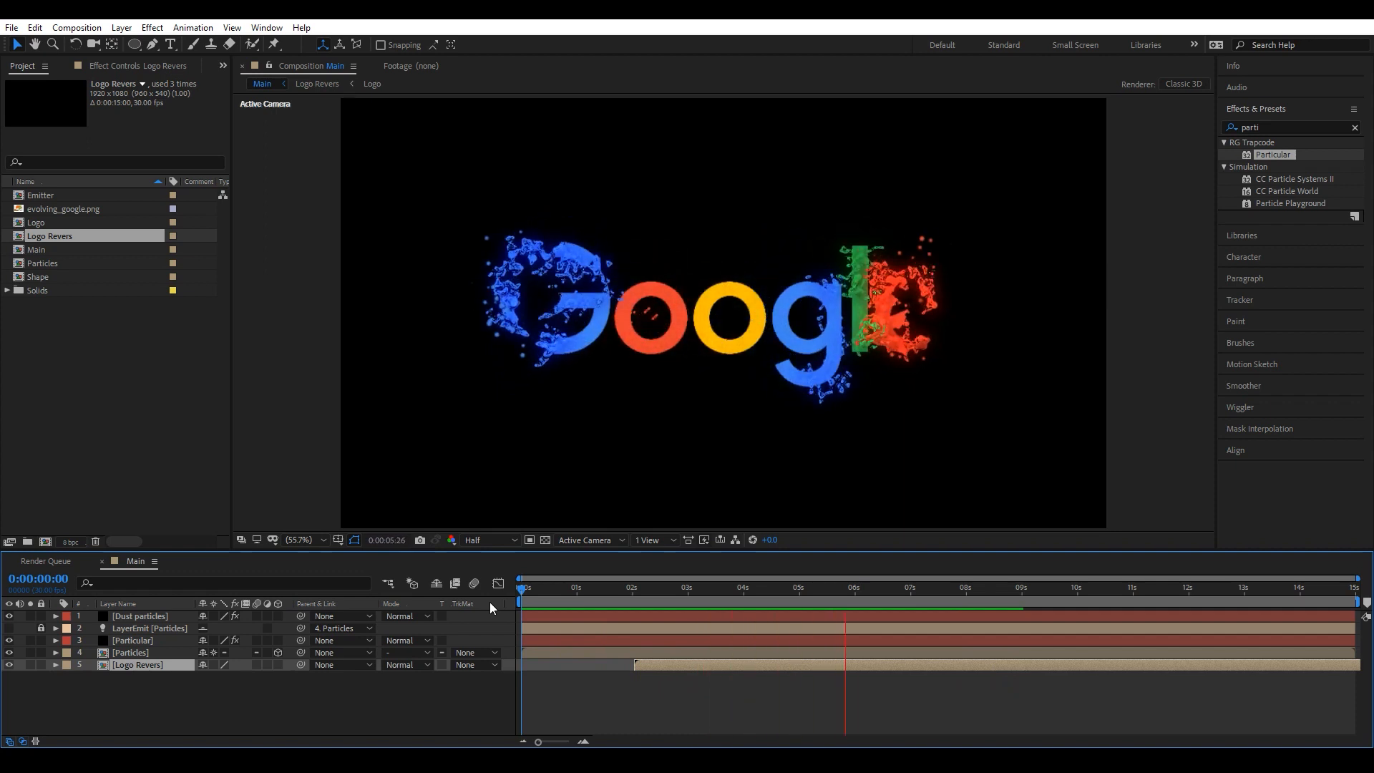
key("space")
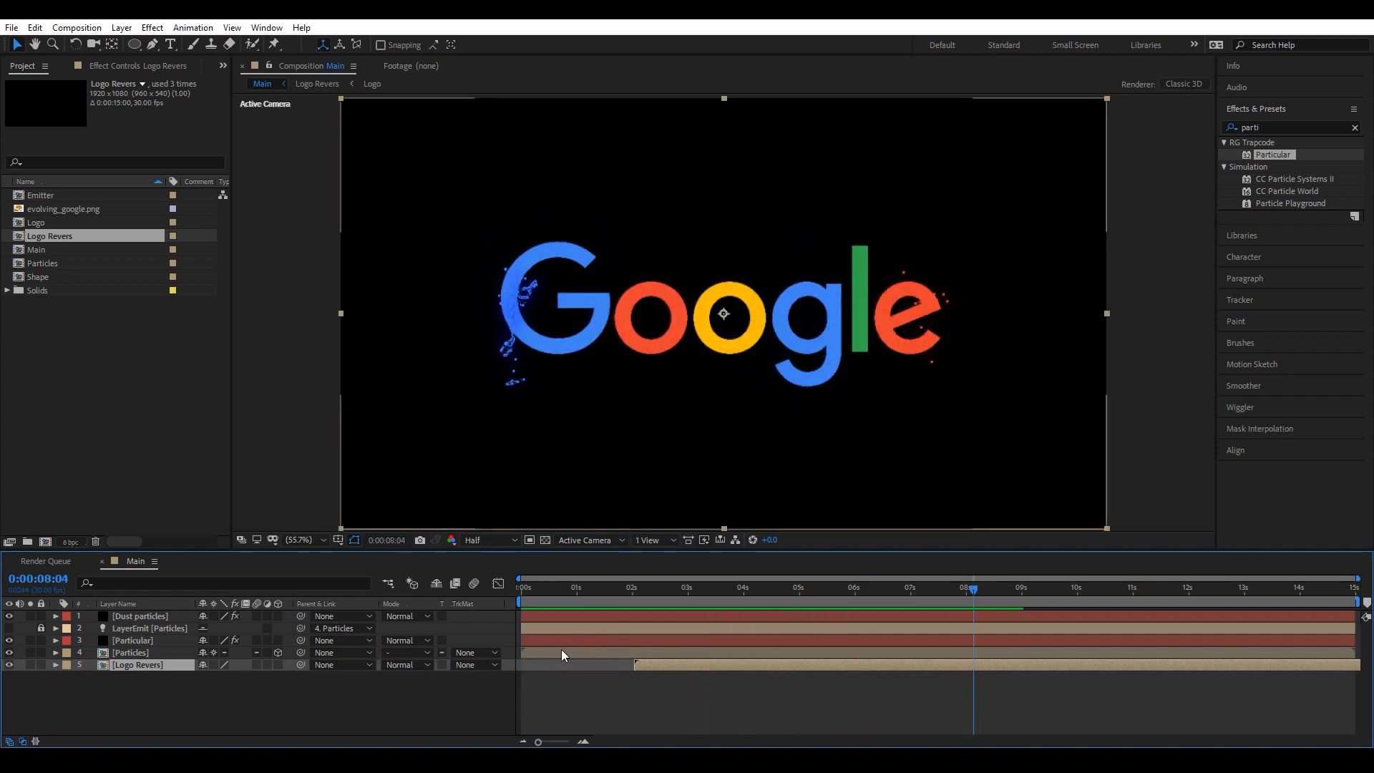
Open the Logo Revers composition, move to 0:00:08:00 and apply CC Light Sweep to the Logo layer.
double_click(132, 664)
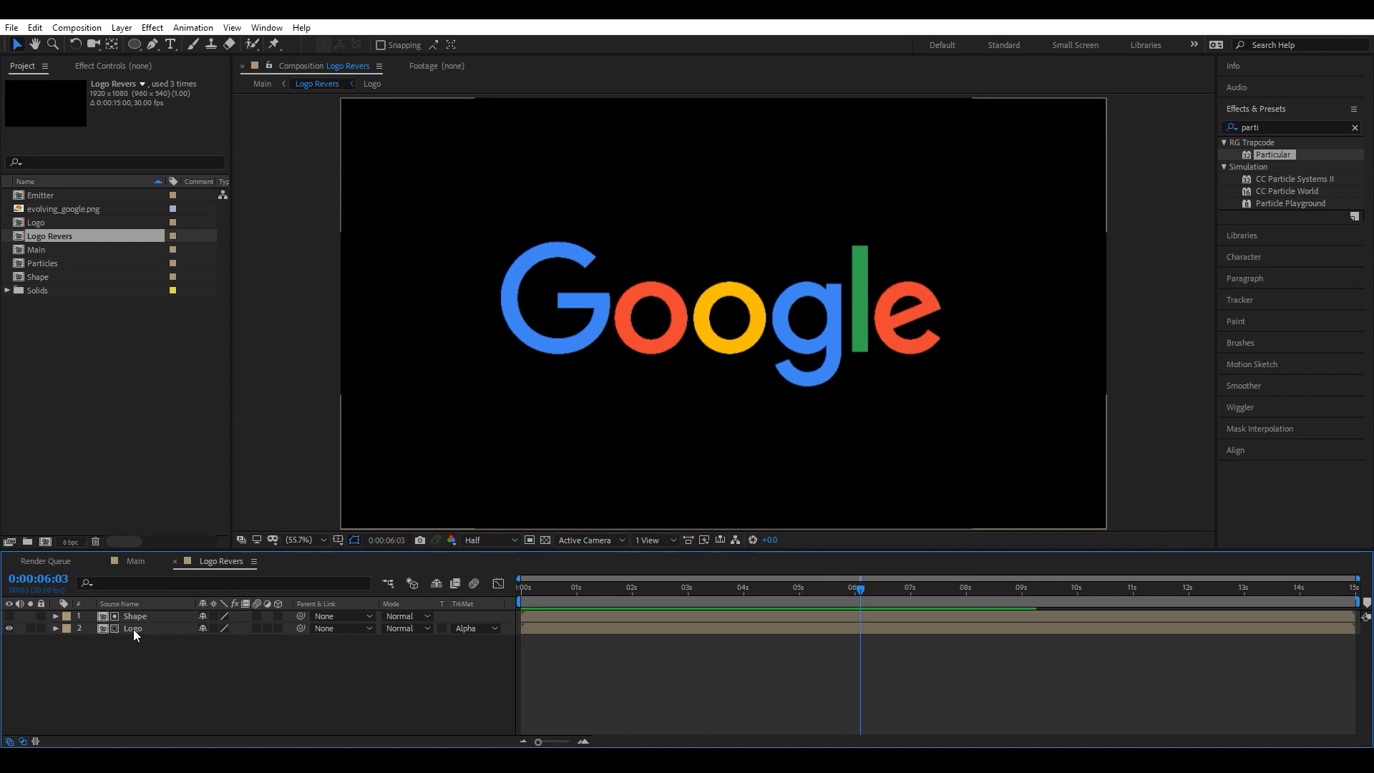
left_click(133, 629)
left_click_drag(861, 590, 967, 598)
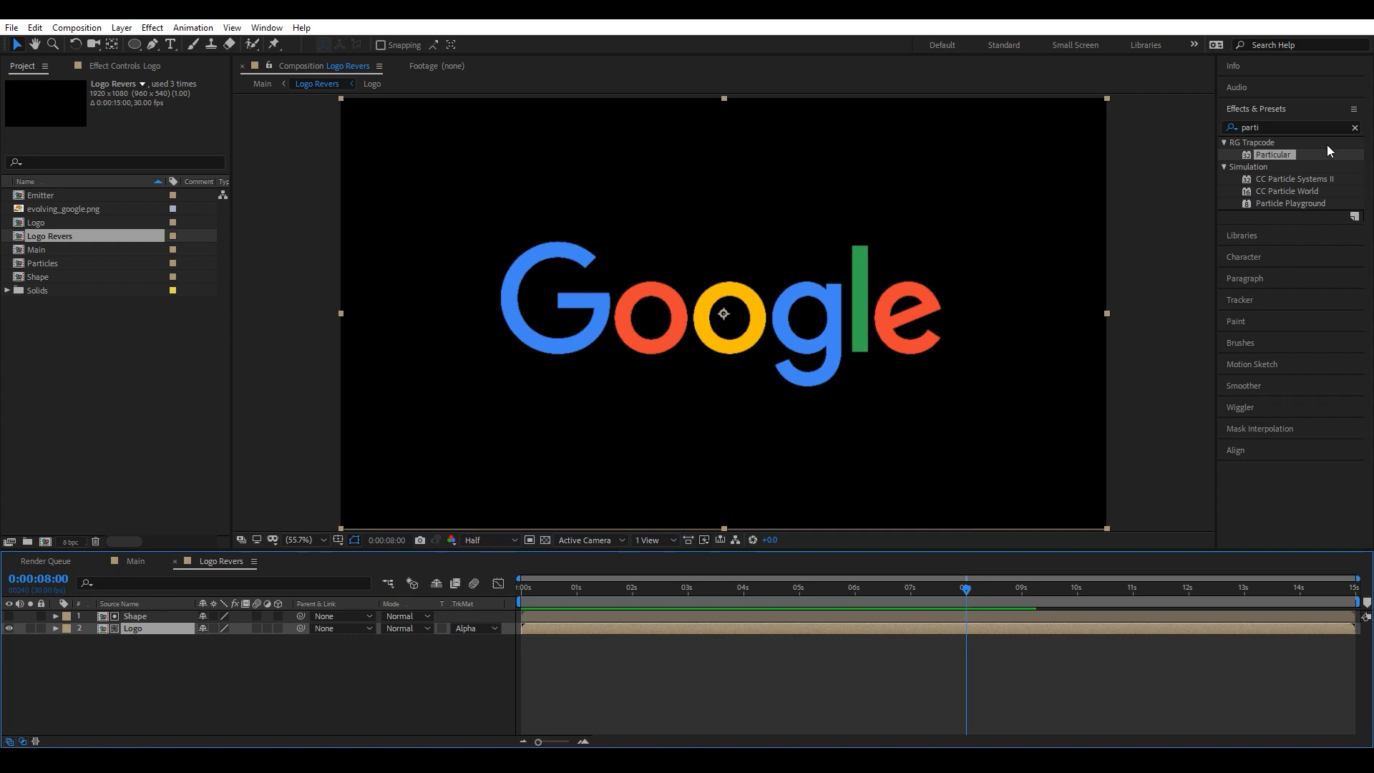
left_click(1304, 126)
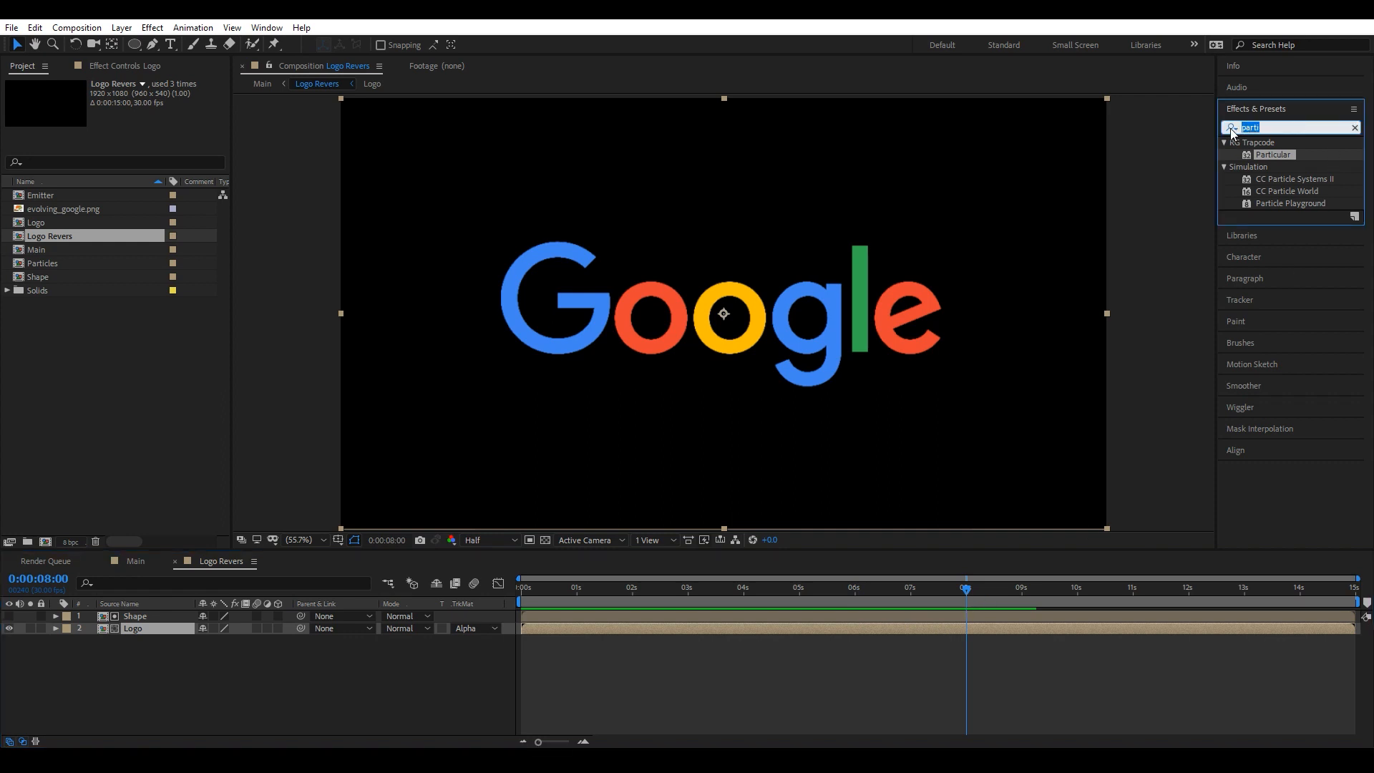
type("cc lih")
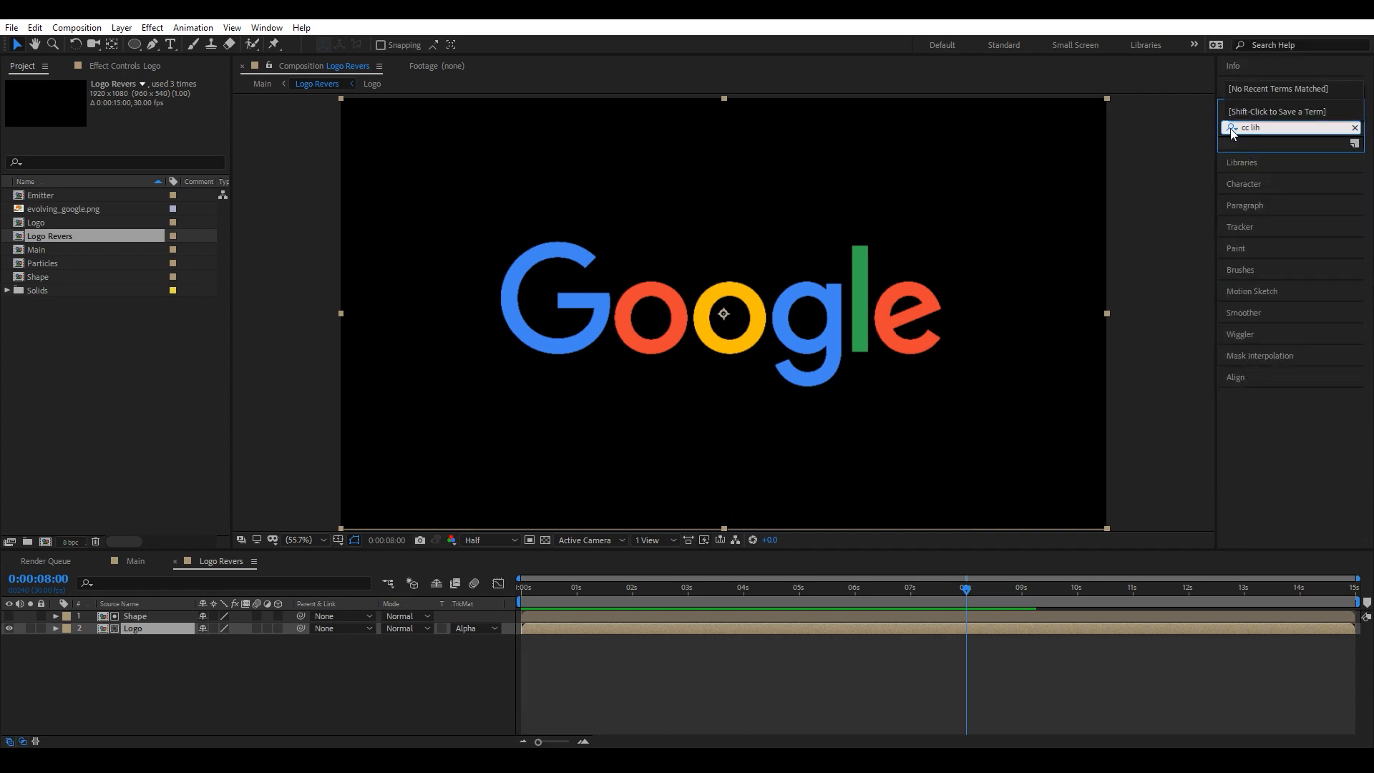
key("BackSpace")
type("g")
left_click_drag(1275, 183, 146, 633)
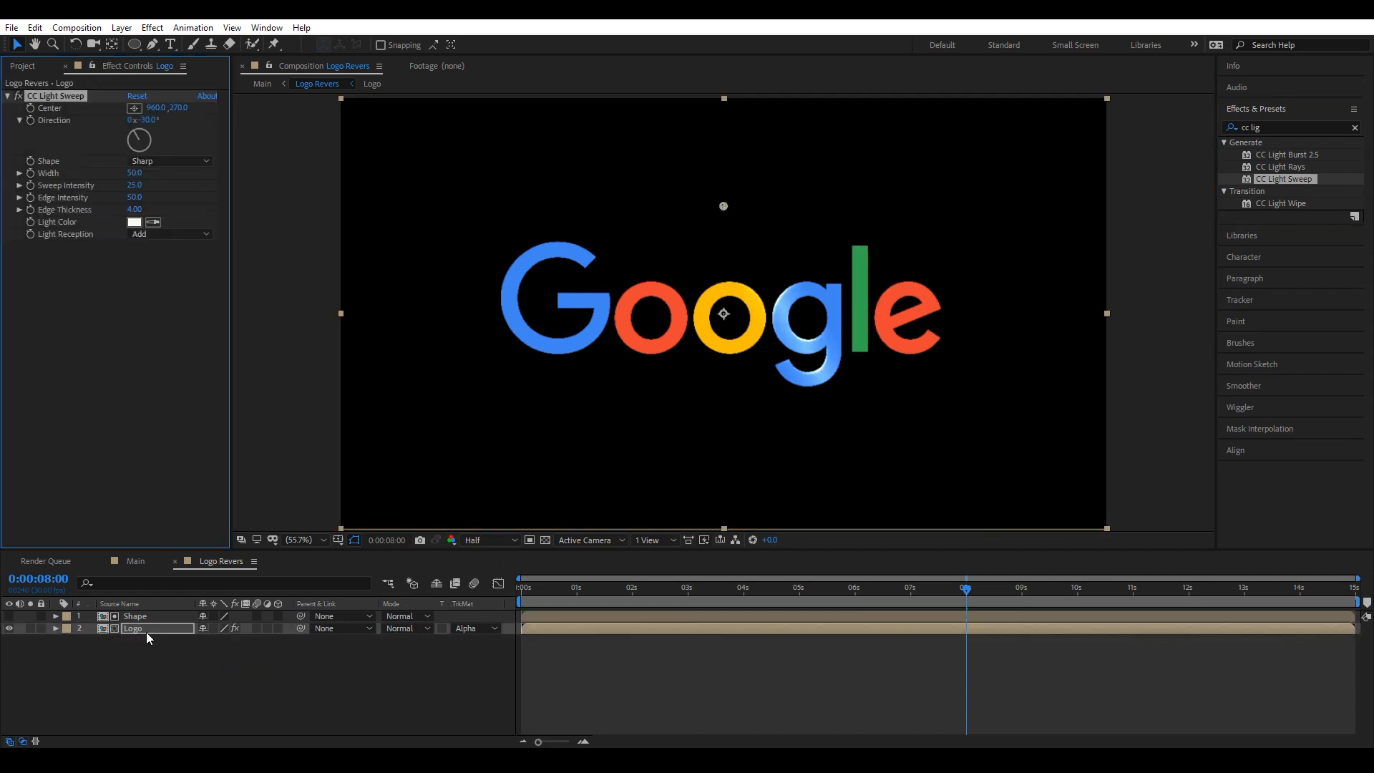
Set the light sweep's Direction to +30° and keyframe its Center from about 296, 478 at 0:00:08:00 to about 1712, 478 at 0:00:10:00.
left_click(151, 119)
key("Return")
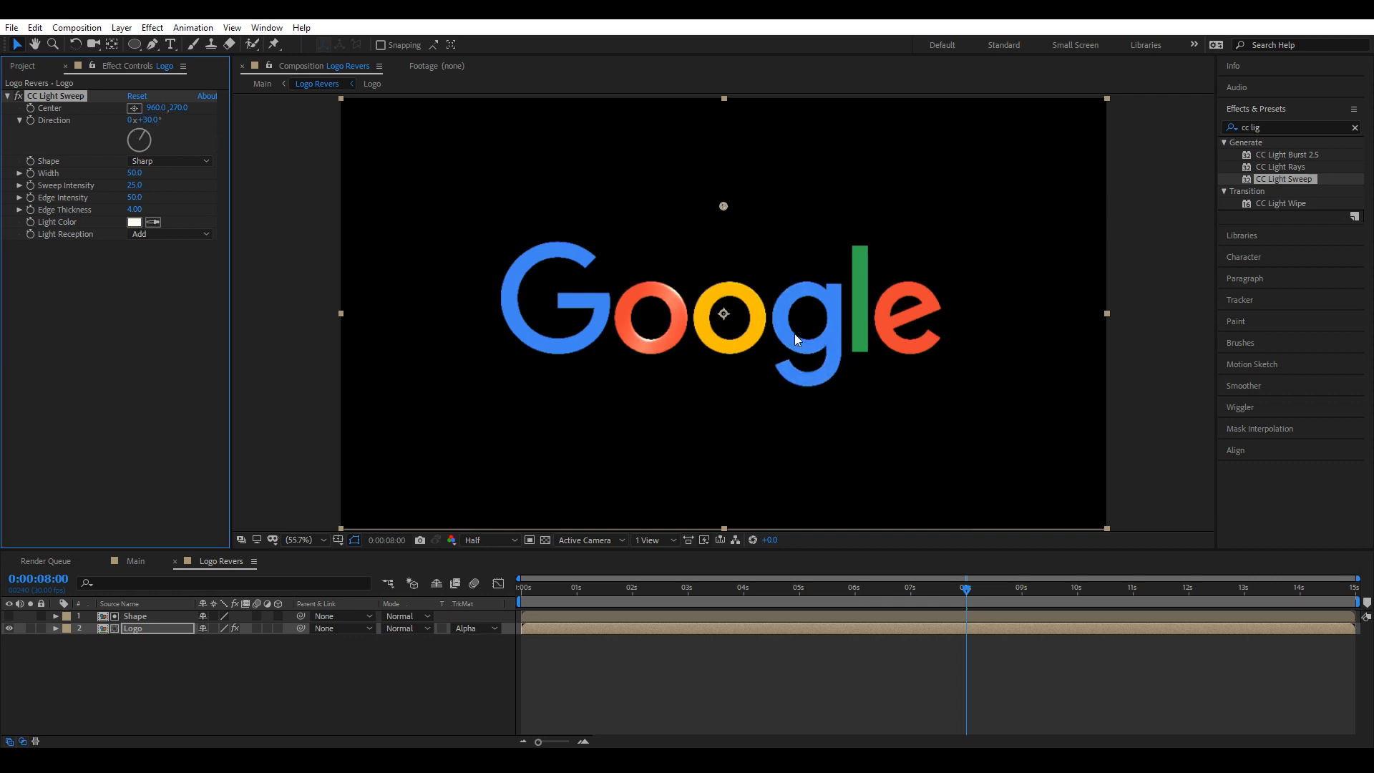
left_click_drag(723, 208, 342, 238)
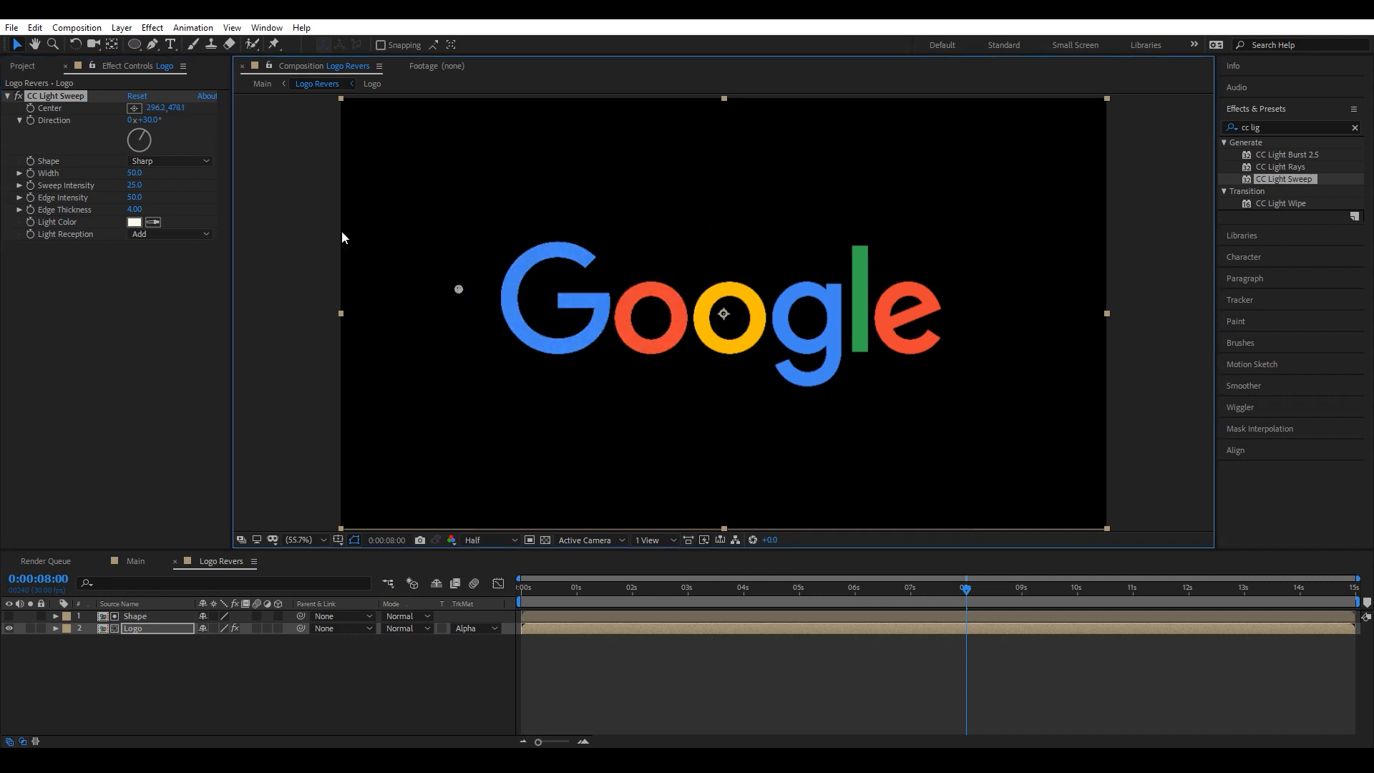
left_click(31, 111)
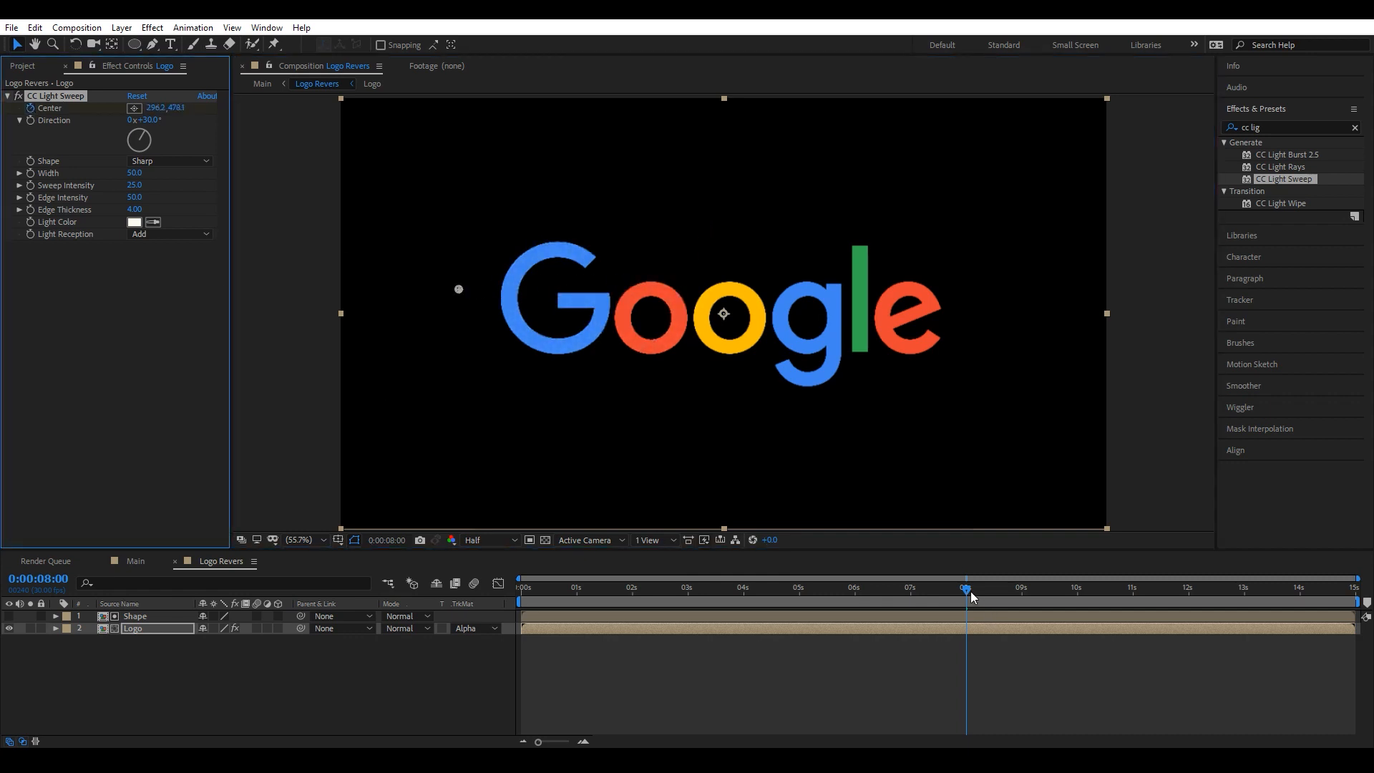
left_click_drag(969, 589, 1078, 602)
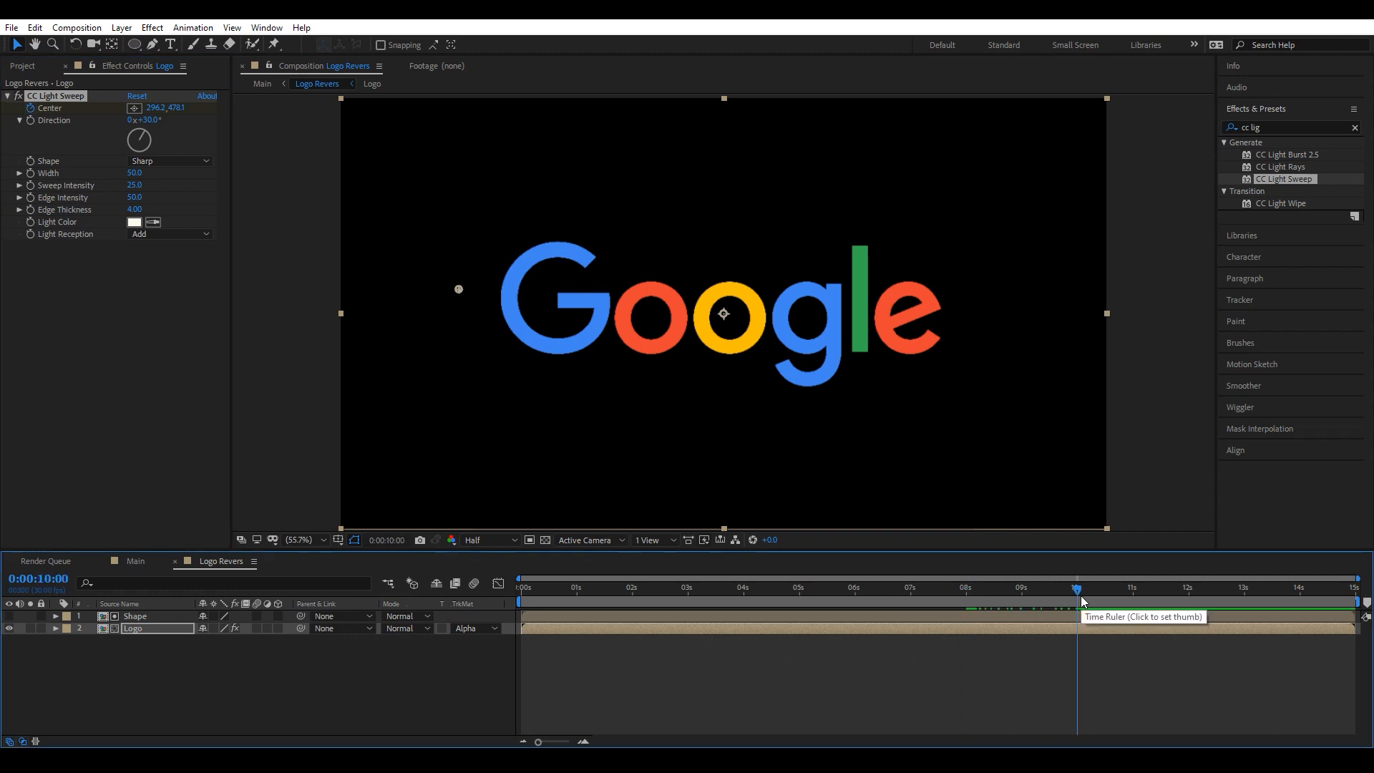
left_click_drag(154, 108, 1270, 215)
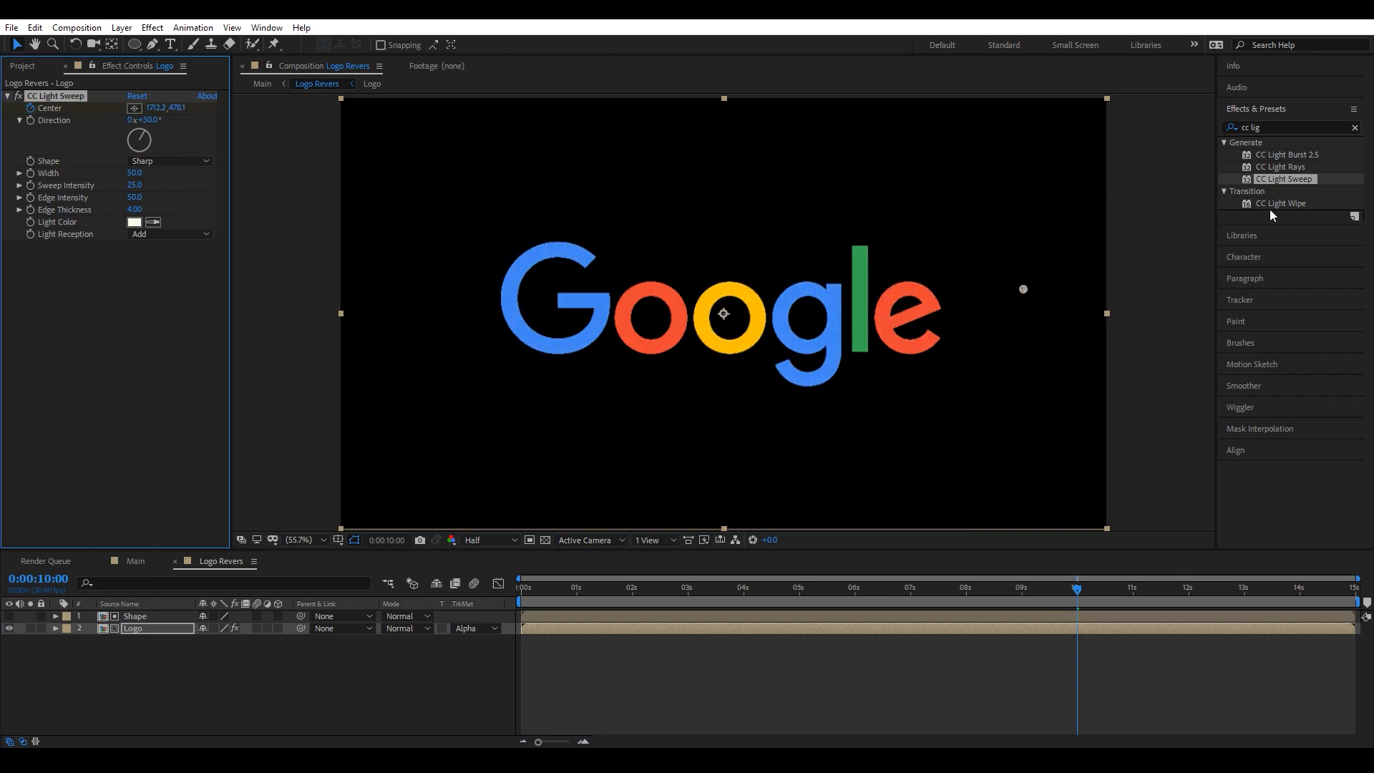
Pre-compose all five layers of the Main composition into a new composition named Final.
left_click(140, 561)
left_click_drag(1077, 601, 970, 603)
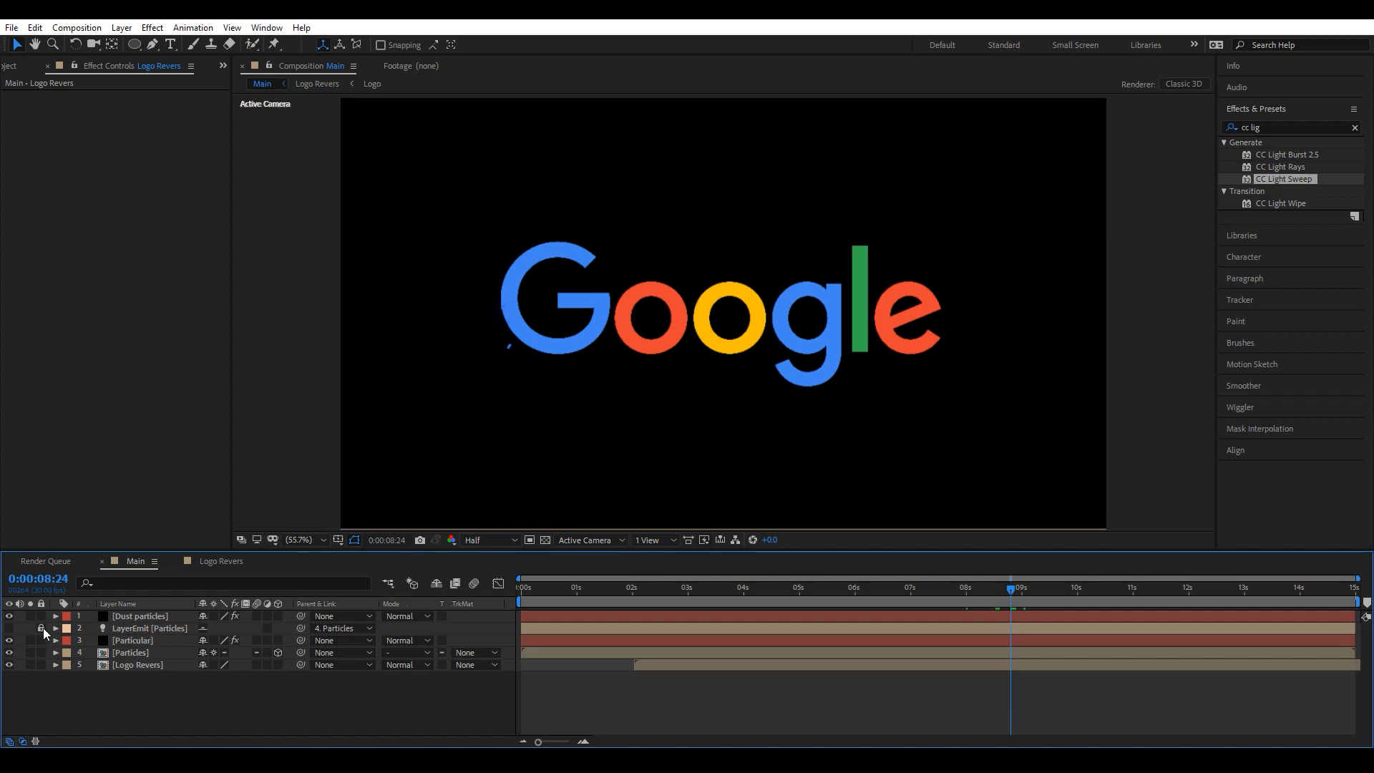
left_click_drag(103, 707, 144, 615)
right_click(148, 615)
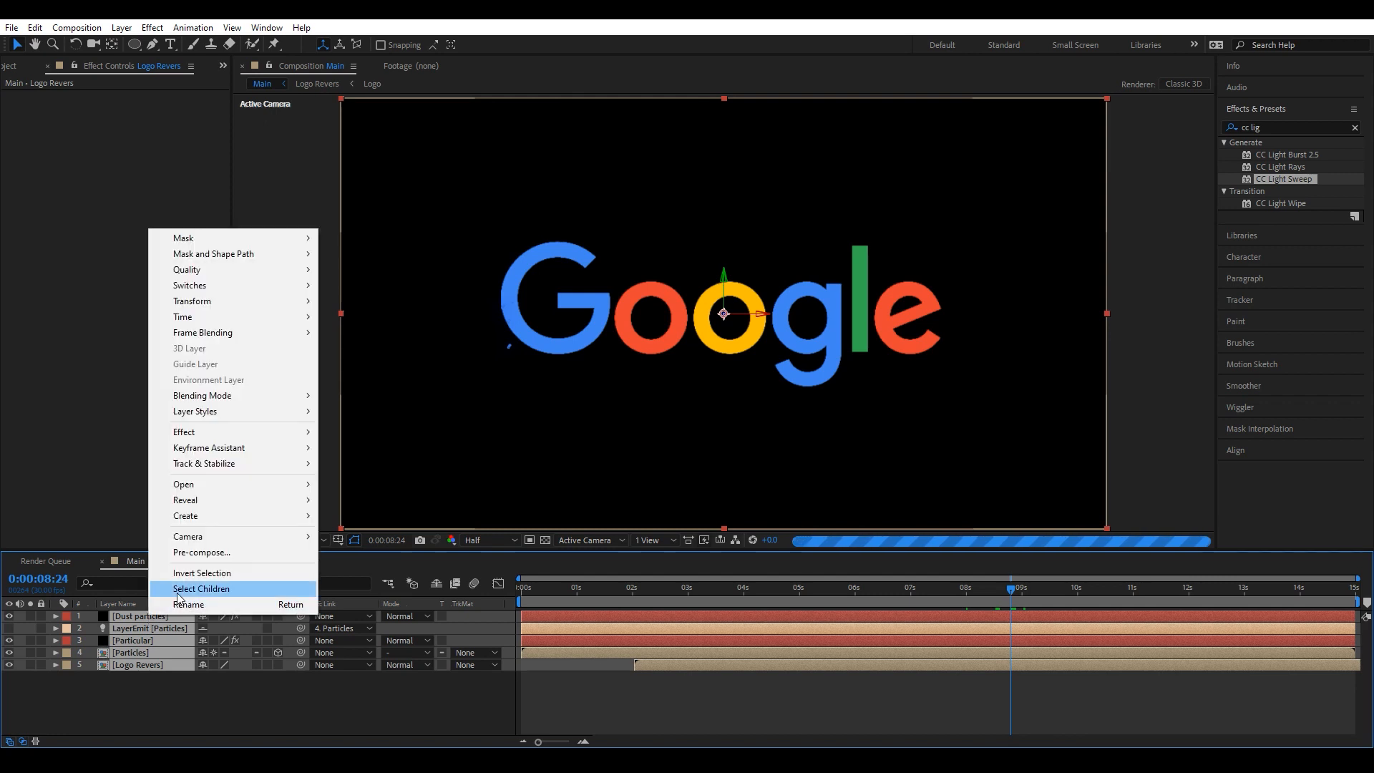
left_click(195, 561)
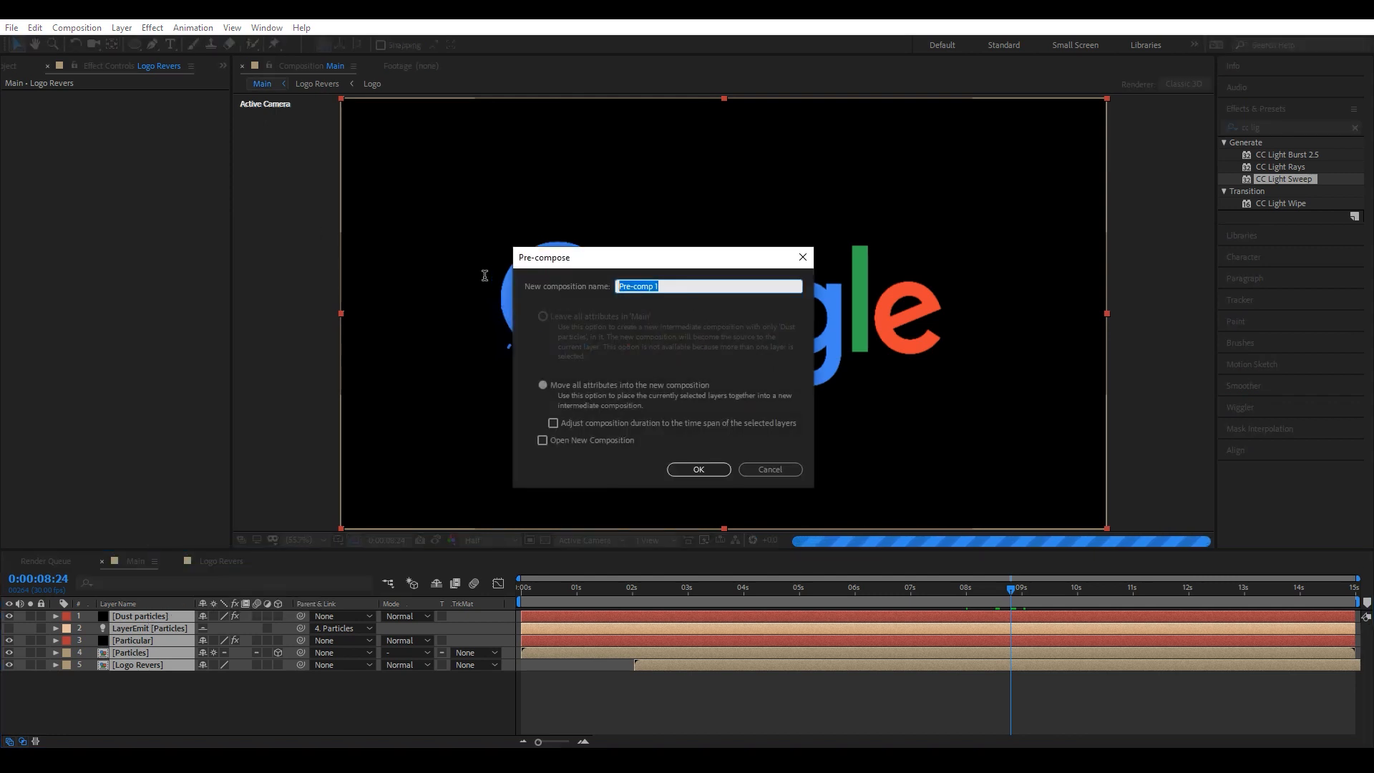
type("Final")
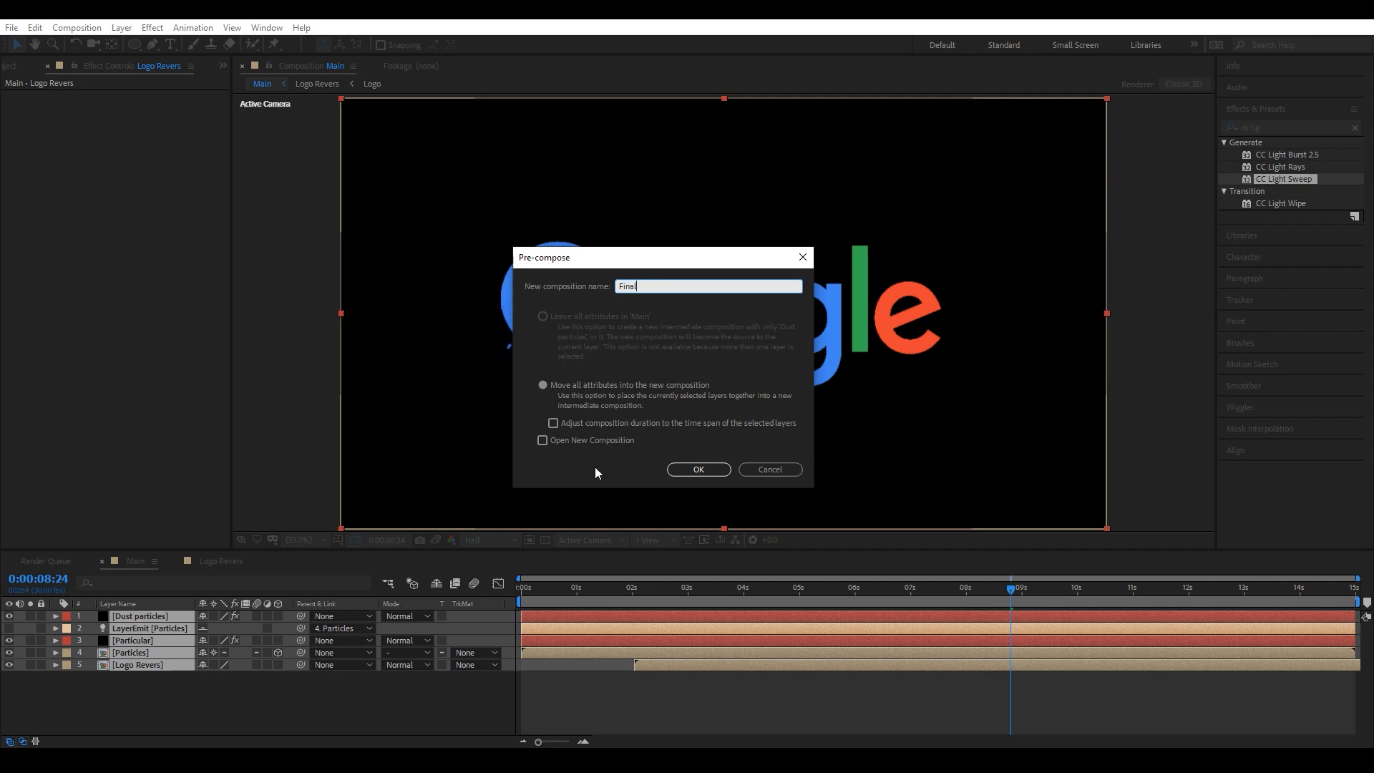
left_click(698, 466)
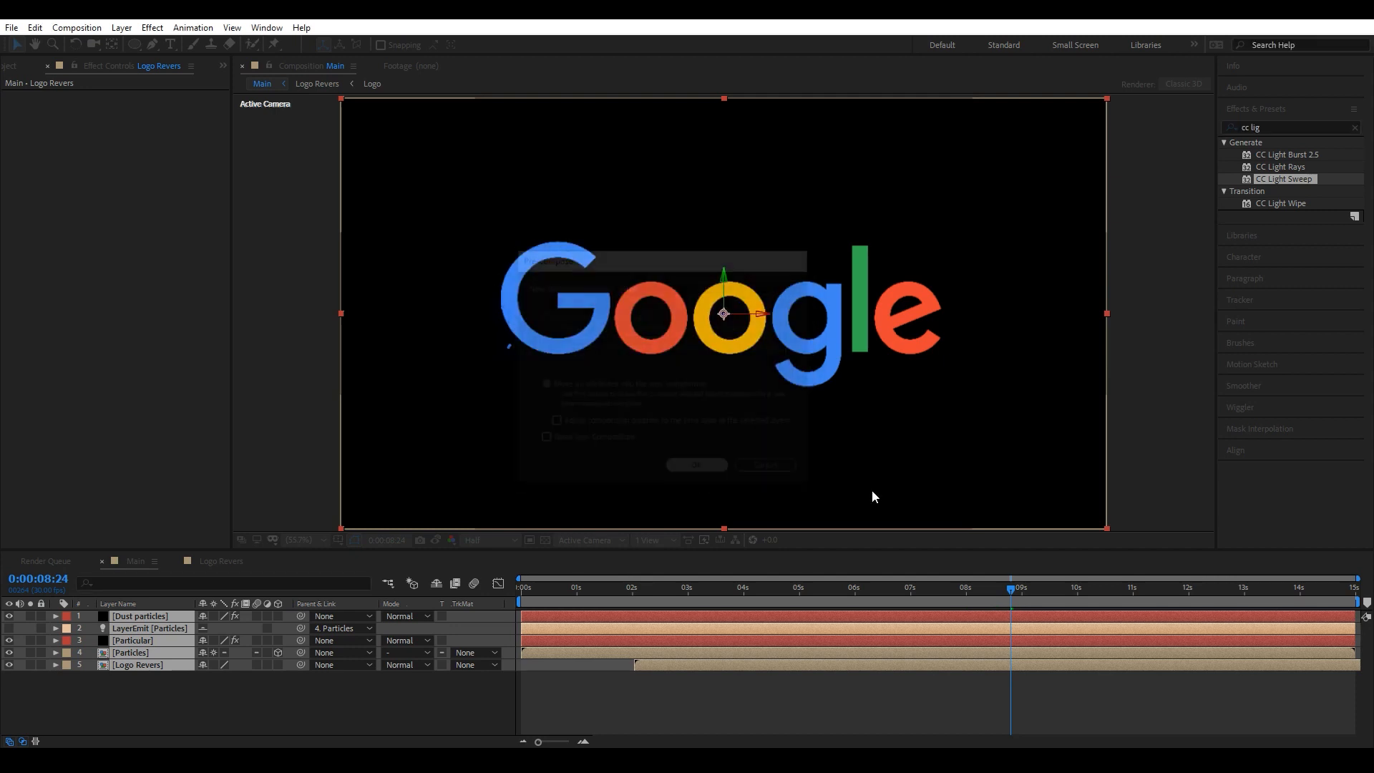
Keyframe the Final layer's Scale at 100% at 0:00:08:27 and at 80% at 0:00:09:19.
left_click(1016, 588)
key("s")
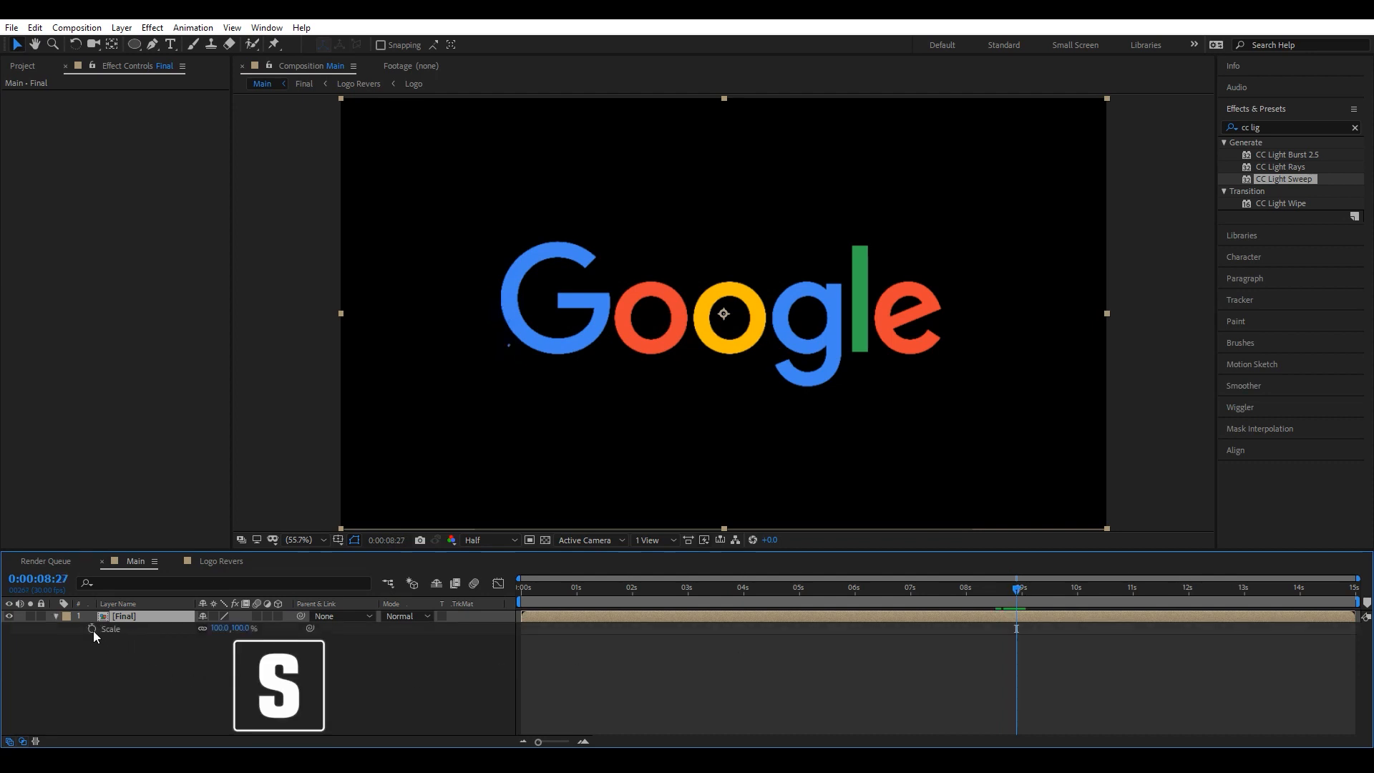
left_click(93, 629)
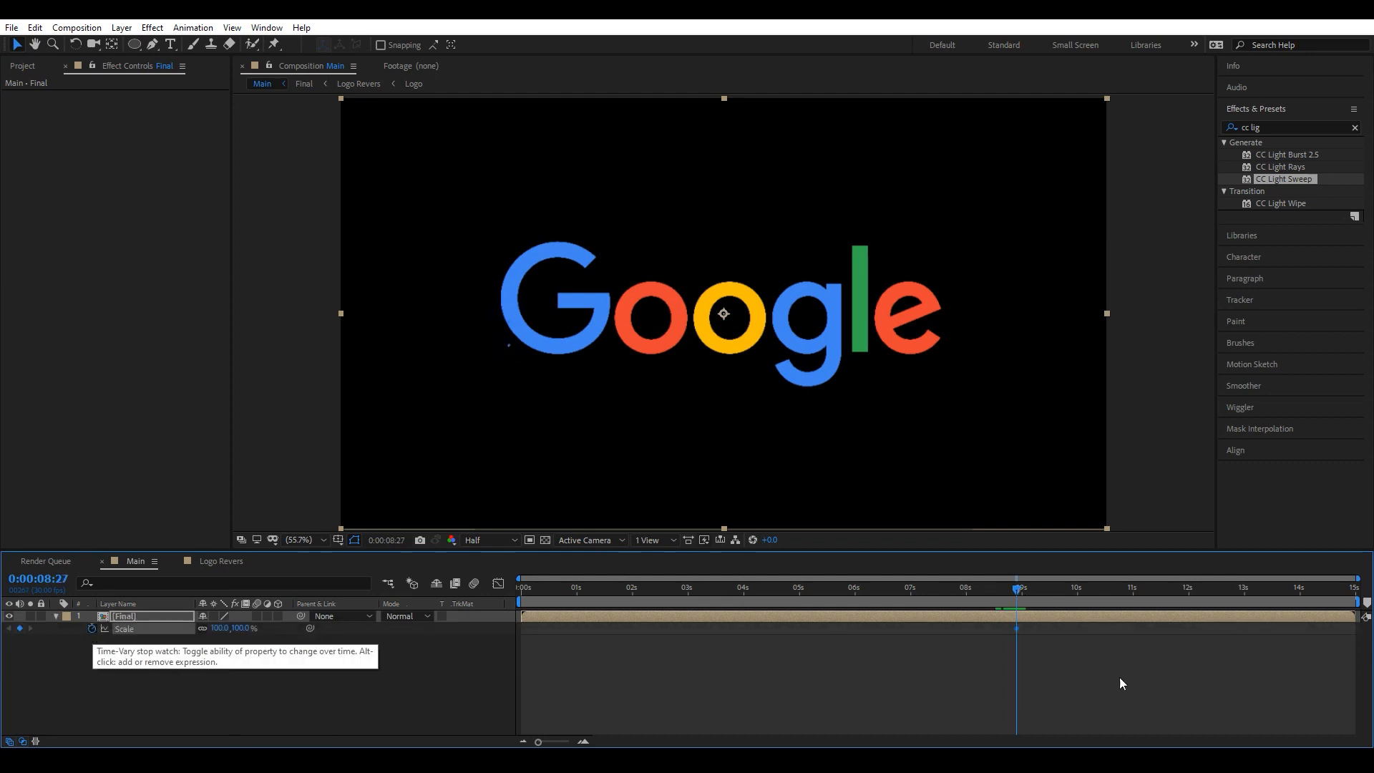
left_click_drag(1019, 592, 1059, 594)
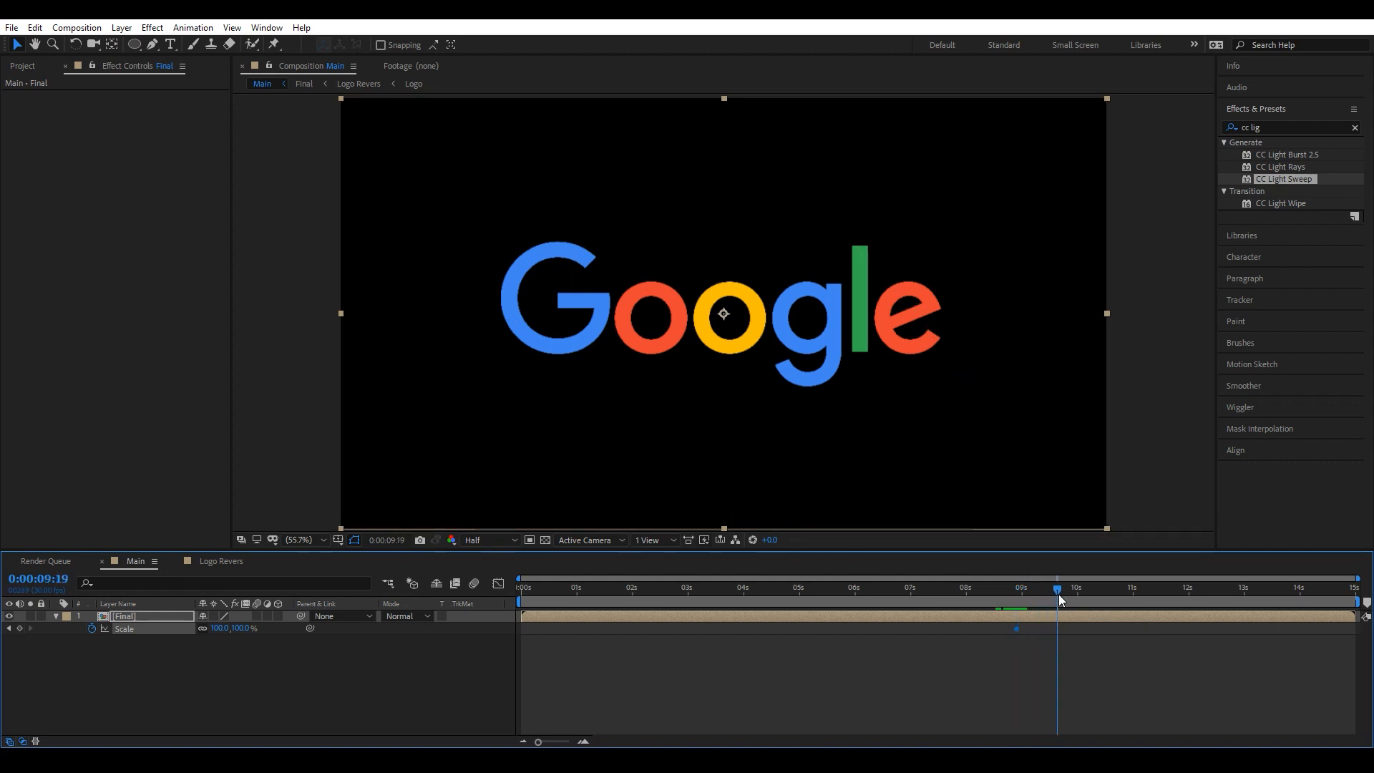
left_click(221, 628)
type("80")
key("Return")
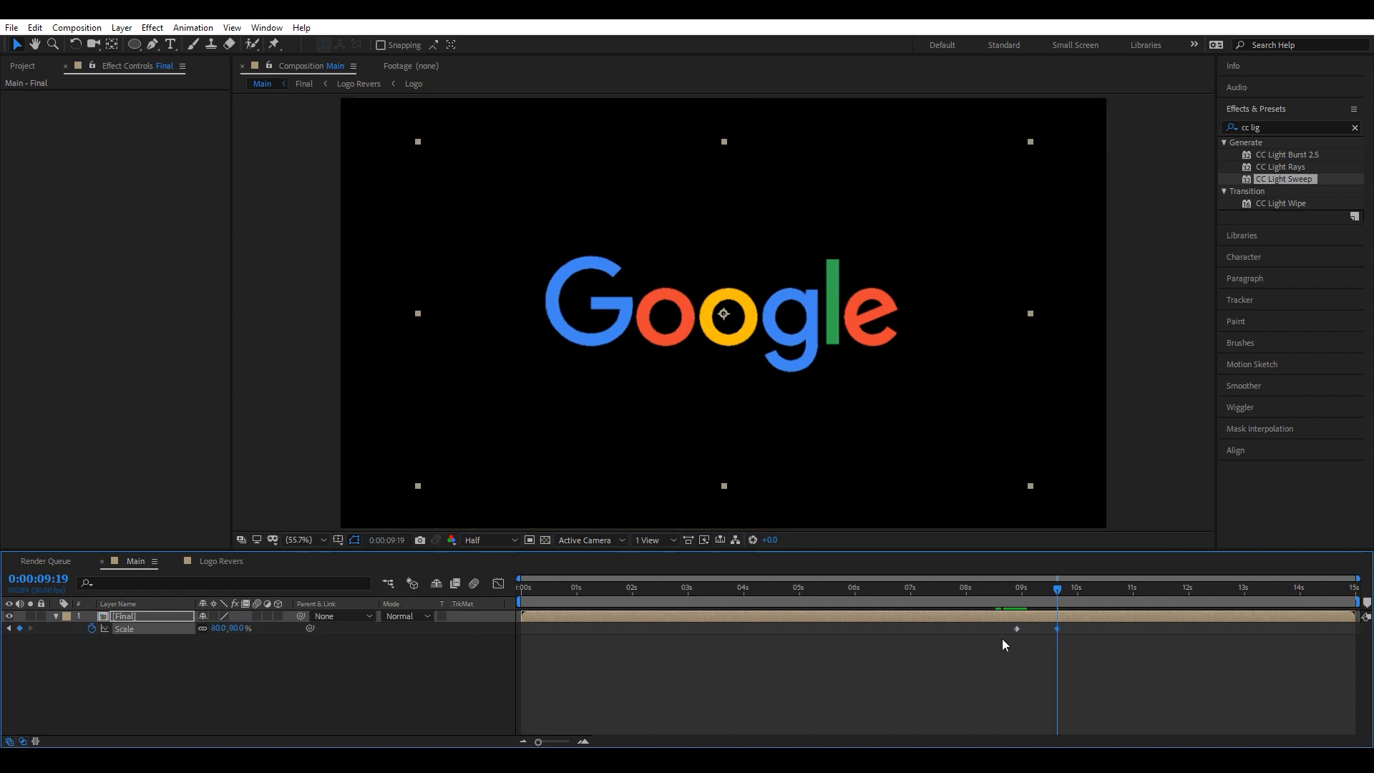
Easy-ease both Scale keyframes and extend the last keyframe's incoming speed handle about halfway toward the first for a fast start and slow finish.
left_click_drag(990, 708, 1090, 627)
key("F9")
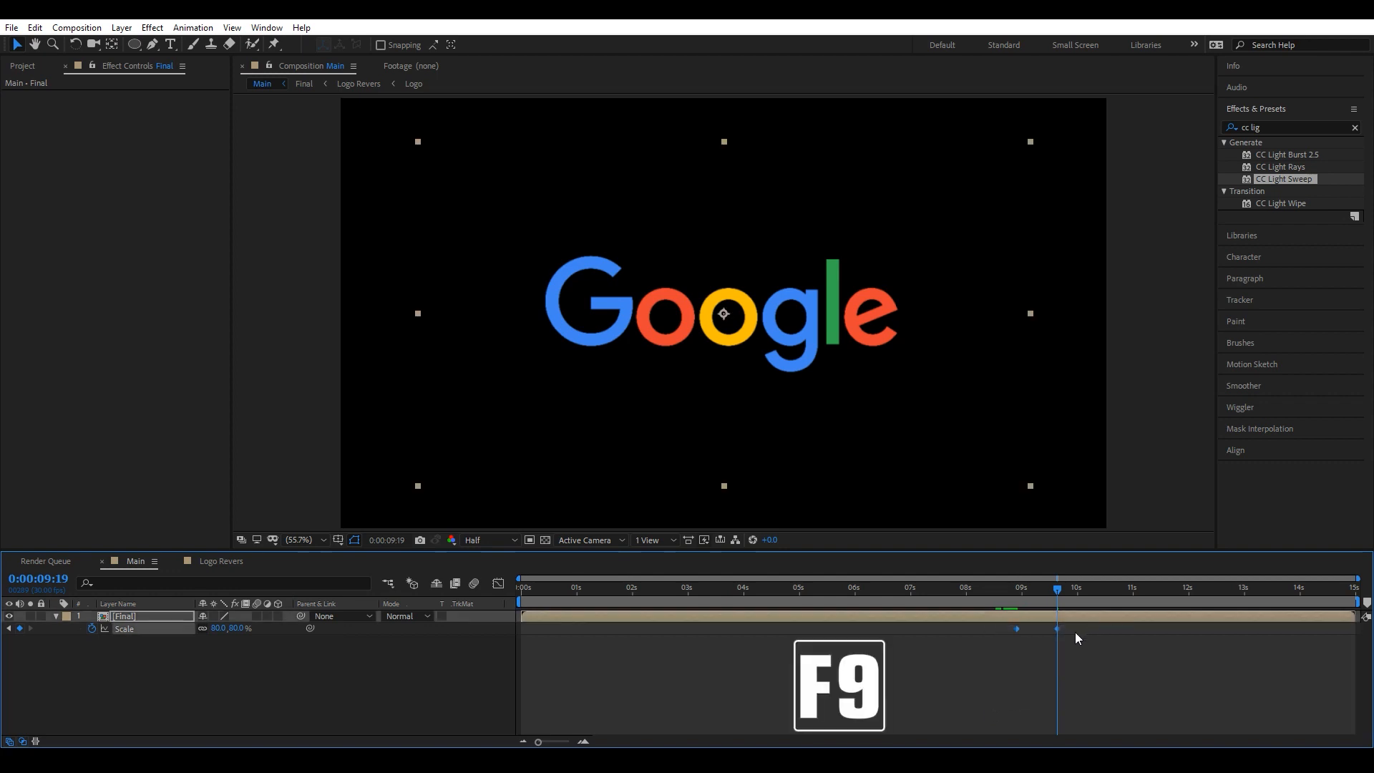
left_click(500, 584)
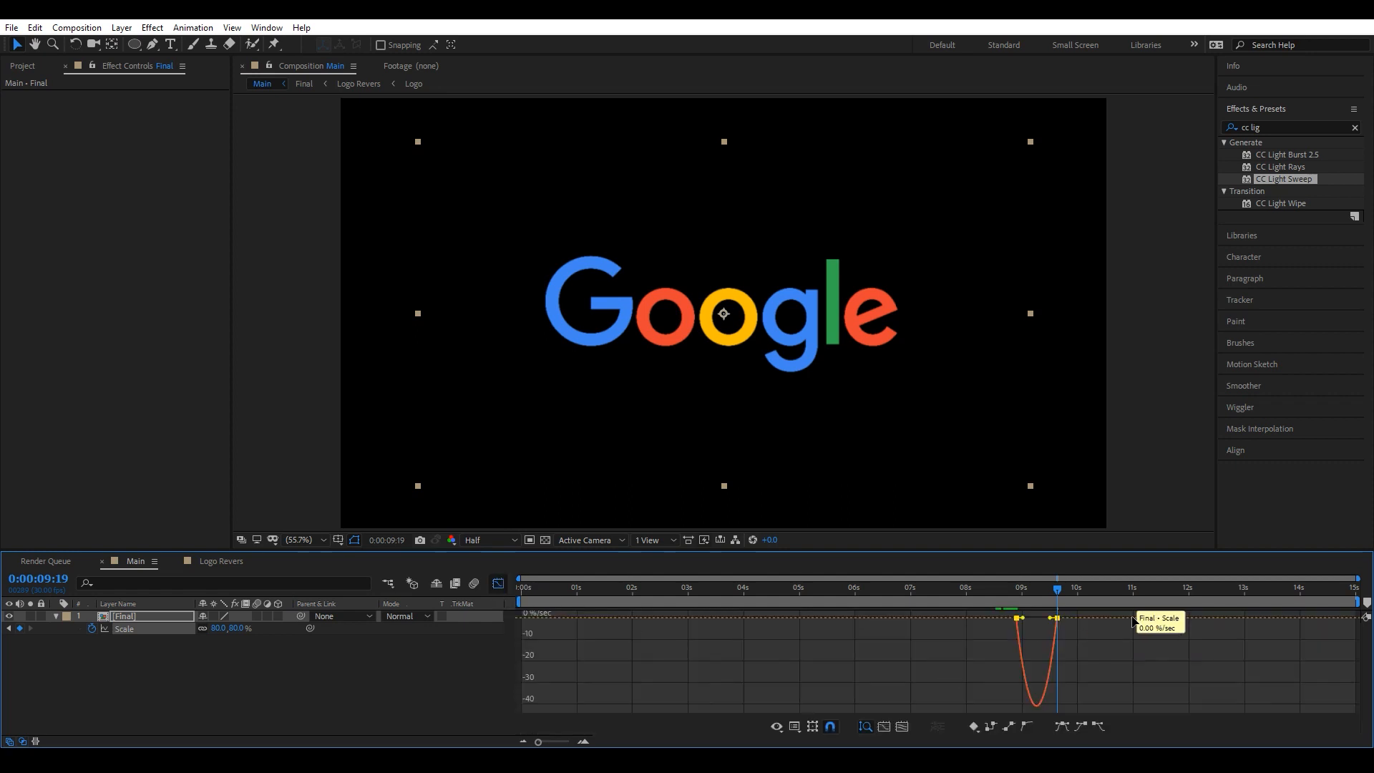
left_click(794, 727)
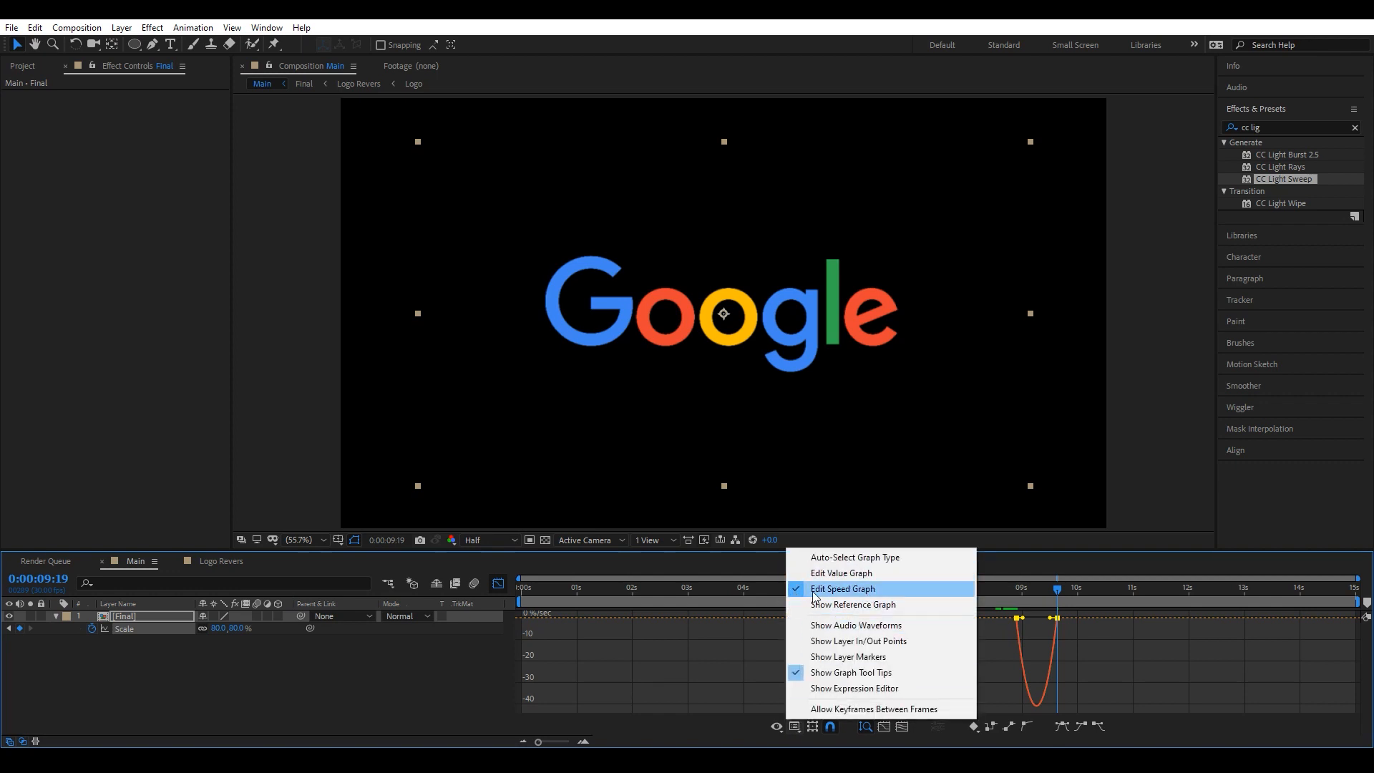
left_click(879, 596)
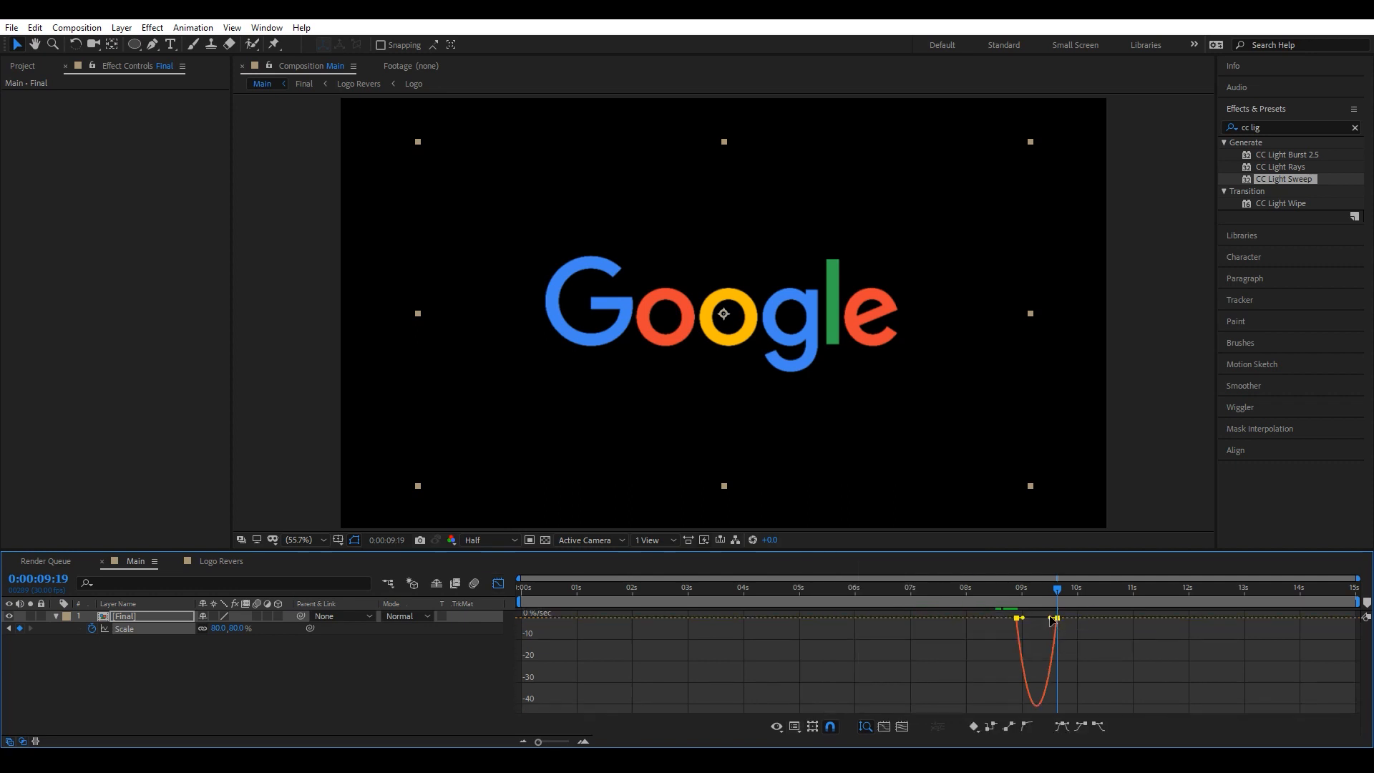
mouse_move(1046, 621)
left_mouse_down()
mouse_move(1019, 616)
mouse_move(1041, 623)
left_mouse_up()
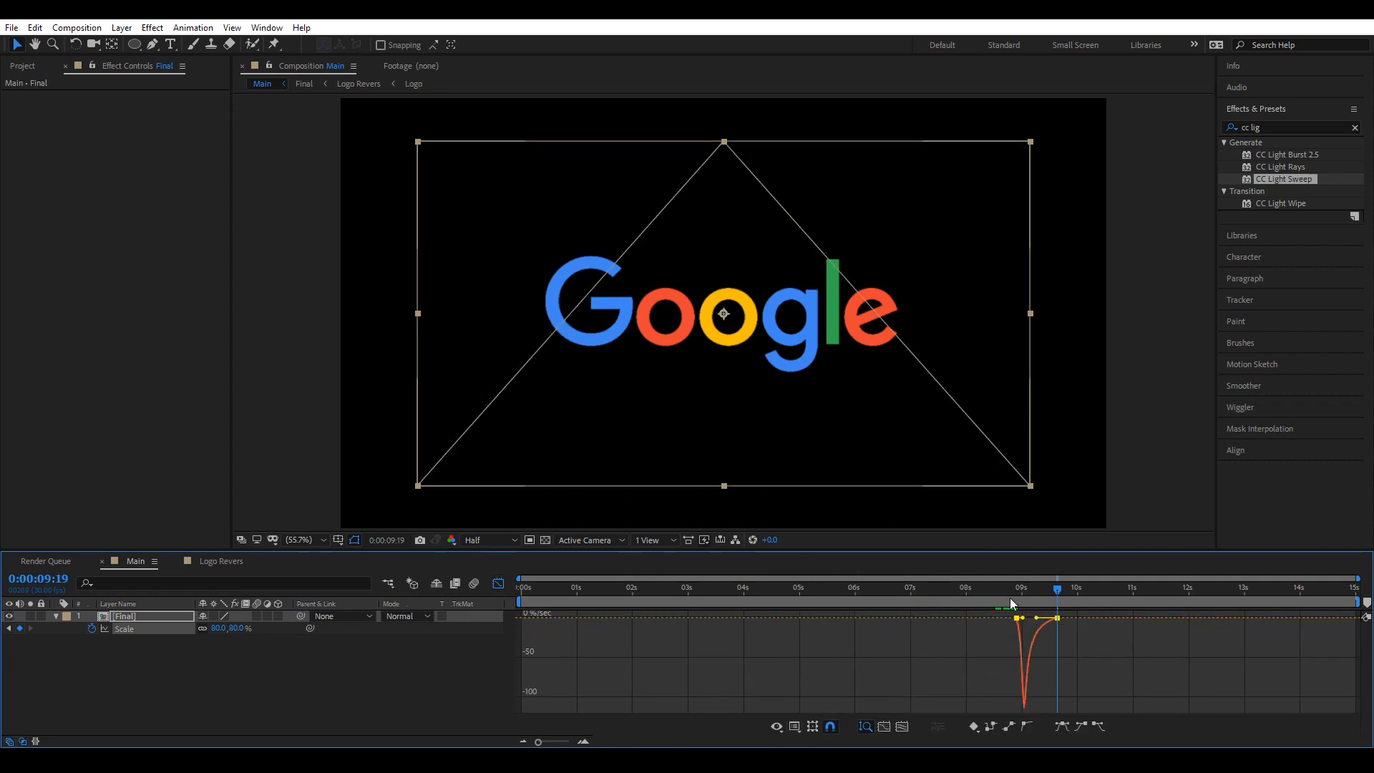
left_click(500, 583)
Deselect the Final layer and preview the Main composition to check the complete logo reveal.
left_click(958, 695)
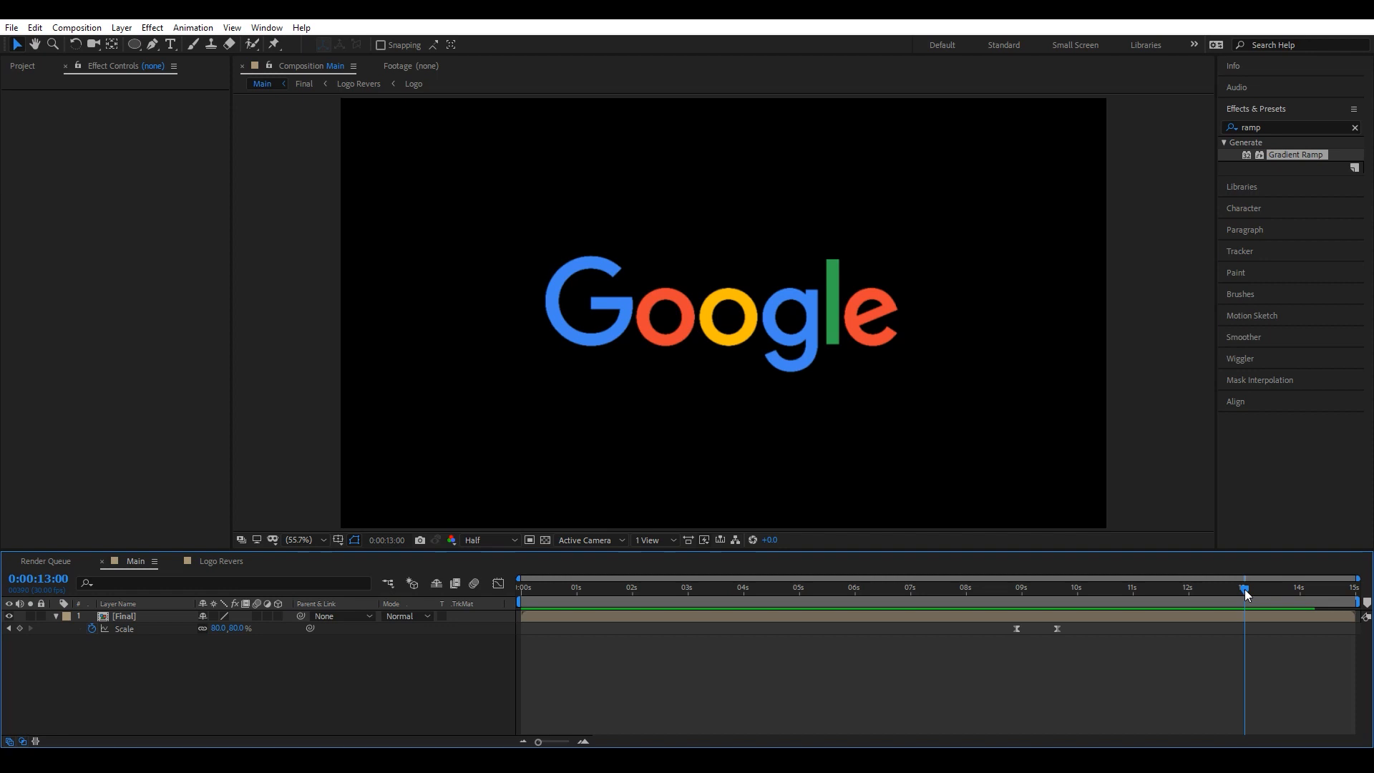
key("space")
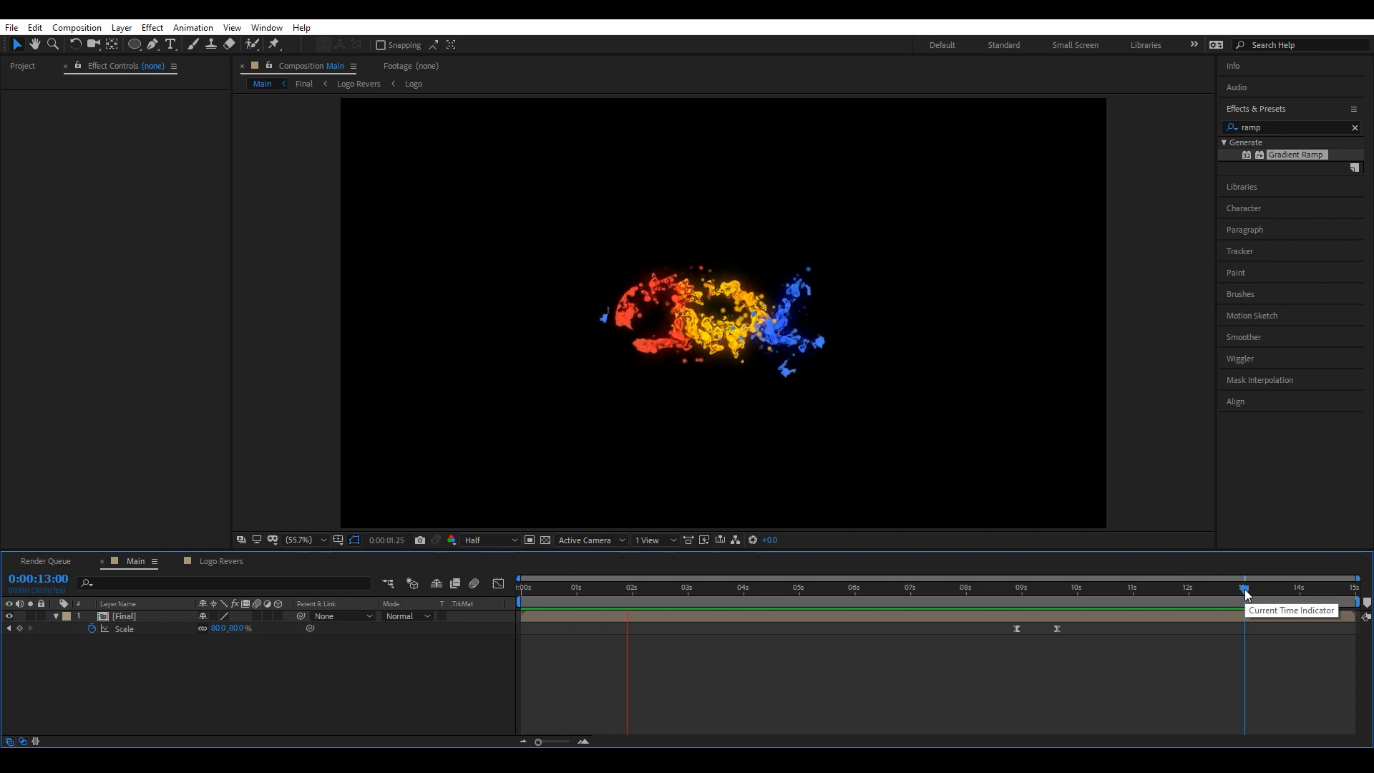